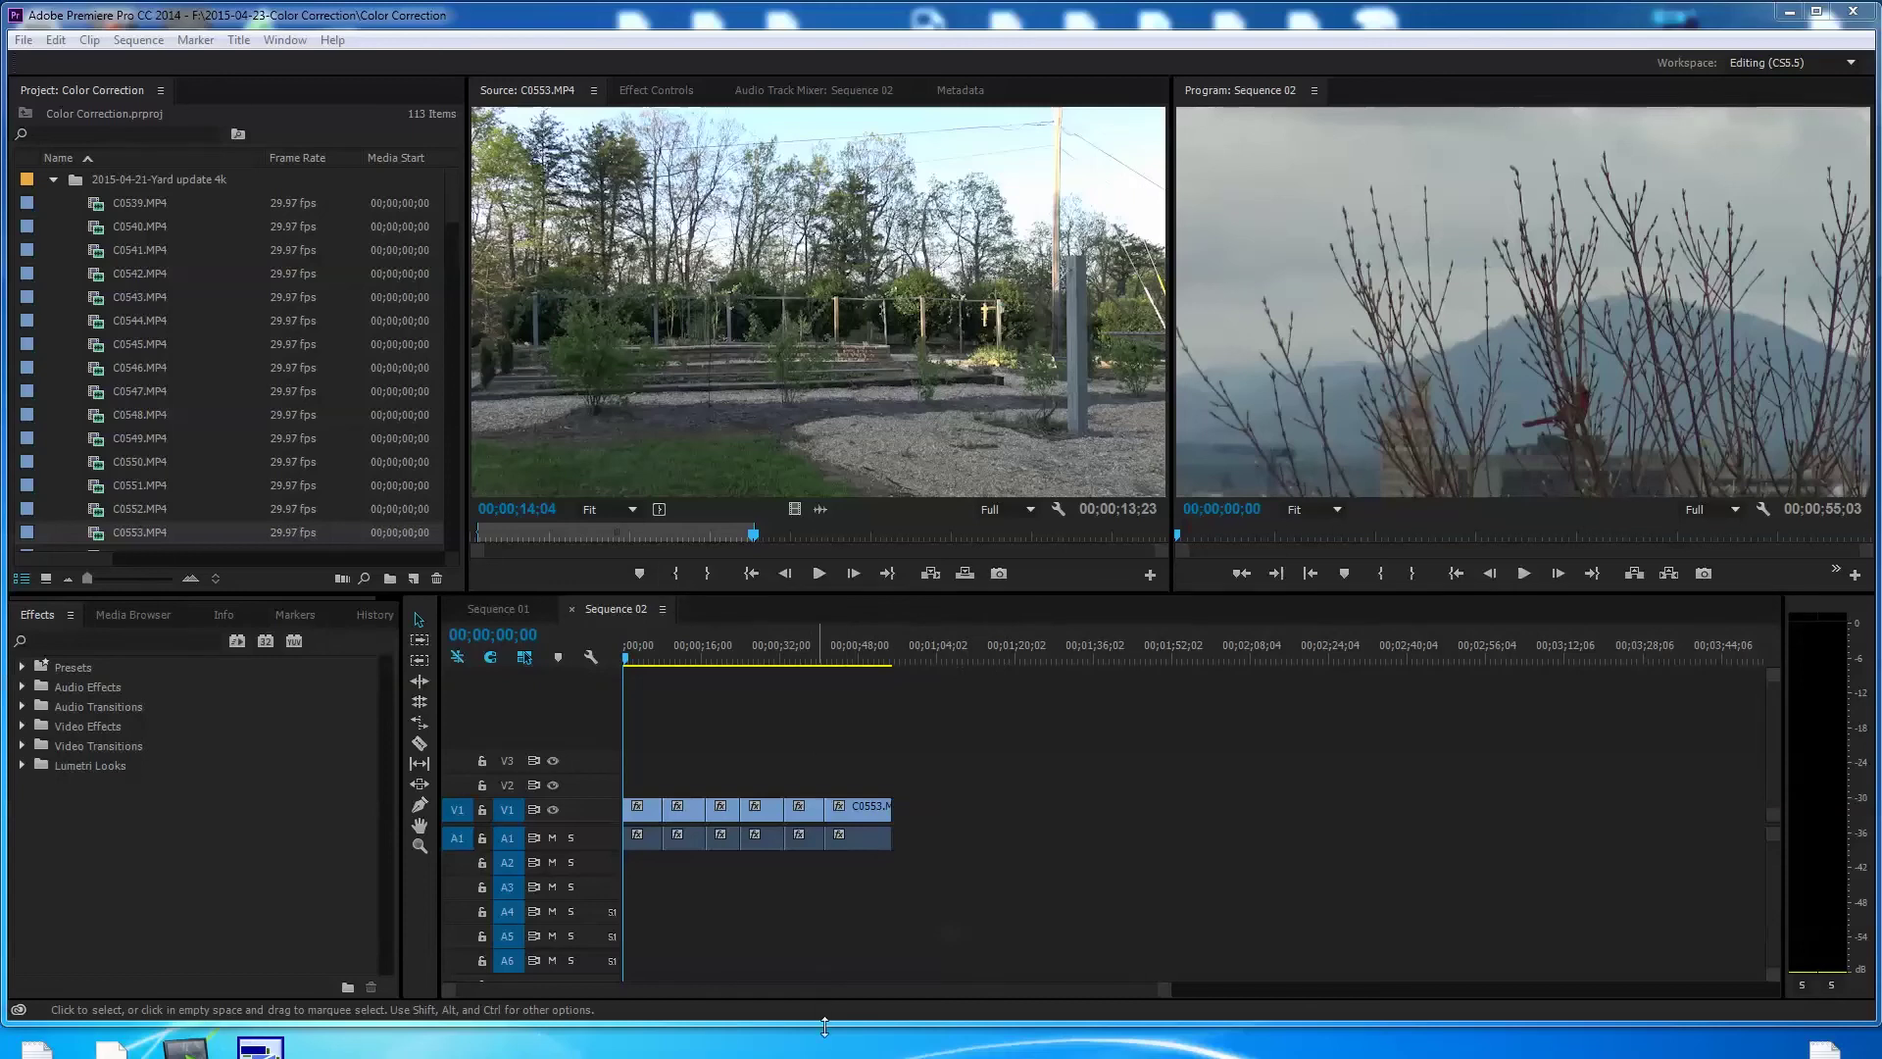
- Make the application window slightly taller and set the Sequence 02 playhead to 00;00;04;06
{"action": "left_click_drag", "start_coordinate": [824, 1023], "coordinate": [824, 1047]}
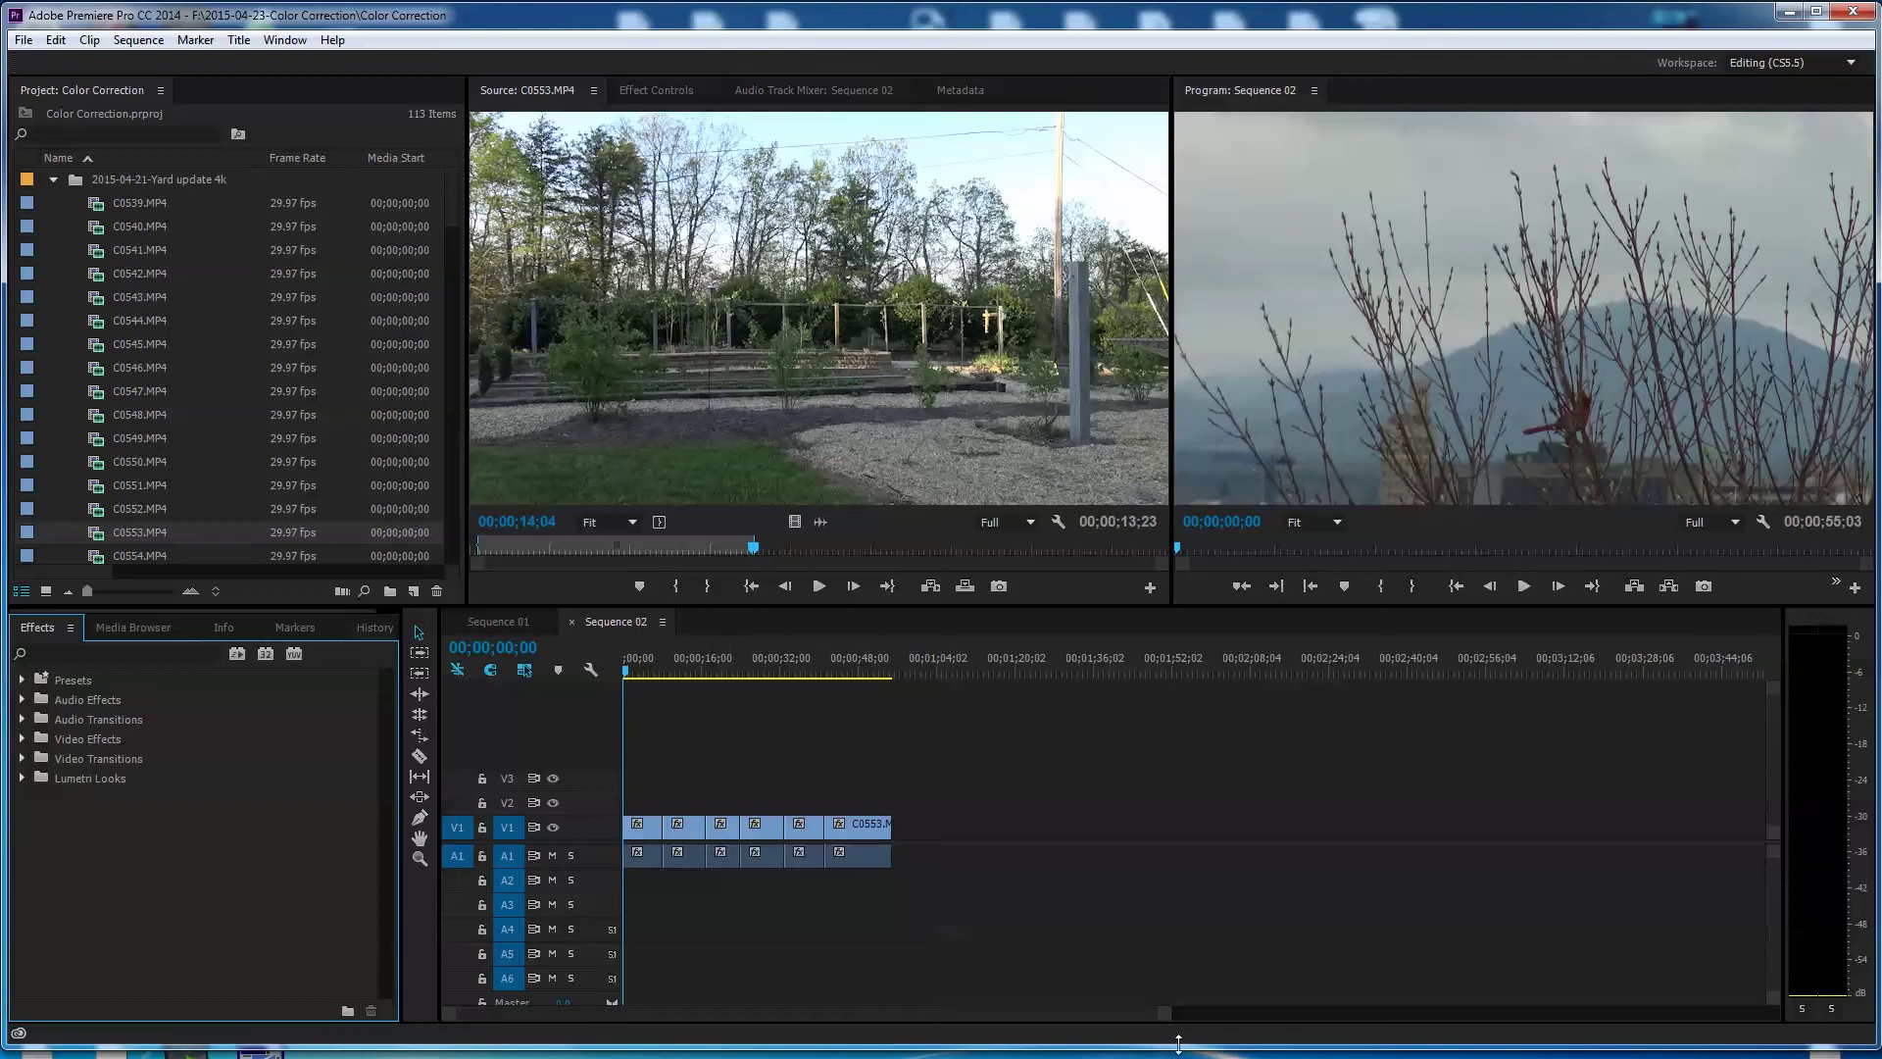
{"action": "left_click_drag", "start_coordinate": [1176, 1047], "coordinate": [1178, 1050]}
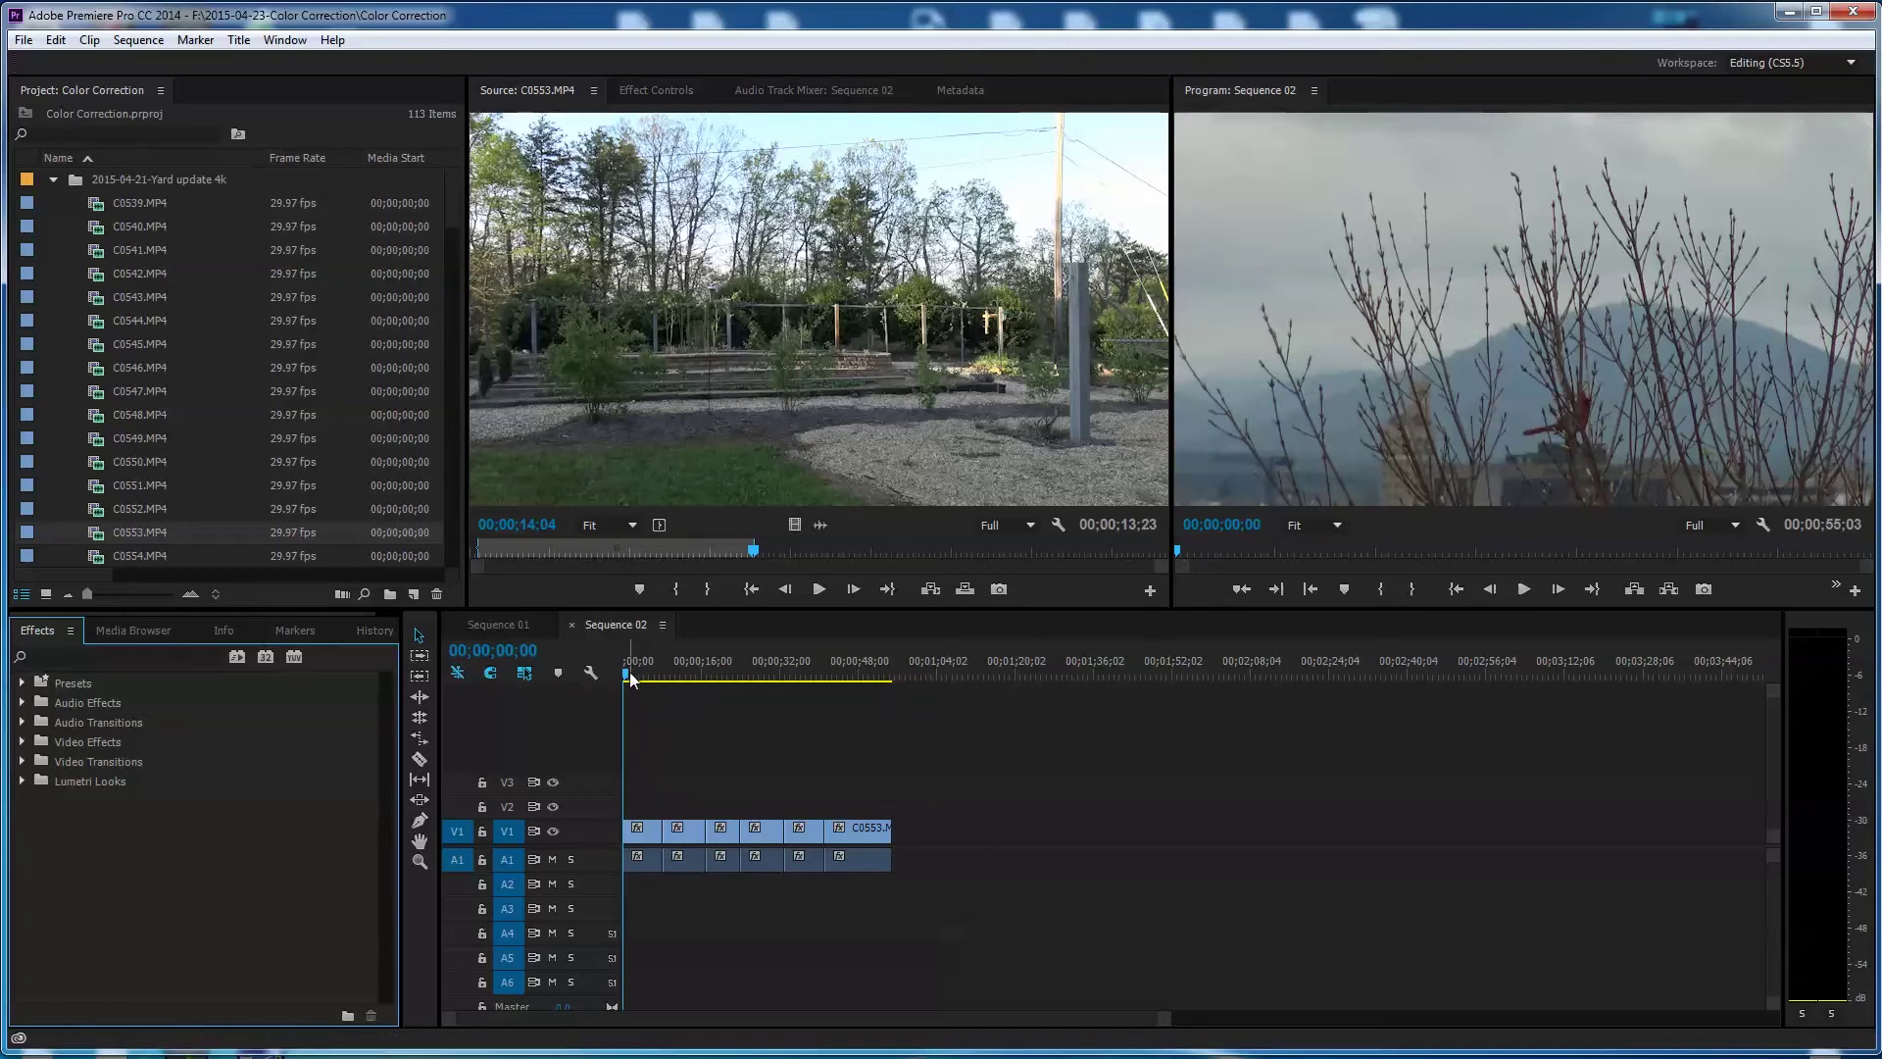
{"action": "left_click_drag", "start_coordinate": [626, 673], "coordinate": [644, 674]}
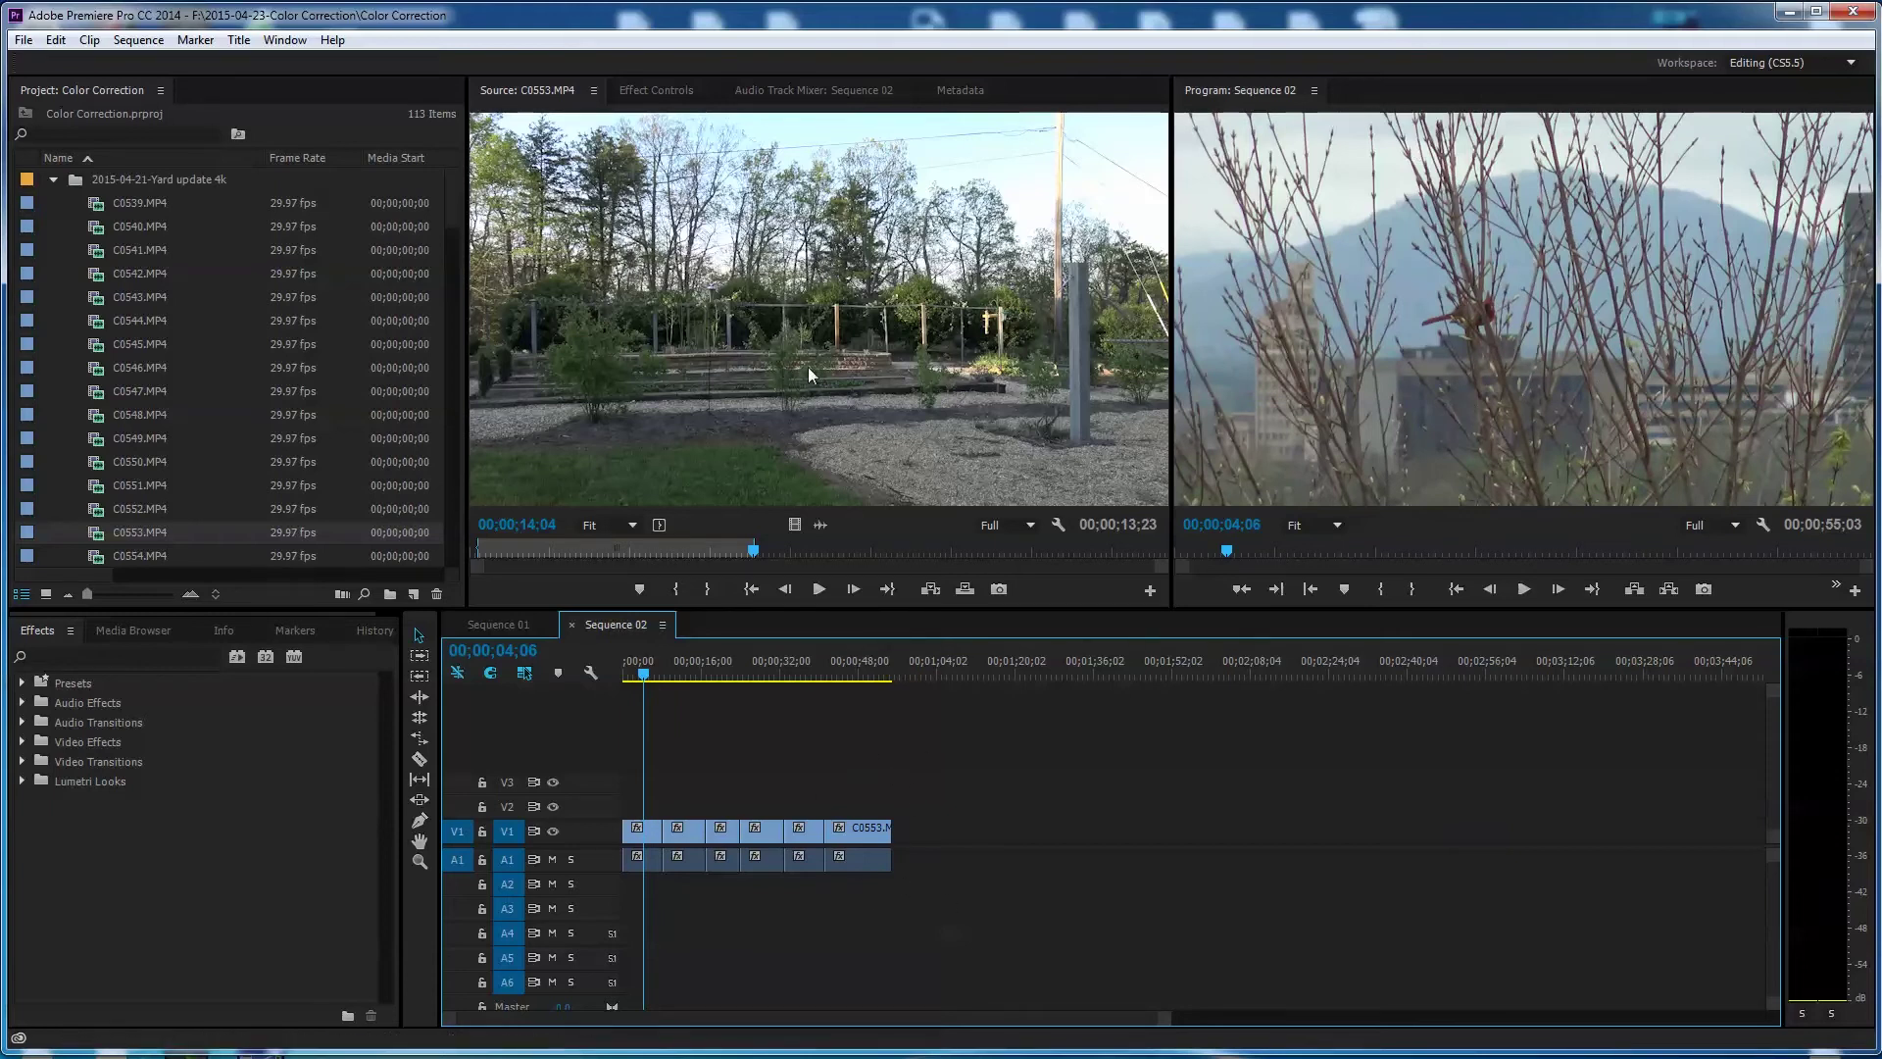
- Load C0545.MP4 in the Source monitor and mark In at 01;24 and Out at 08;18
{"action": "double_click", "coordinate": [118, 349]}
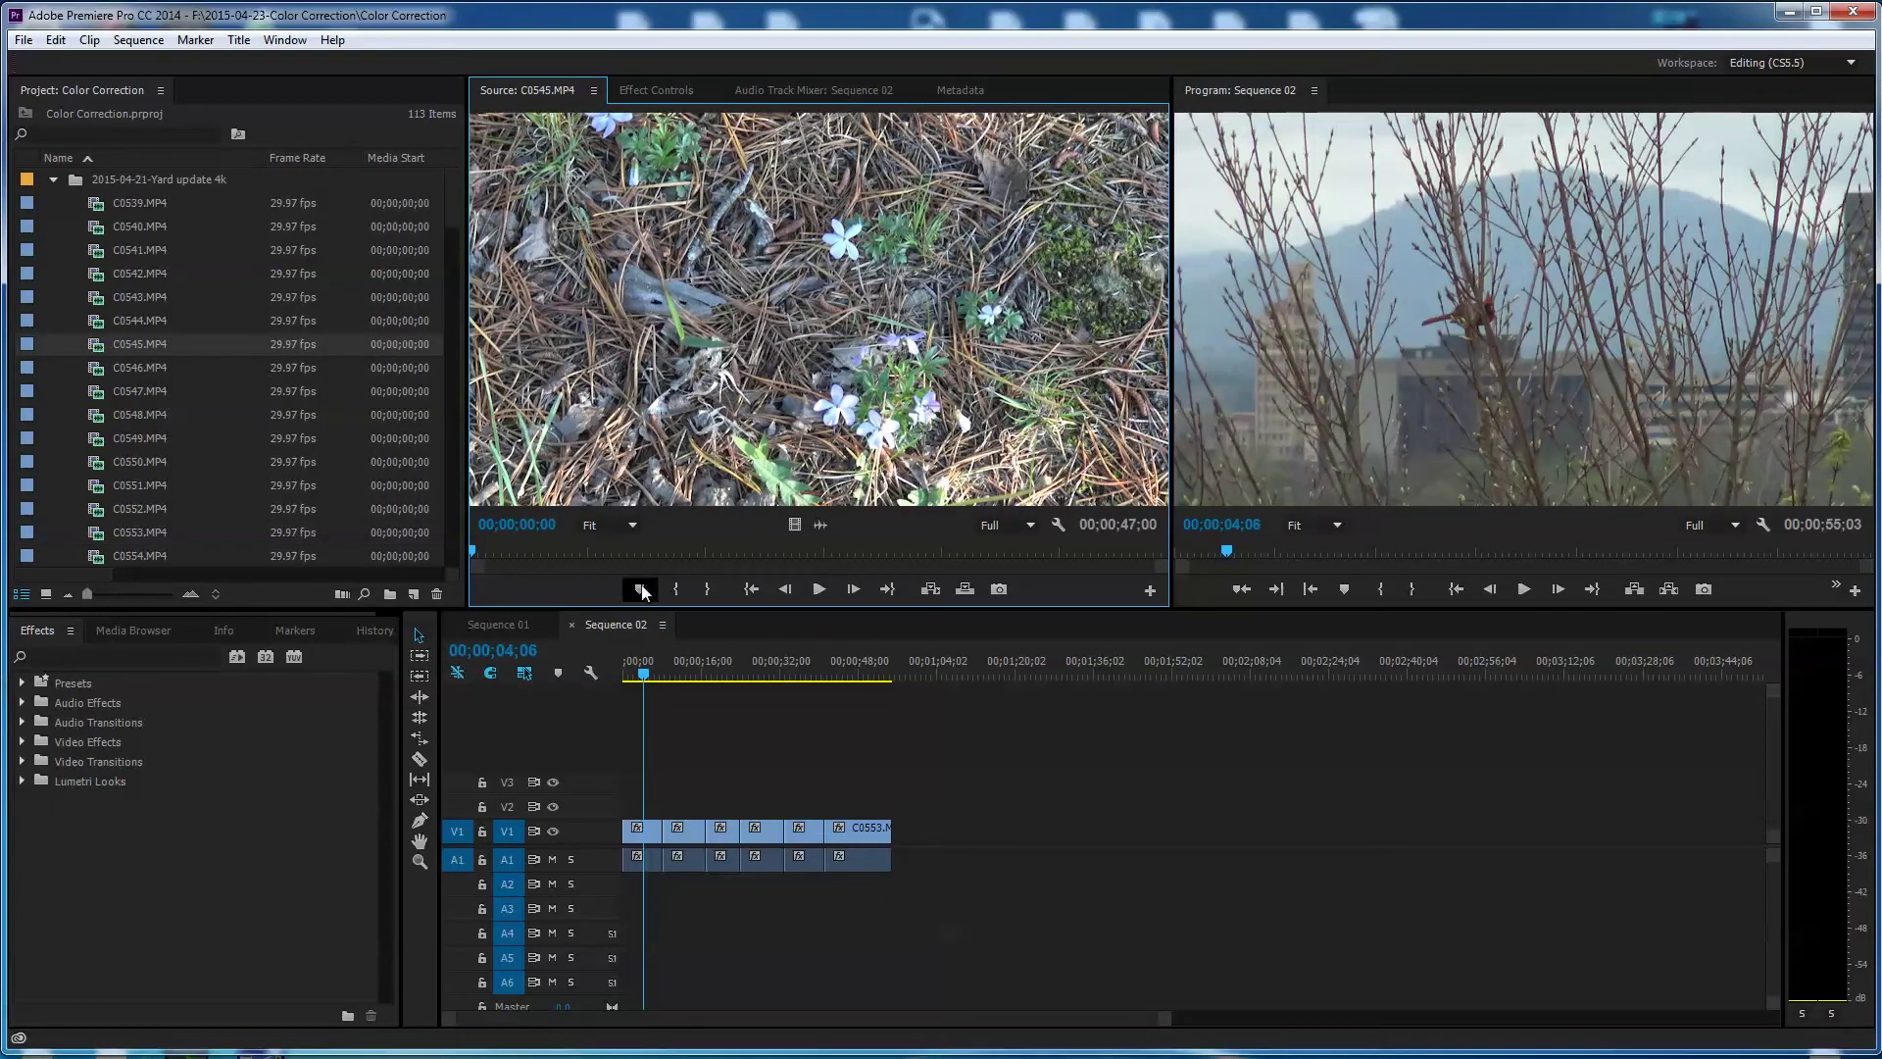
{"action": "left_click_drag", "start_coordinate": [474, 551], "coordinate": [498, 549]}
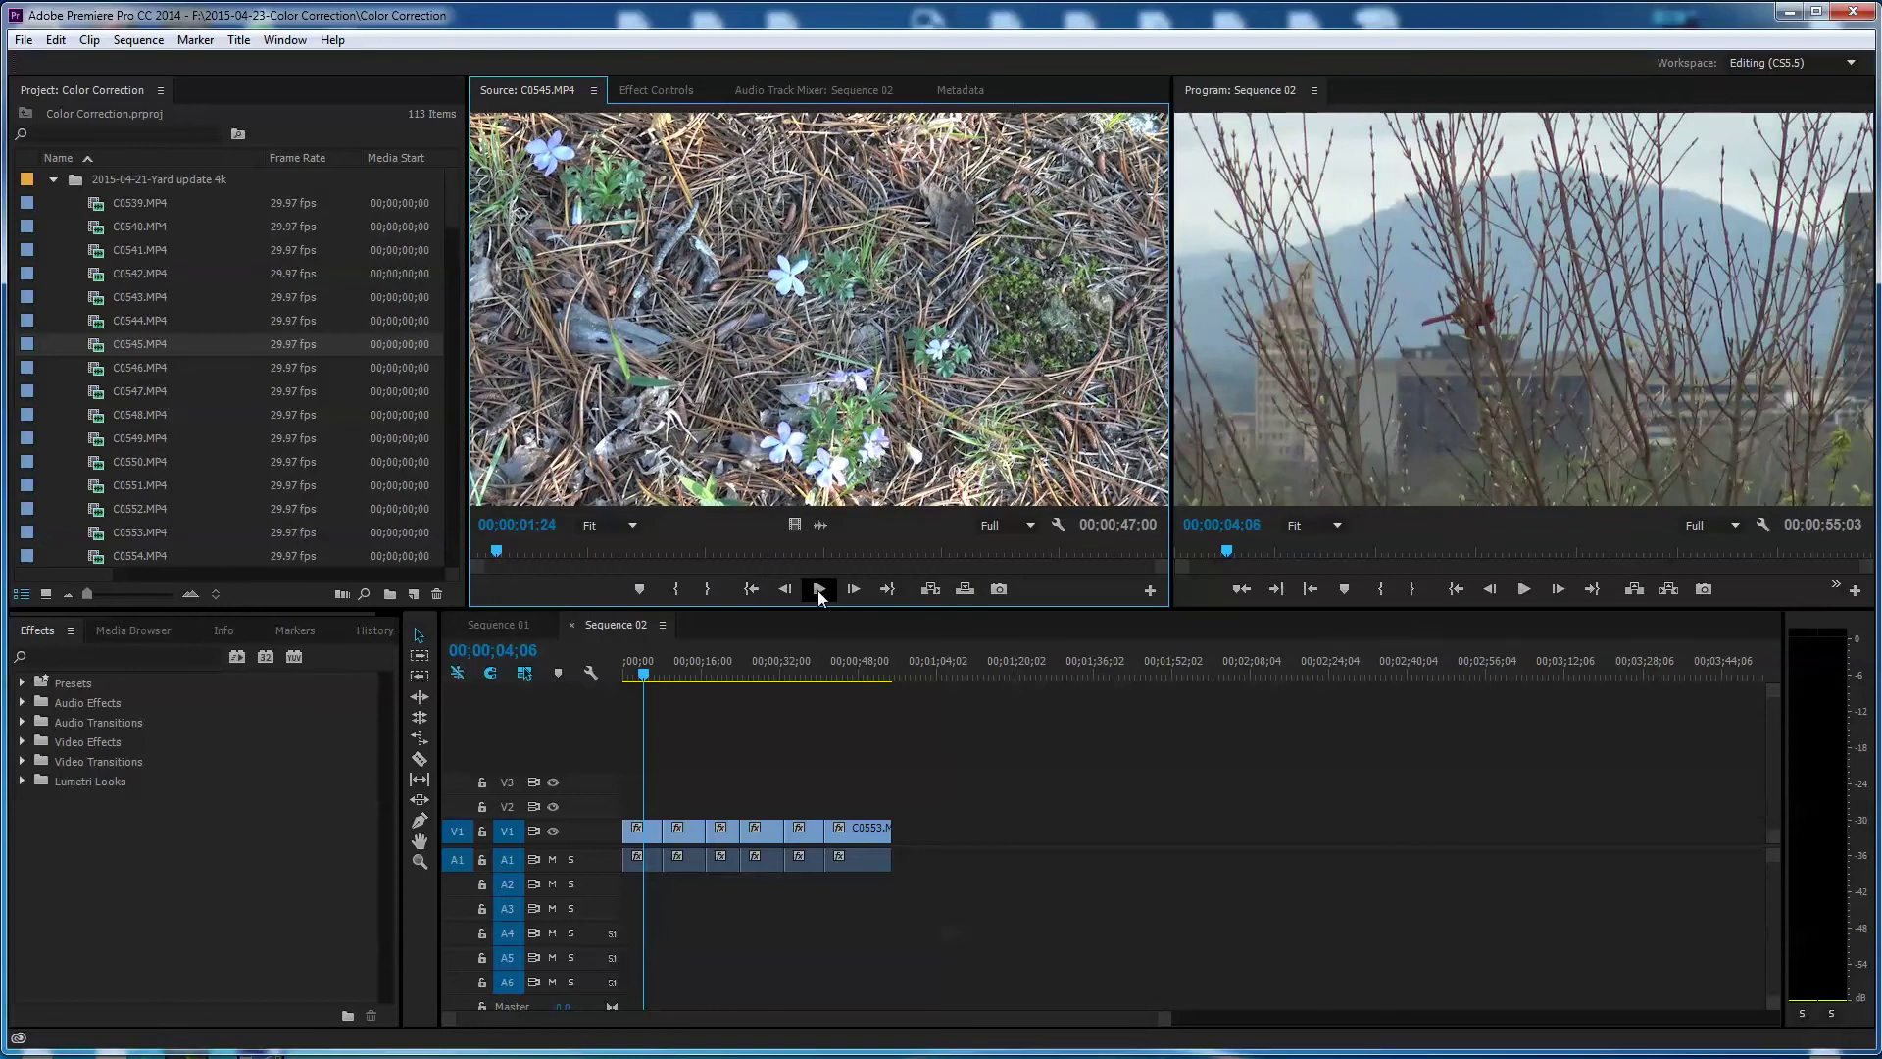
{"action": "left_click", "coordinate": [675, 589]}
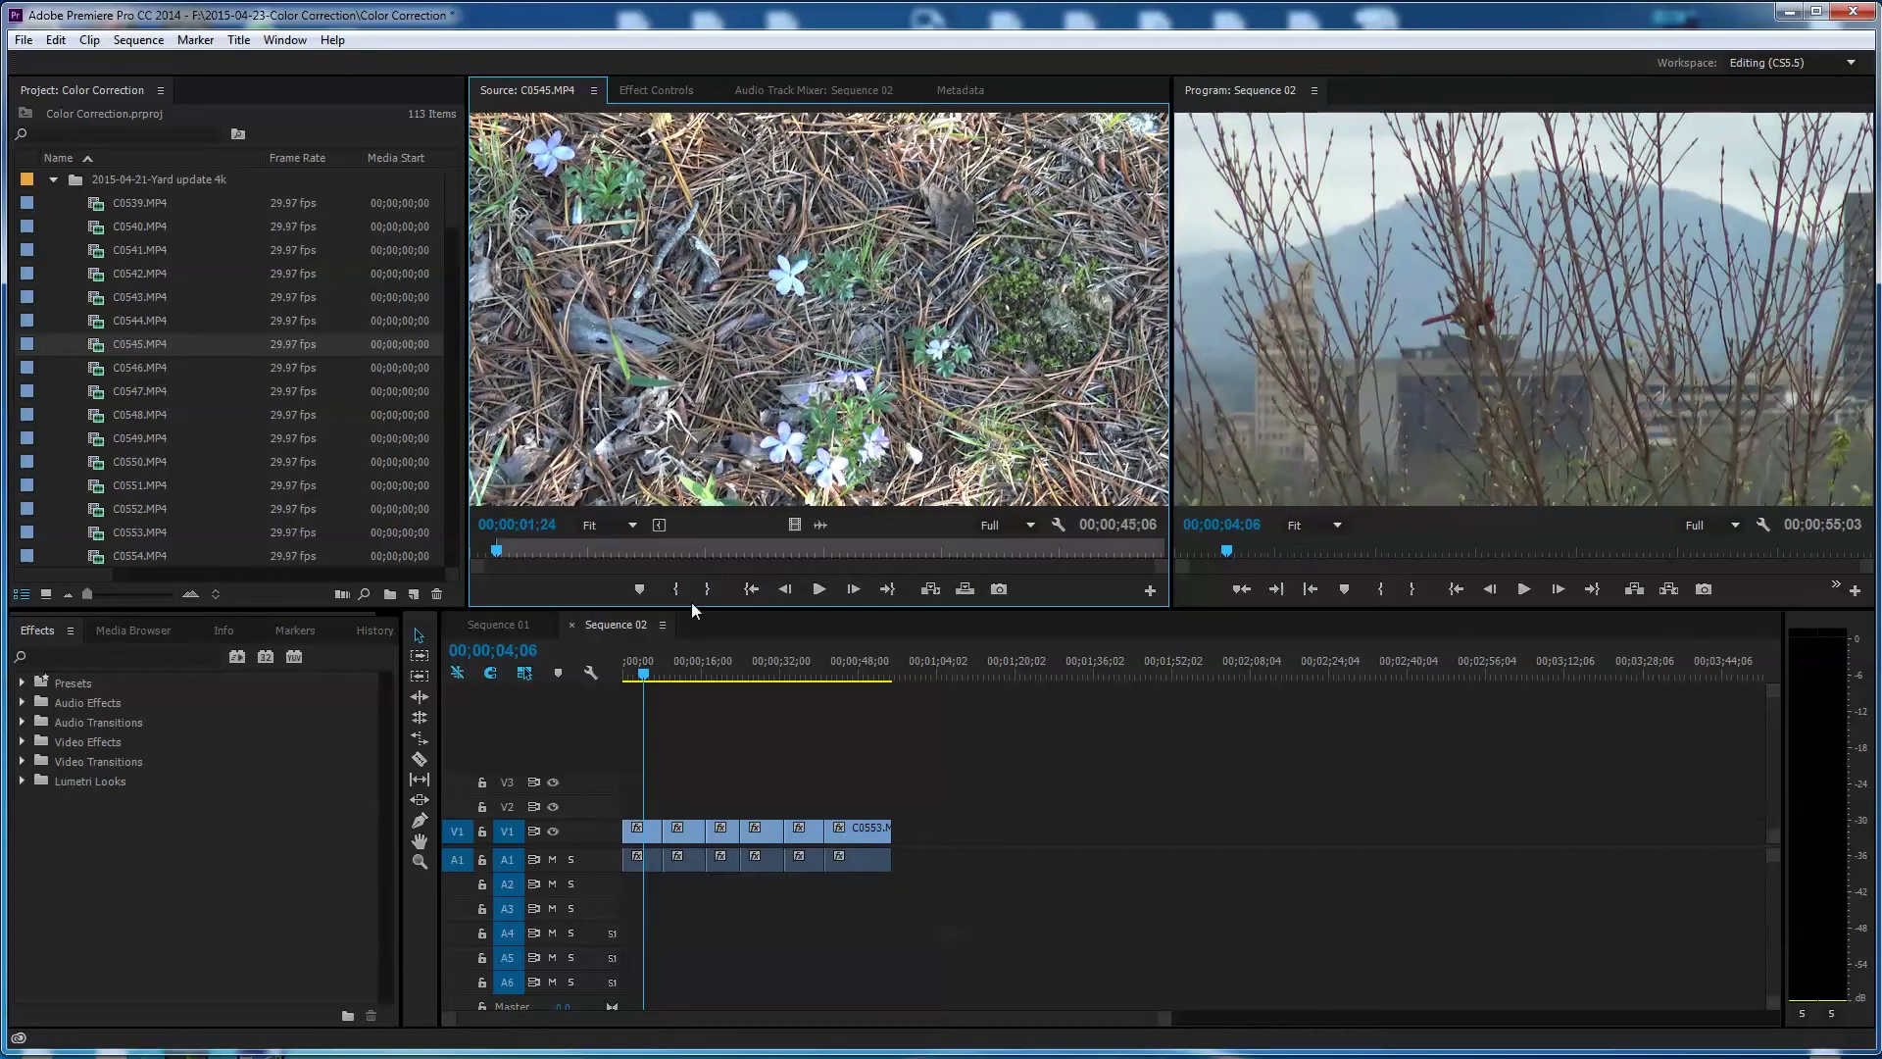
{"action": "left_click", "coordinate": [820, 590]}
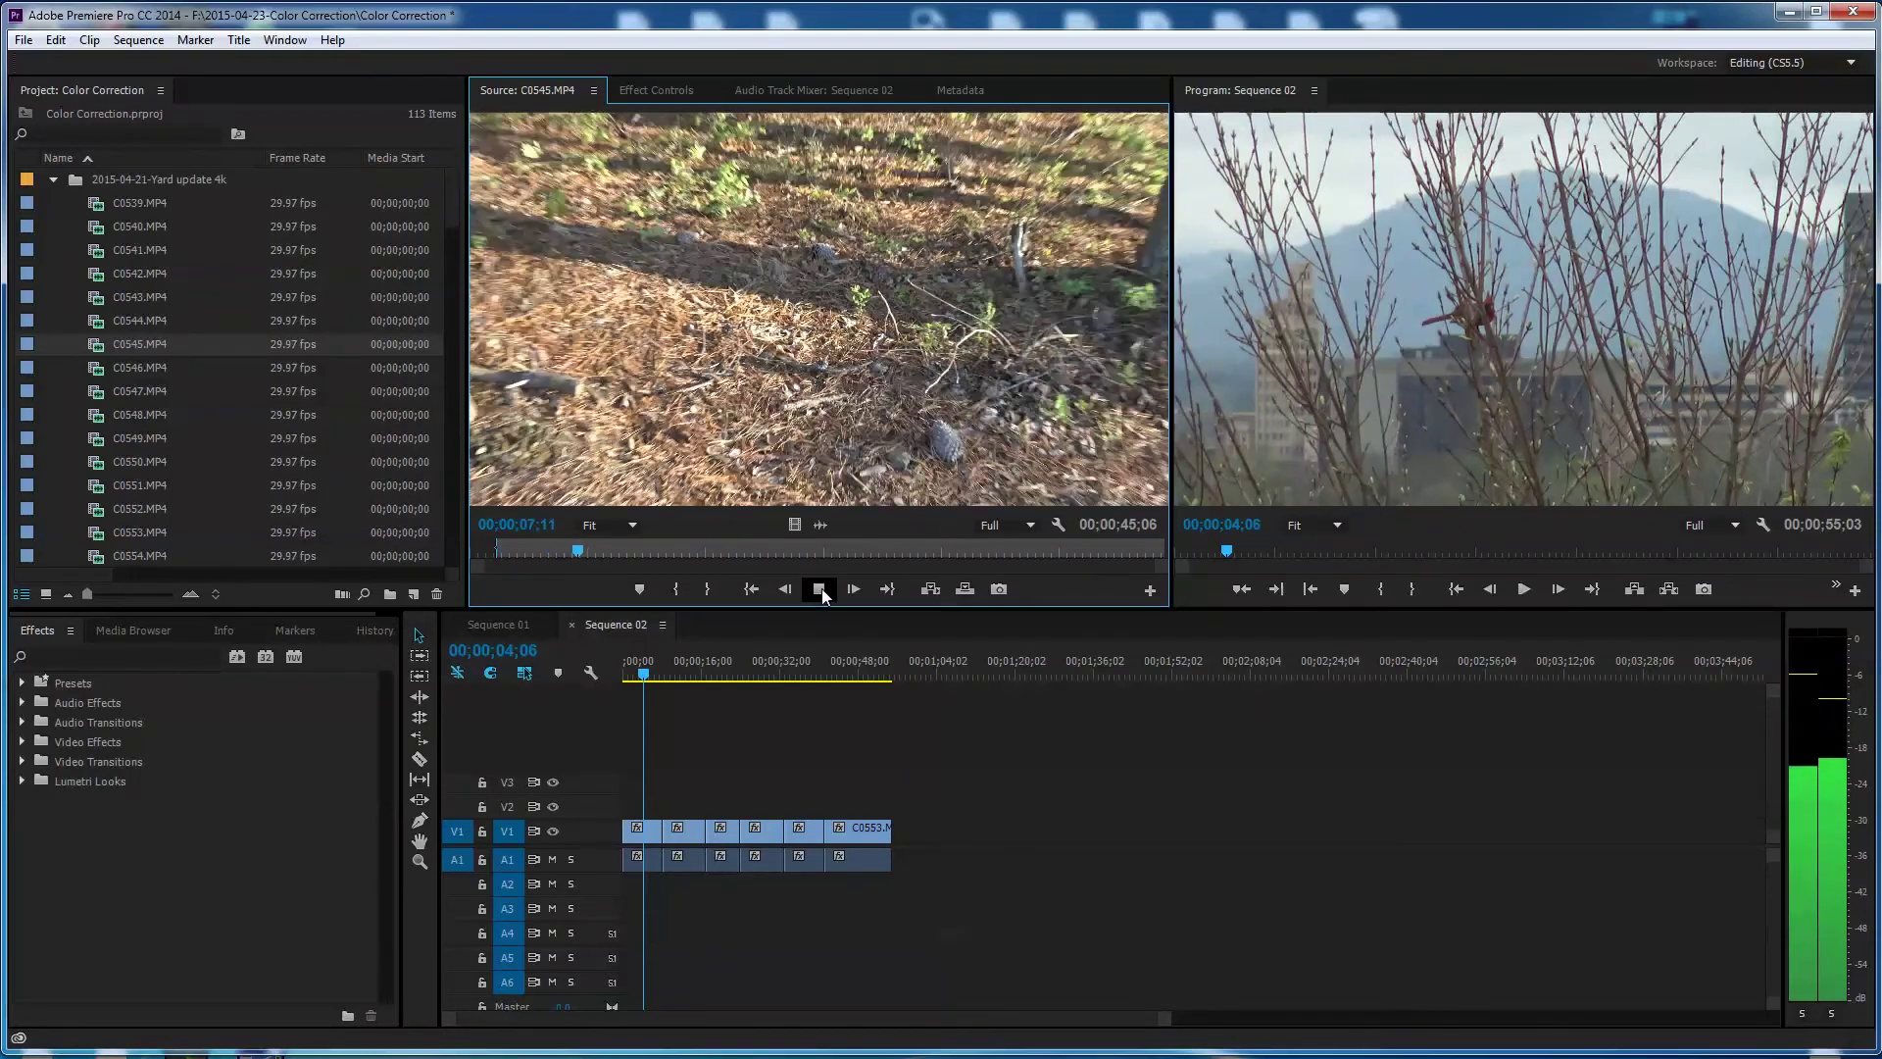
{"action": "left_click", "coordinate": [821, 589]}
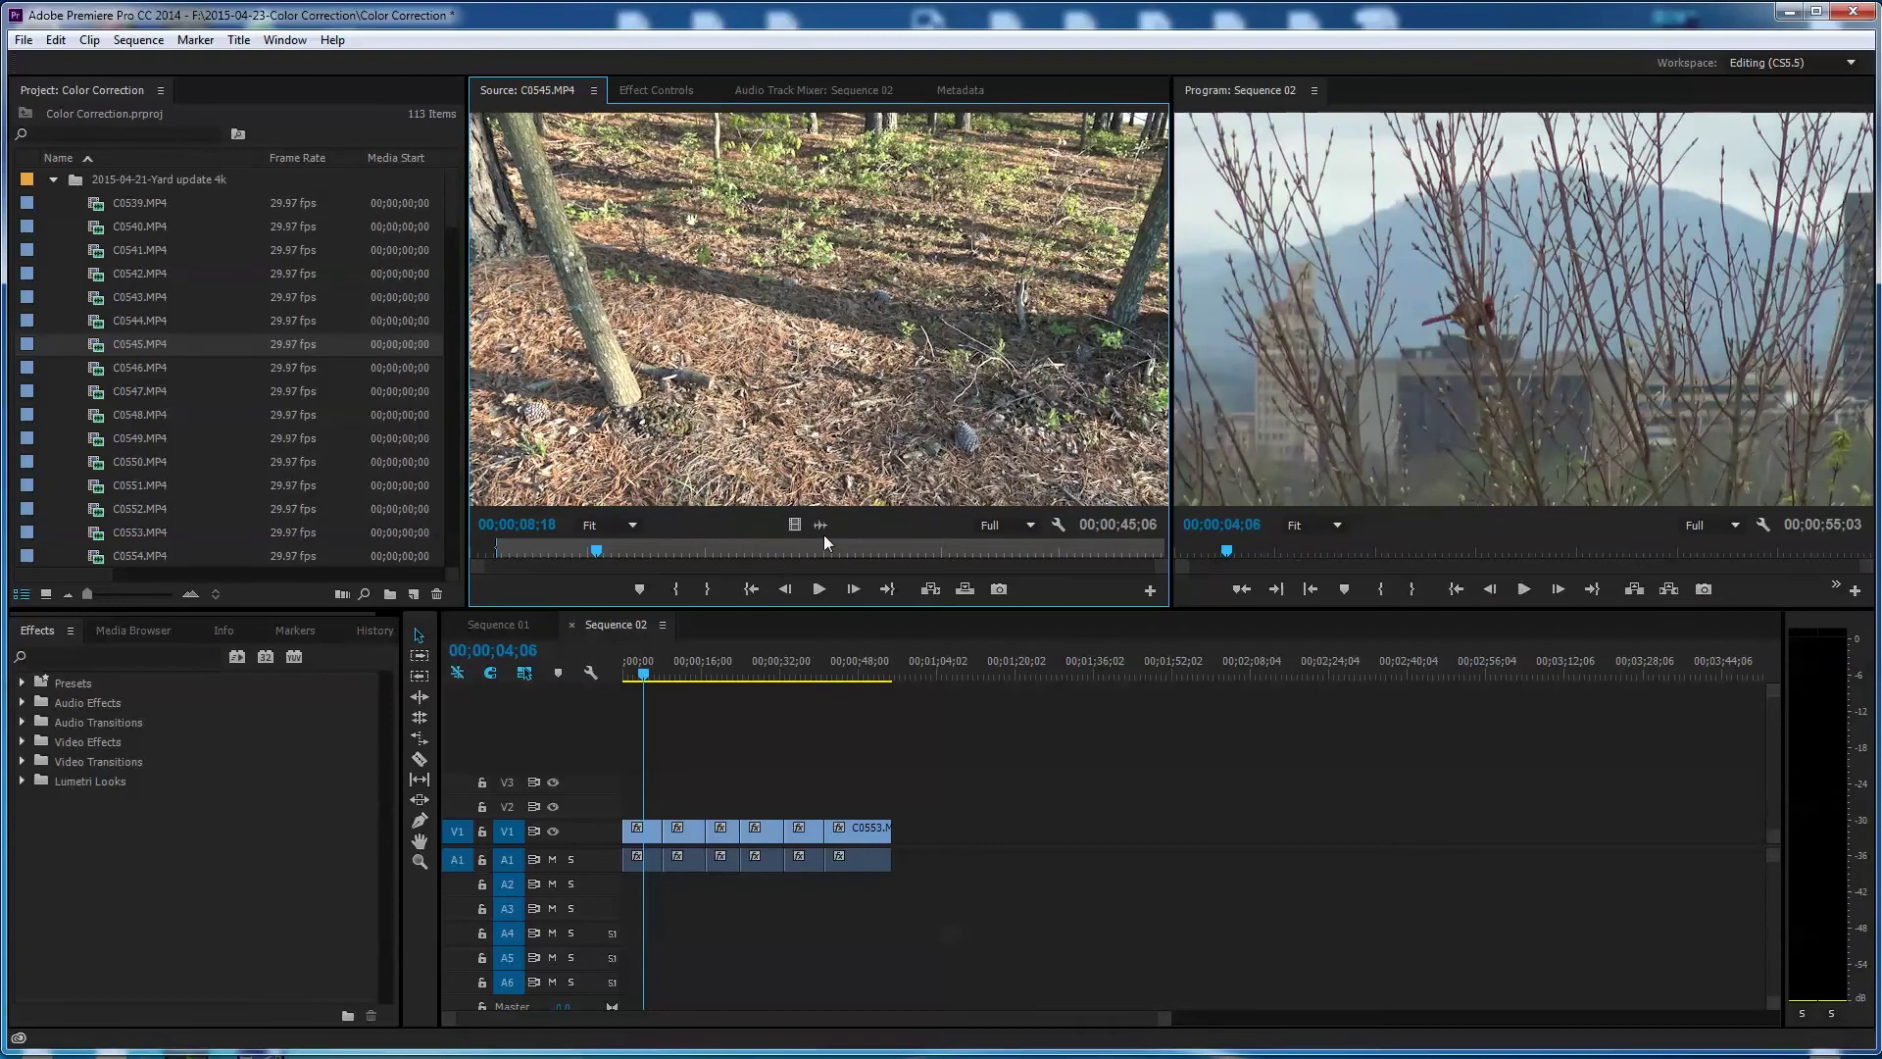
{"action": "left_click", "coordinate": [708, 590]}
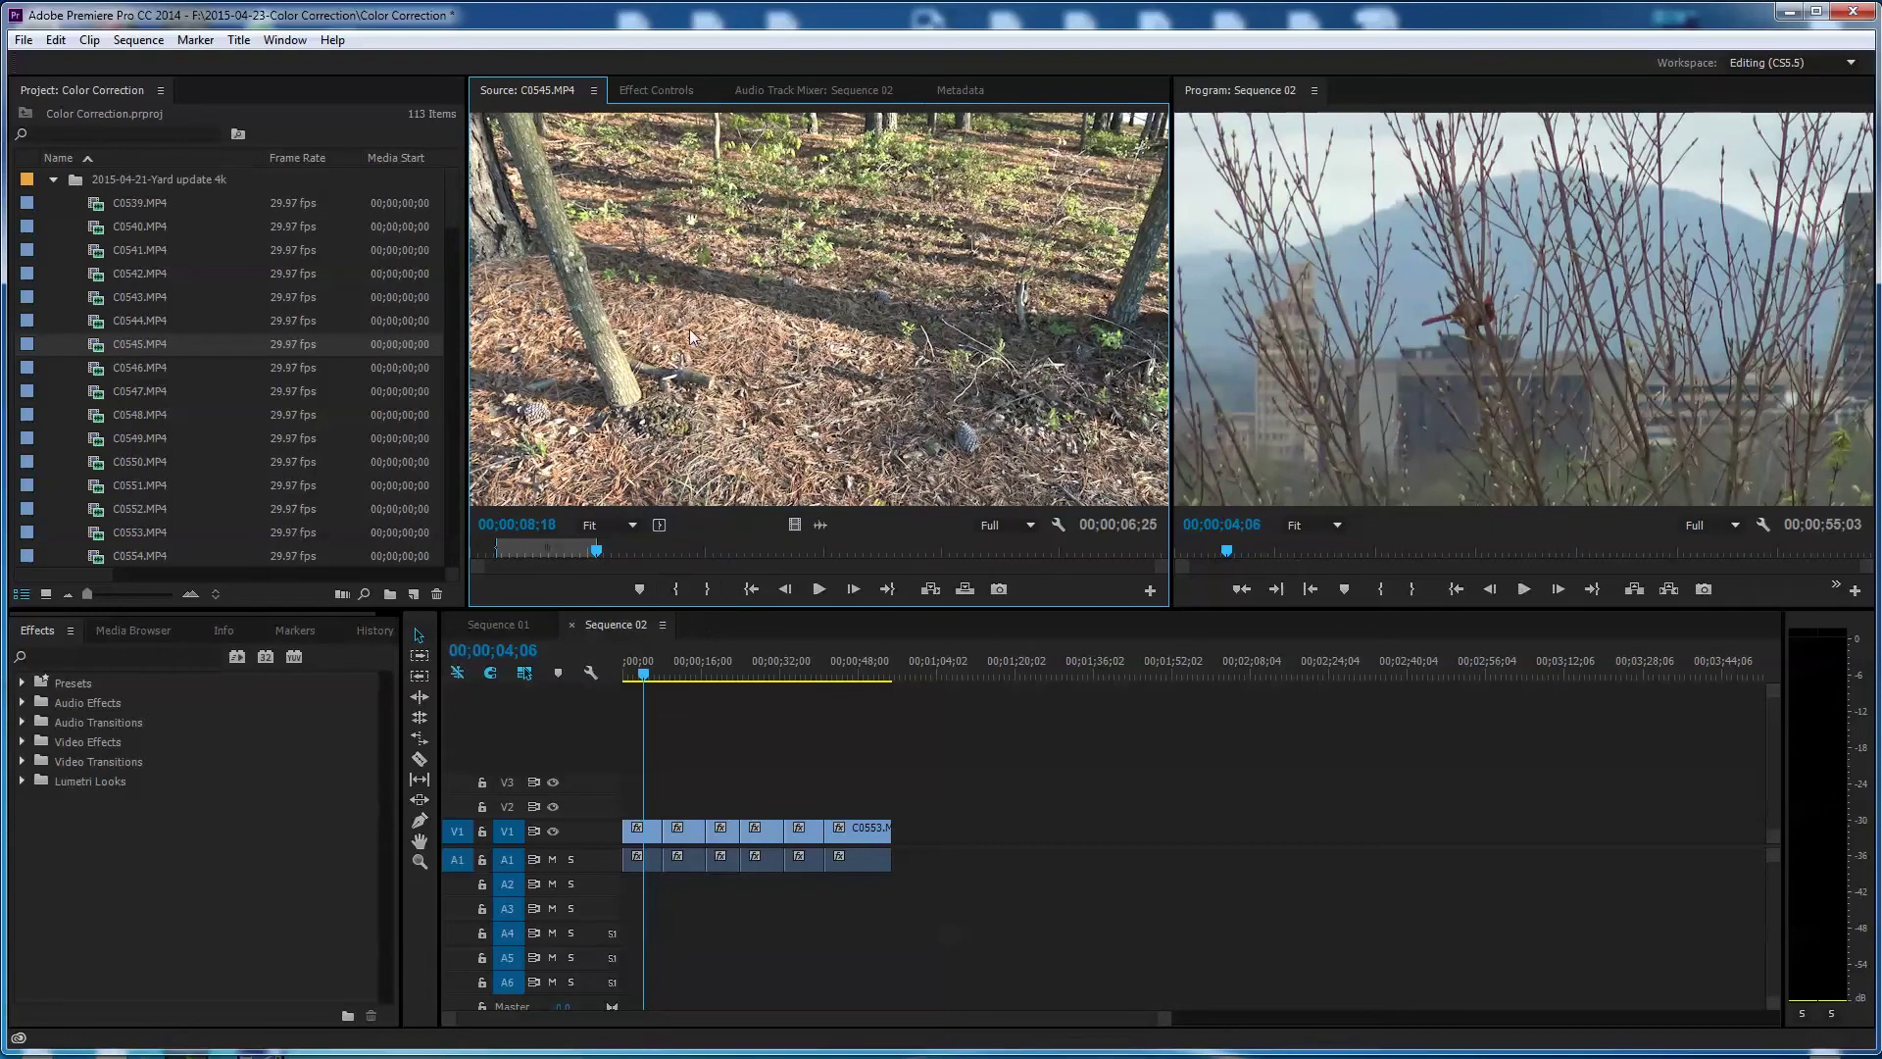
- Drop the marked range at the end of Sequence 02 and undo the extra video-only copy
{"action": "left_click_drag", "start_coordinate": [762, 375], "coordinate": [907, 841]}
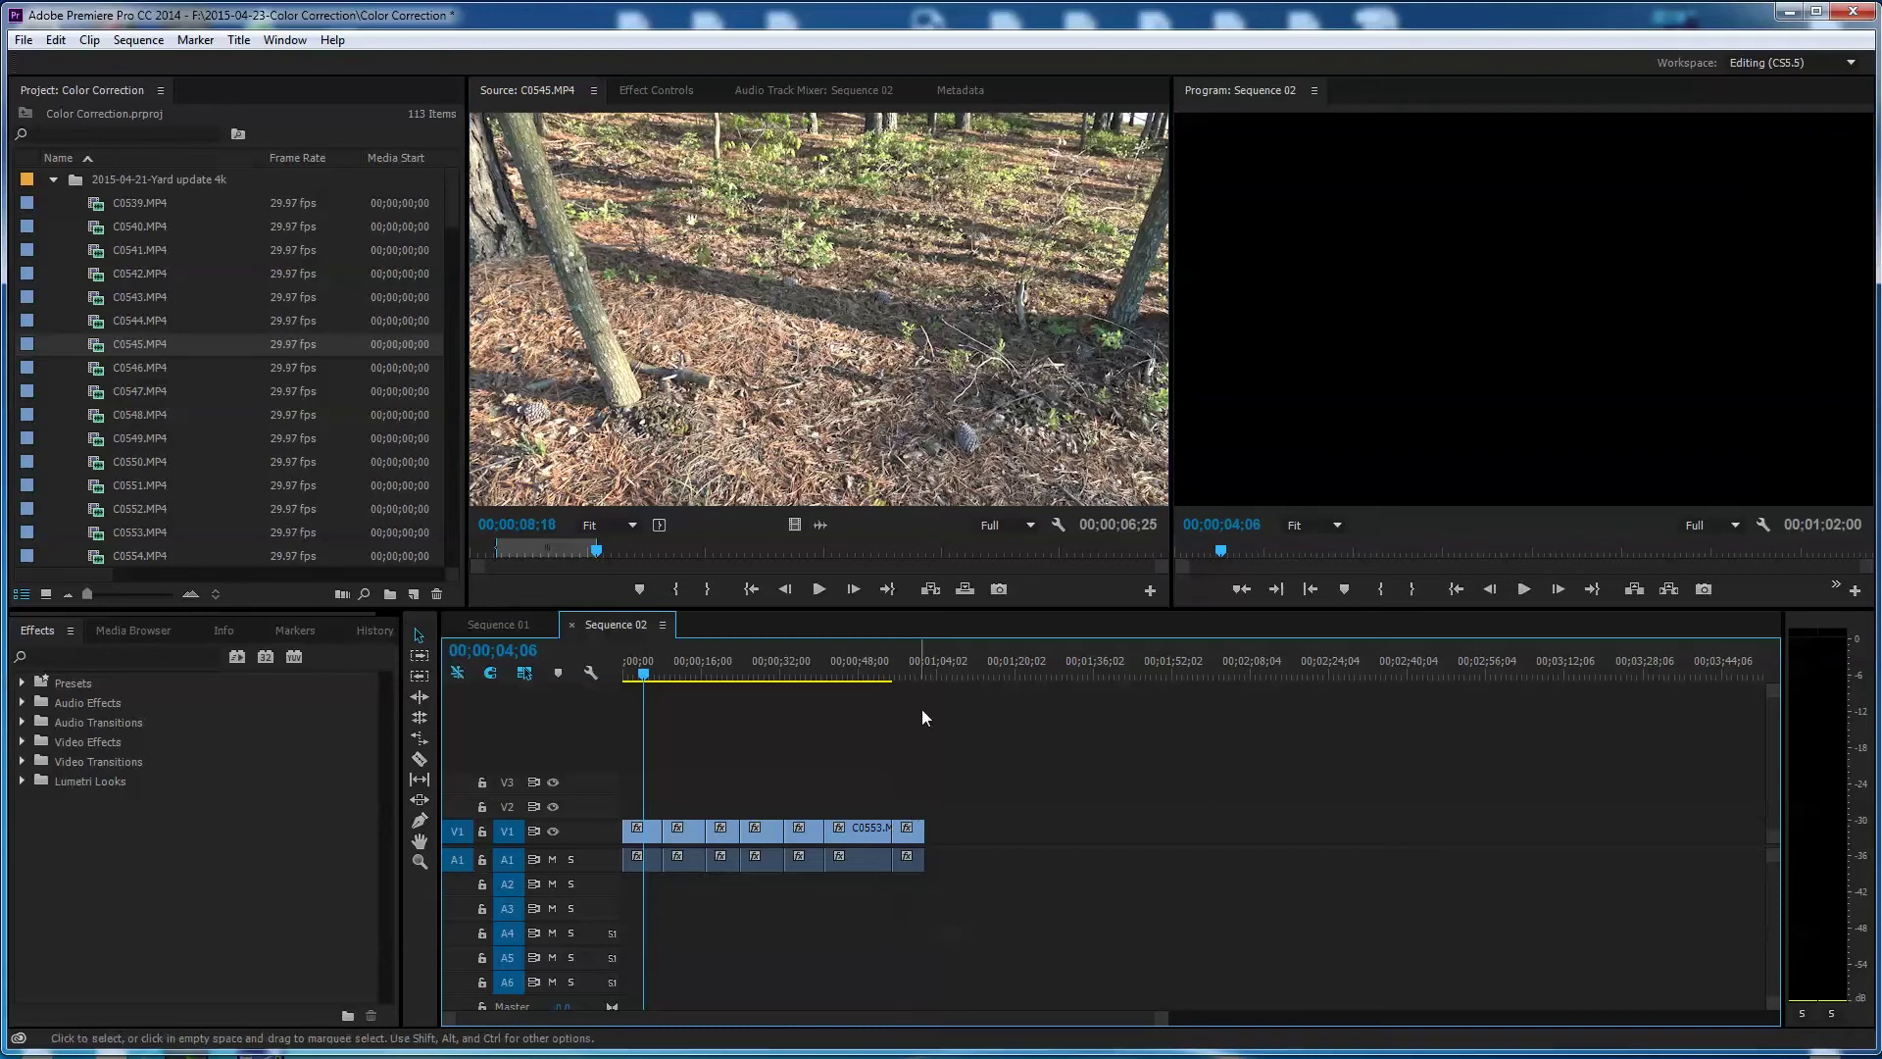
{"action": "left_click", "coordinate": [845, 586]}
{"action": "left_click_drag", "start_coordinate": [845, 586], "coordinate": [948, 810]}
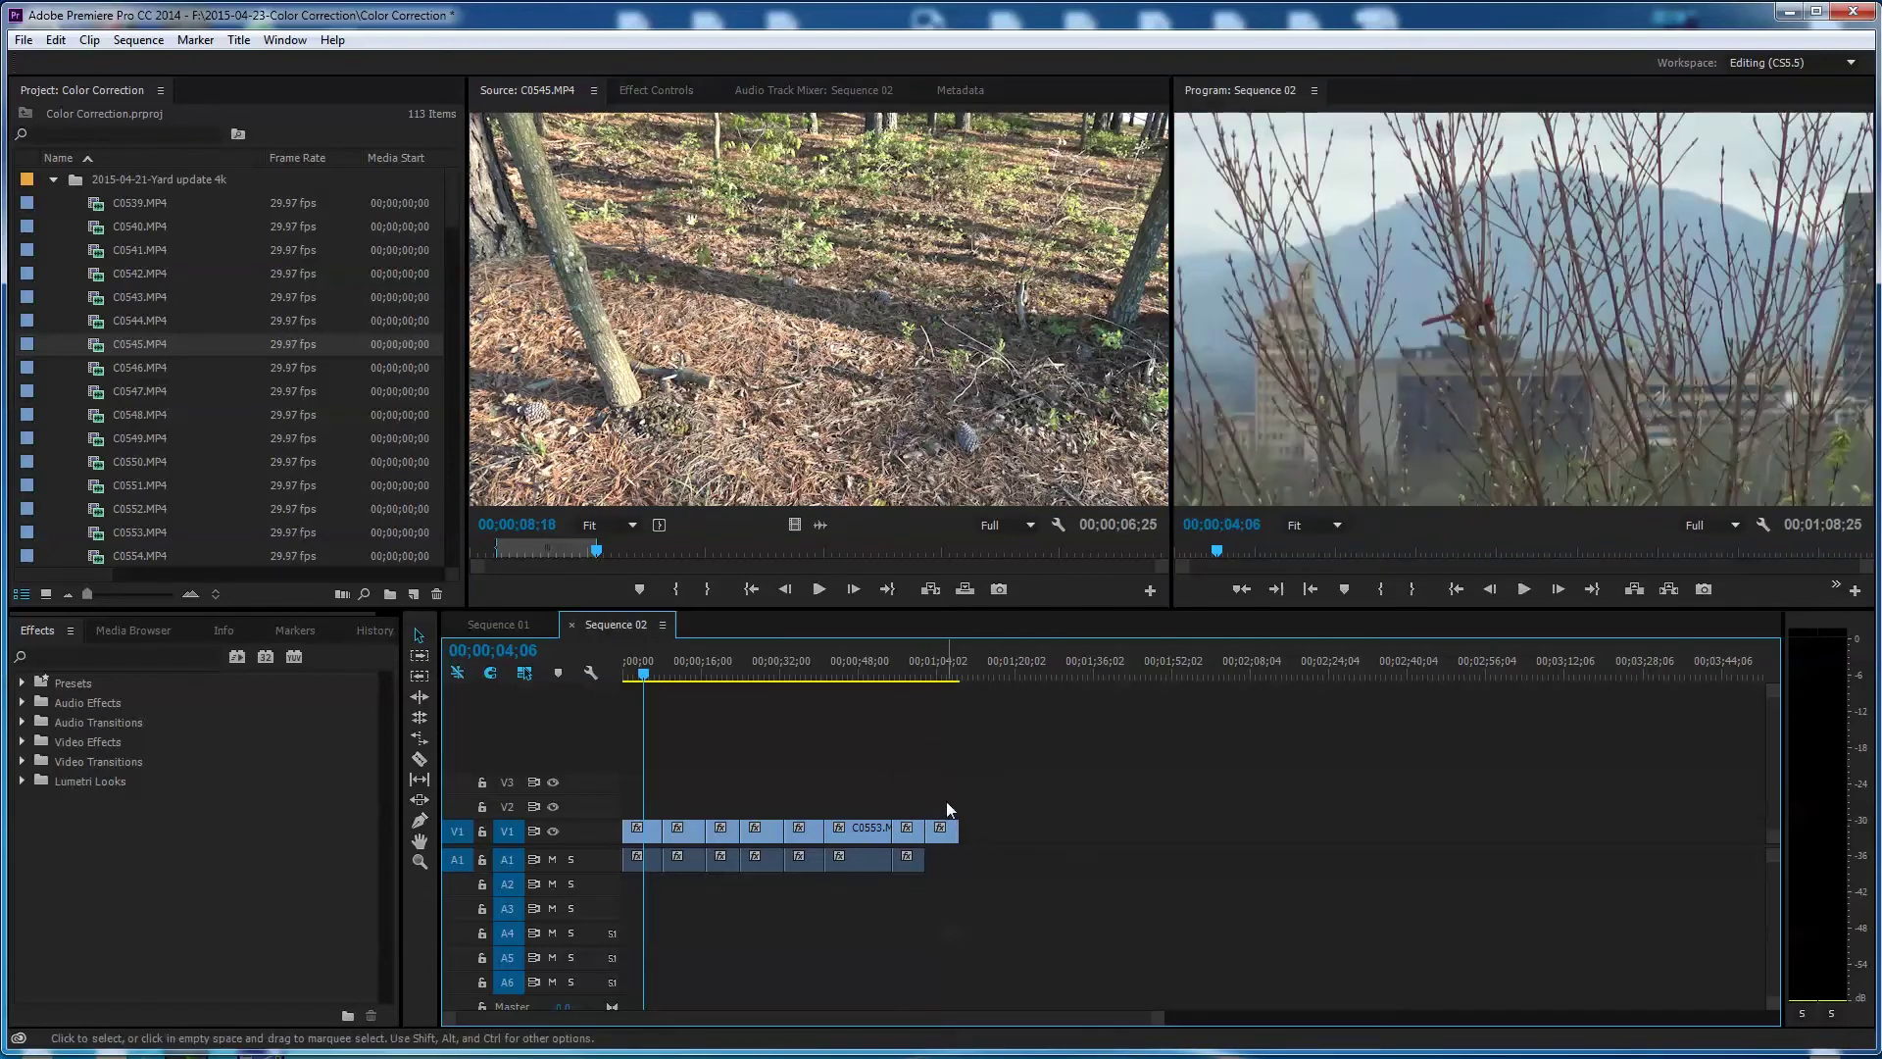
{"action": "key", "text": "ctrl+z"}
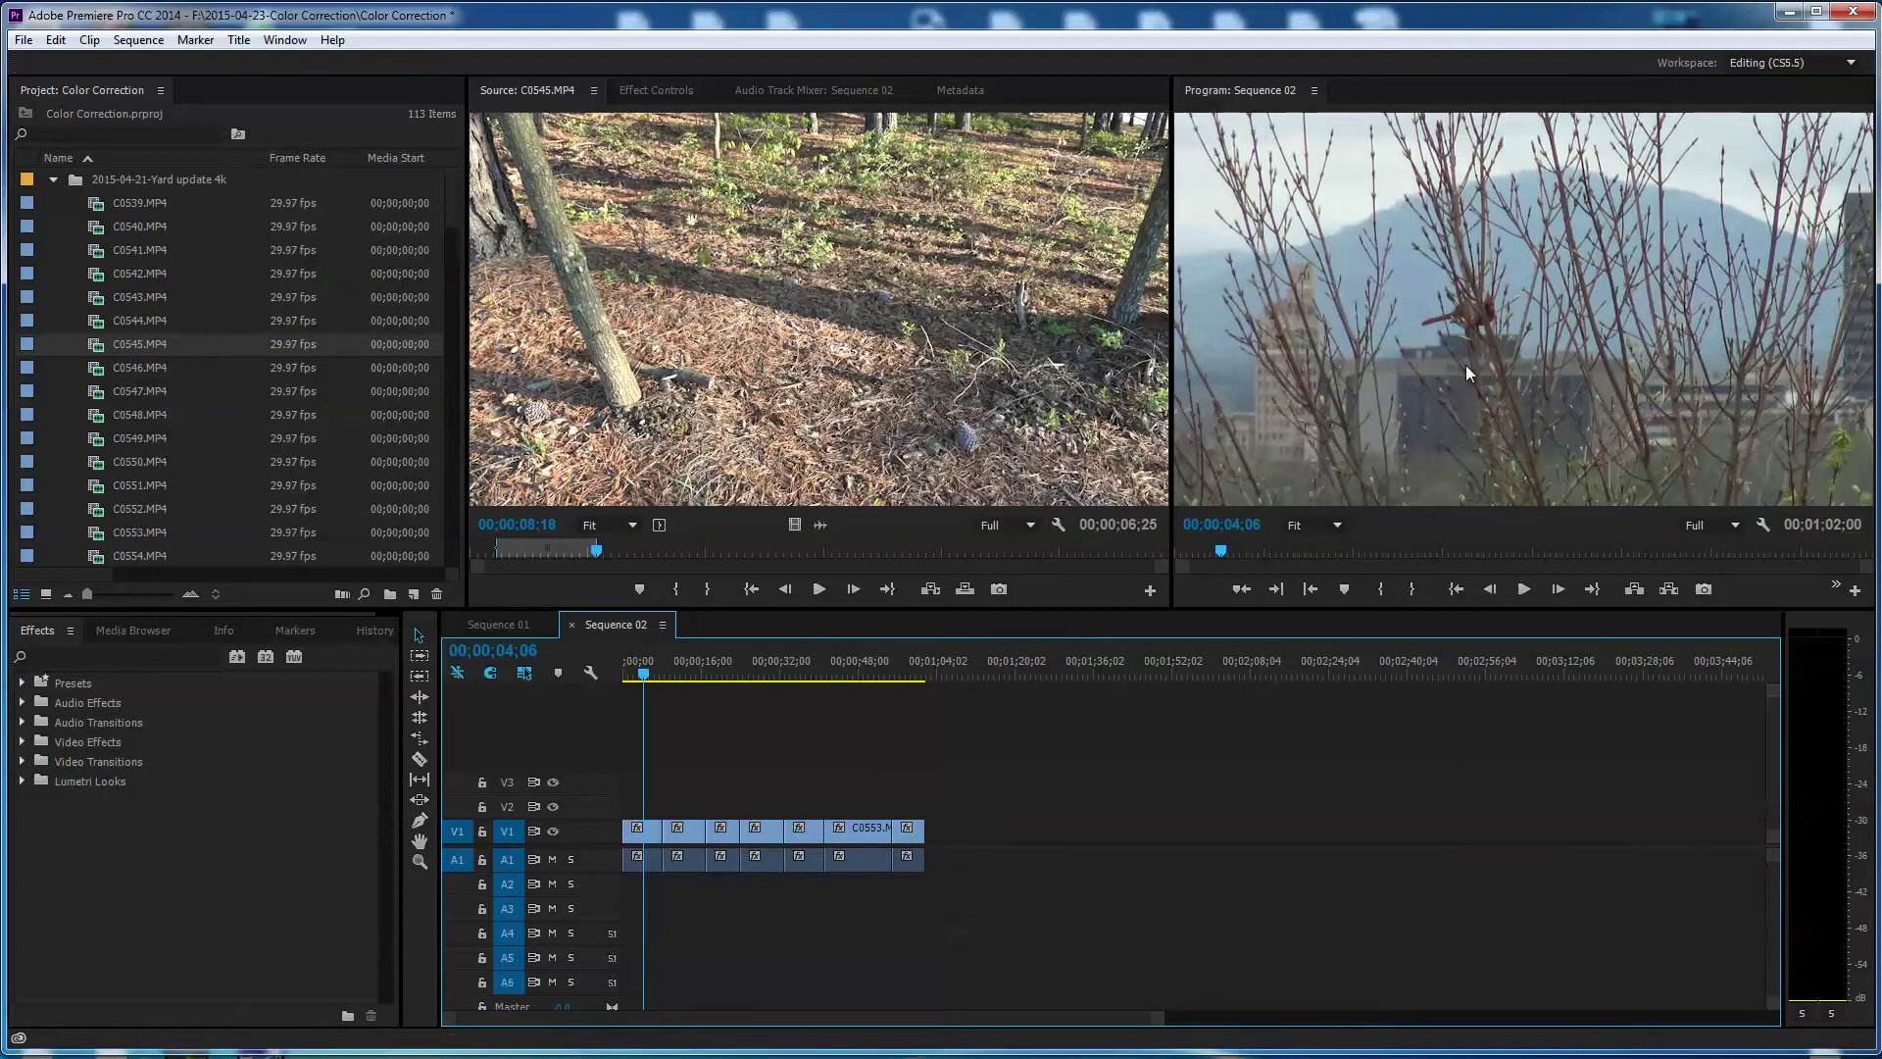
- Scrub the Sequence 02 playhead back to 00;00;02;24
{"action": "mouse_move", "coordinate": [637, 677]}
{"action": "left_mouse_down"}
{"action": "mouse_move", "coordinate": [665, 681]}
{"action": "mouse_move", "coordinate": [638, 681]}
{"action": "left_mouse_up"}
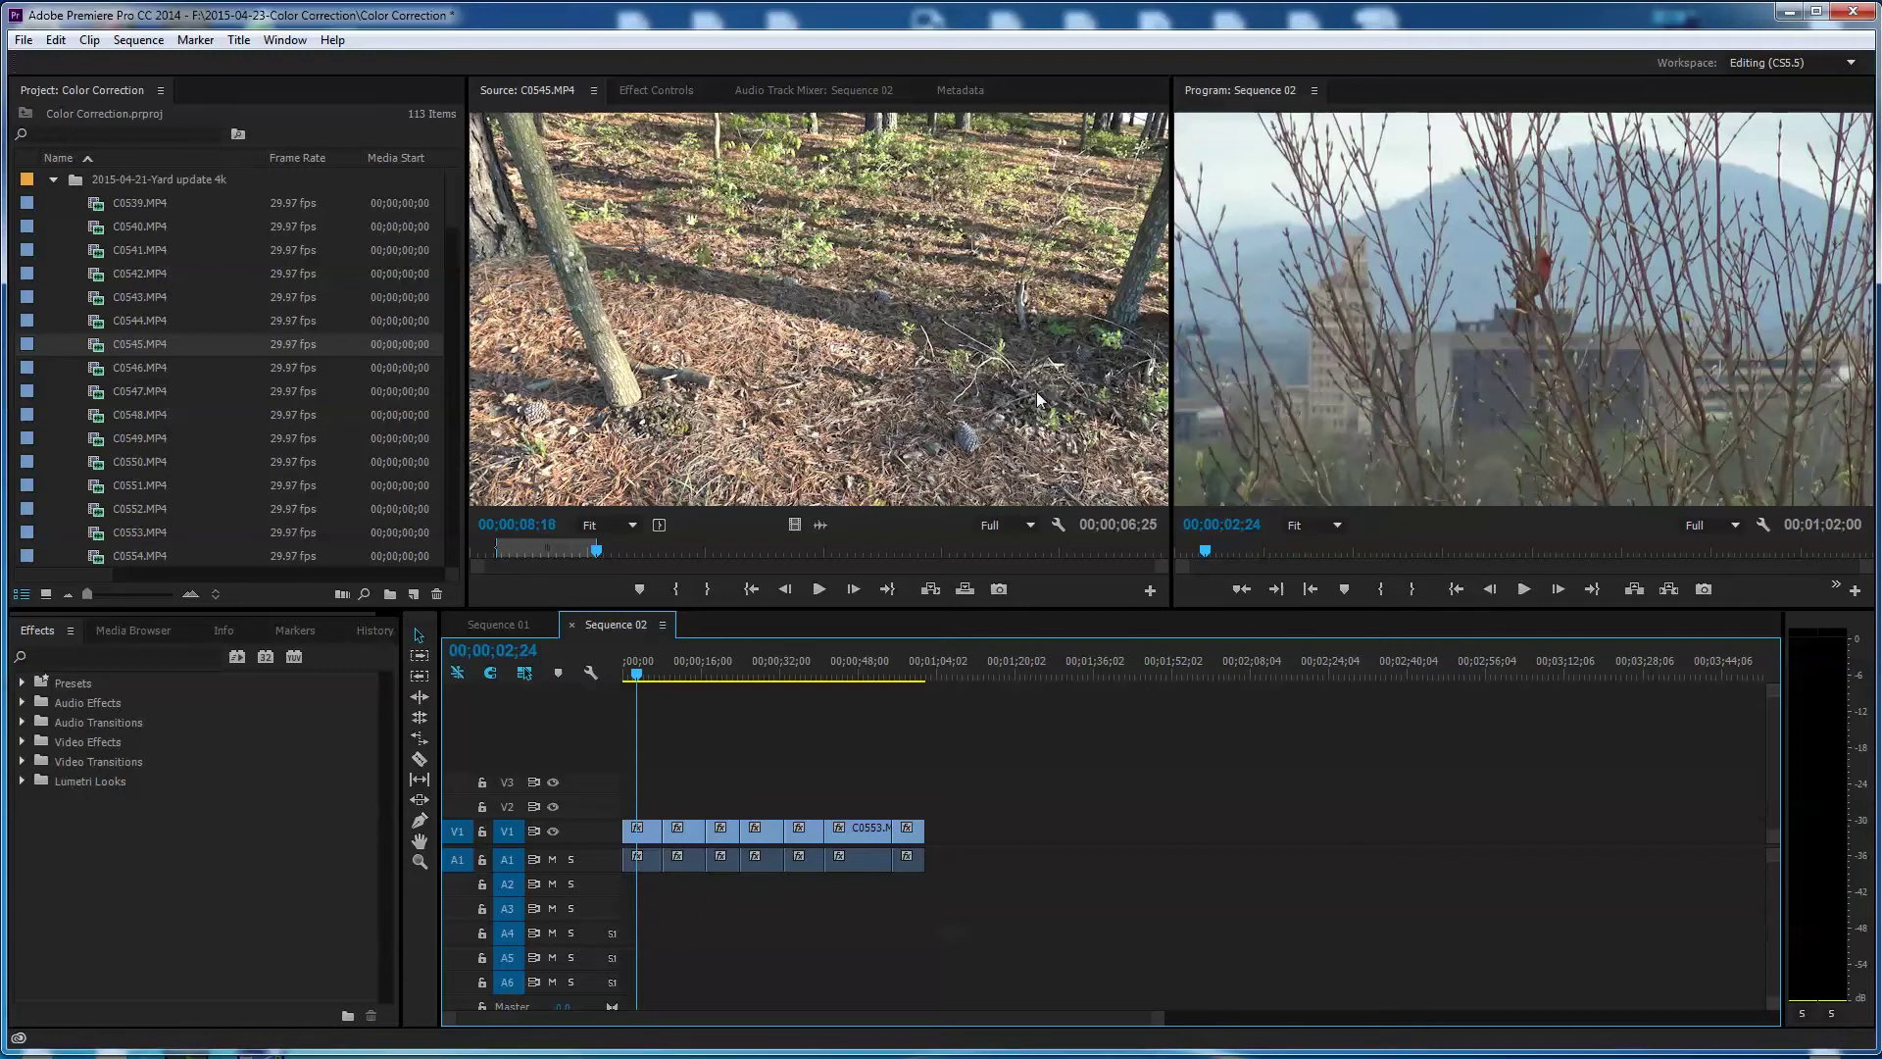
- Filter Effects by 'bri' and drop Brightness & Contrast onto the first V1 clip
{"action": "left_click", "coordinate": [66, 654]}
{"action": "type", "text": "bri"}
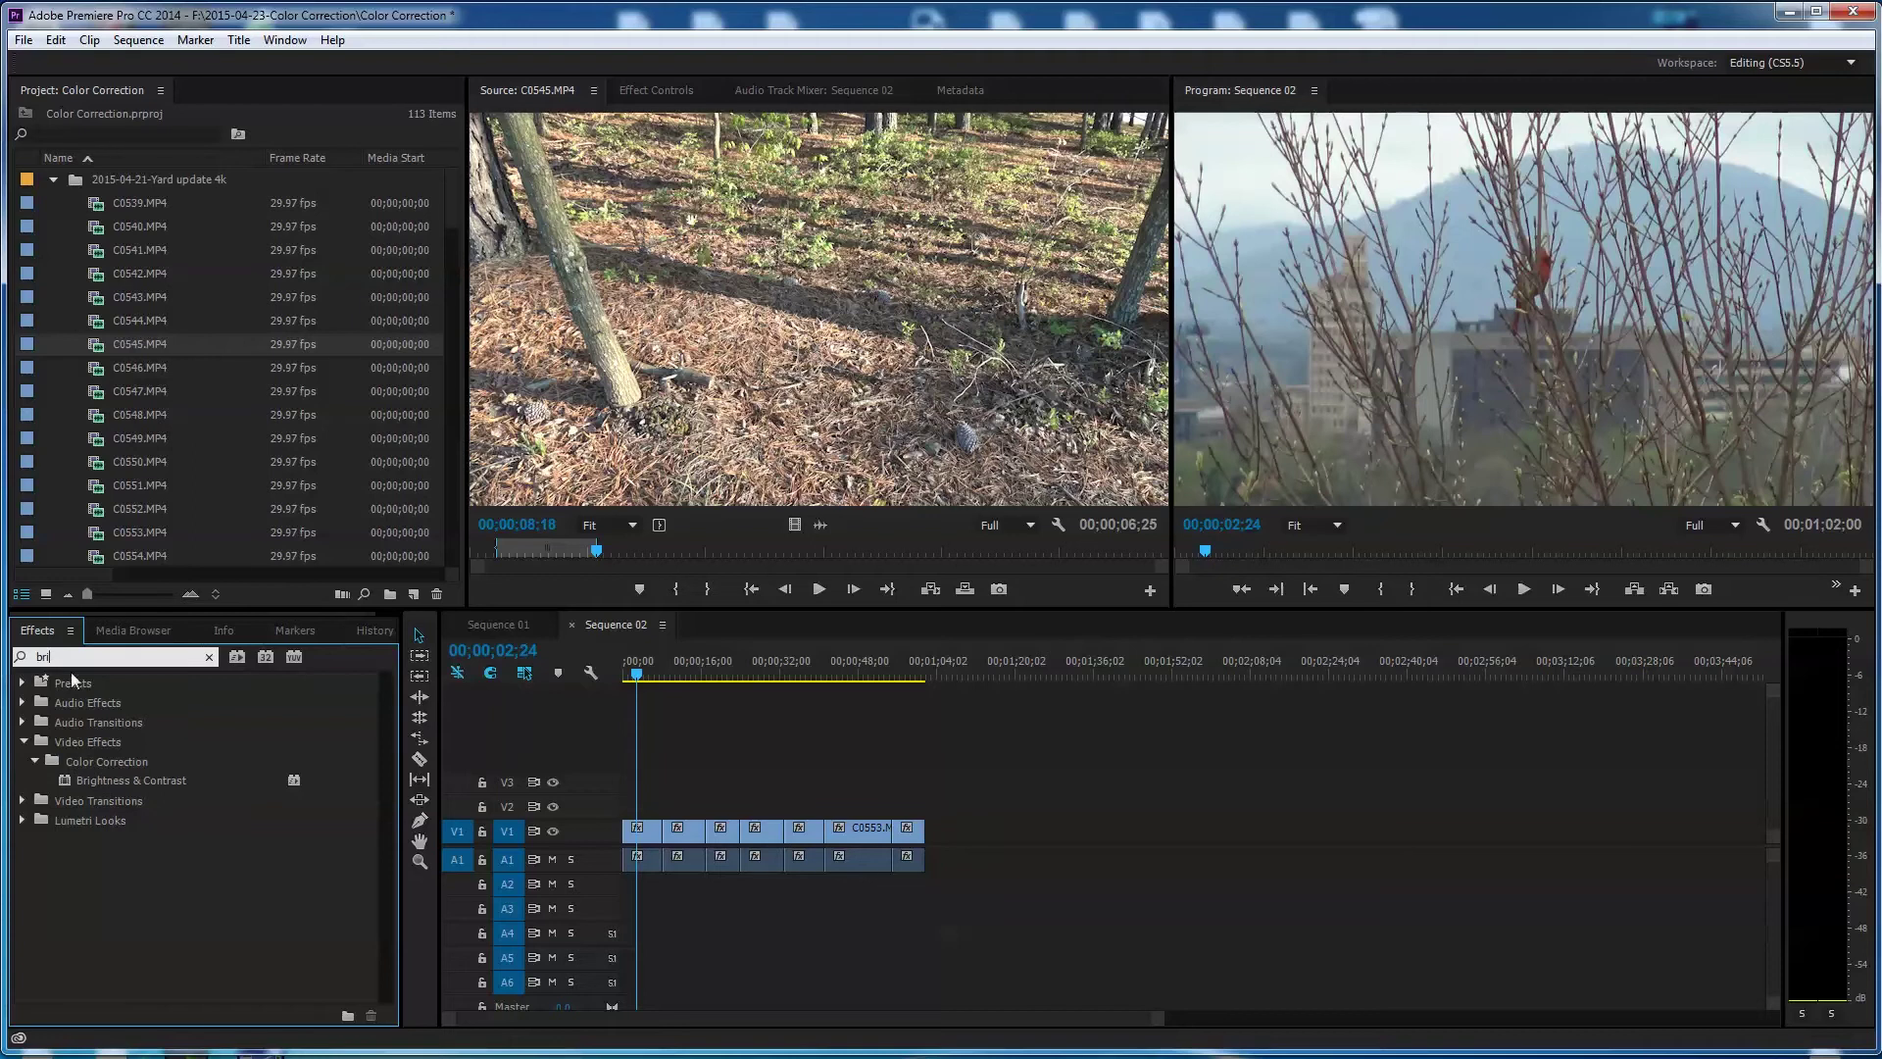
{"action": "key", "text": "BackSpace"}
{"action": "key", "text": "BackSpace"}
{"action": "key", "text": "BackSpace"}
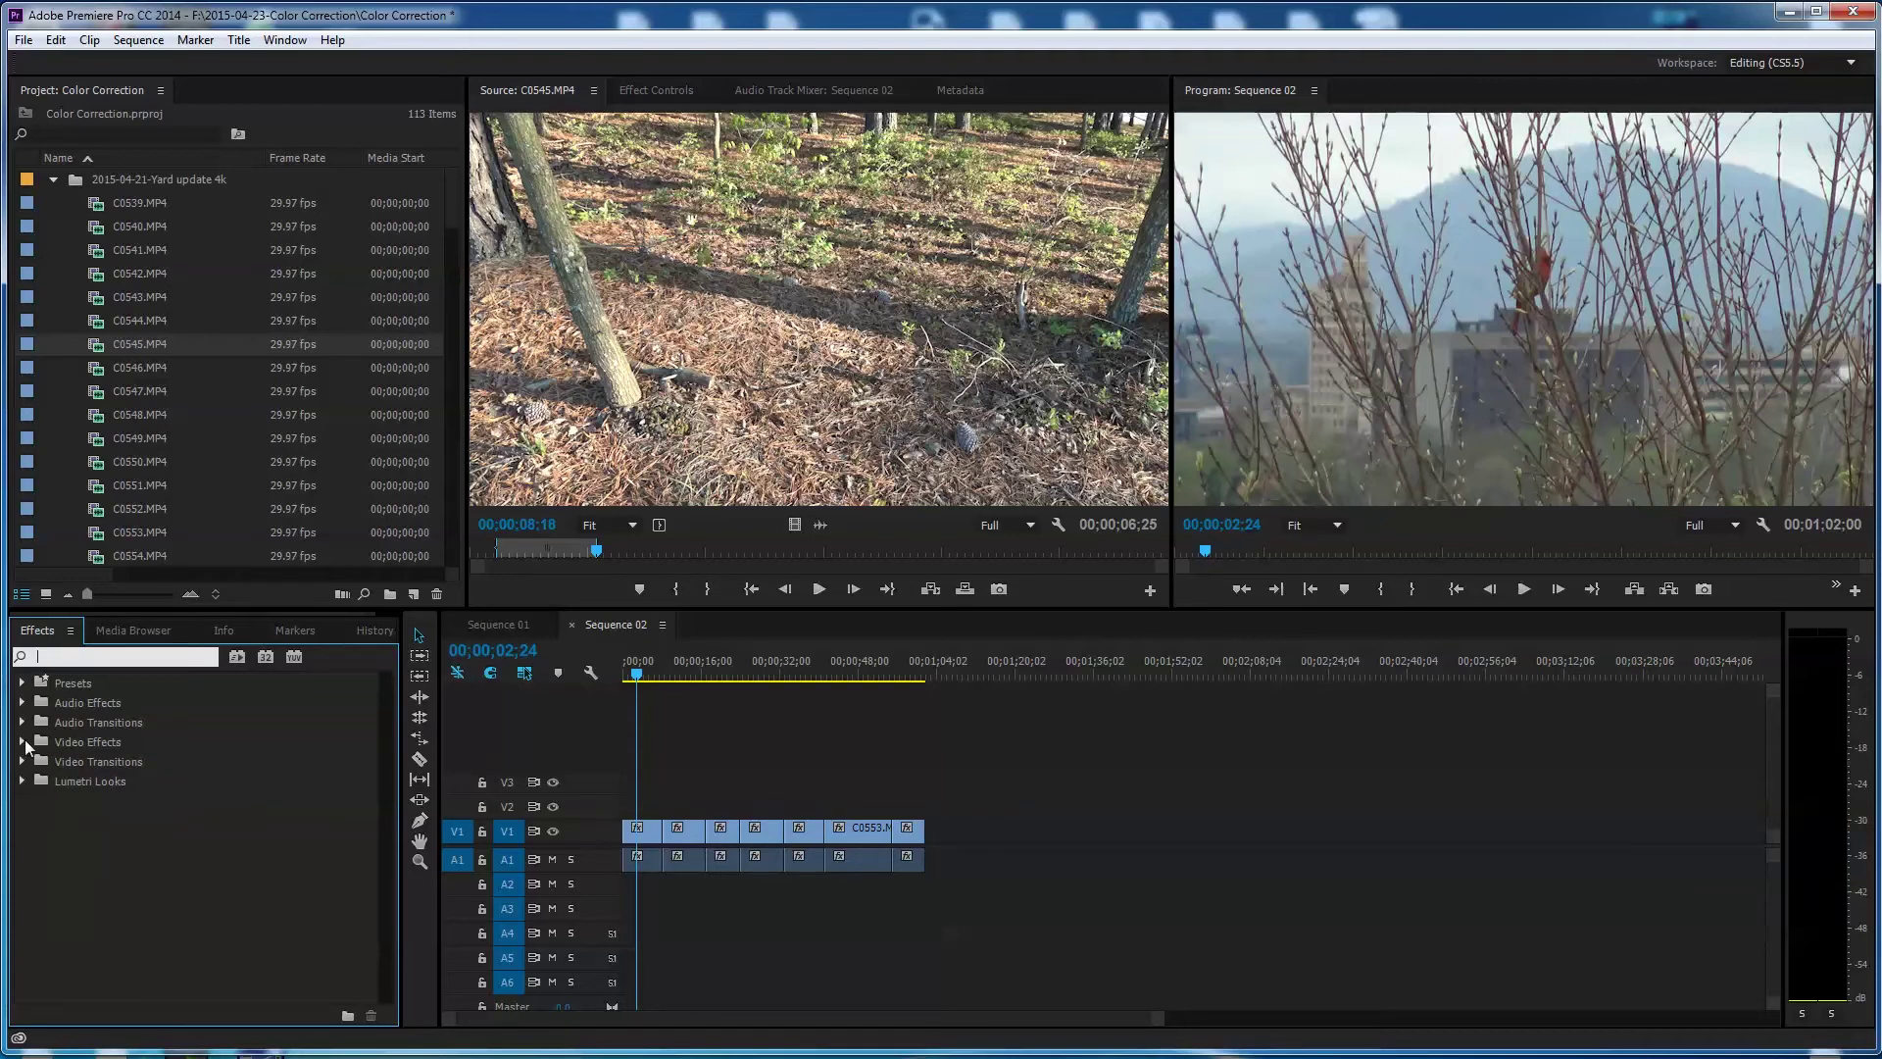
{"action": "left_click", "coordinate": [23, 741]}
{"action": "left_click", "coordinate": [32, 821]}
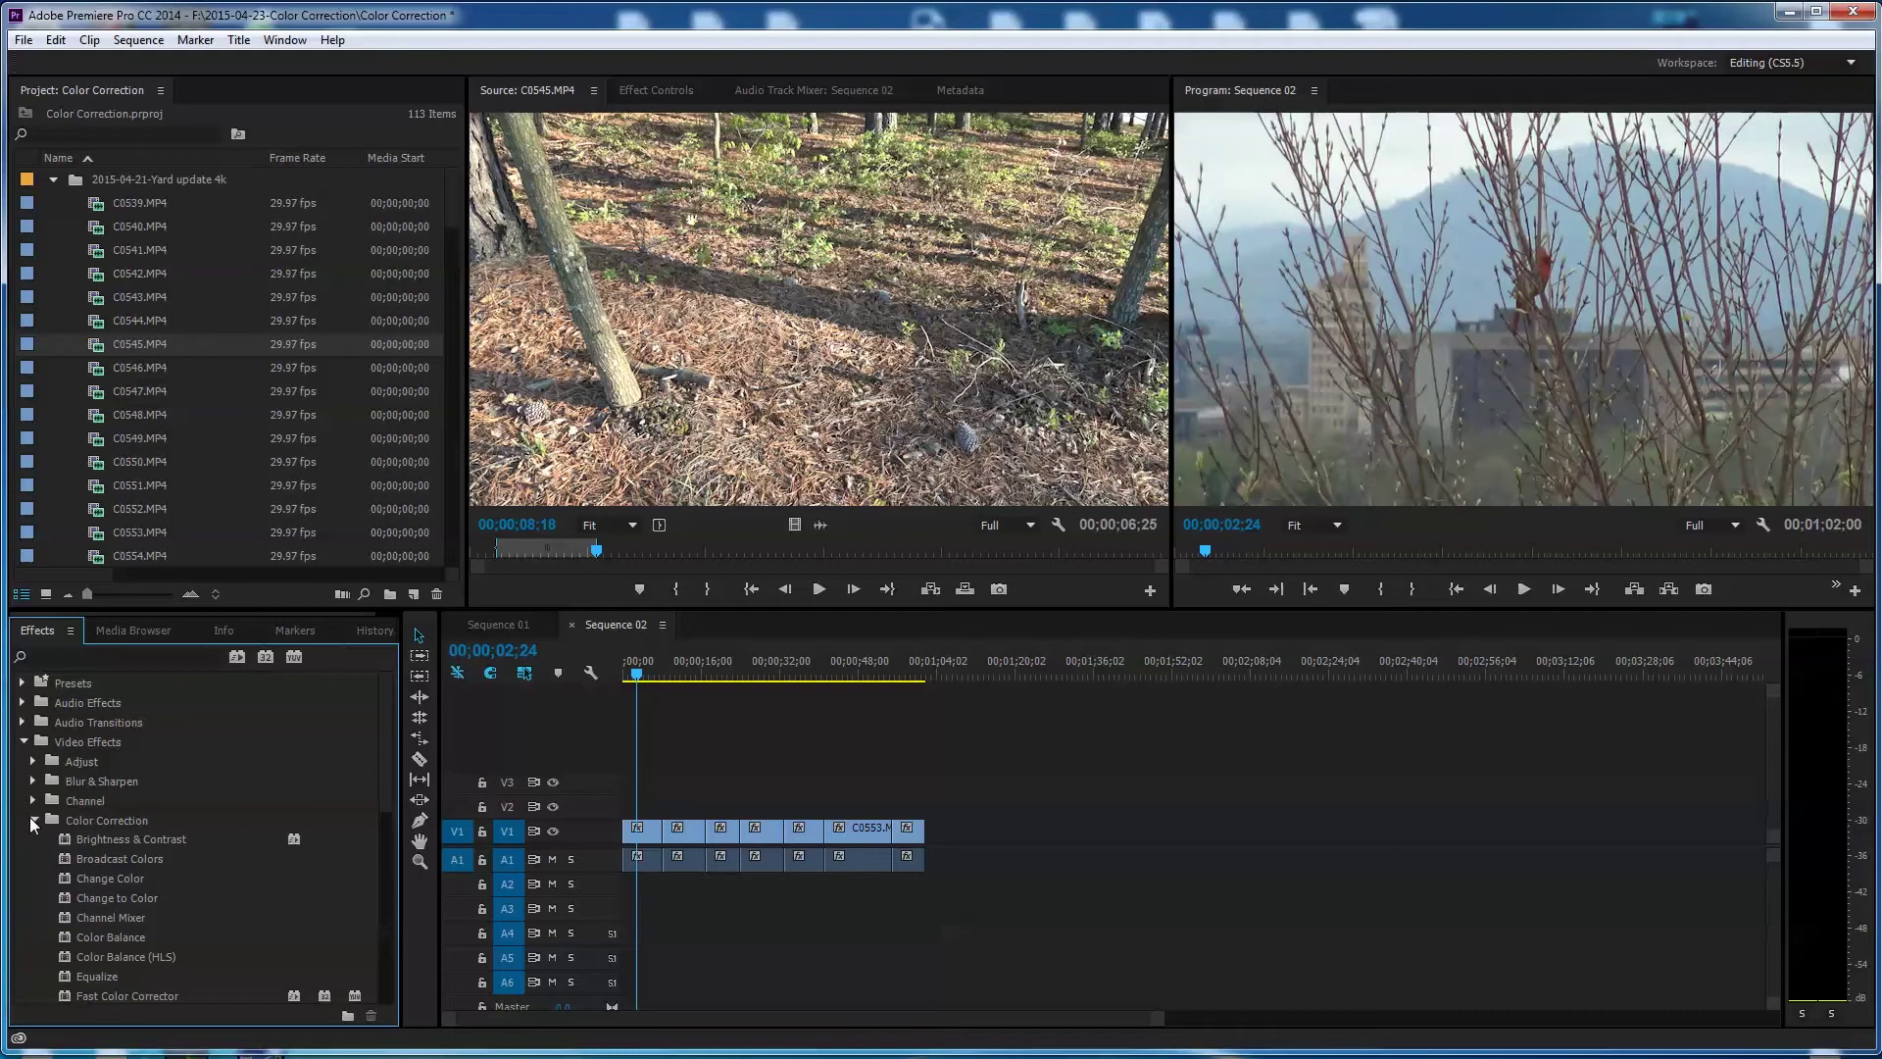
{"action": "left_click_drag", "start_coordinate": [389, 789], "coordinate": [384, 867]}
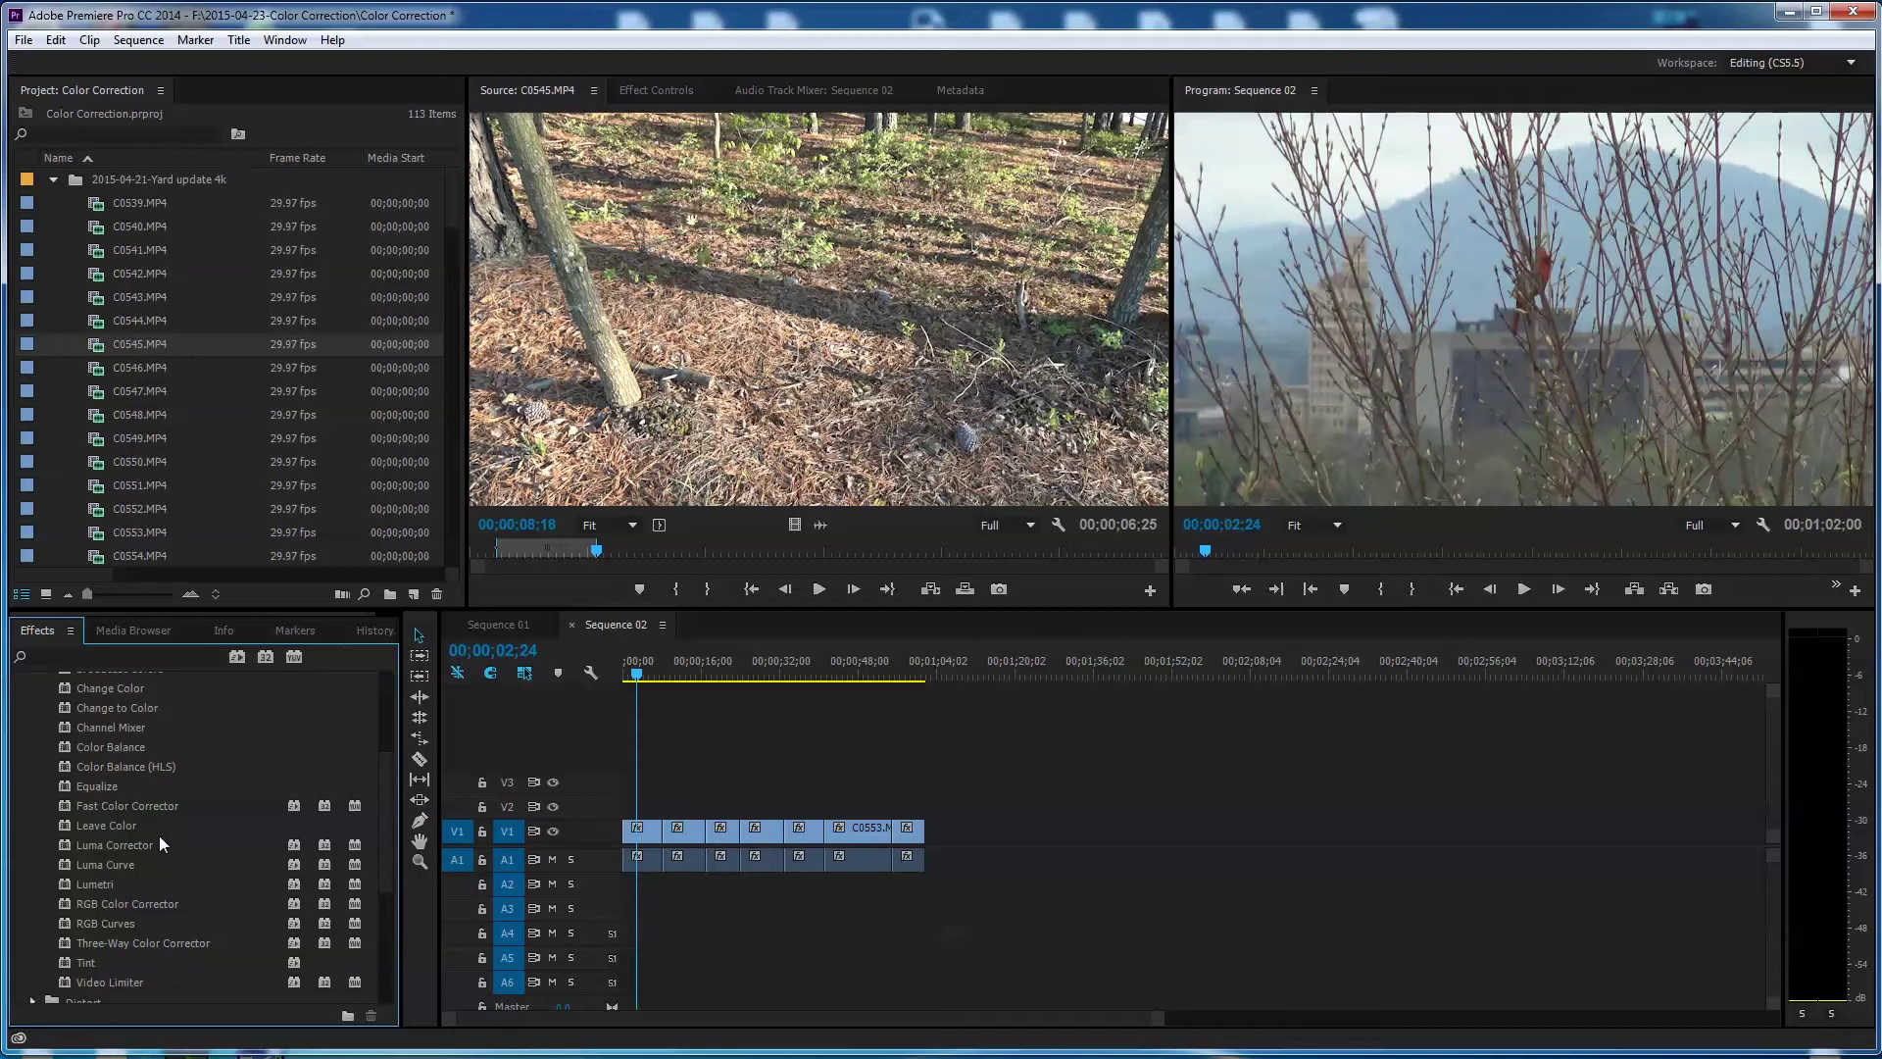
{"action": "left_click_drag", "start_coordinate": [386, 840], "coordinate": [389, 806]}
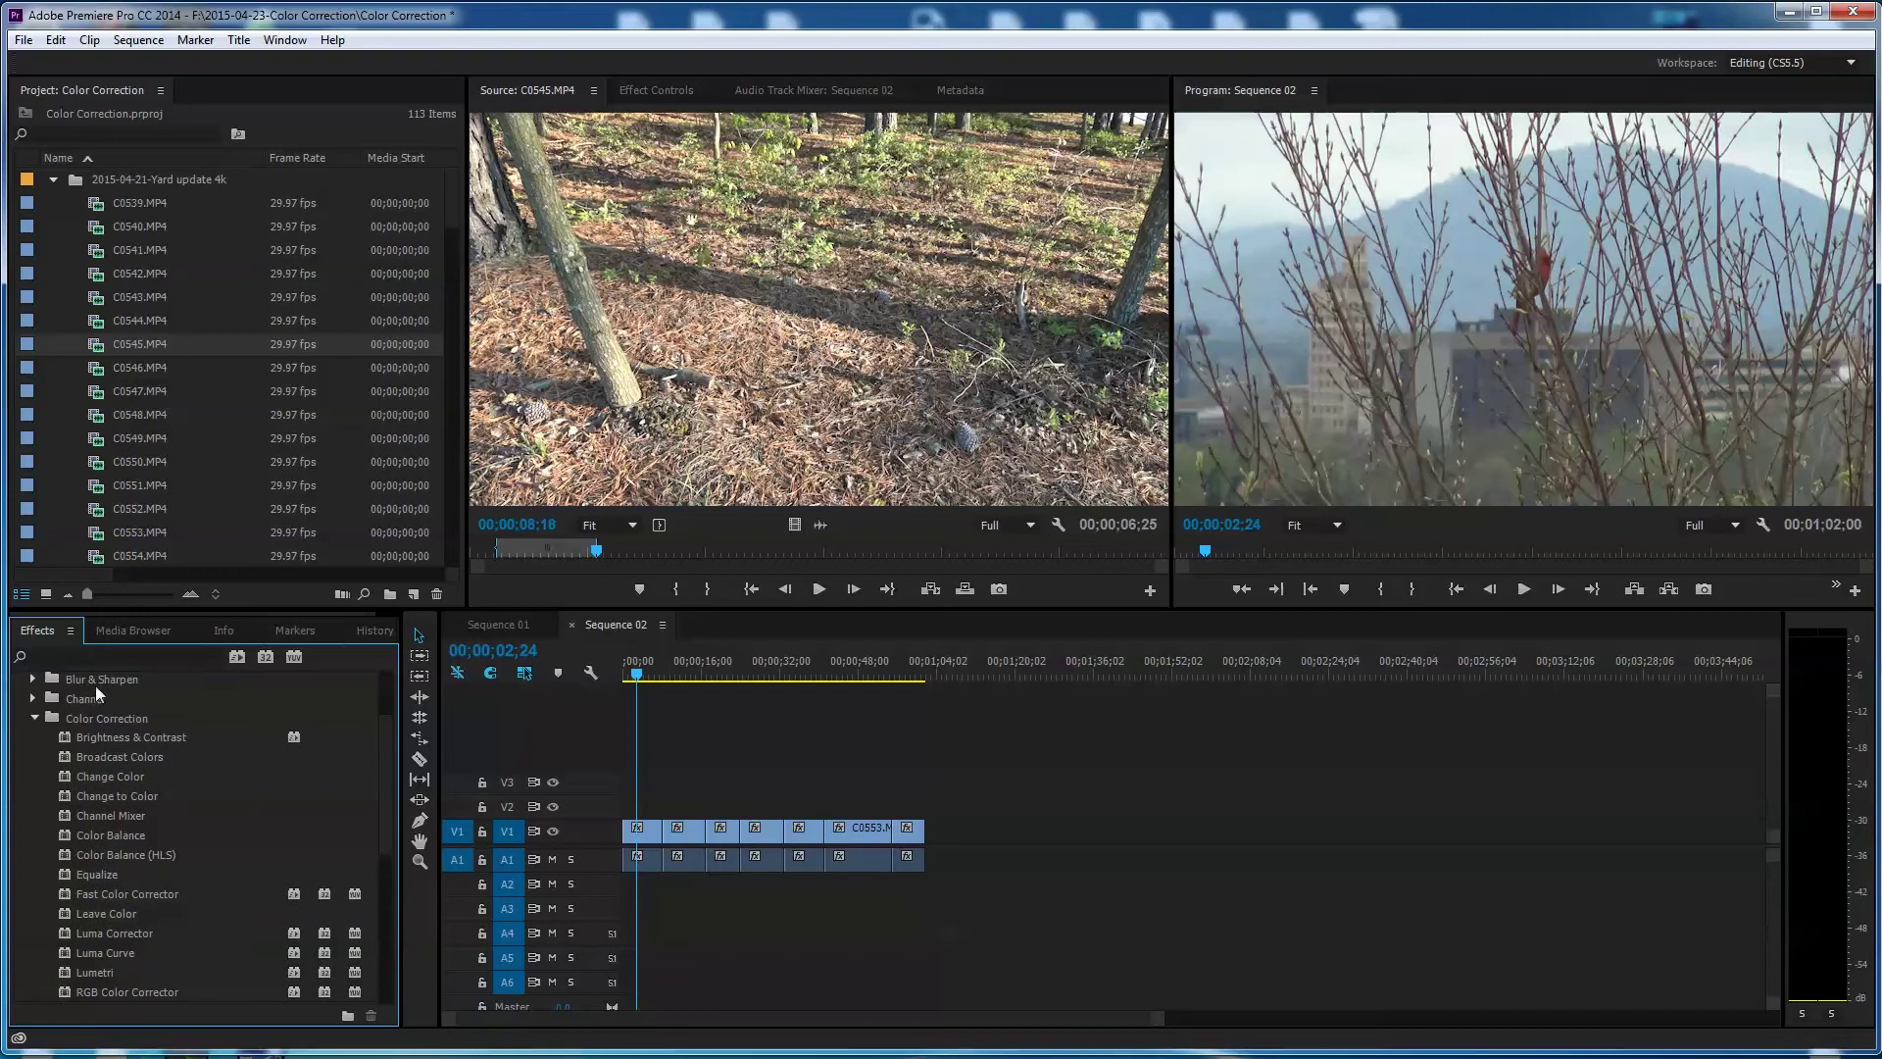
{"action": "left_click", "coordinate": [63, 654]}
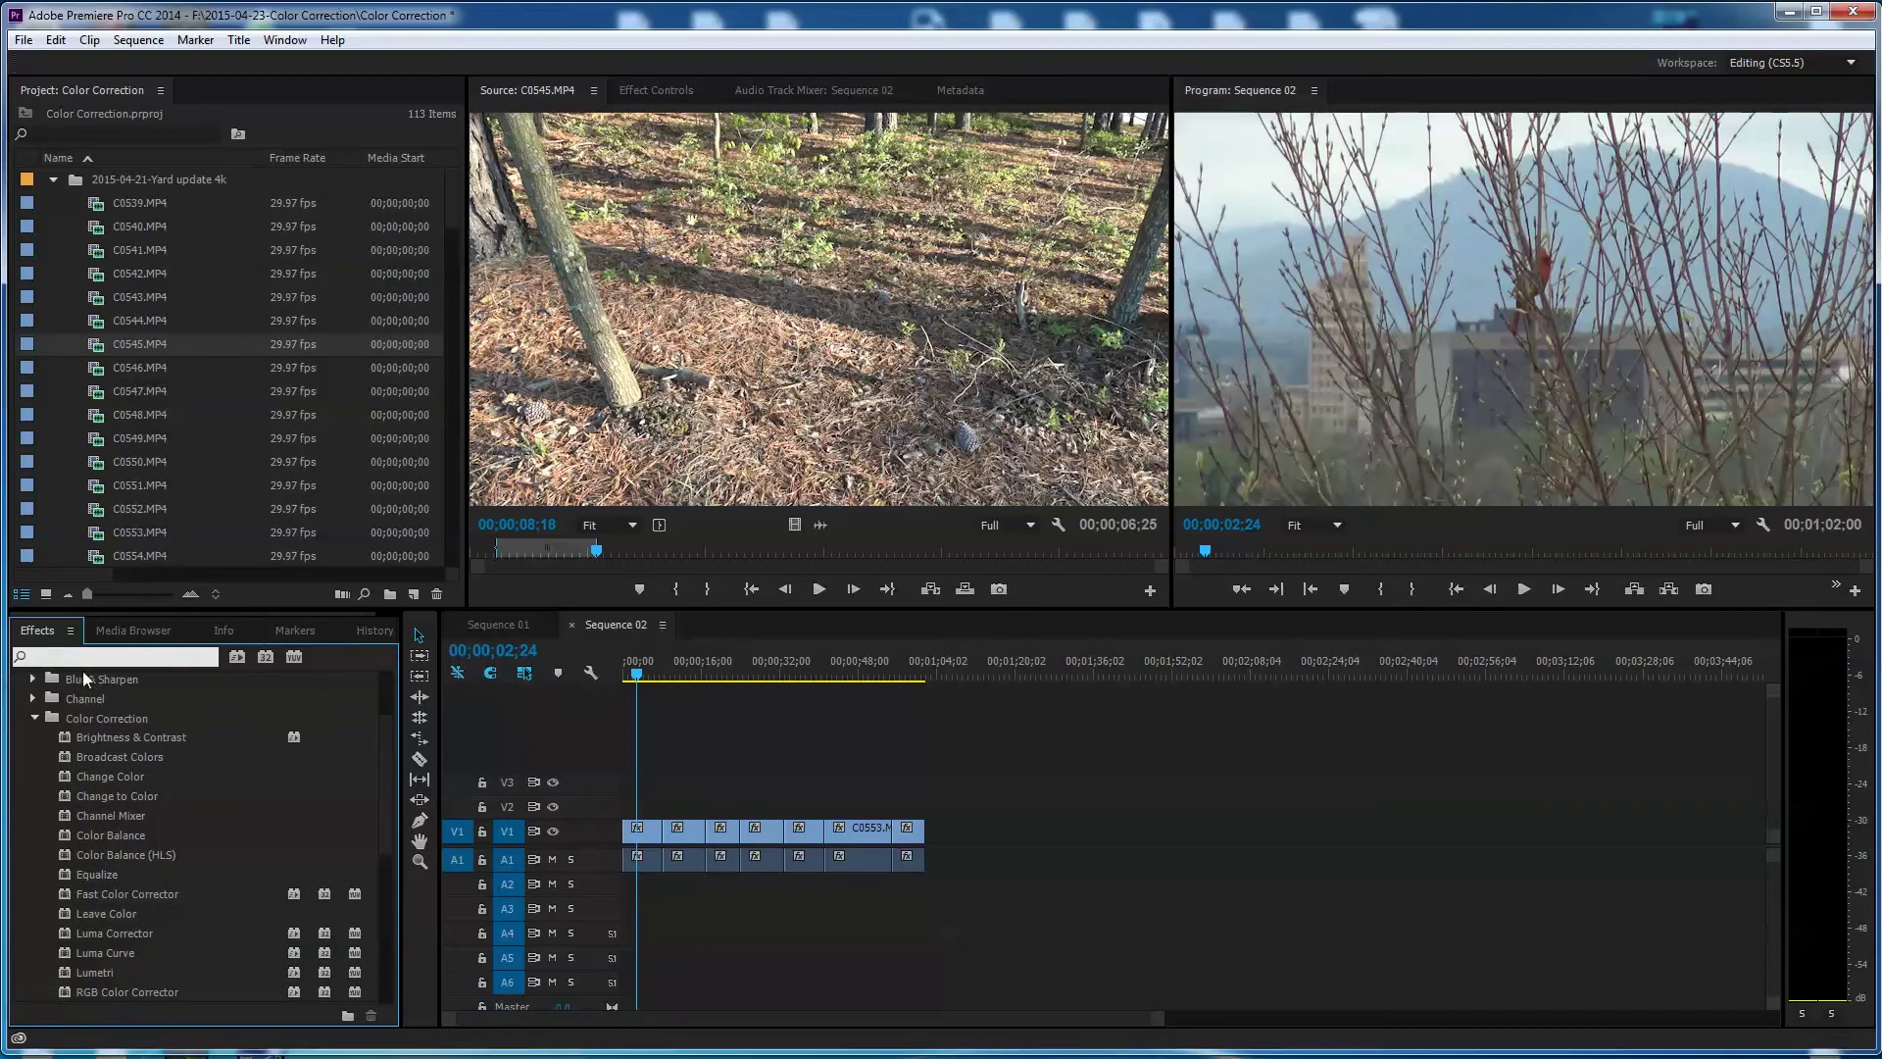
{"action": "type", "text": "bri"}
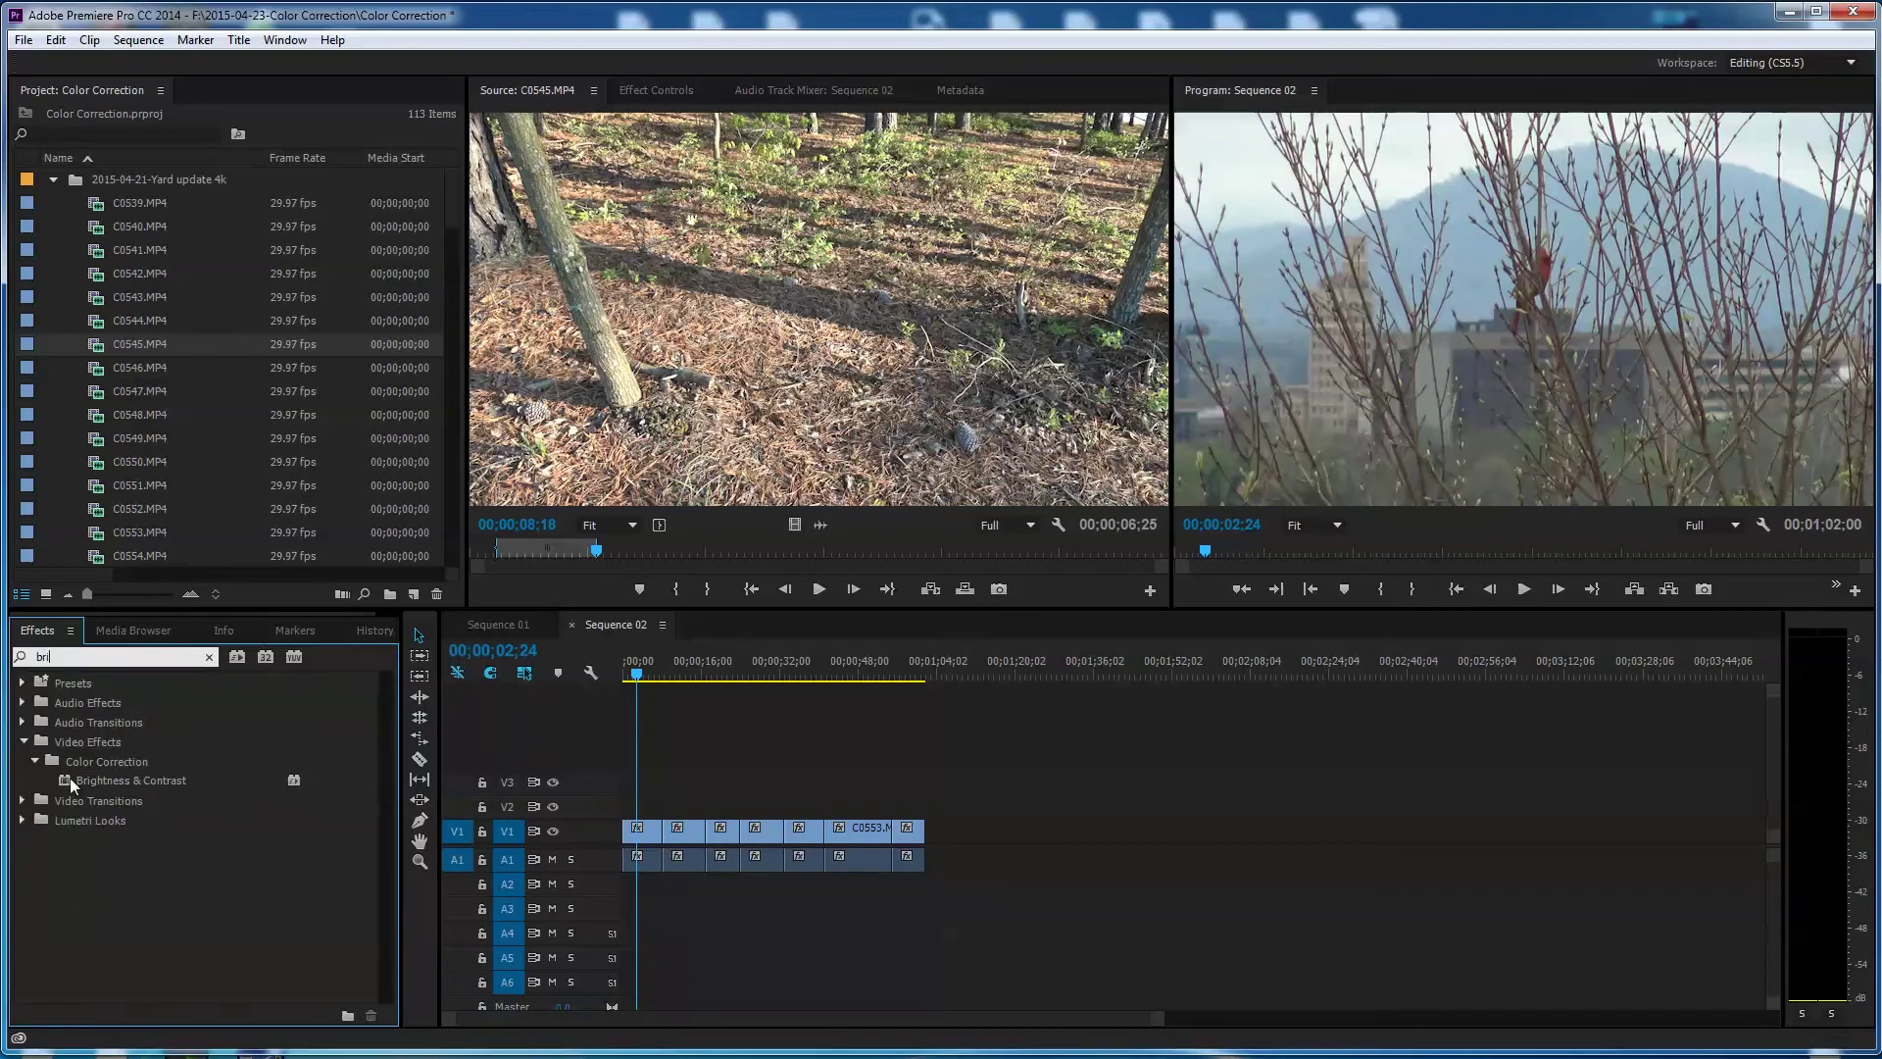
{"action": "left_click_drag", "start_coordinate": [67, 778], "coordinate": [652, 830]}
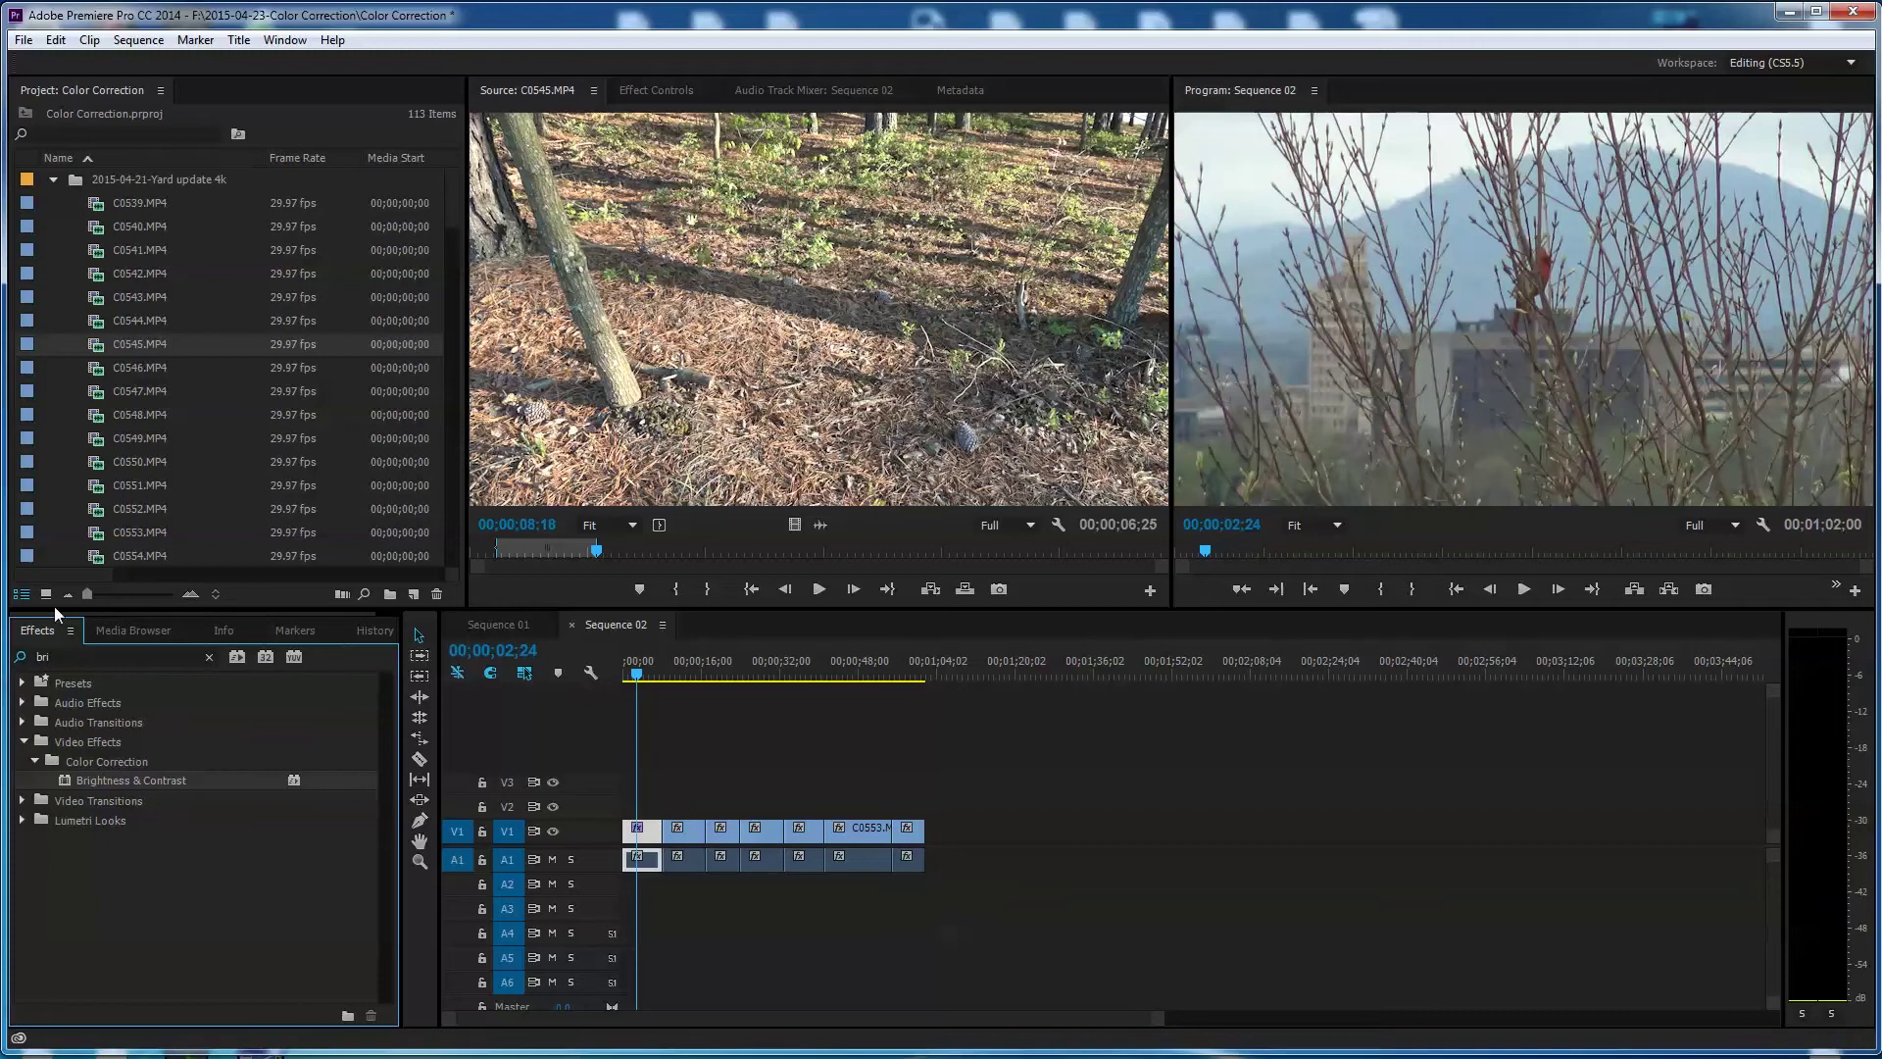
- Search Effects for 'Fast' and drop Fast Color Corrector onto the first V1 clip
{"action": "left_click", "coordinate": [186, 656]}
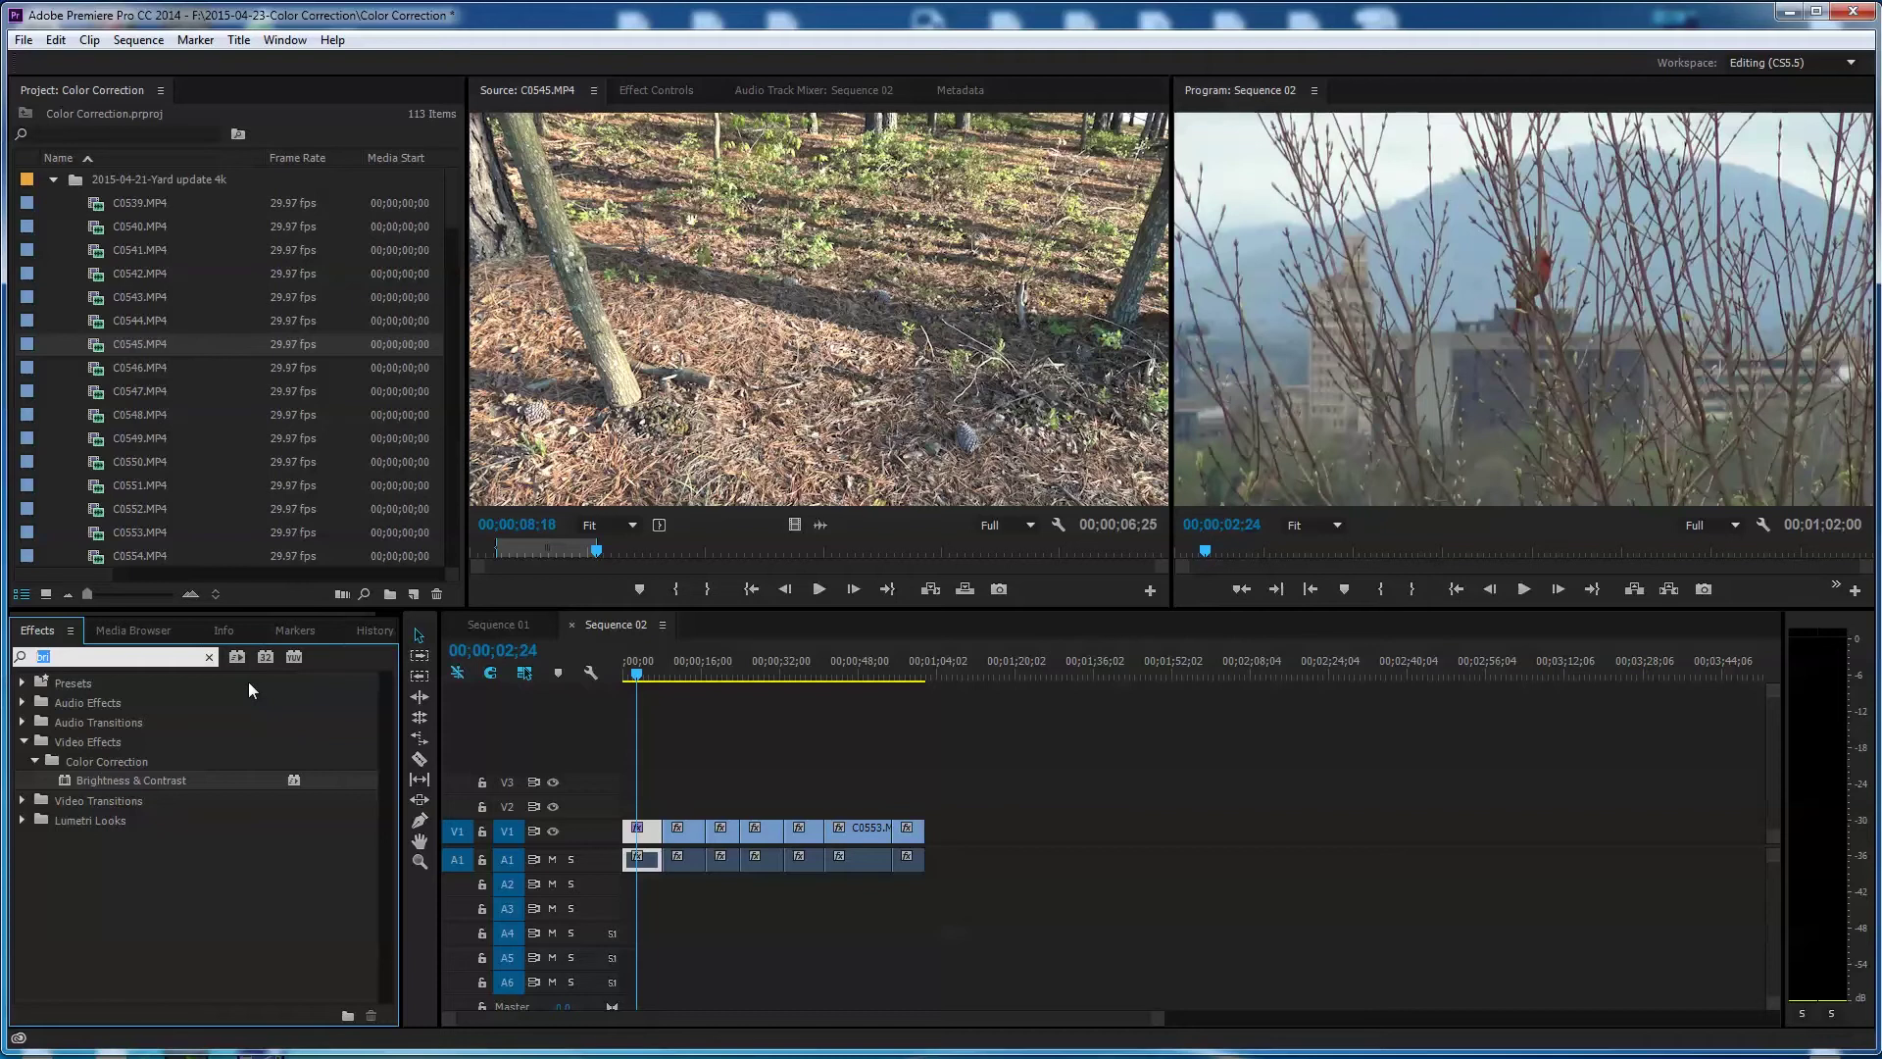
{"action": "type", "text": "Fast"}
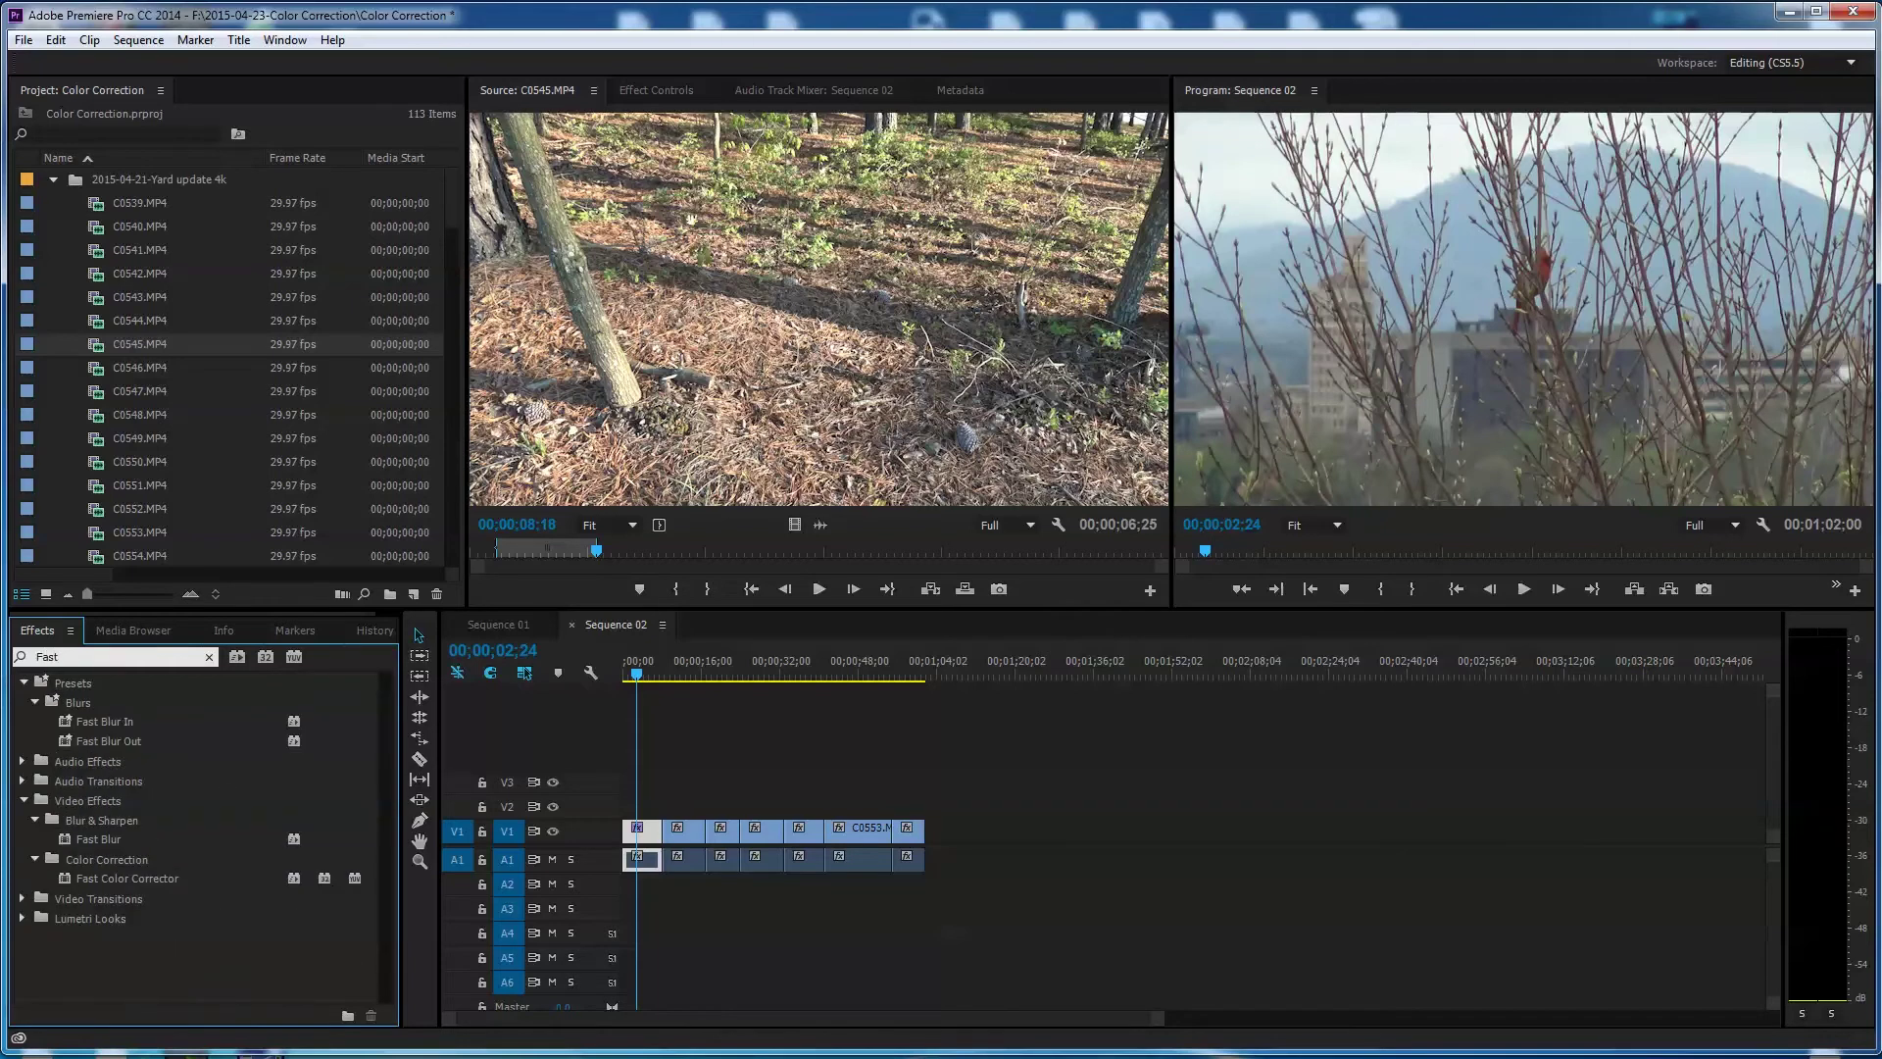
{"action": "left_click_drag", "start_coordinate": [66, 876], "coordinate": [645, 836]}
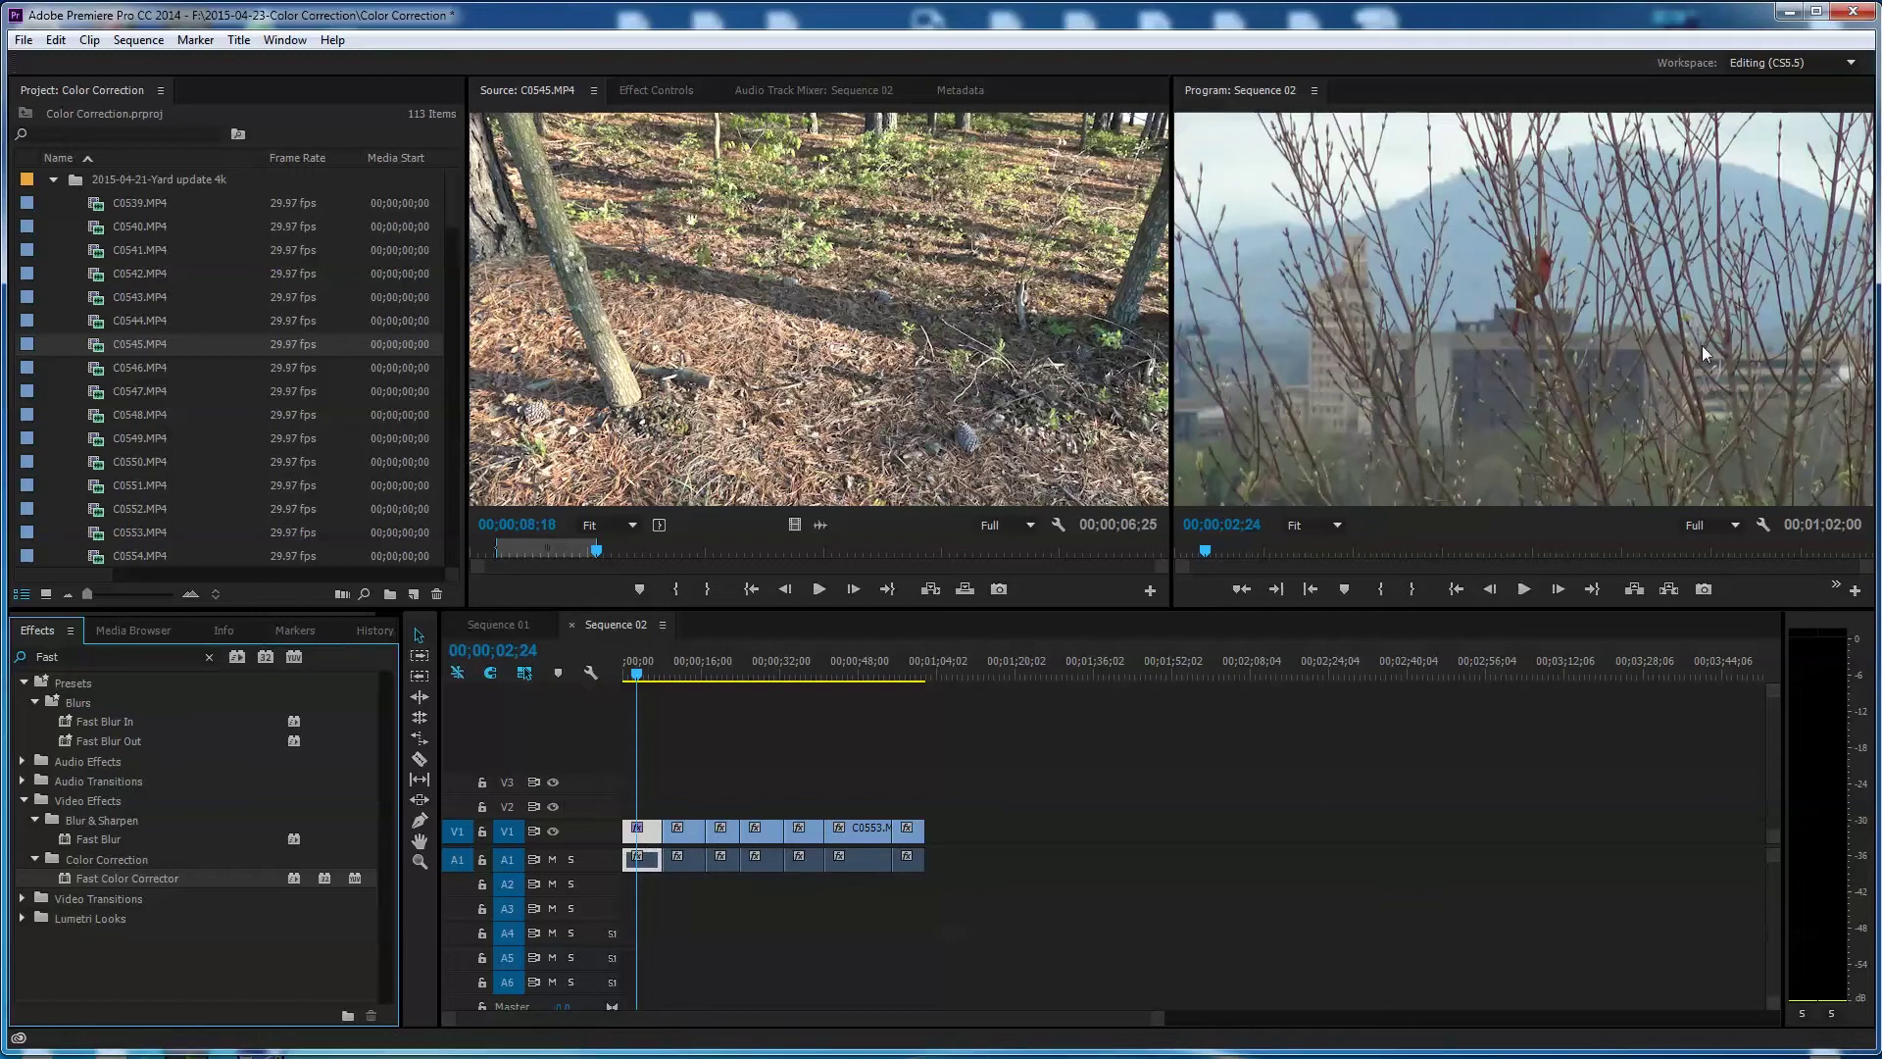
- Show the first clip's Effect Controls, enlarged so the full Hue Balance wheel fits
{"action": "left_click", "coordinate": [652, 90]}
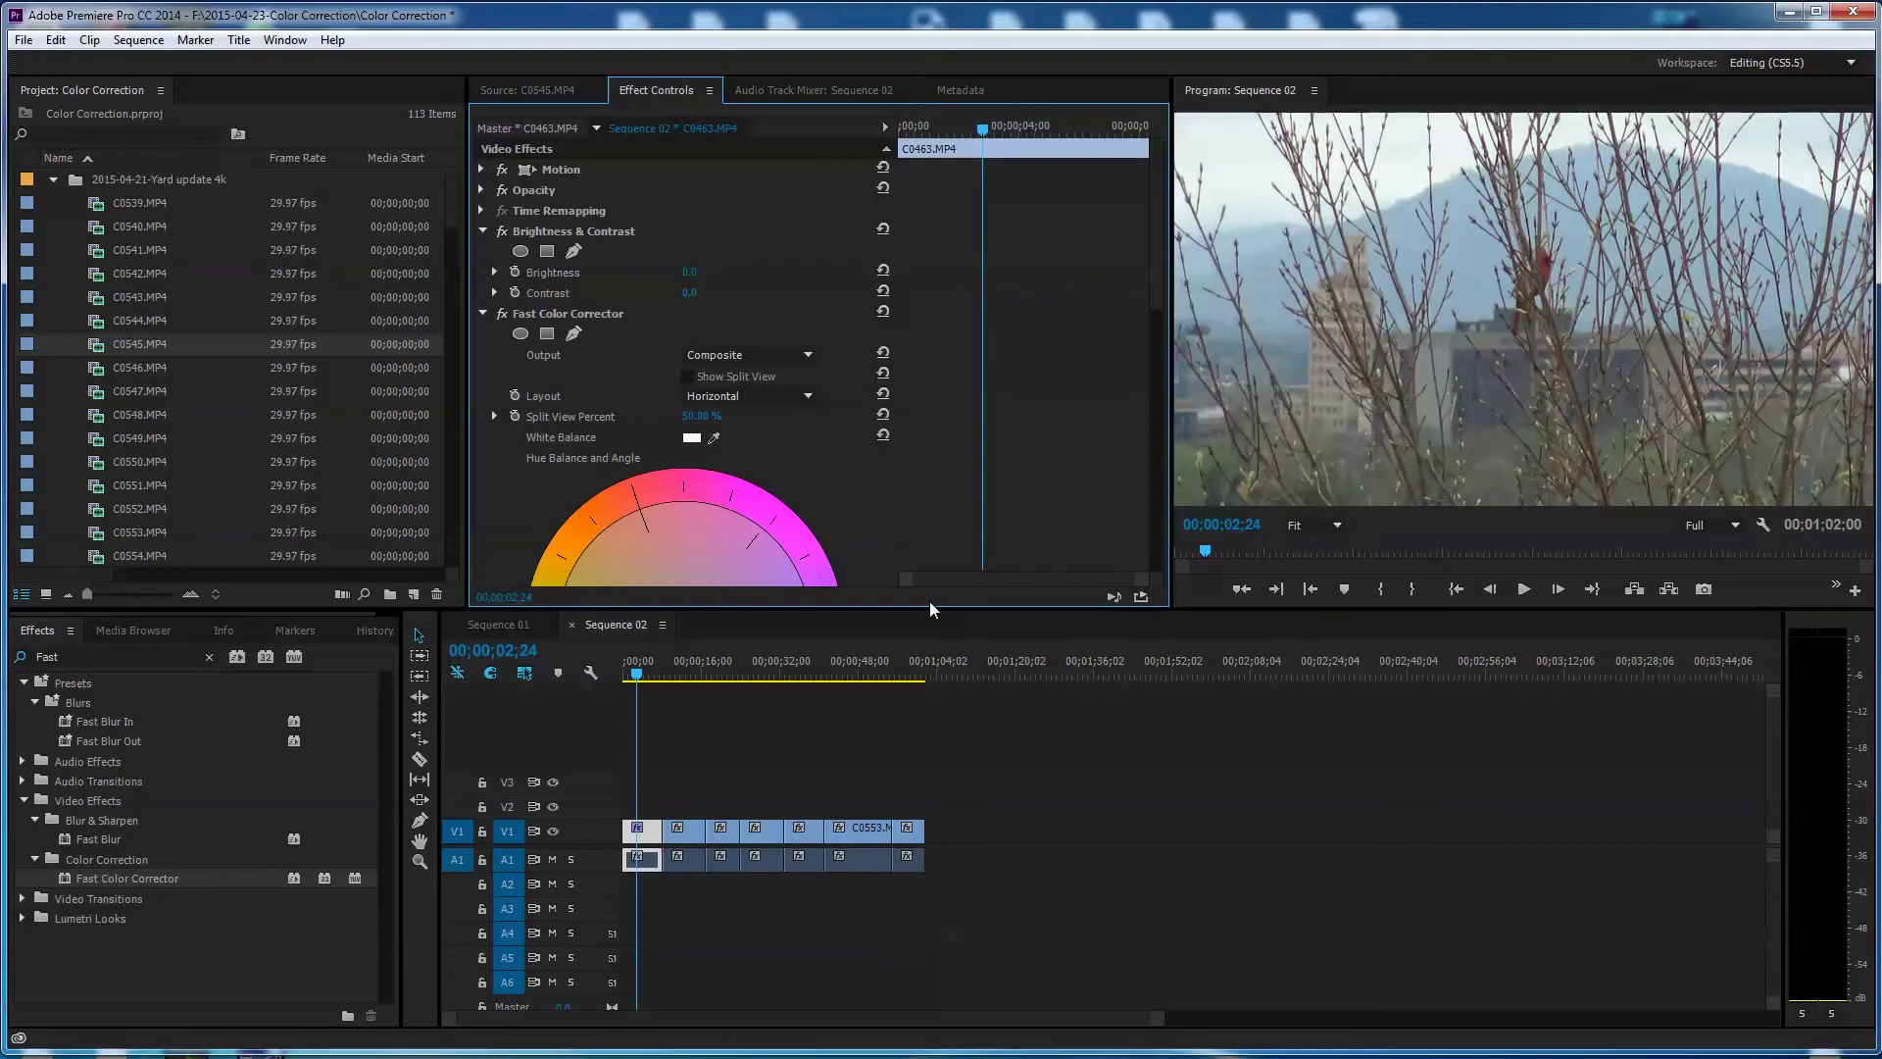
{"action": "left_click_drag", "start_coordinate": [934, 608], "coordinate": [954, 693]}
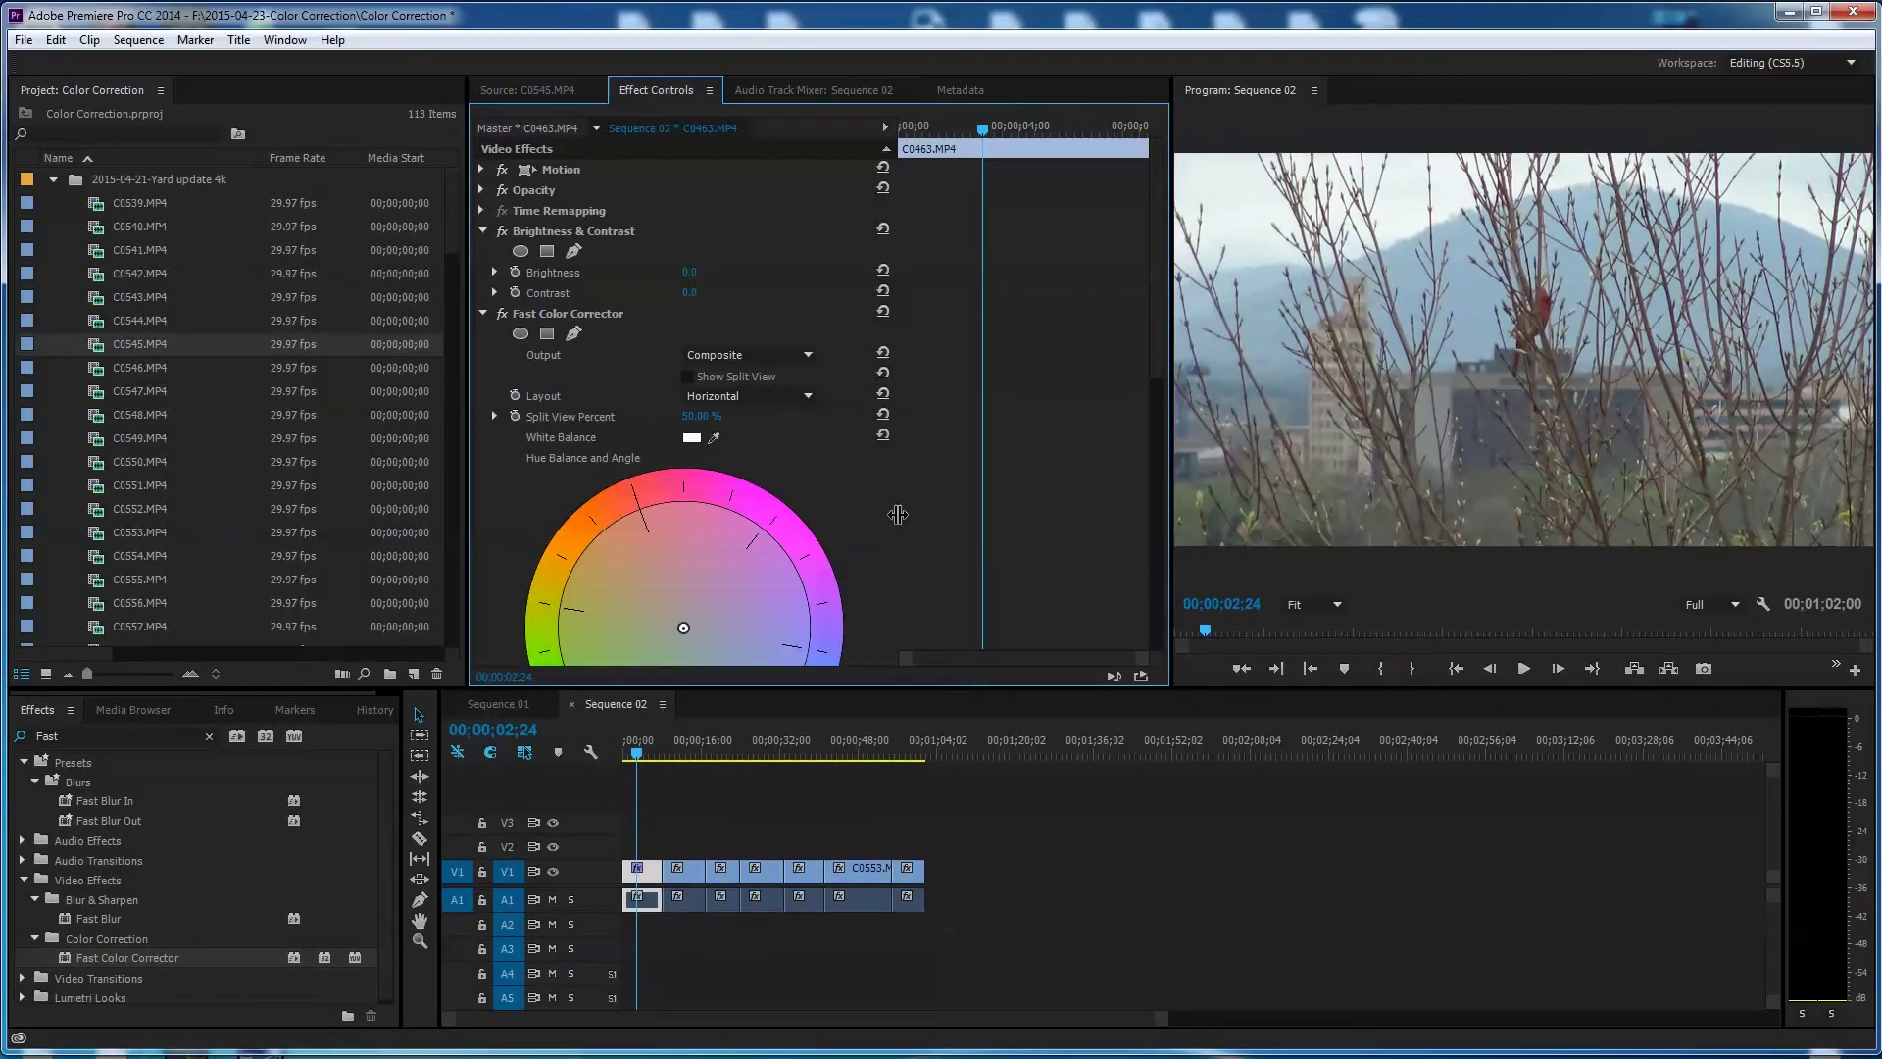
{"action": "left_click_drag", "start_coordinate": [901, 519], "coordinate": [791, 520]}
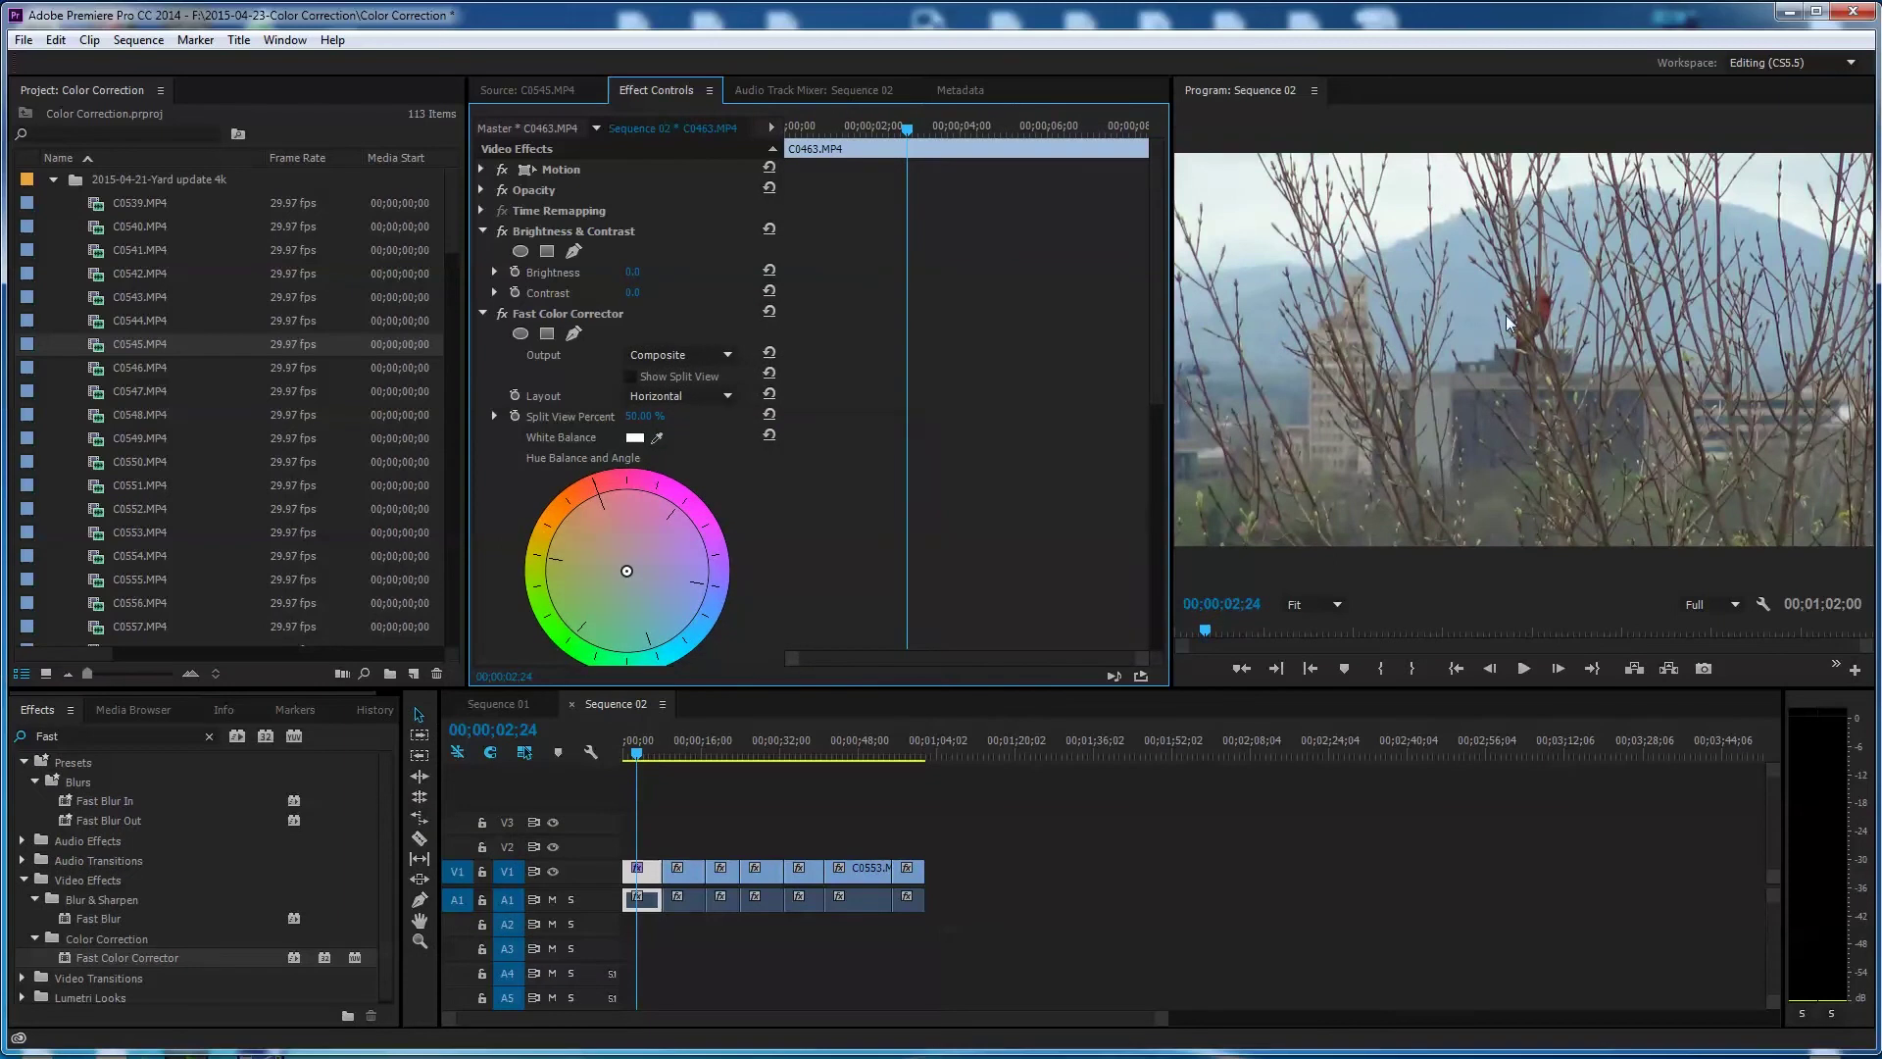
- Expand Brightness & Contrast and set Brightness slightly below zero, undoing a jump to 82
{"action": "left_click", "coordinate": [483, 229]}
{"action": "left_click", "coordinate": [485, 251]}
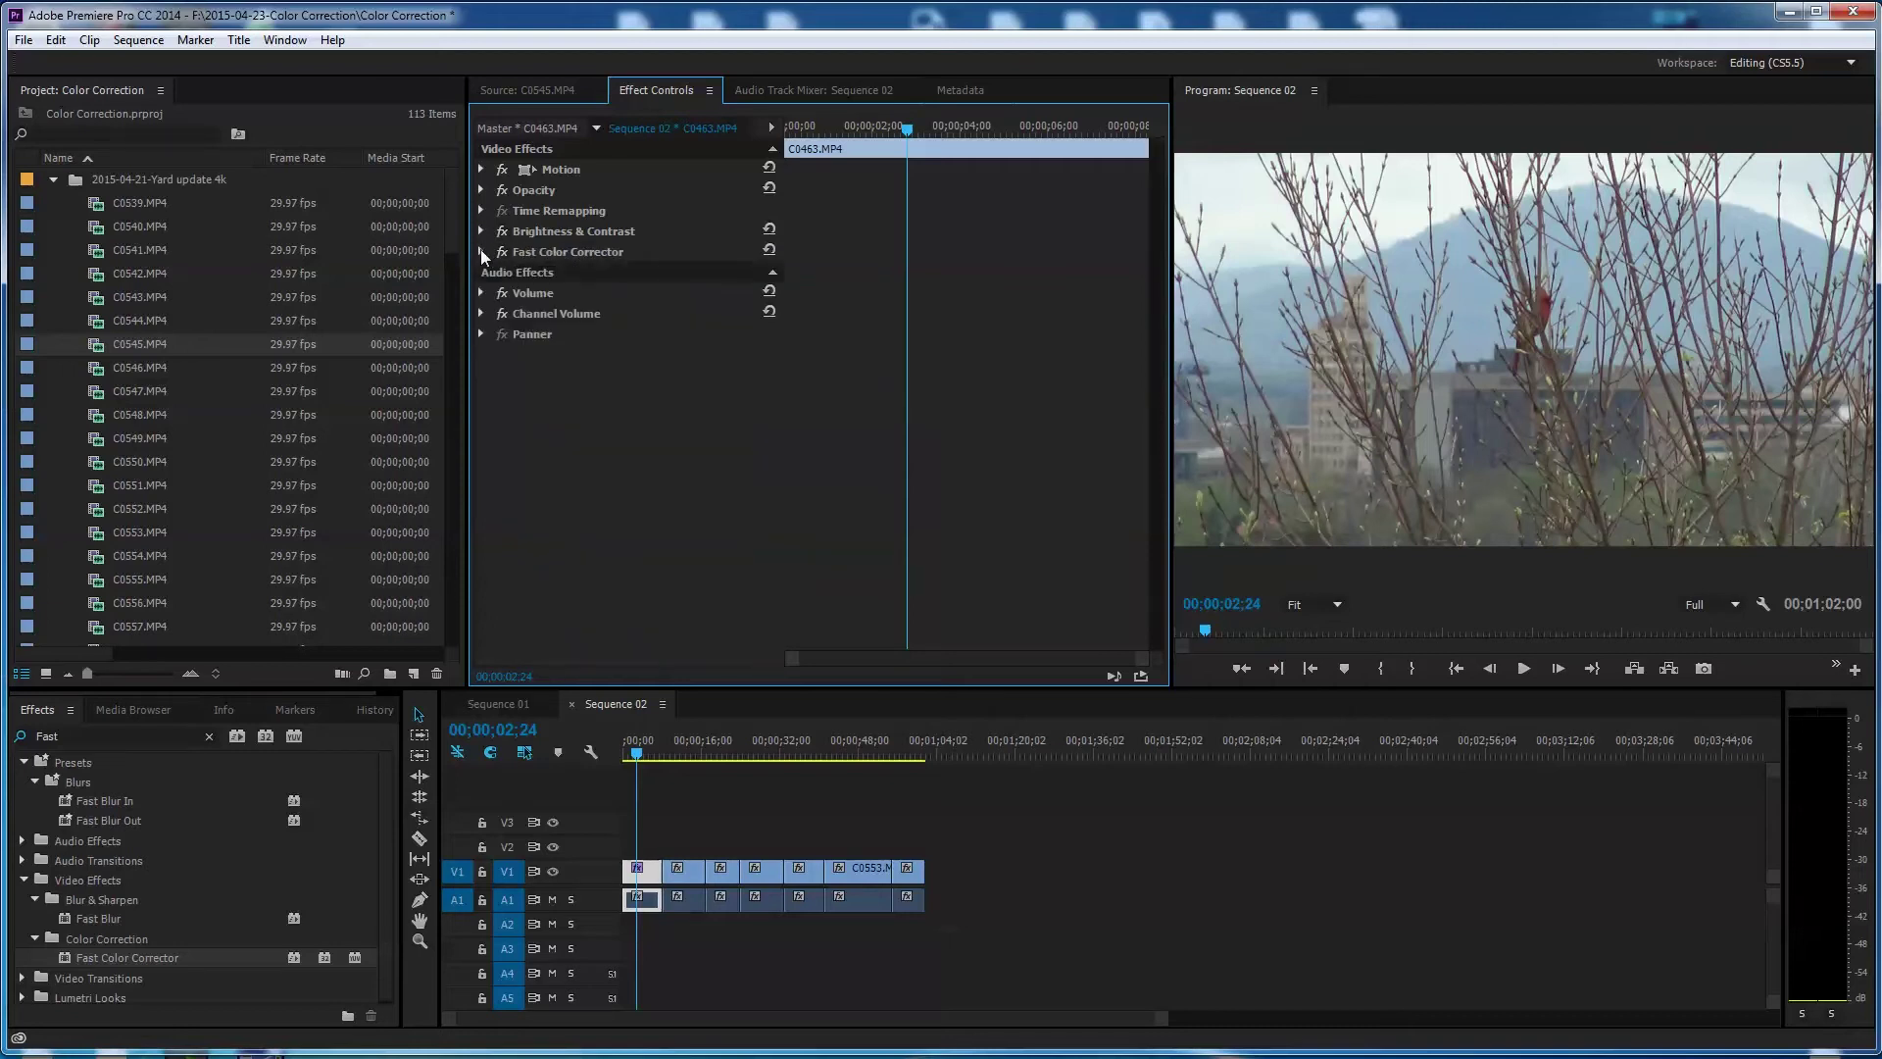
{"action": "left_click", "coordinate": [481, 251]}
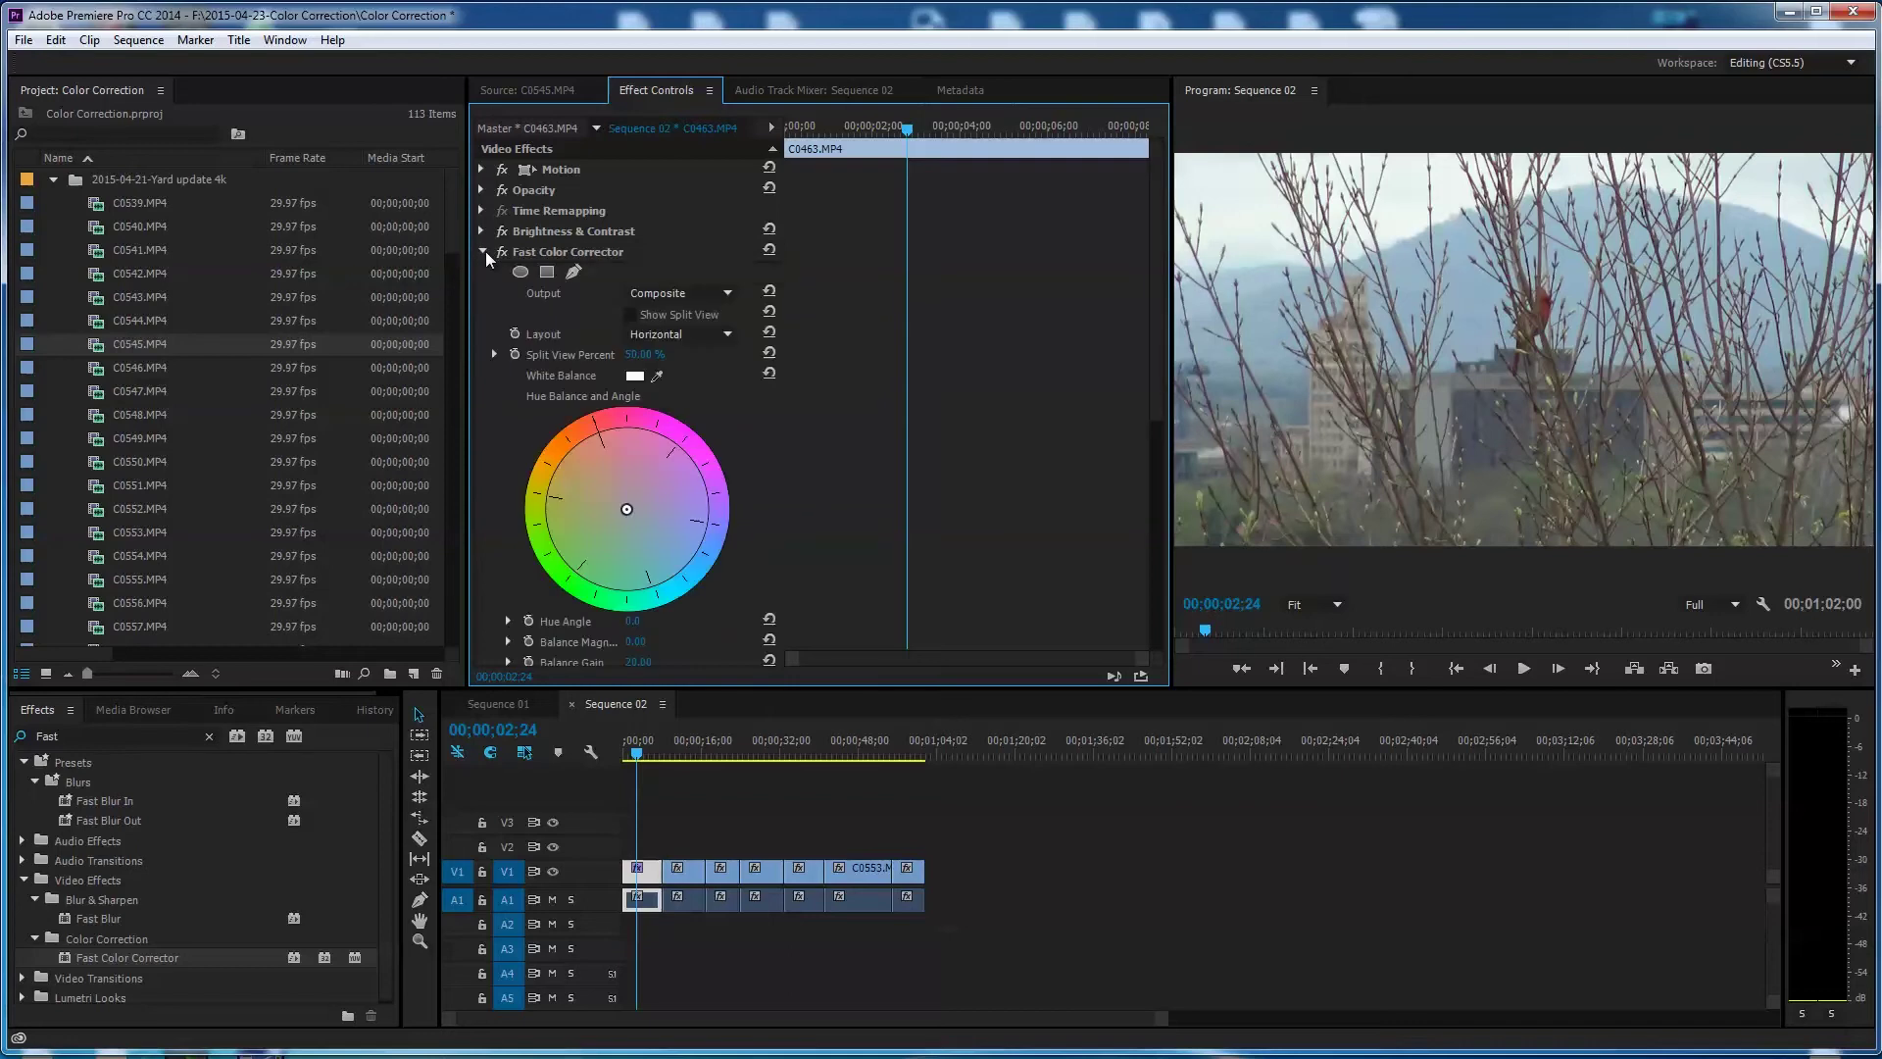
{"action": "left_click", "coordinate": [484, 251]}
{"action": "left_click", "coordinate": [484, 251]}
{"action": "left_click", "coordinate": [482, 230]}
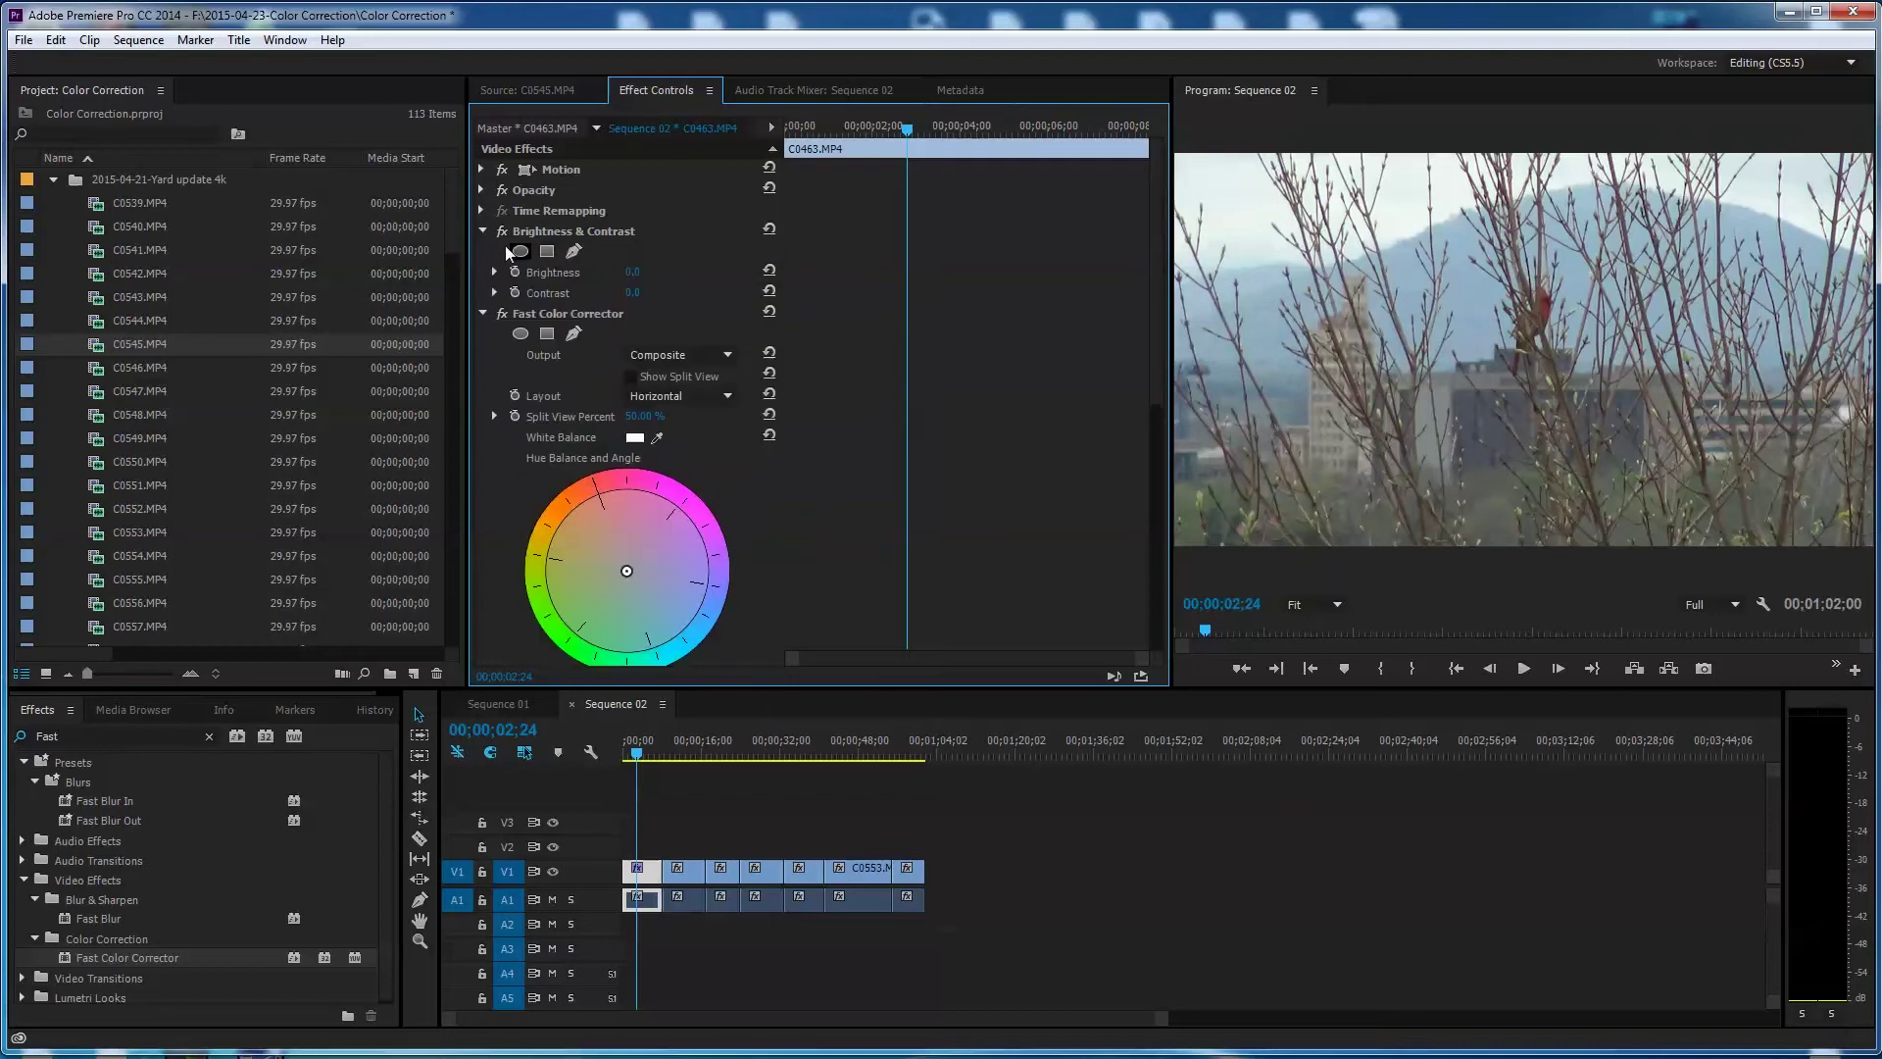
{"action": "left_click", "coordinate": [494, 272]}
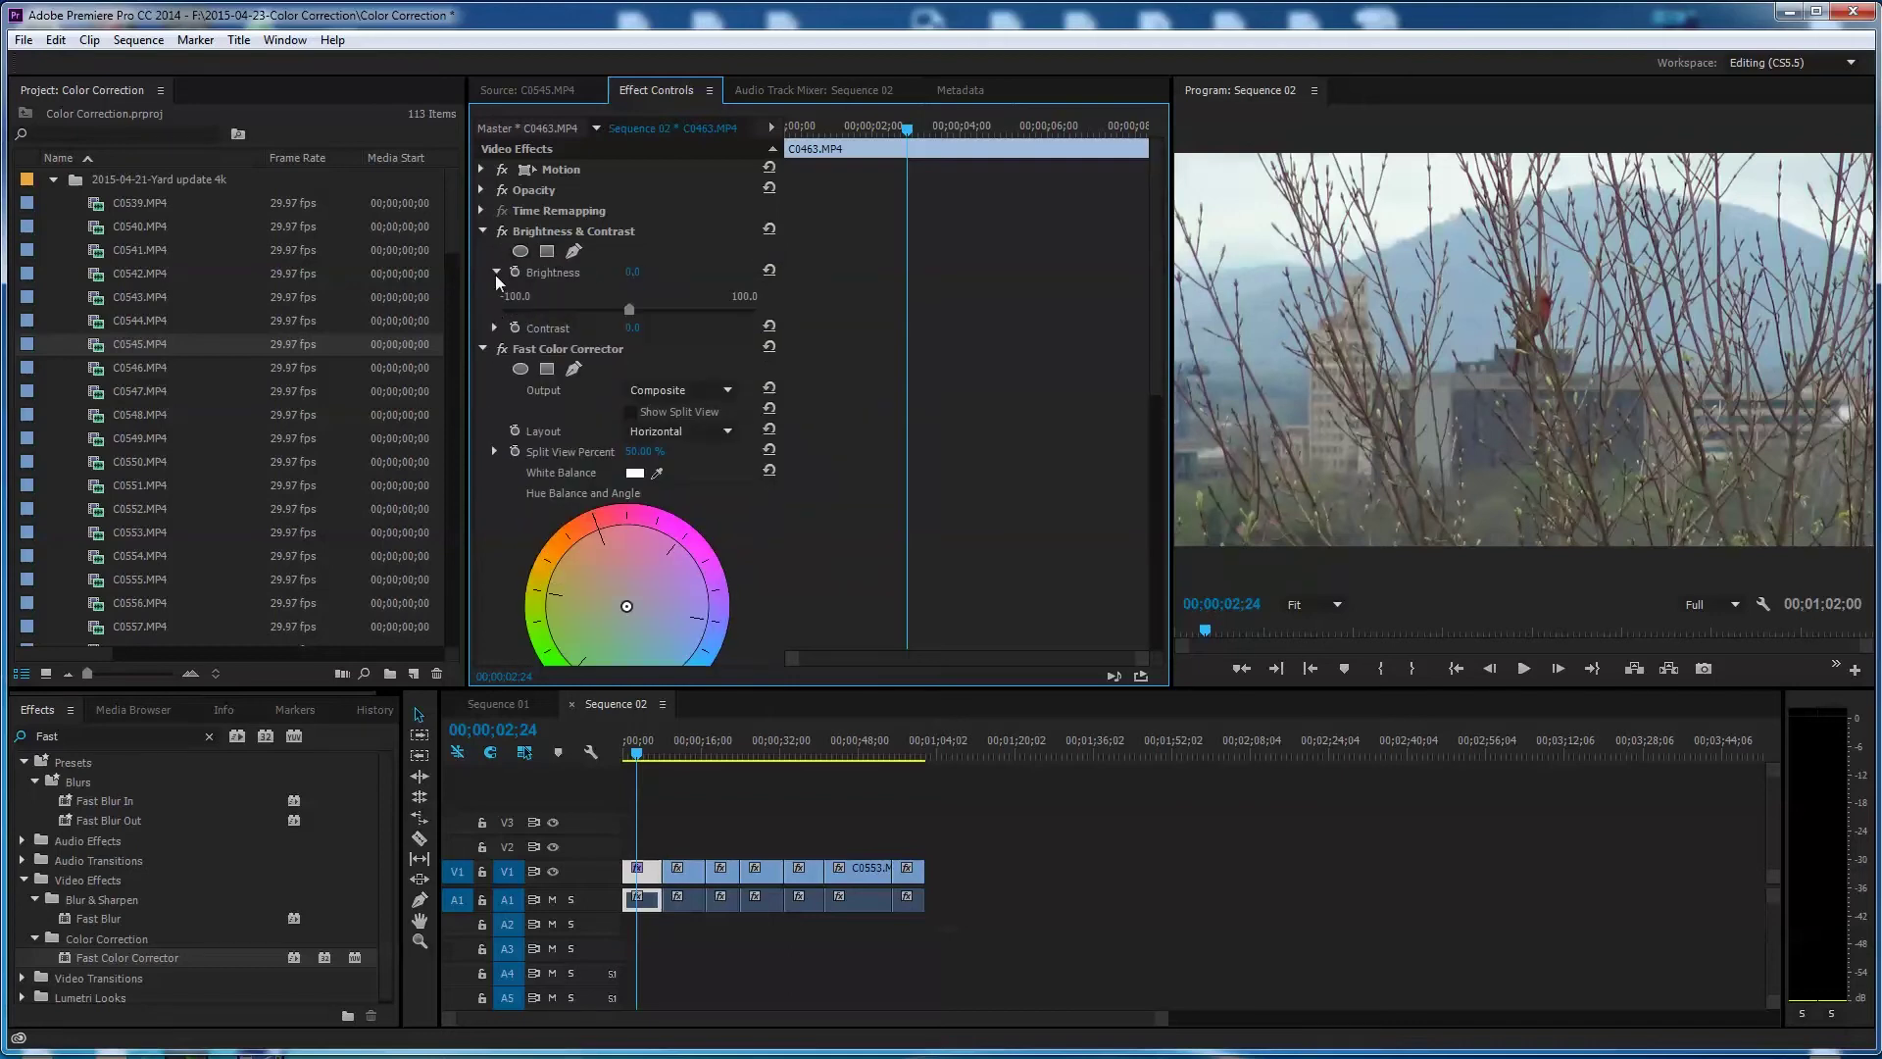
{"action": "left_click", "coordinate": [495, 328]}
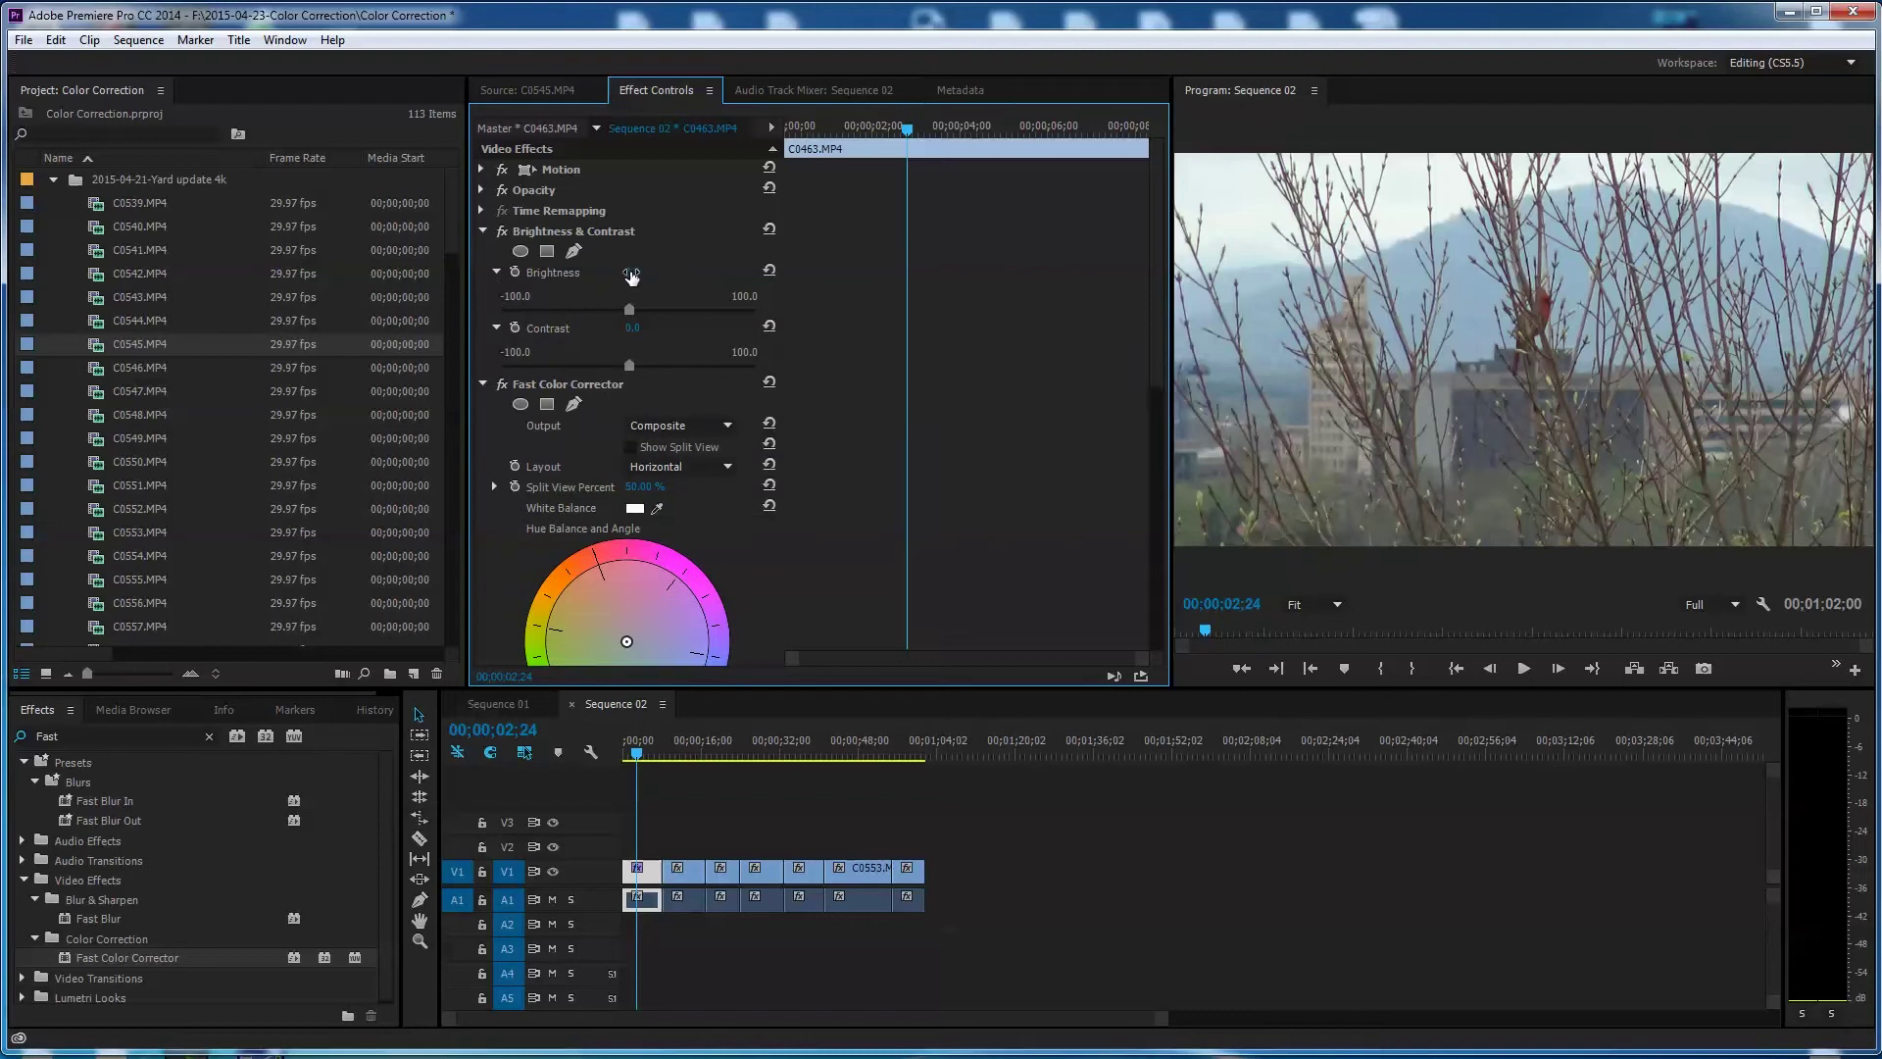
{"action": "mouse_move", "coordinate": [679, 273]}
{"action": "left_mouse_down"}
{"action": "mouse_move", "coordinate": [755, 274]}
{"action": "mouse_move", "coordinate": [642, 274]}
{"action": "left_mouse_up"}
{"action": "key", "text": "ctrl+z"}
{"action": "key", "text": "ctrl+z"}
{"action": "left_click_drag", "start_coordinate": [625, 314], "coordinate": [647, 369]}
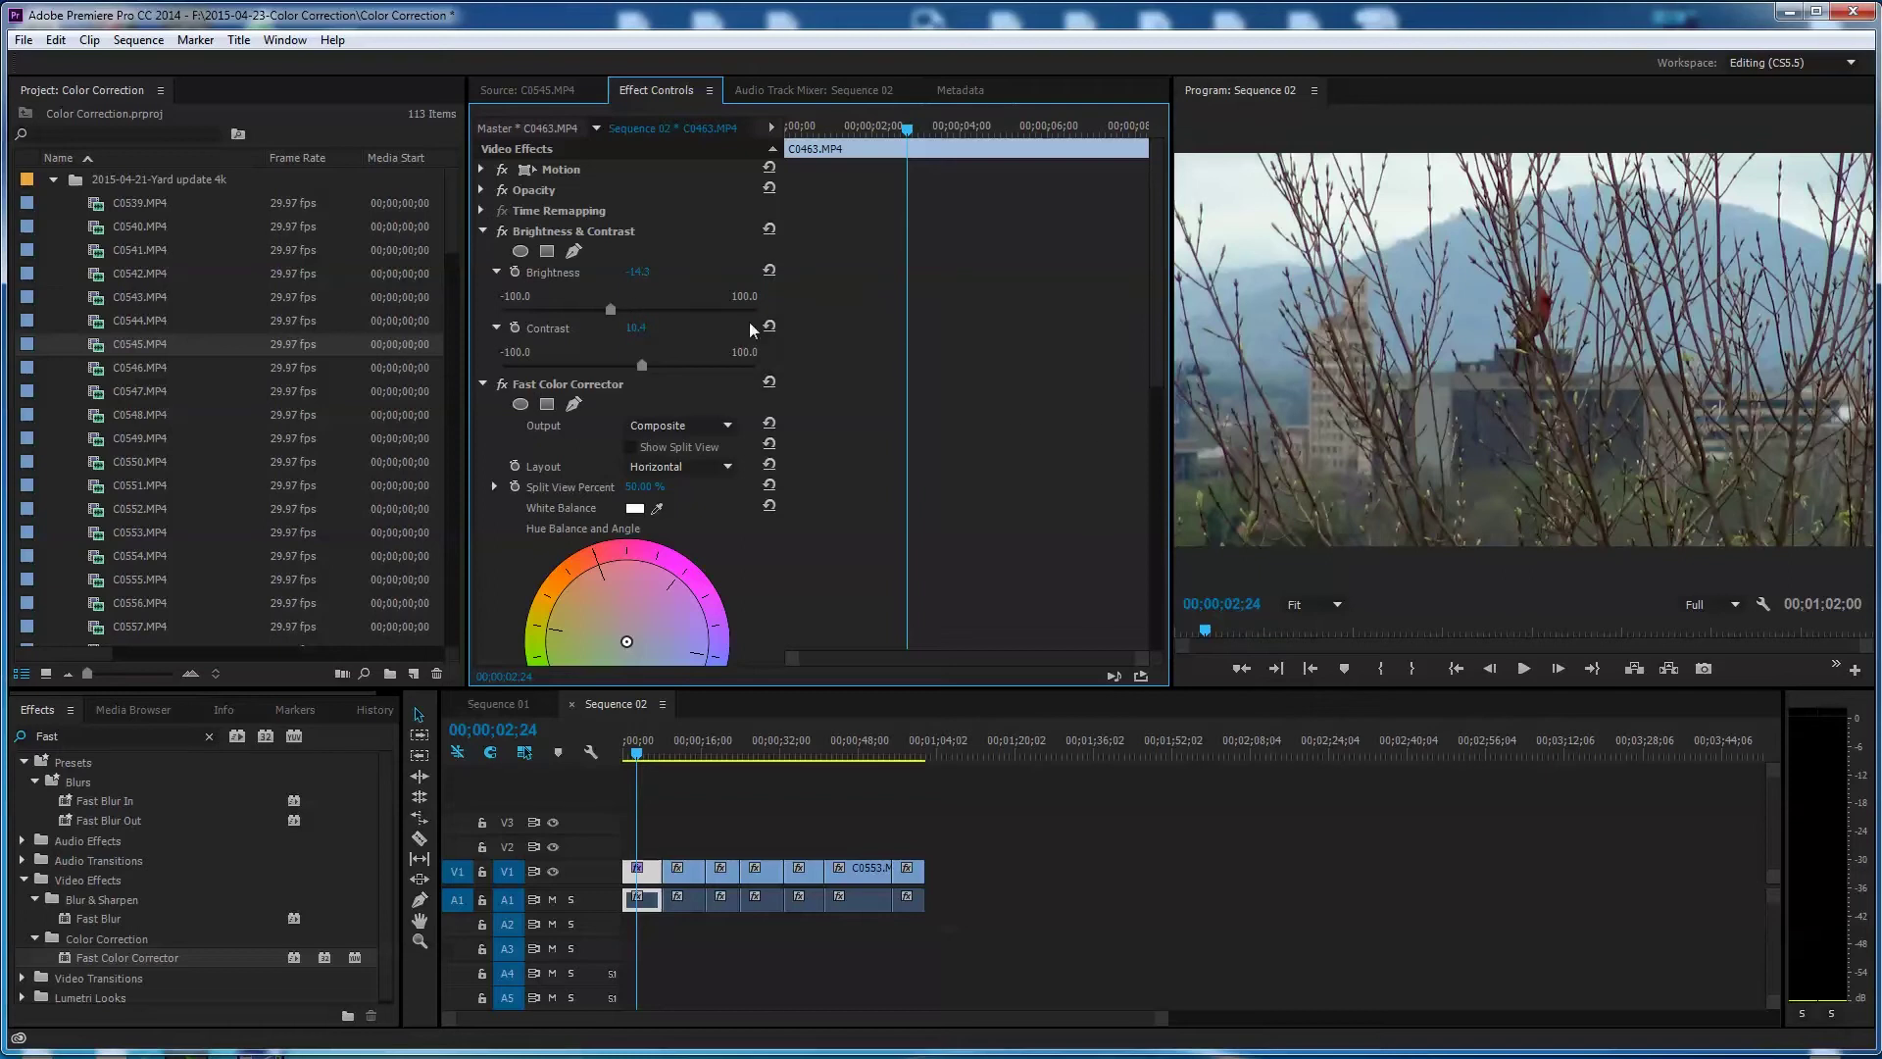
- Toggle Brightness & Contrast off and on to compare with the original, then collapse it
{"action": "left_click", "coordinate": [502, 231]}
{"action": "left_click", "coordinate": [501, 231]}
{"action": "left_click", "coordinate": [502, 231]}
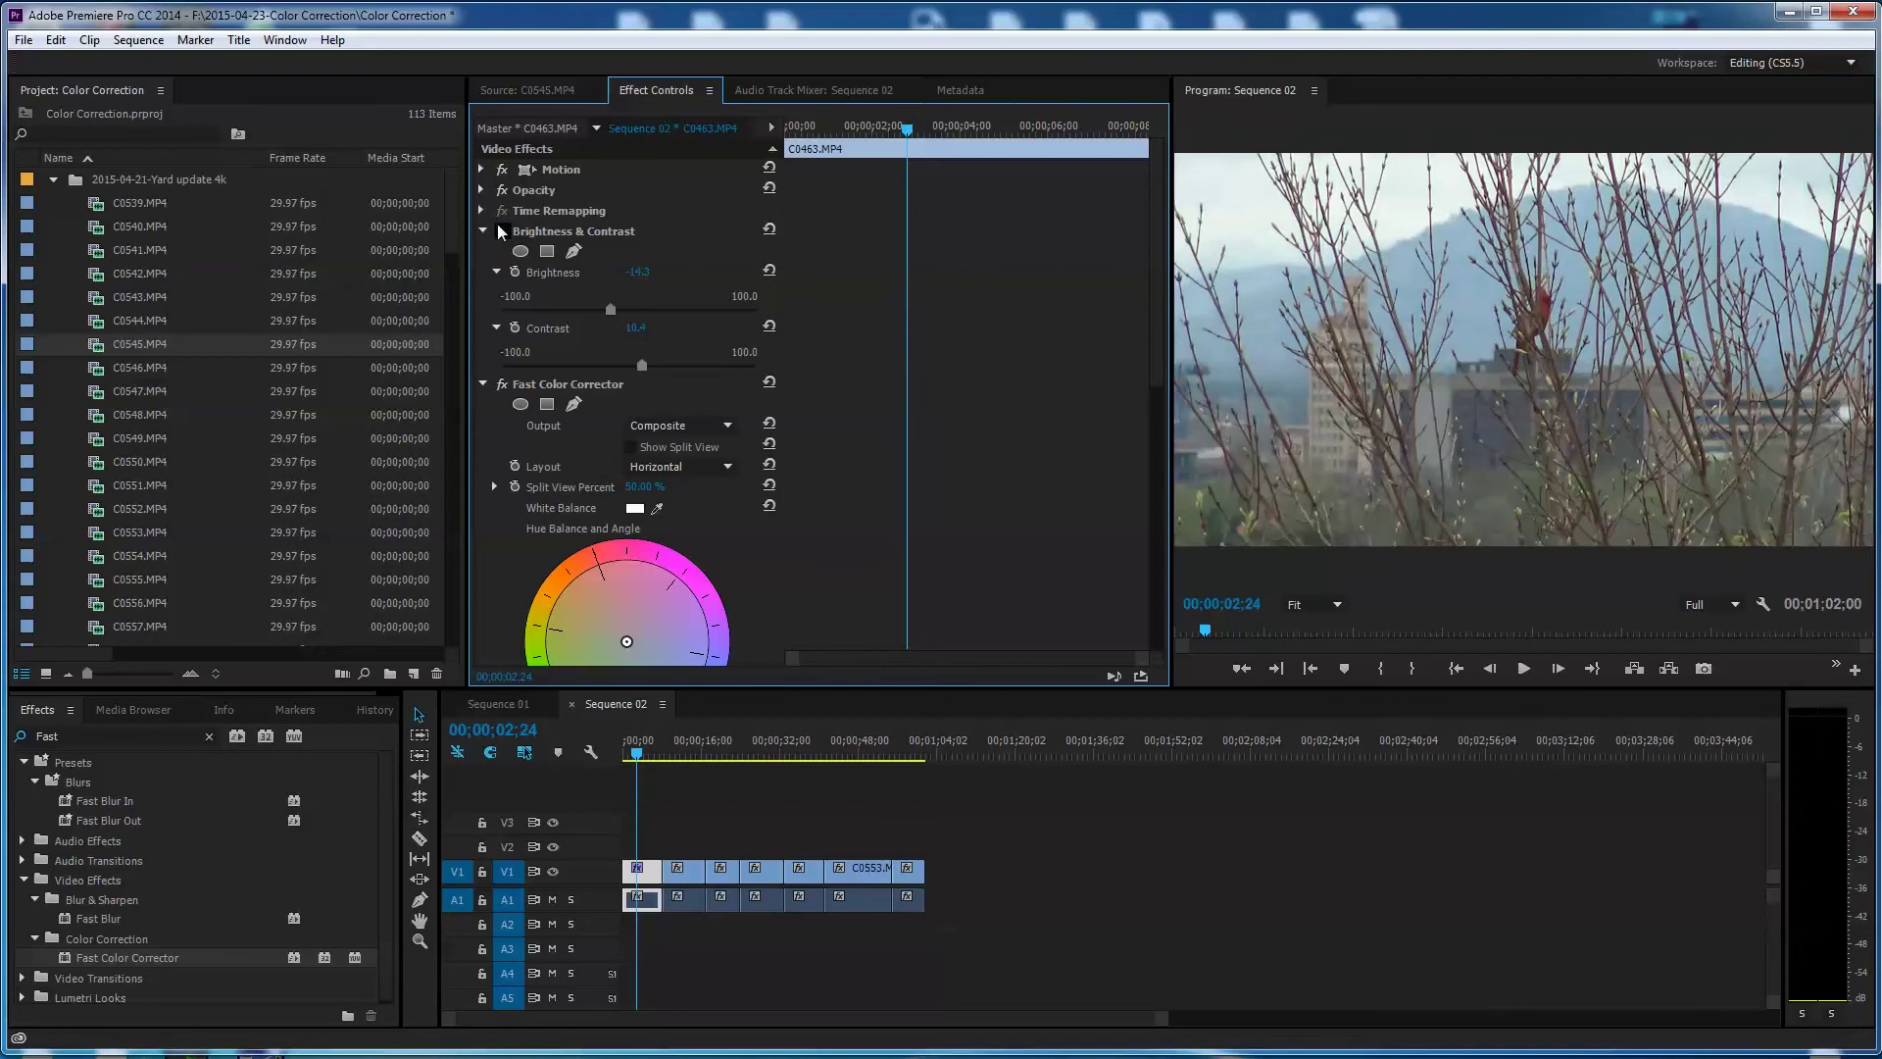
{"action": "left_click", "coordinate": [502, 231]}
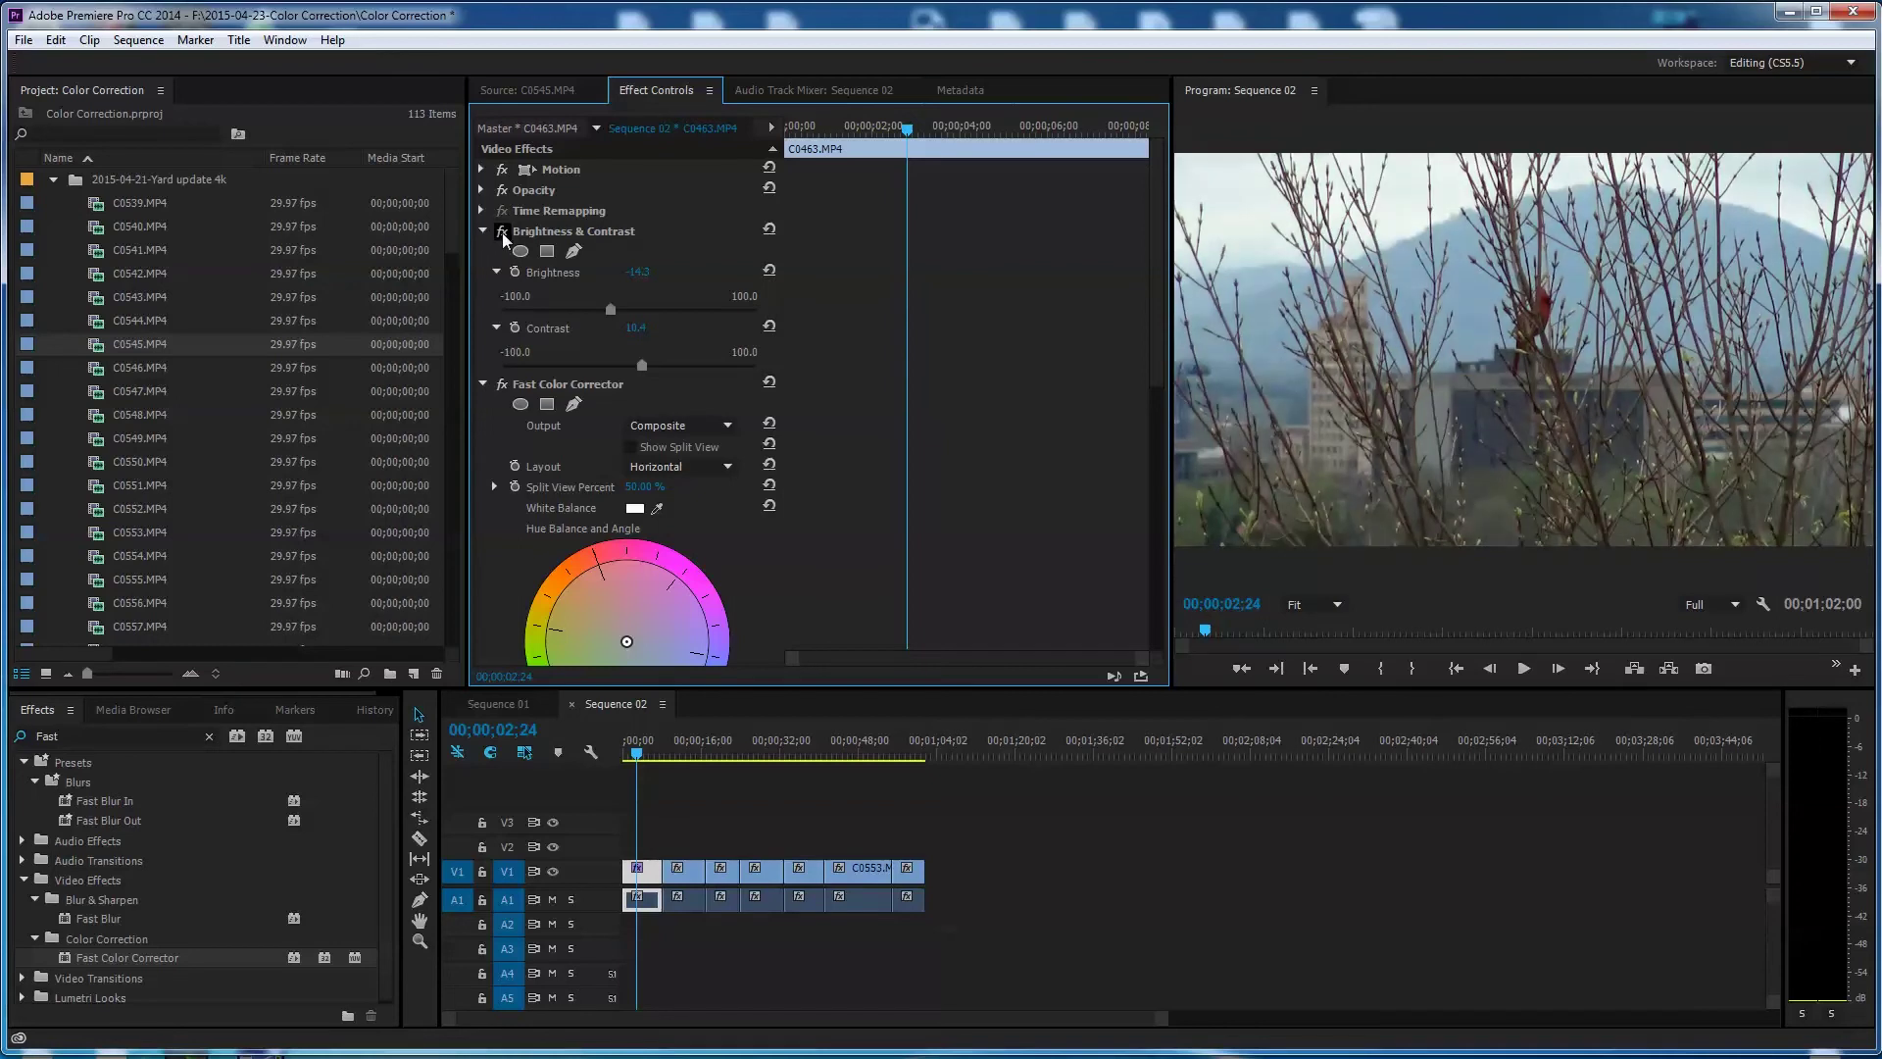
{"action": "left_click", "coordinate": [482, 232]}
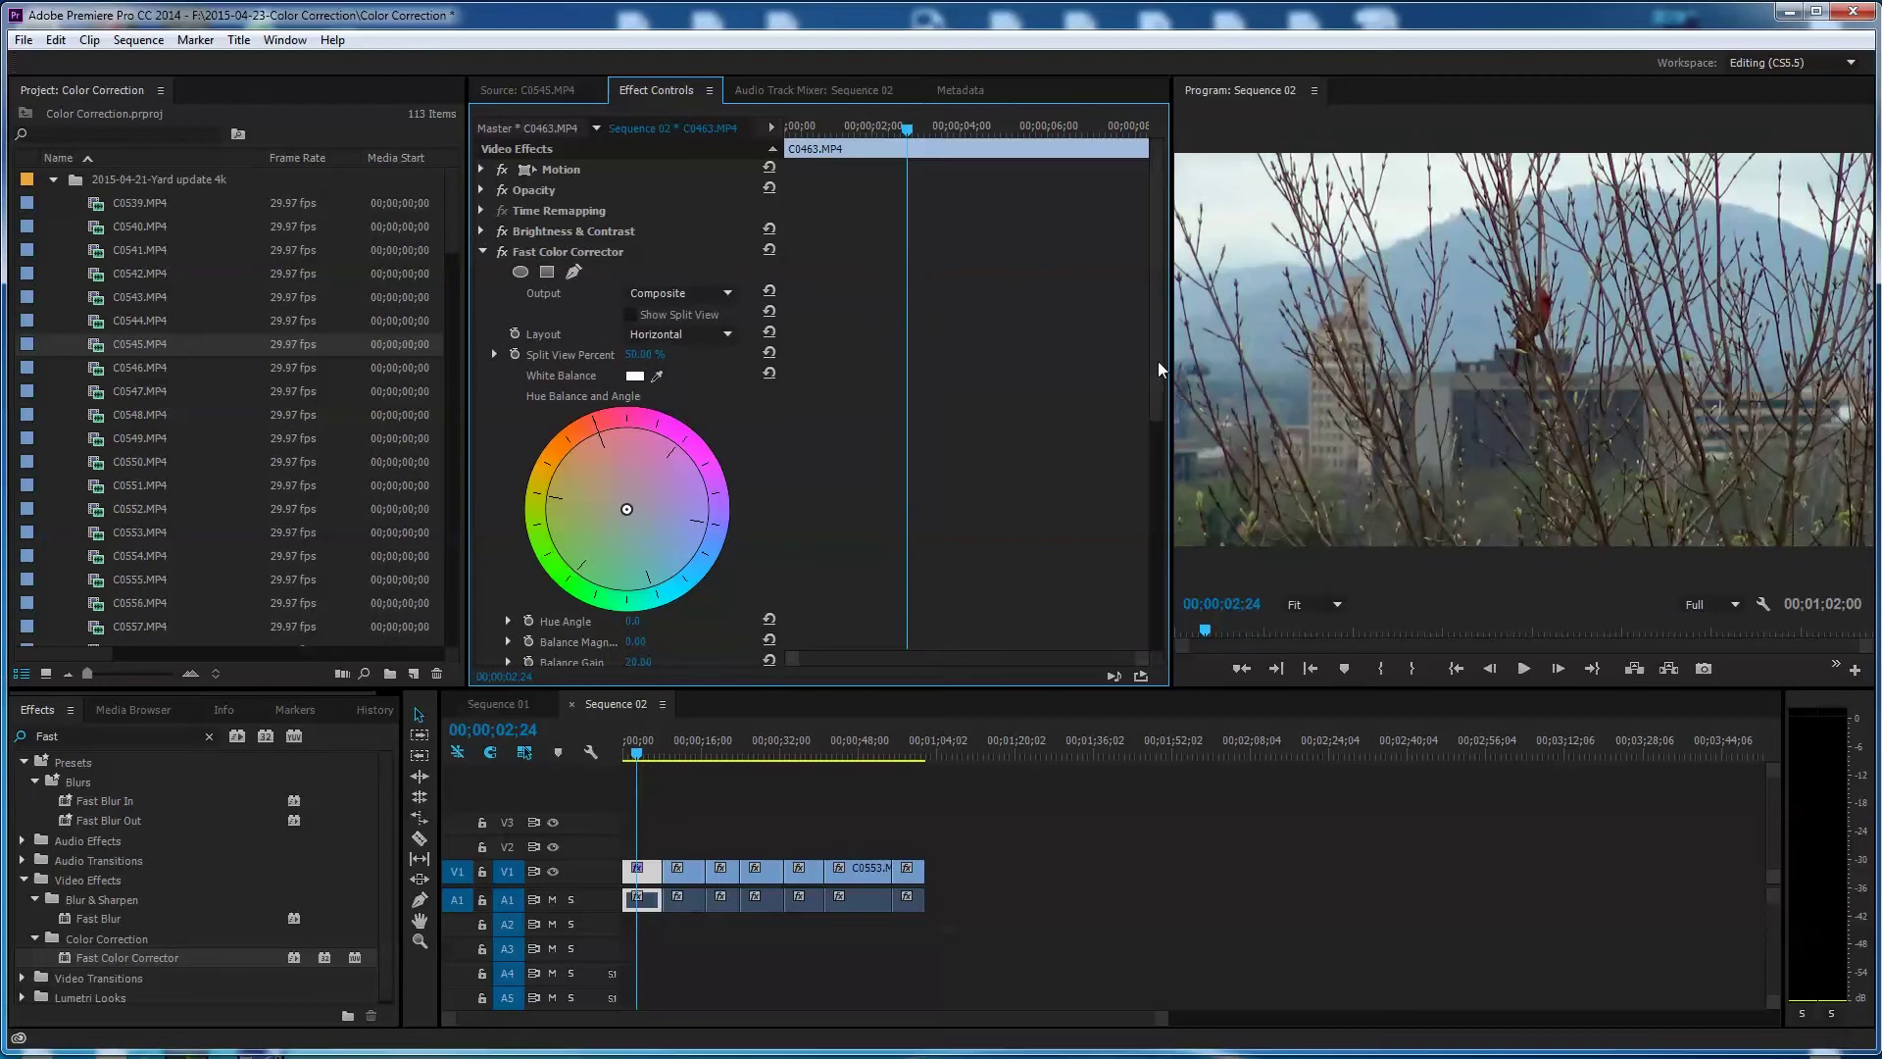
- Raise Saturation and push the Hue Balance toward blue, Balance Angle 160.2°
{"action": "left_click_drag", "start_coordinate": [1157, 362], "coordinate": [1145, 462]}
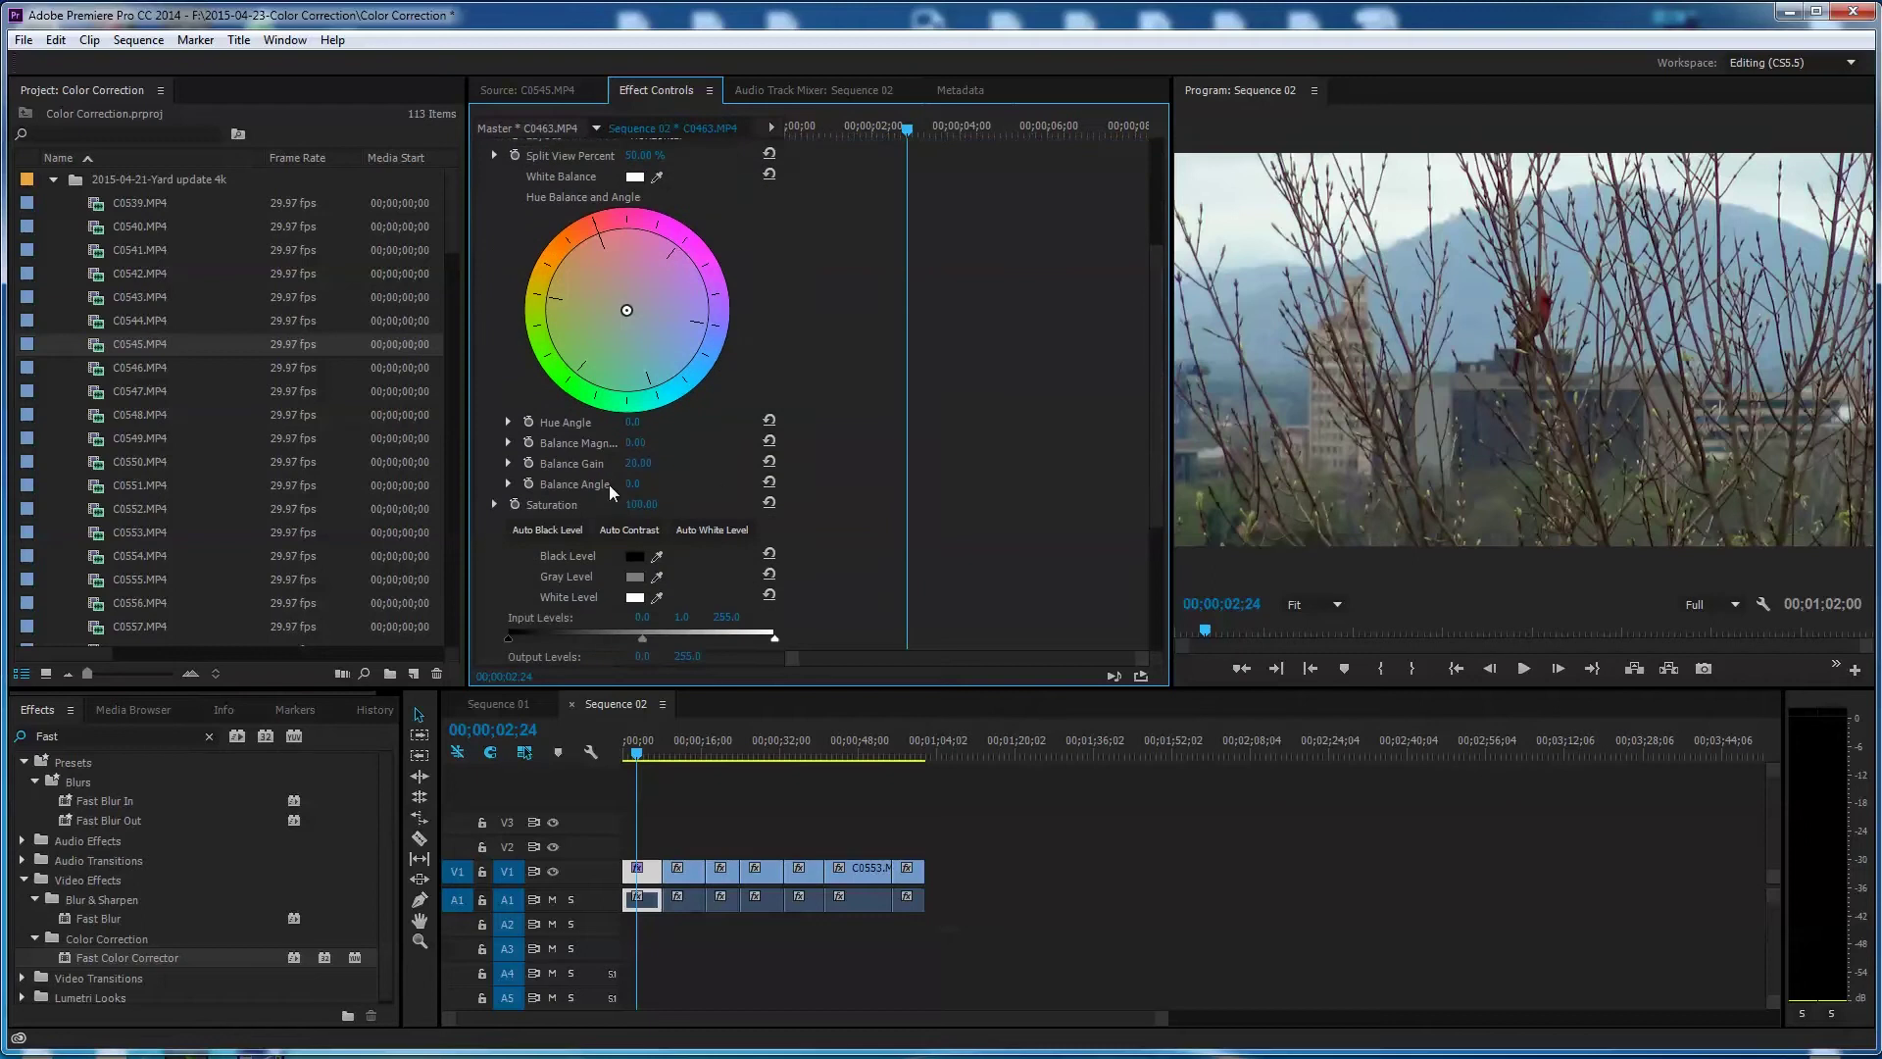
{"action": "left_click", "coordinate": [495, 504]}
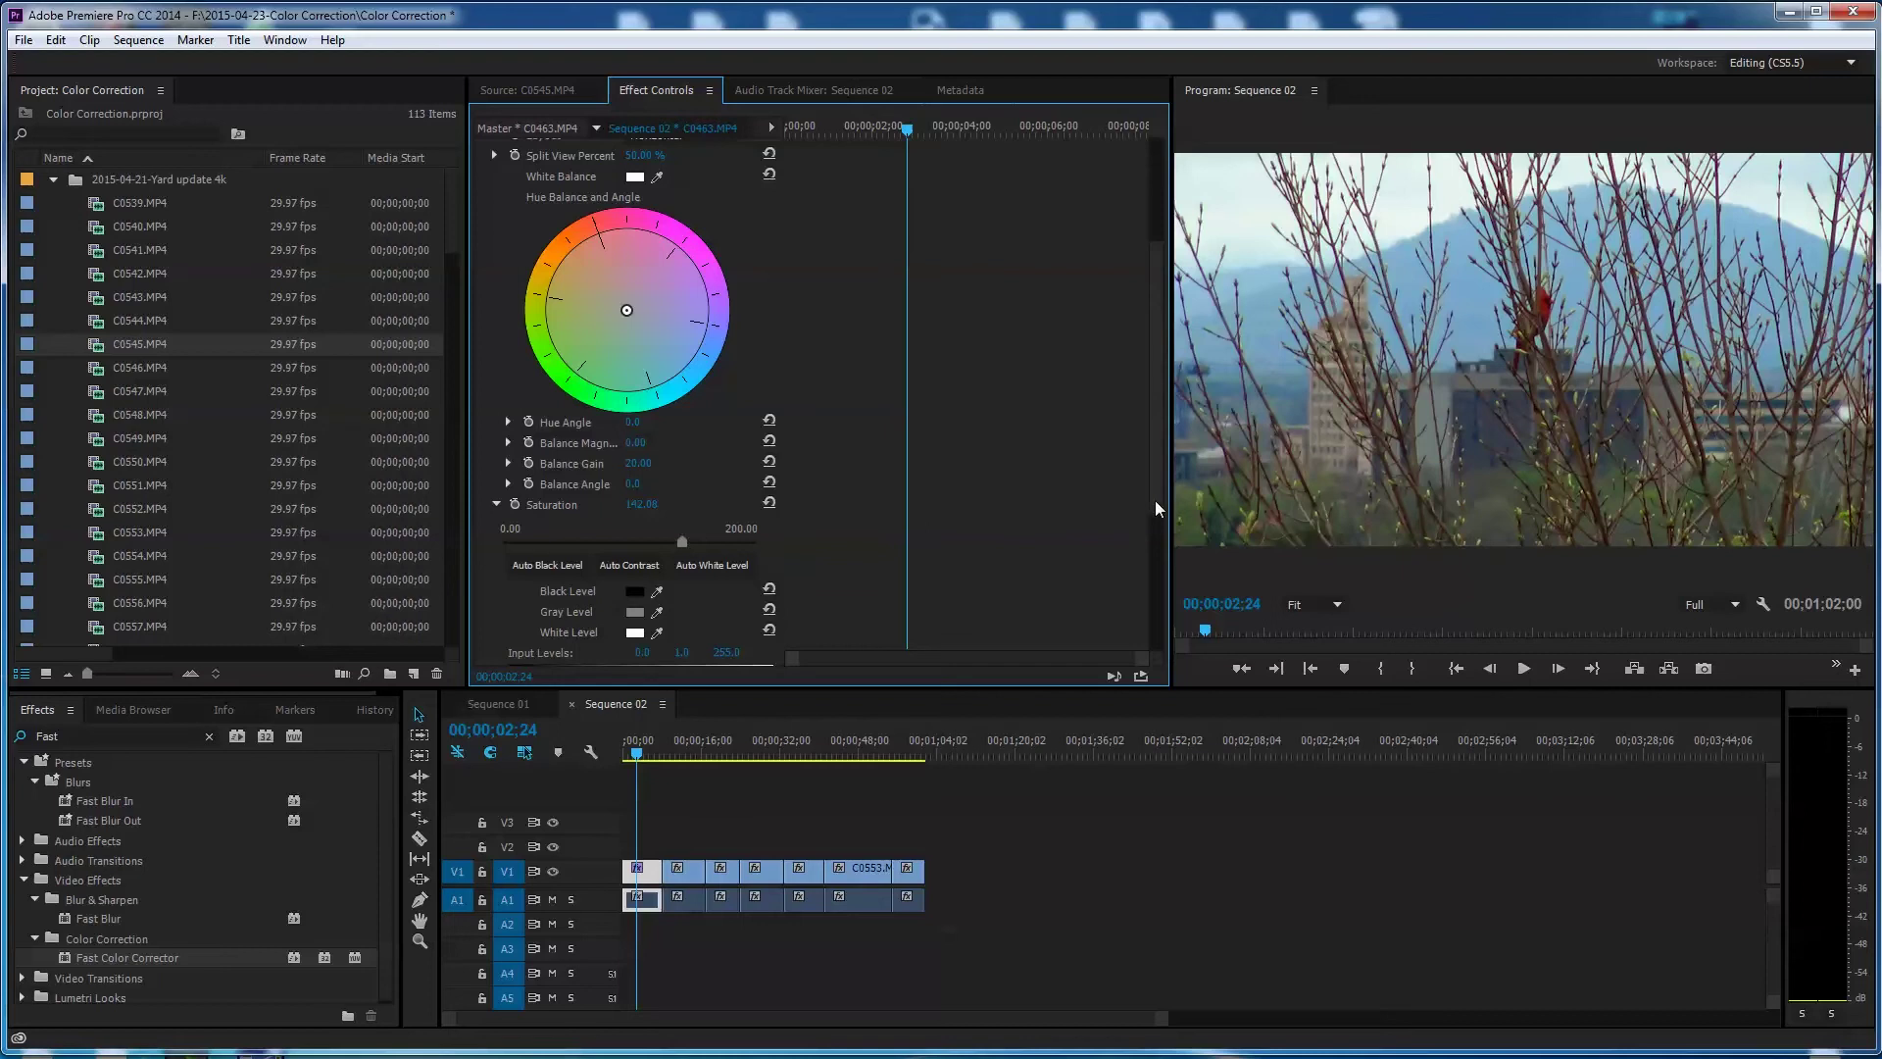
{"action": "left_click_drag", "start_coordinate": [1155, 502], "coordinate": [1155, 397]}
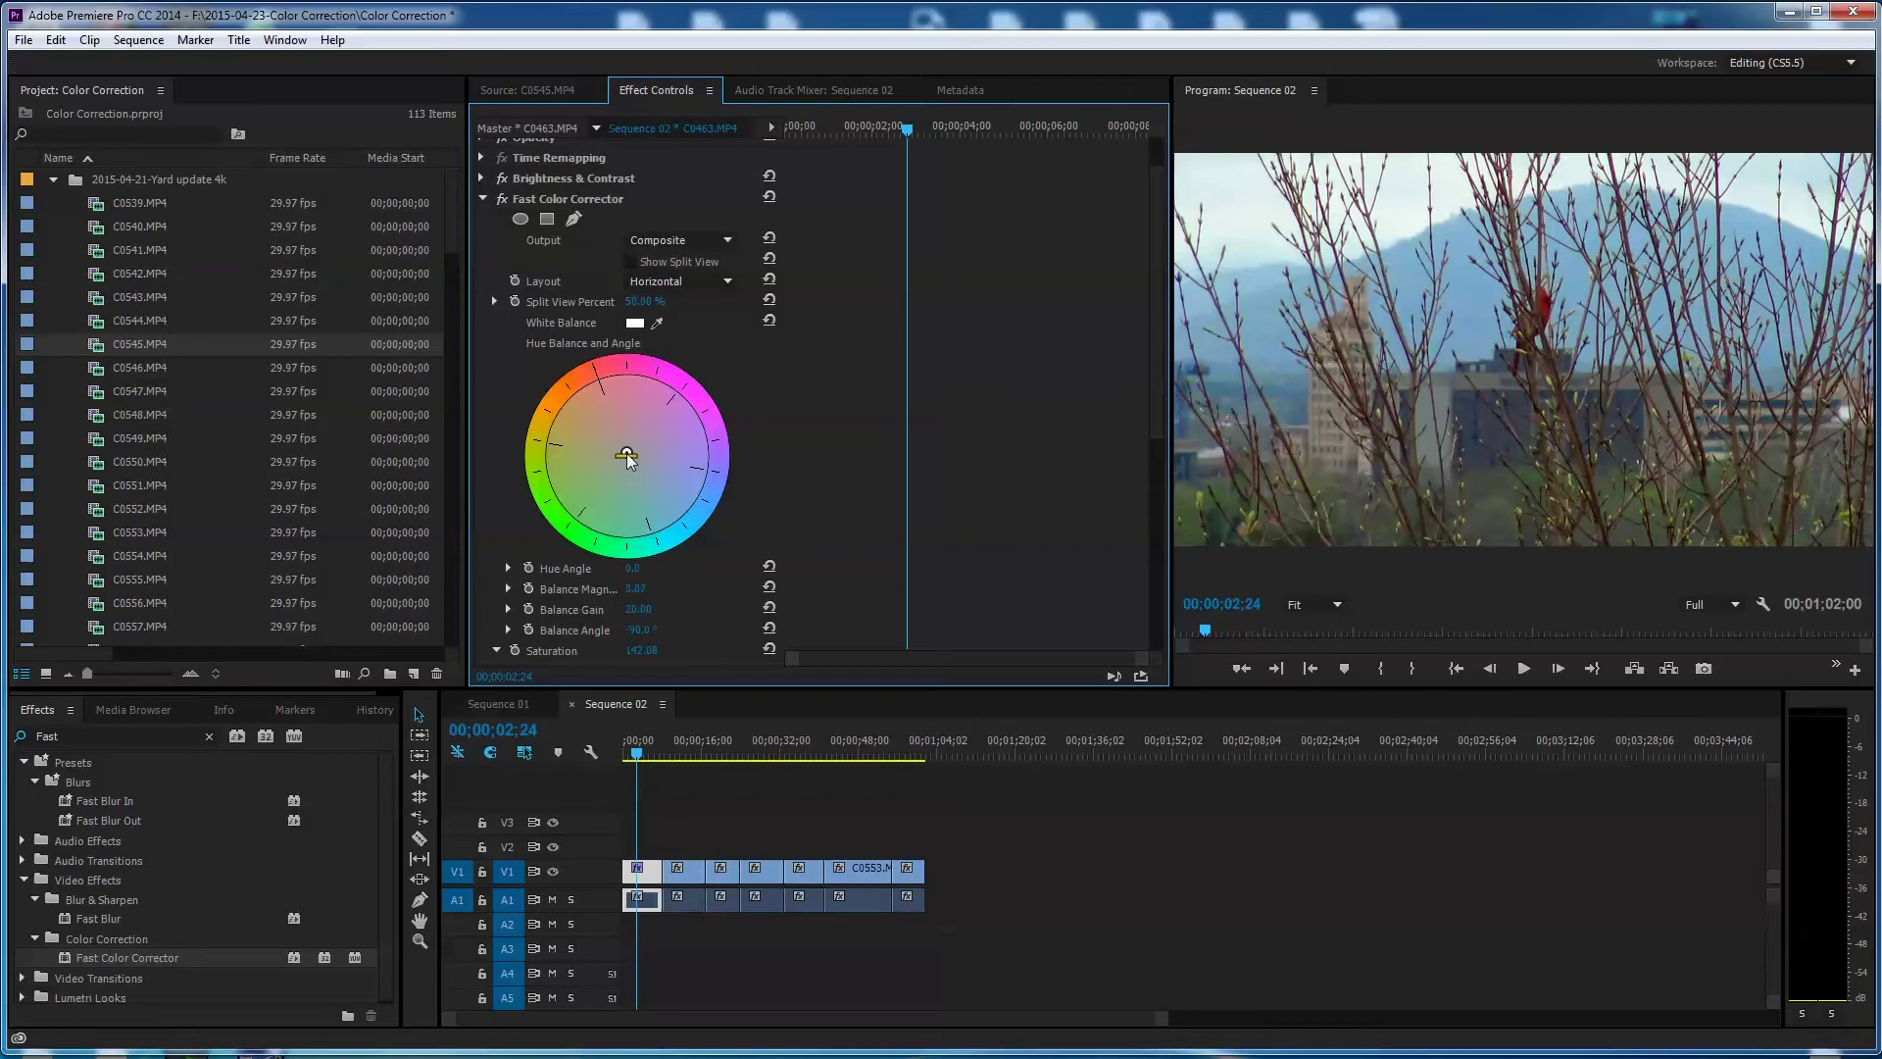
{"action": "left_click_drag", "start_coordinate": [627, 453], "coordinate": [616, 447]}
{"action": "mouse_move", "coordinate": [643, 430]}
{"action": "left_mouse_down"}
{"action": "mouse_move", "coordinate": [639, 491]}
{"action": "mouse_move", "coordinate": [644, 419]}
{"action": "mouse_move", "coordinate": [615, 412]}
{"action": "mouse_move", "coordinate": [600, 465]}
{"action": "mouse_move", "coordinate": [554, 490]}
{"action": "mouse_move", "coordinate": [726, 461]}
{"action": "left_mouse_up"}
- Rotate the Hue Angle to about -27° and give the effect settings more room
{"action": "left_click_drag", "start_coordinate": [584, 366], "coordinate": [549, 402]}
{"action": "left_click_drag", "start_coordinate": [578, 377], "coordinate": [559, 396]}
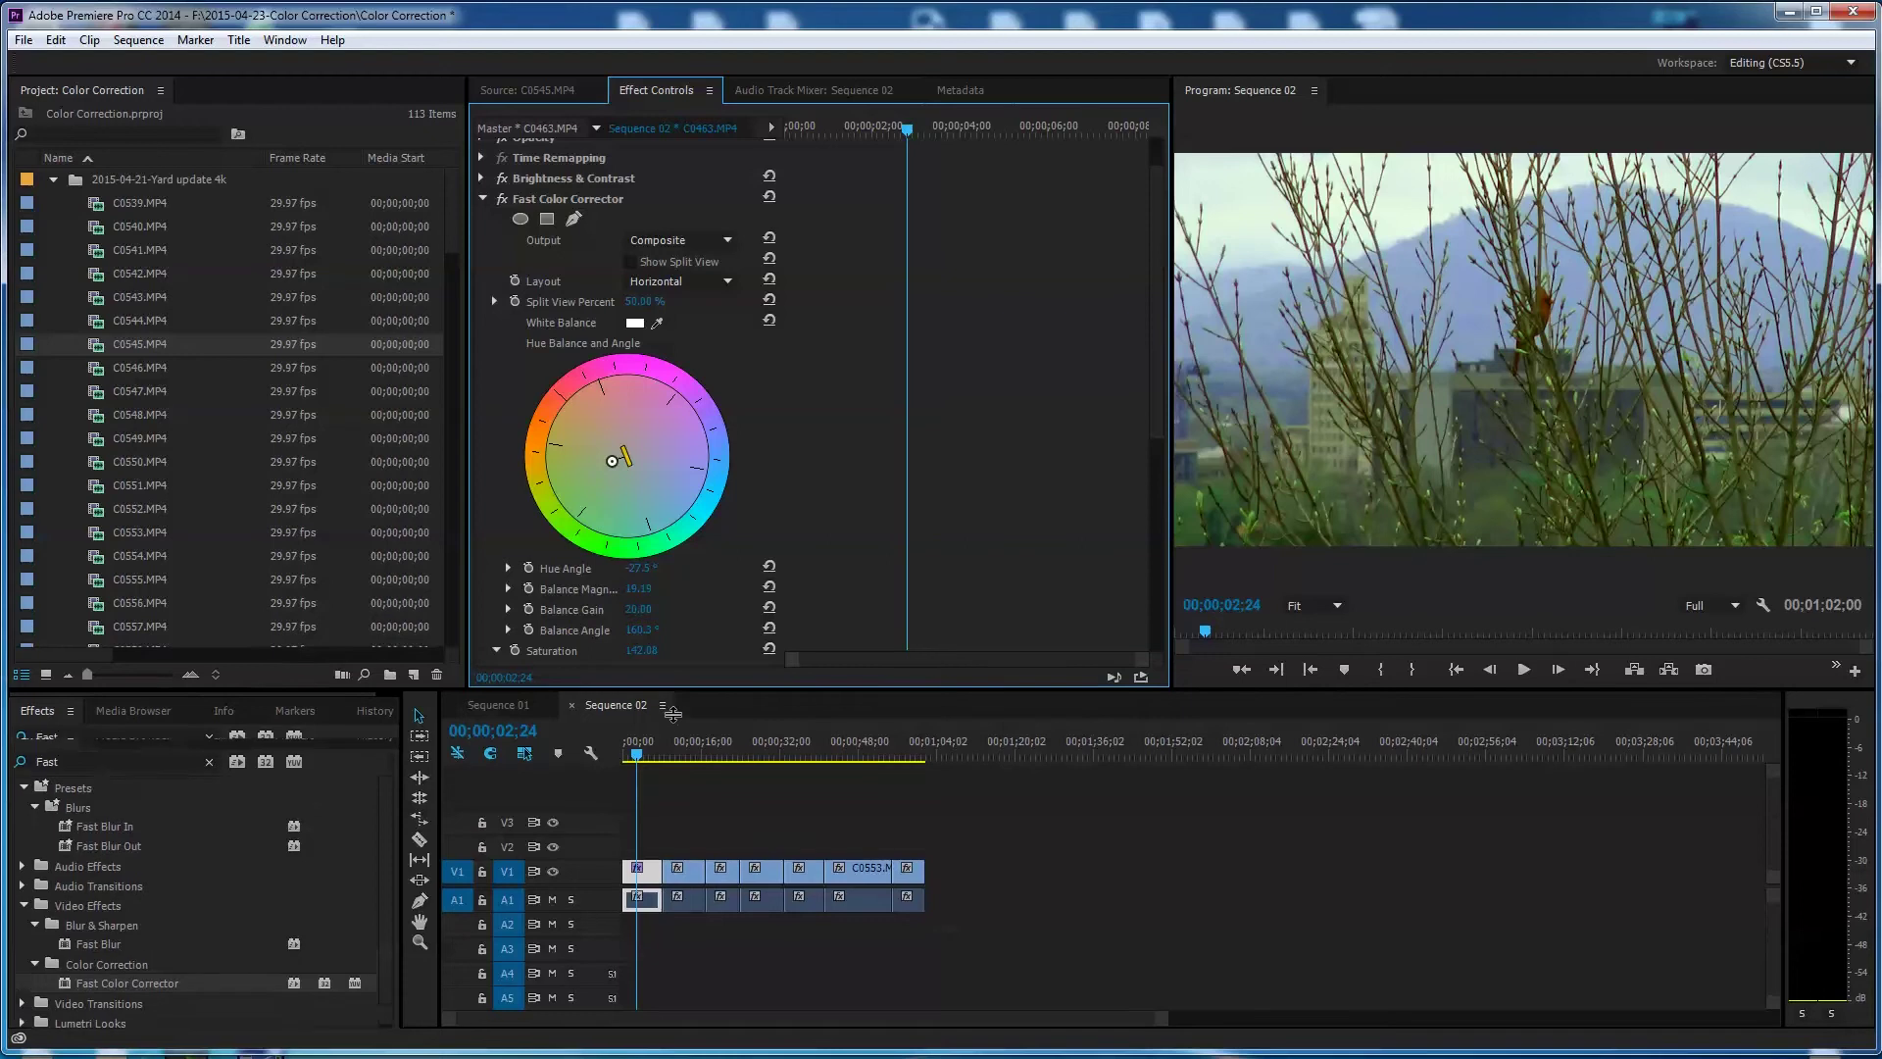
{"action": "left_click_drag", "start_coordinate": [671, 689], "coordinate": [670, 714]}
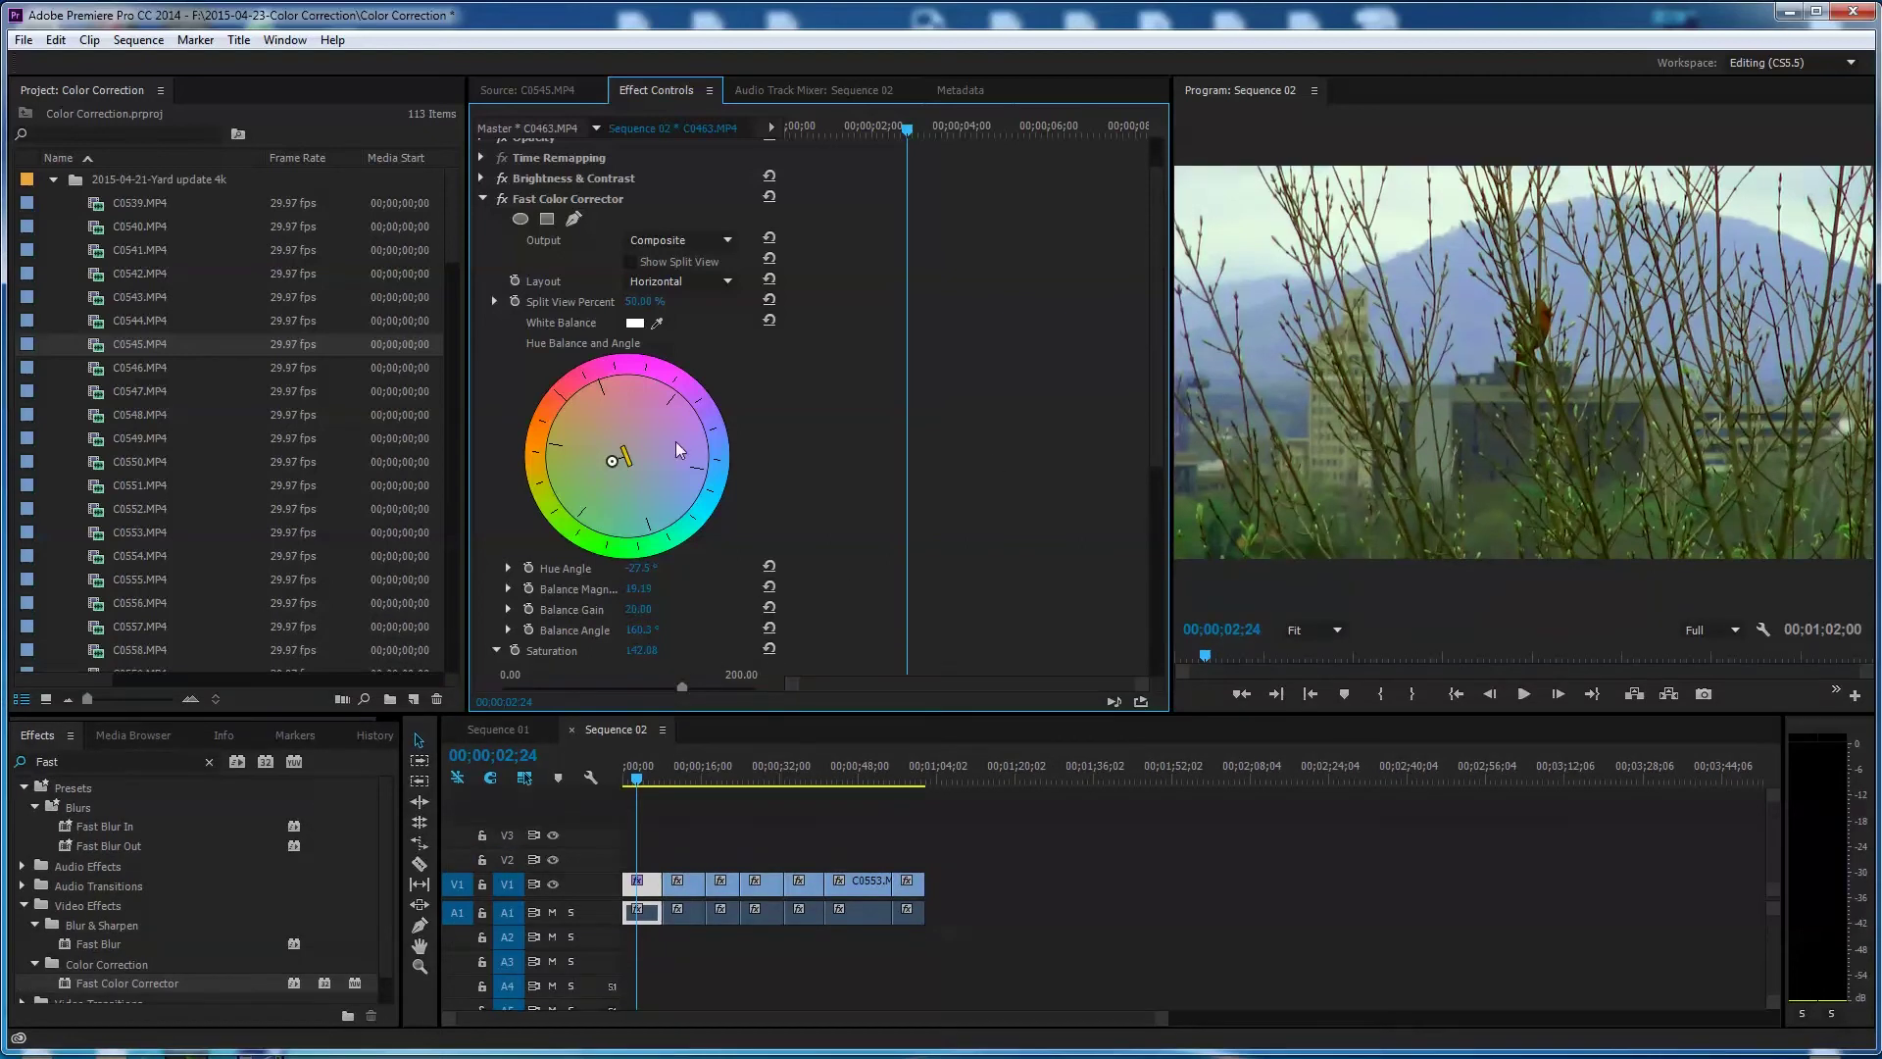
{"action": "scroll", "coordinate": [822, 504], "scroll_direction": "up", "scroll_amount": 2}
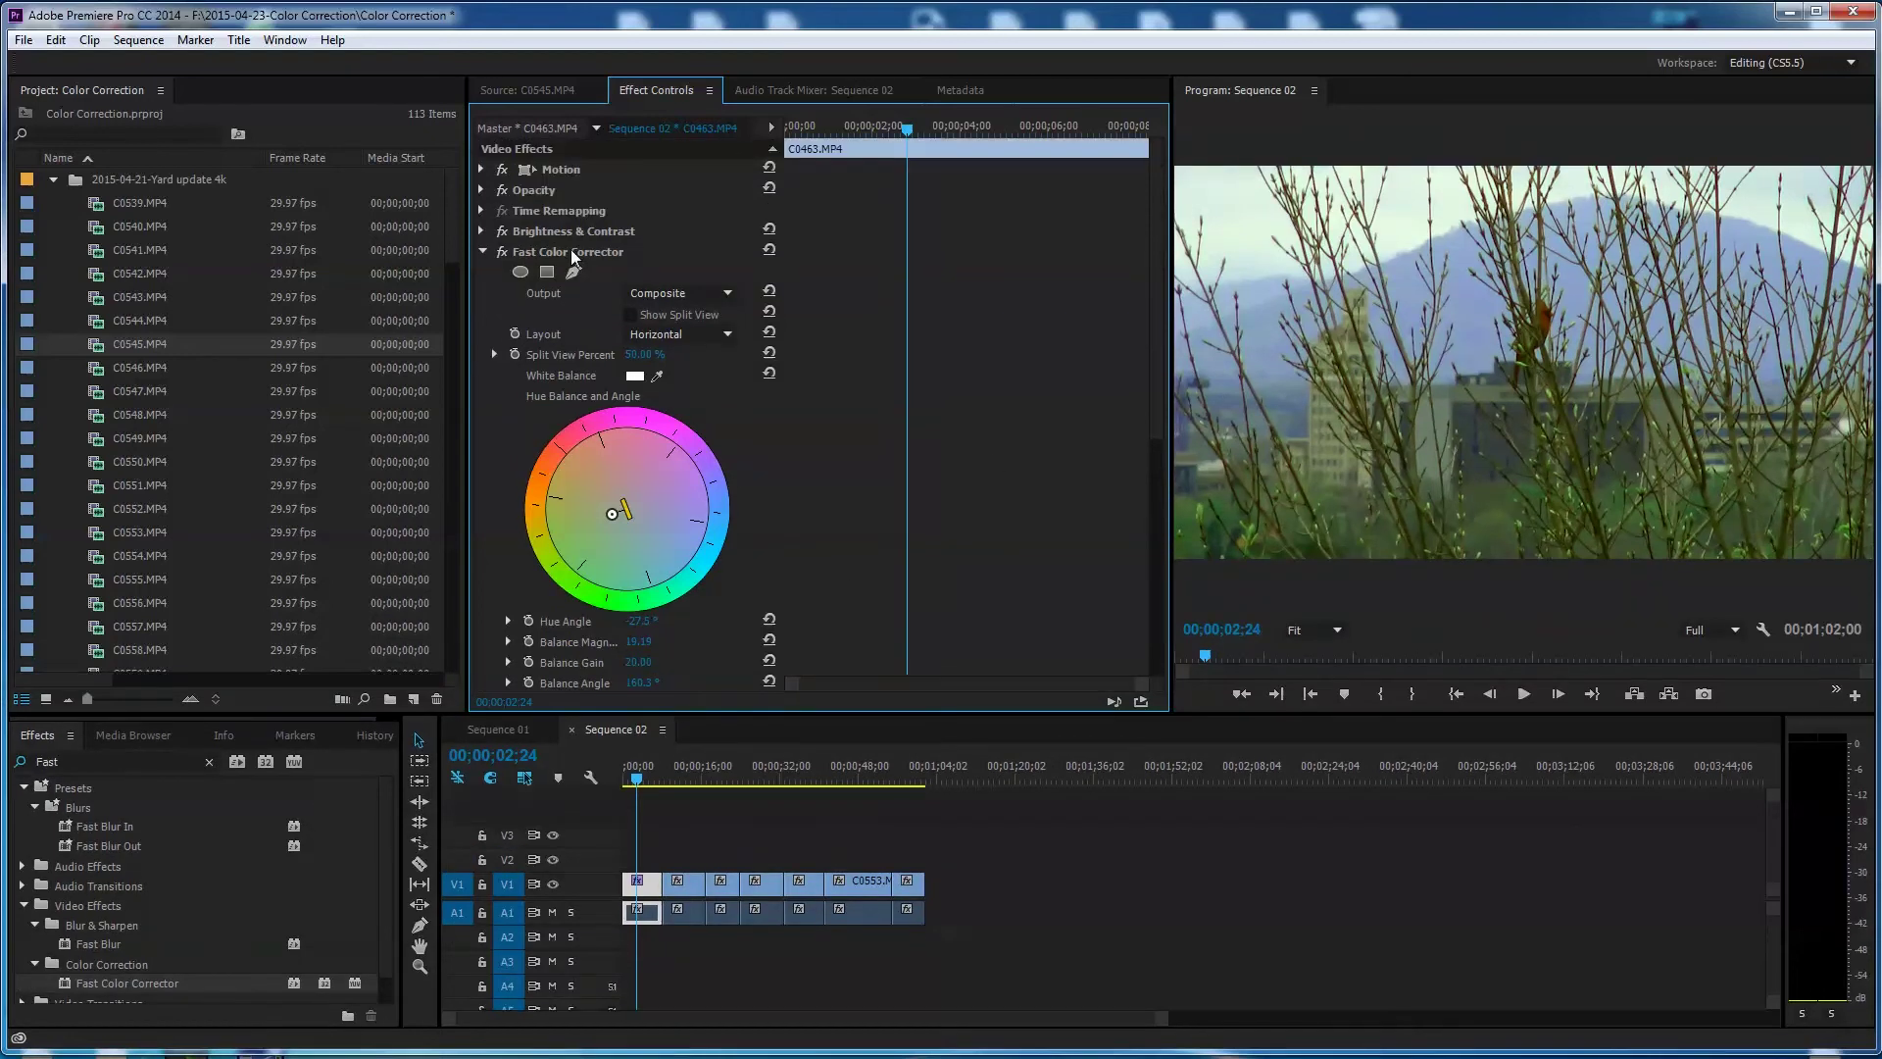
- Delete the stylised Fast Color Corrector and apply a fresh one to the first clip
{"action": "left_click", "coordinate": [574, 254]}
{"action": "key", "text": "Delete"}
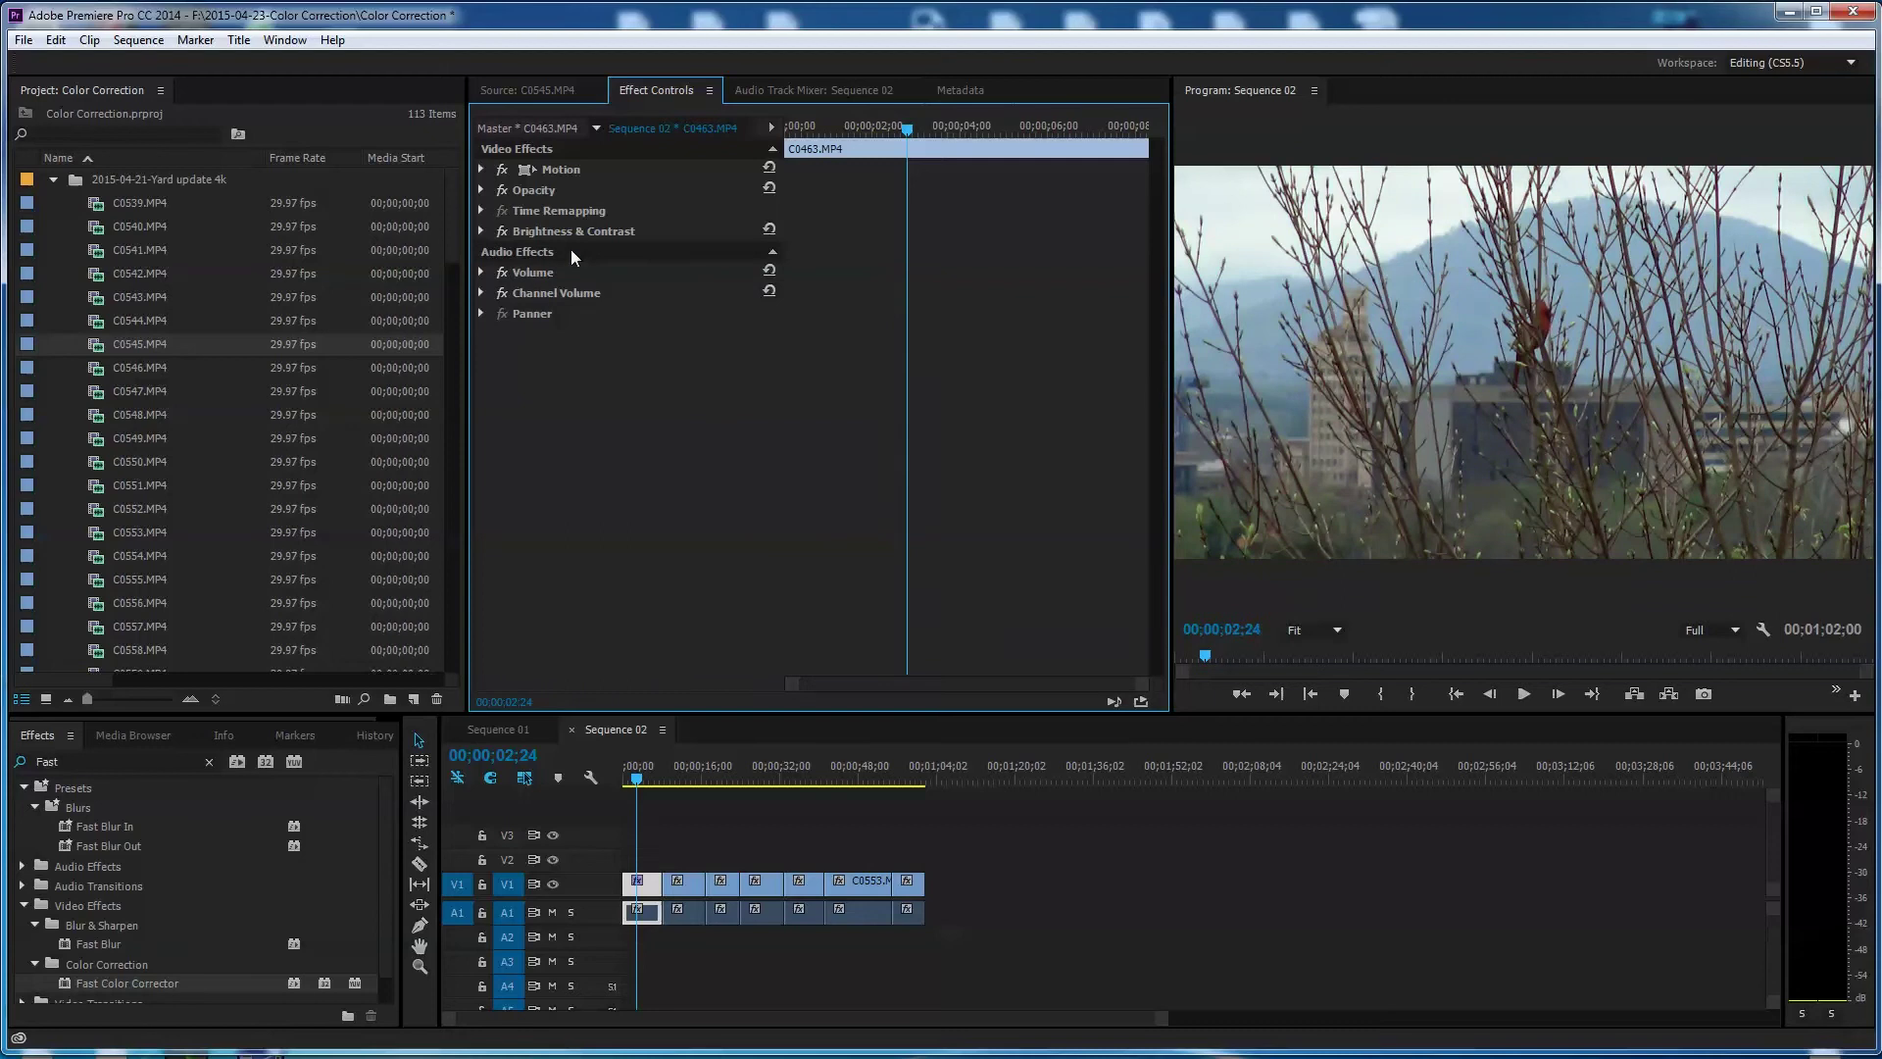
{"action": "left_click", "coordinate": [66, 985]}
{"action": "left_click_drag", "start_coordinate": [67, 985], "coordinate": [643, 885]}
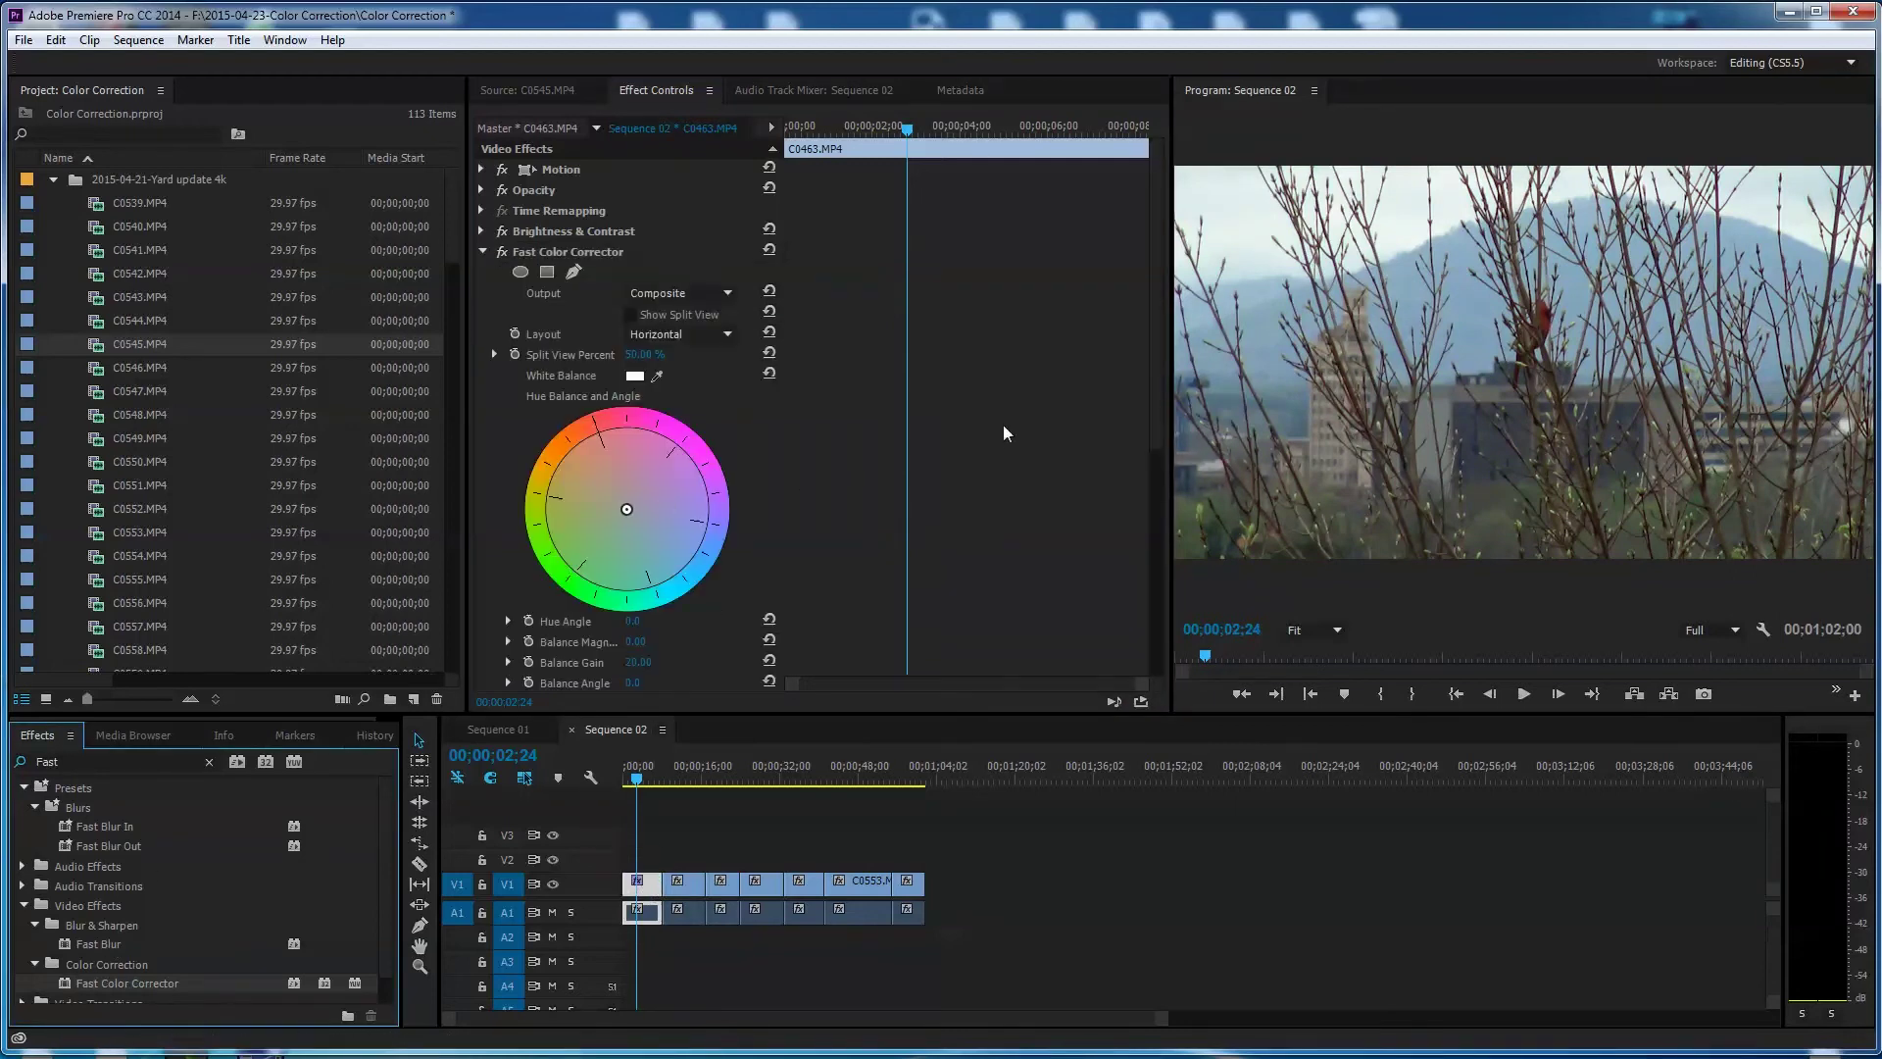
- Expand the new corrector's Saturation setting, nudging it to about 113
{"action": "left_click_drag", "start_coordinate": [1155, 432], "coordinate": [1155, 475]}
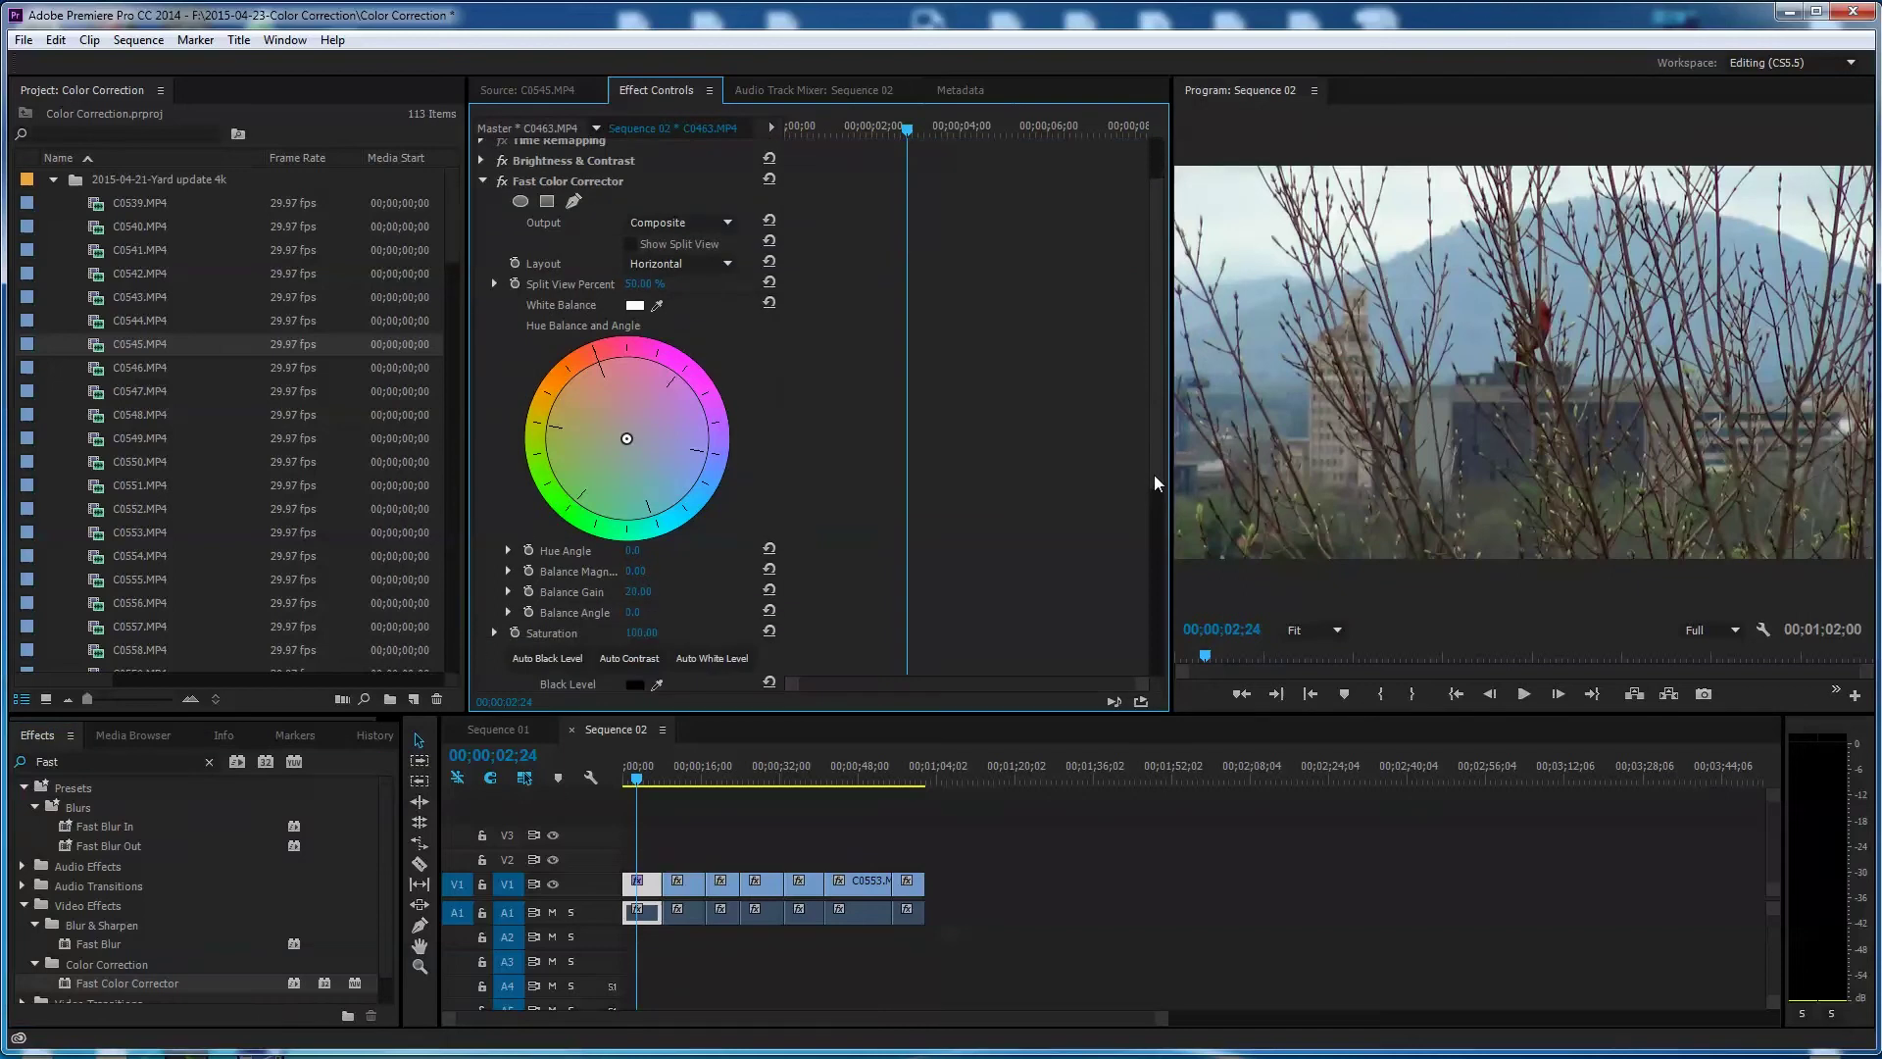
{"action": "left_click", "coordinate": [494, 627]}
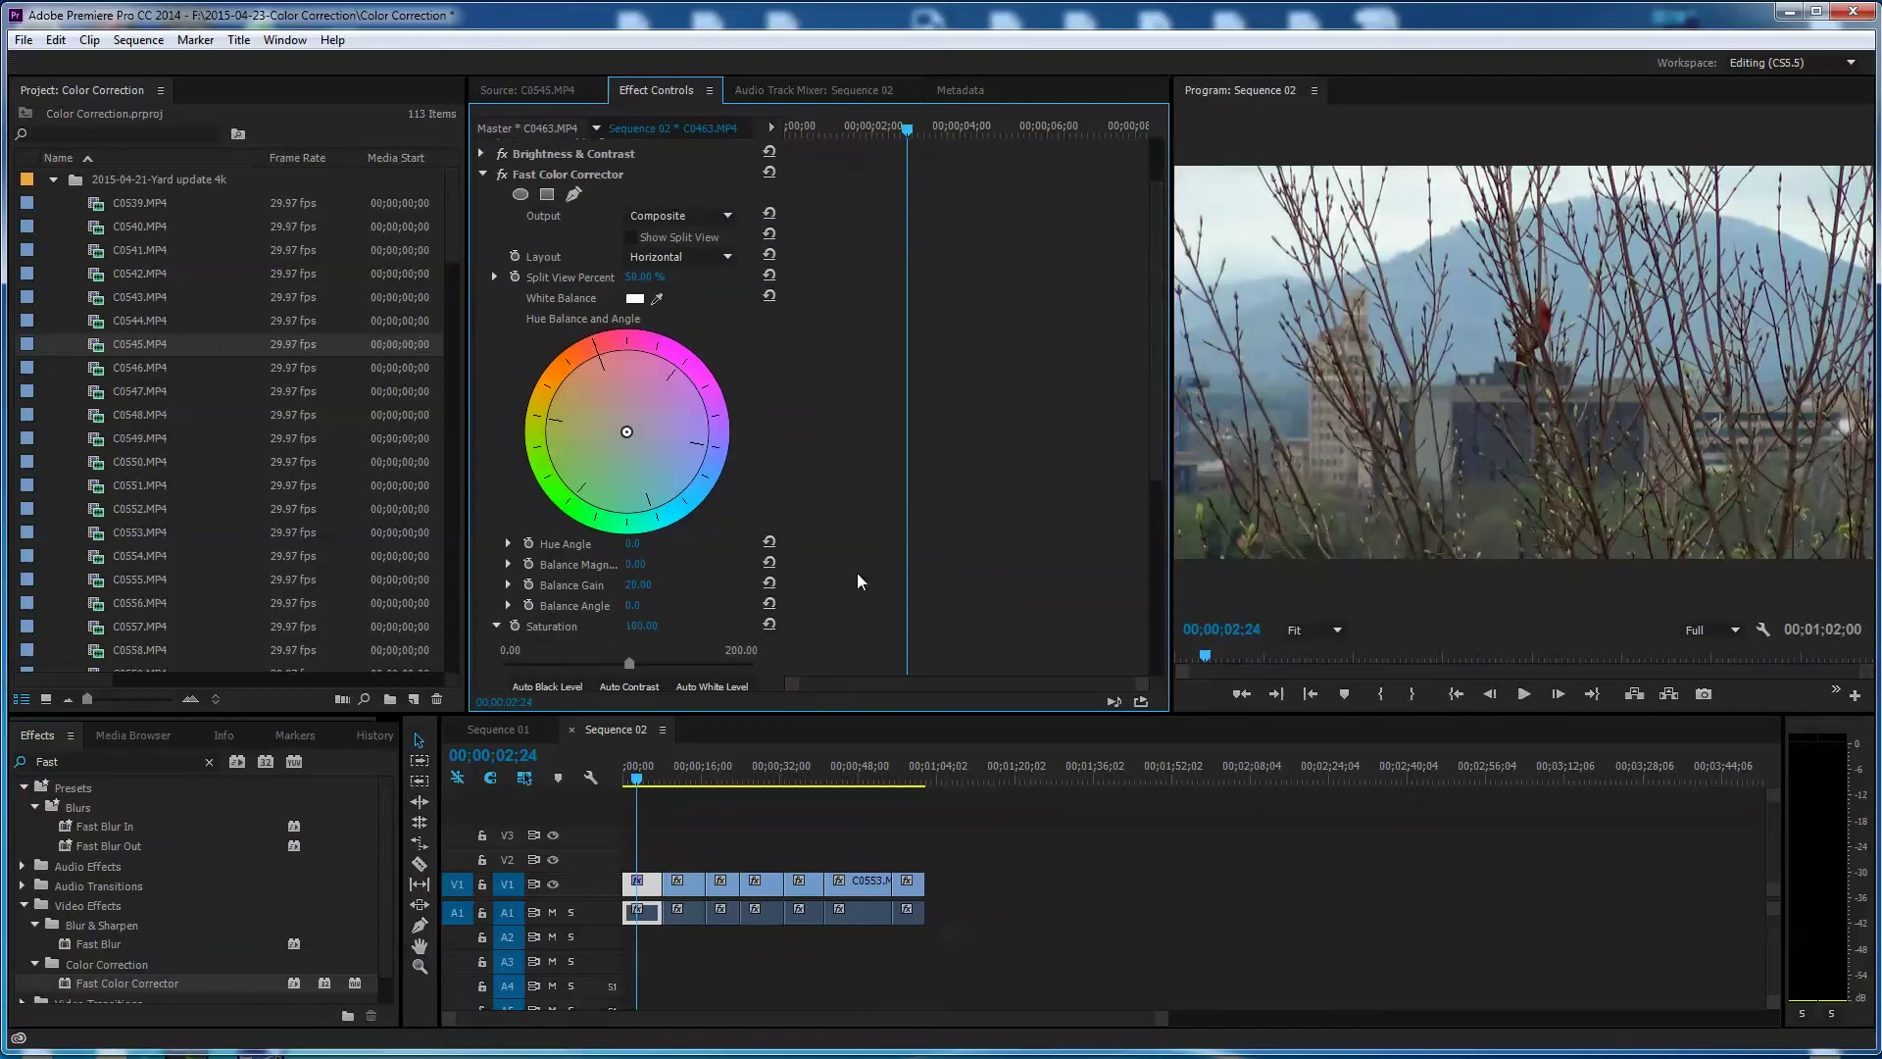
{"action": "left_click_drag", "start_coordinate": [1157, 459], "coordinate": [994, 556]}
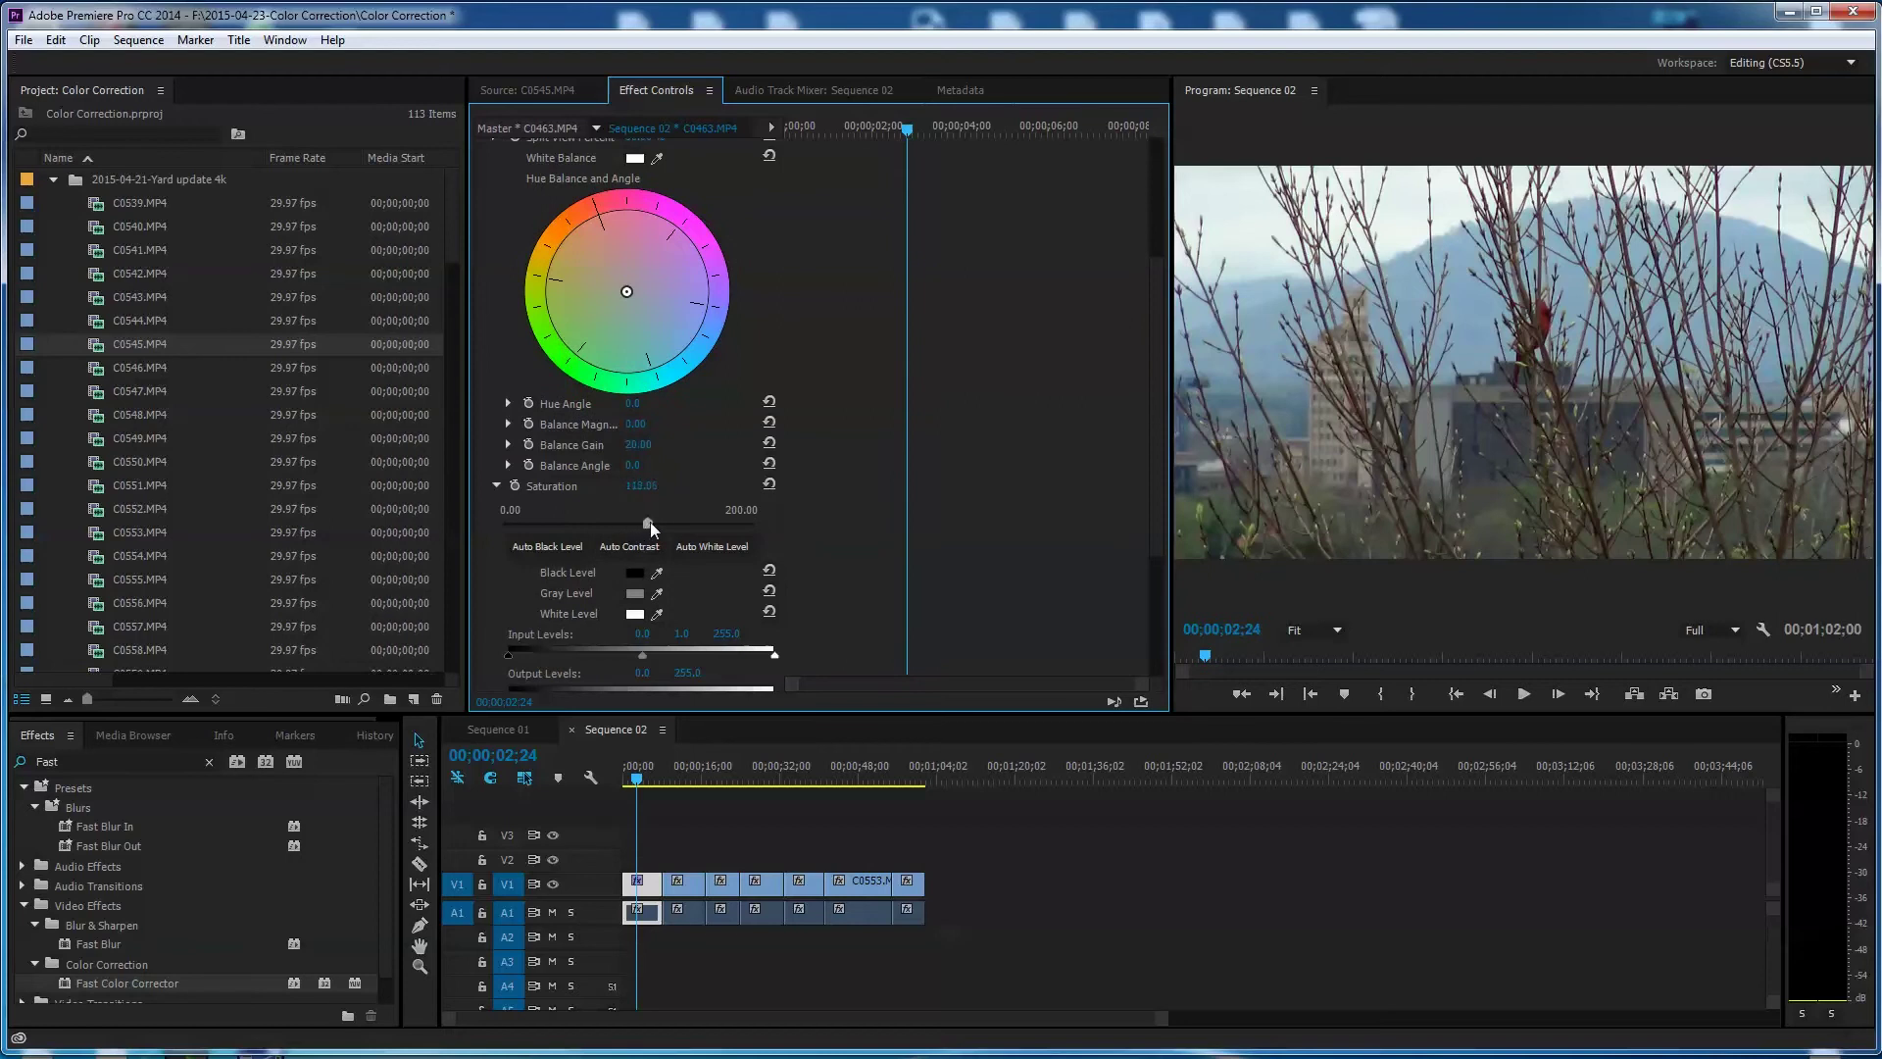
- Nudge Saturation up, lower Input White, lift Output Black and drop Output White to 165
{"action": "left_click_drag", "start_coordinate": [650, 521], "coordinate": [654, 522]}
{"action": "left_click_drag", "start_coordinate": [1162, 531], "coordinate": [1100, 612]}
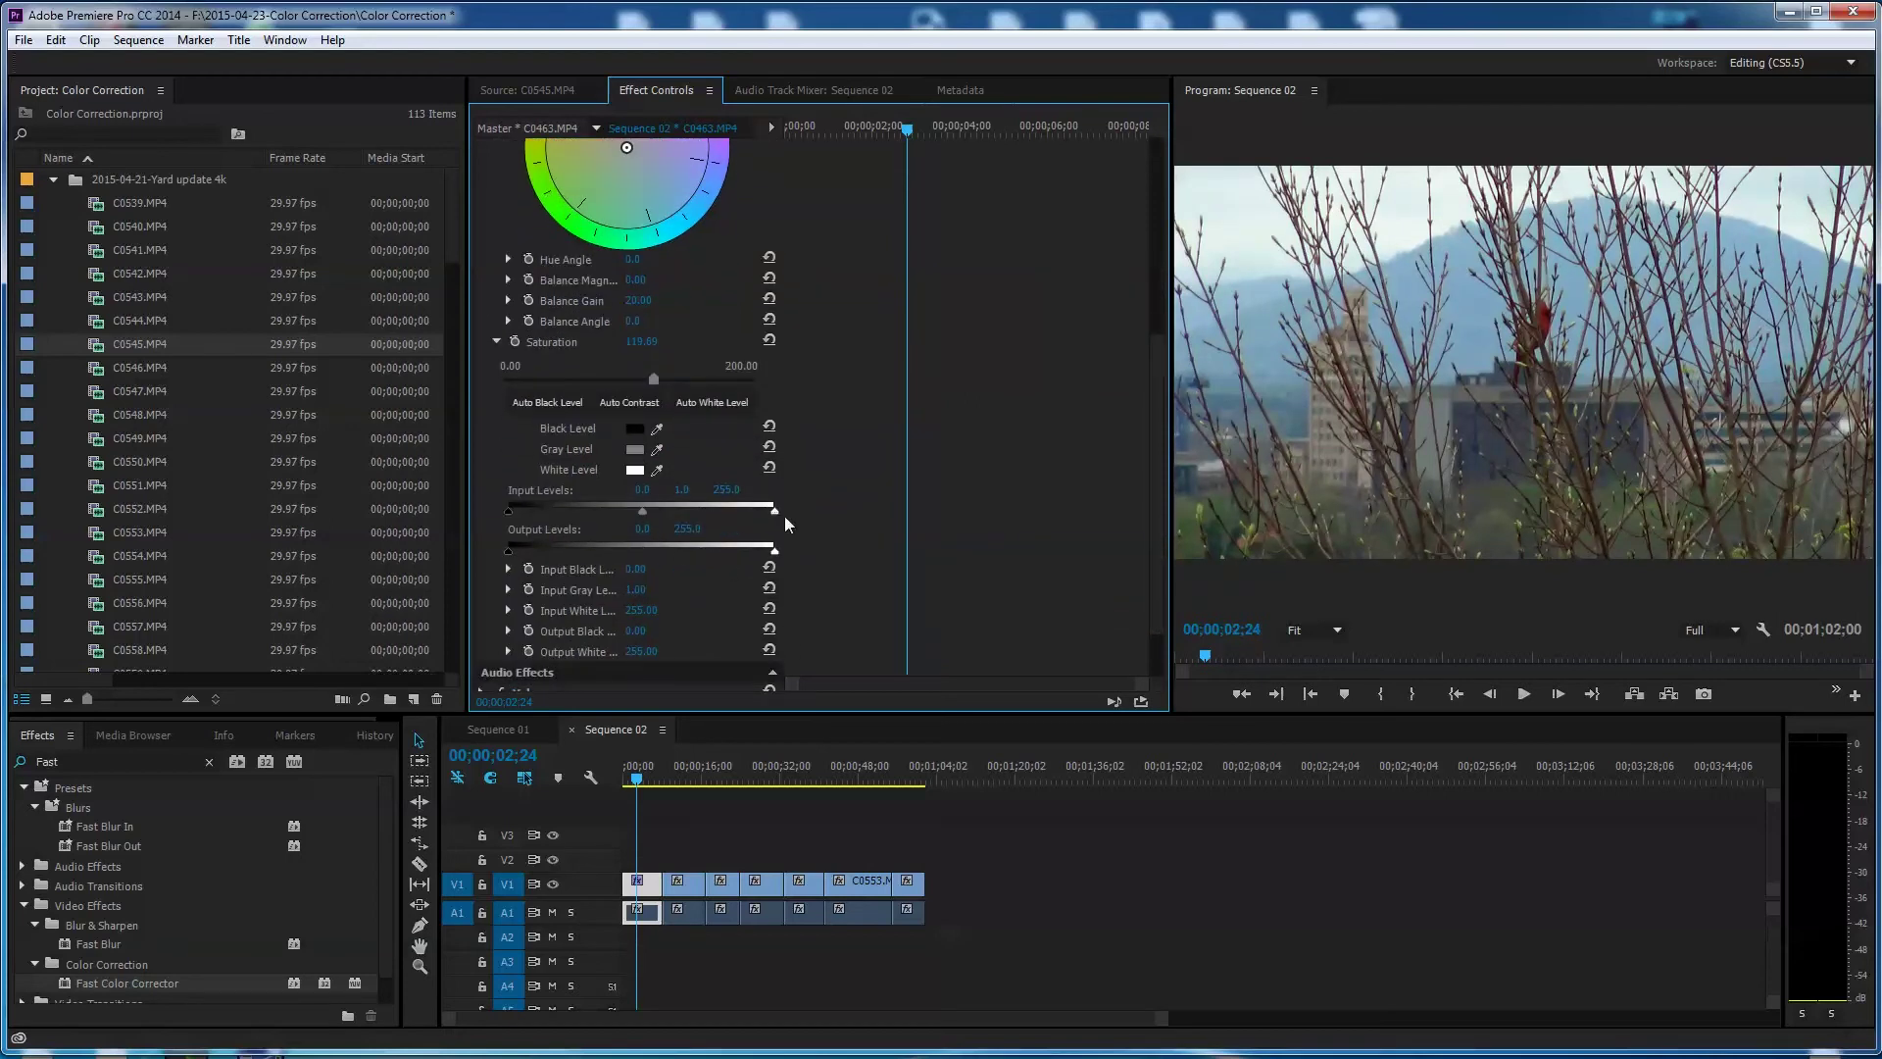
{"action": "left_click_drag", "start_coordinate": [775, 511], "coordinate": [755, 509]}
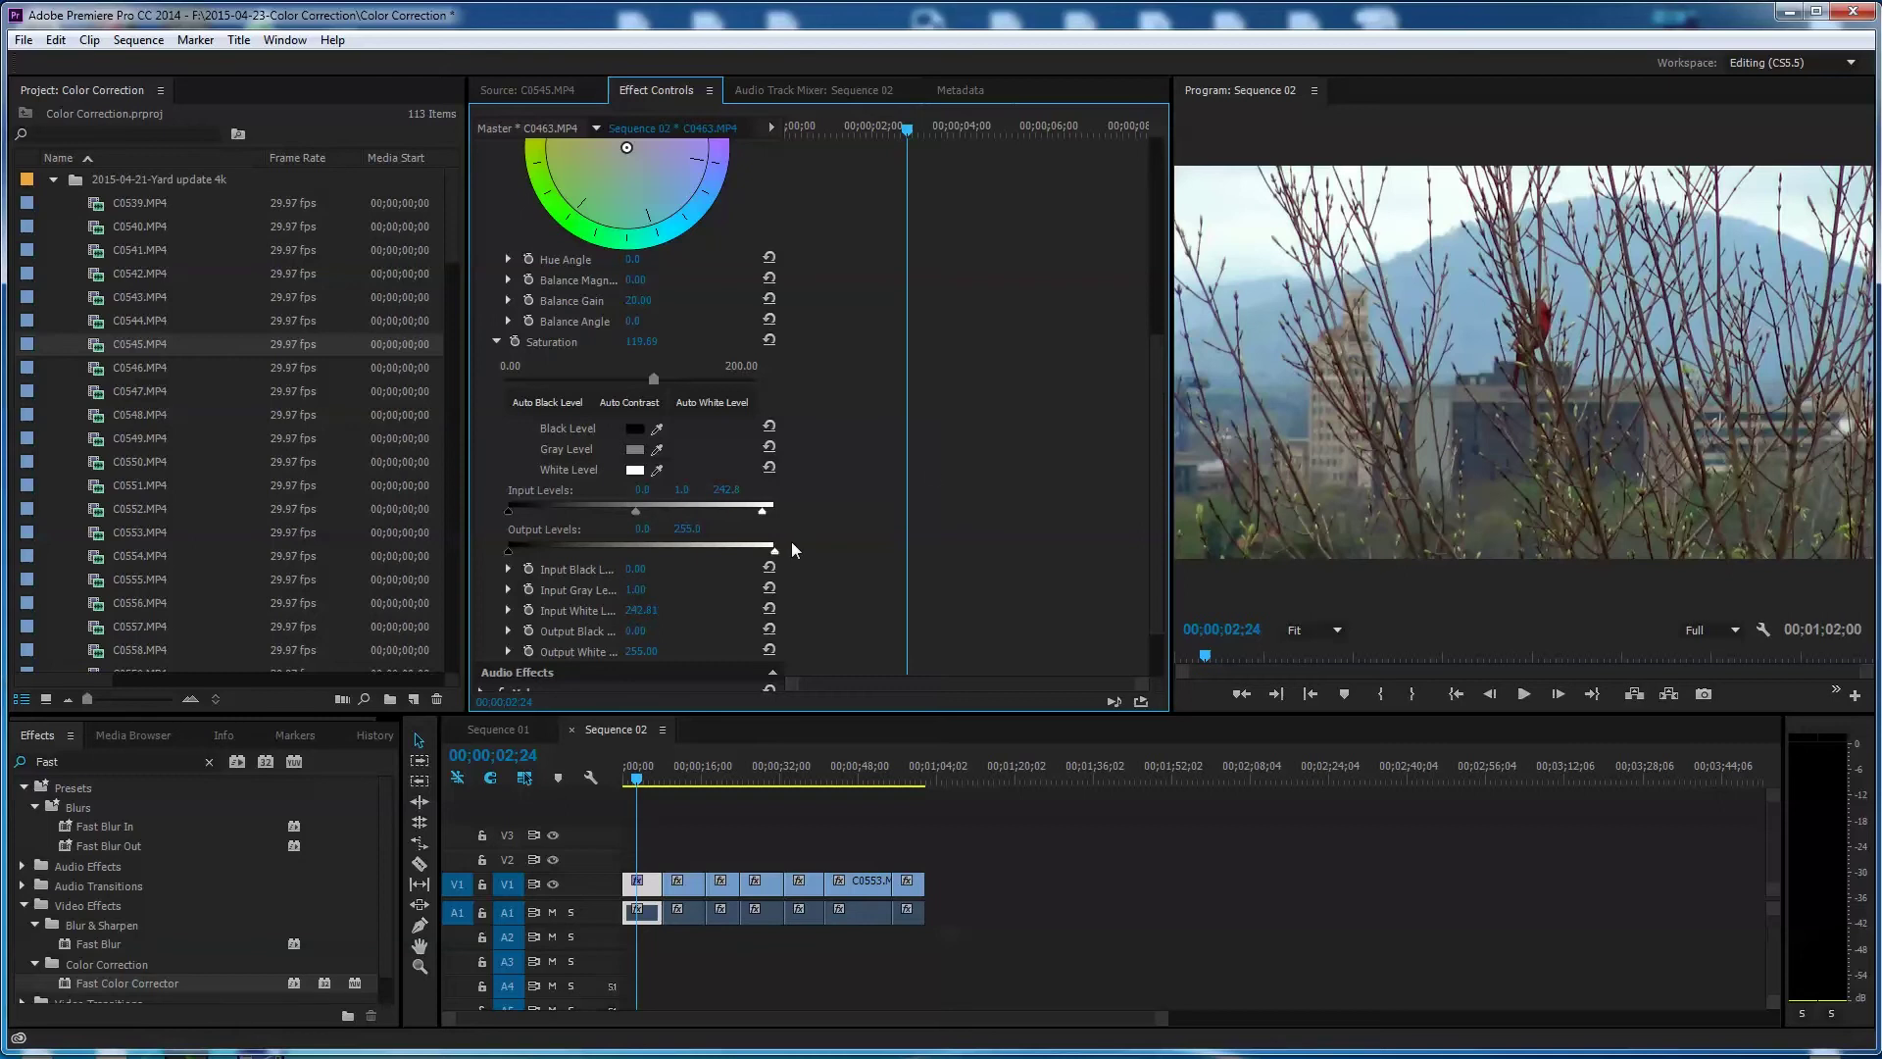
{"action": "mouse_move", "coordinate": [509, 551]}
{"action": "left_mouse_down"}
{"action": "mouse_move", "coordinate": [530, 547]}
{"action": "mouse_move", "coordinate": [511, 551]}
{"action": "left_mouse_up"}
{"action": "left_click_drag", "start_coordinate": [775, 549], "coordinate": [672, 564]}
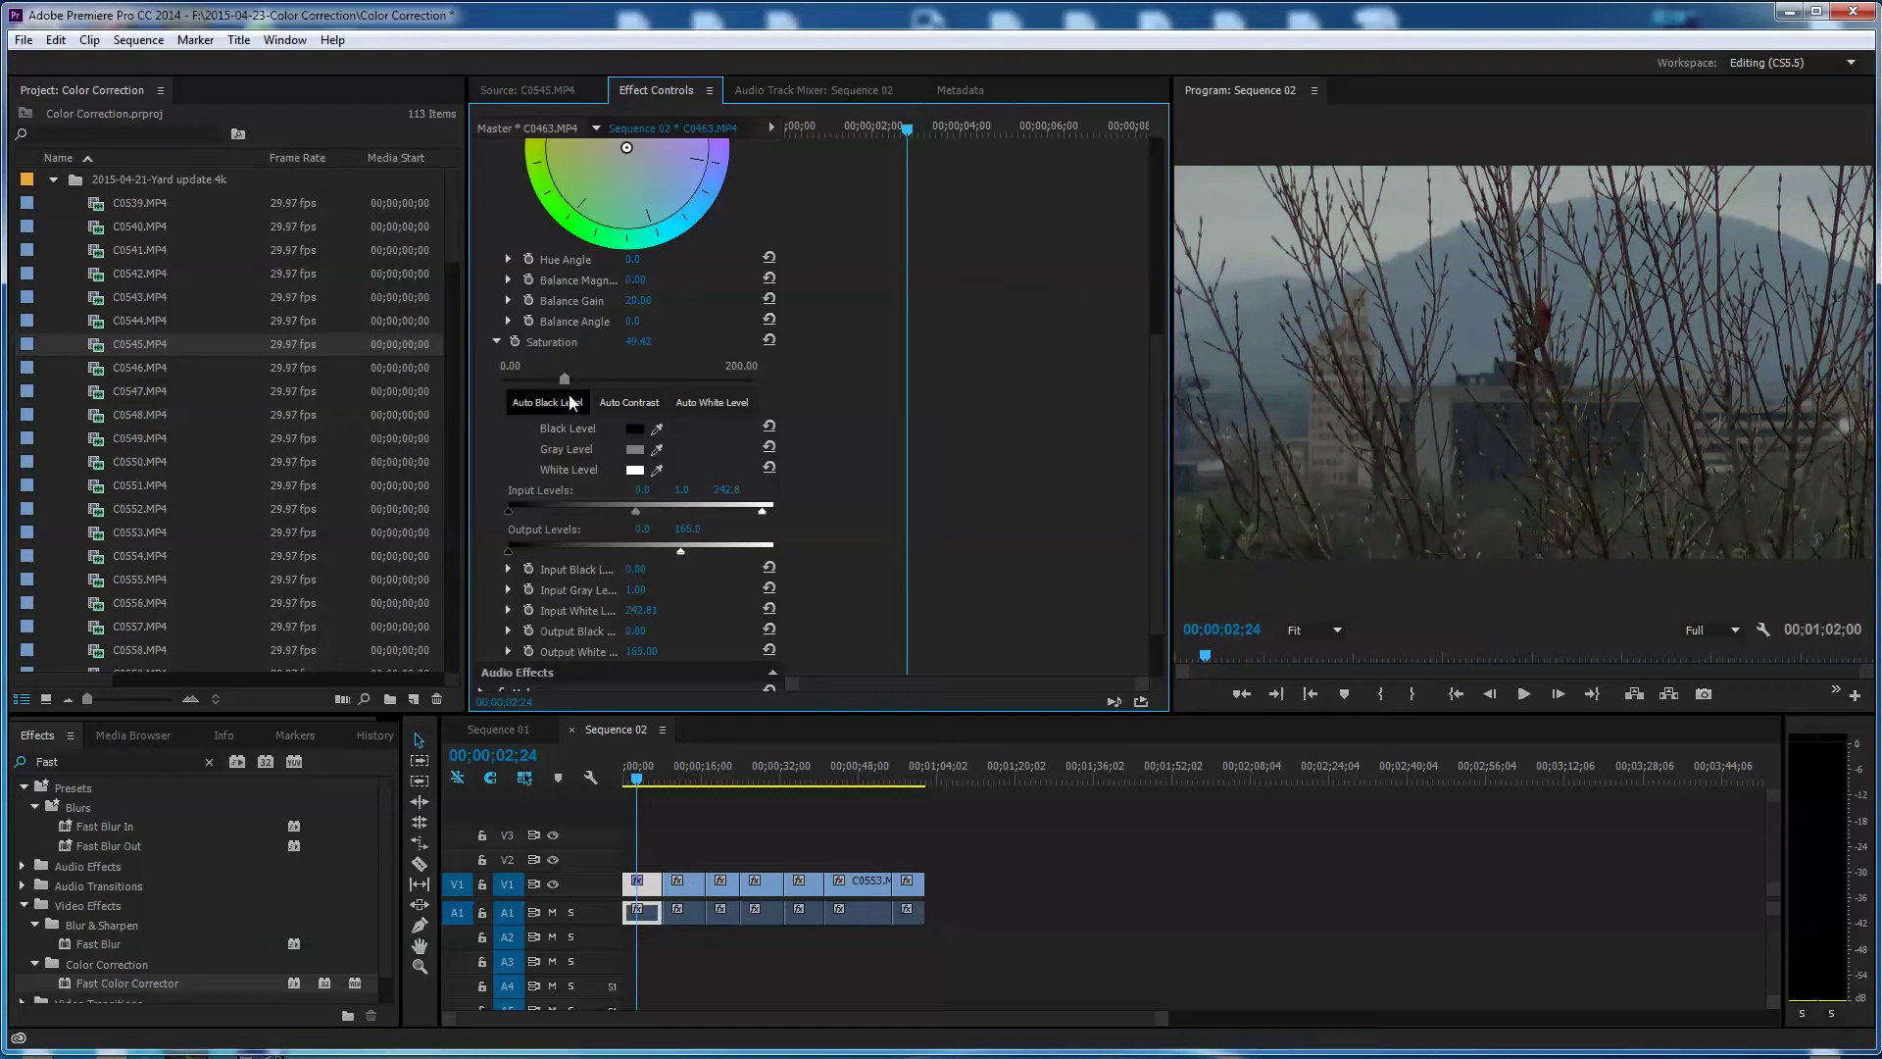
- Sample a white point with the eyedropper and raise the Input Levels gray slider to 1.2
{"action": "left_click", "coordinate": [657, 469]}
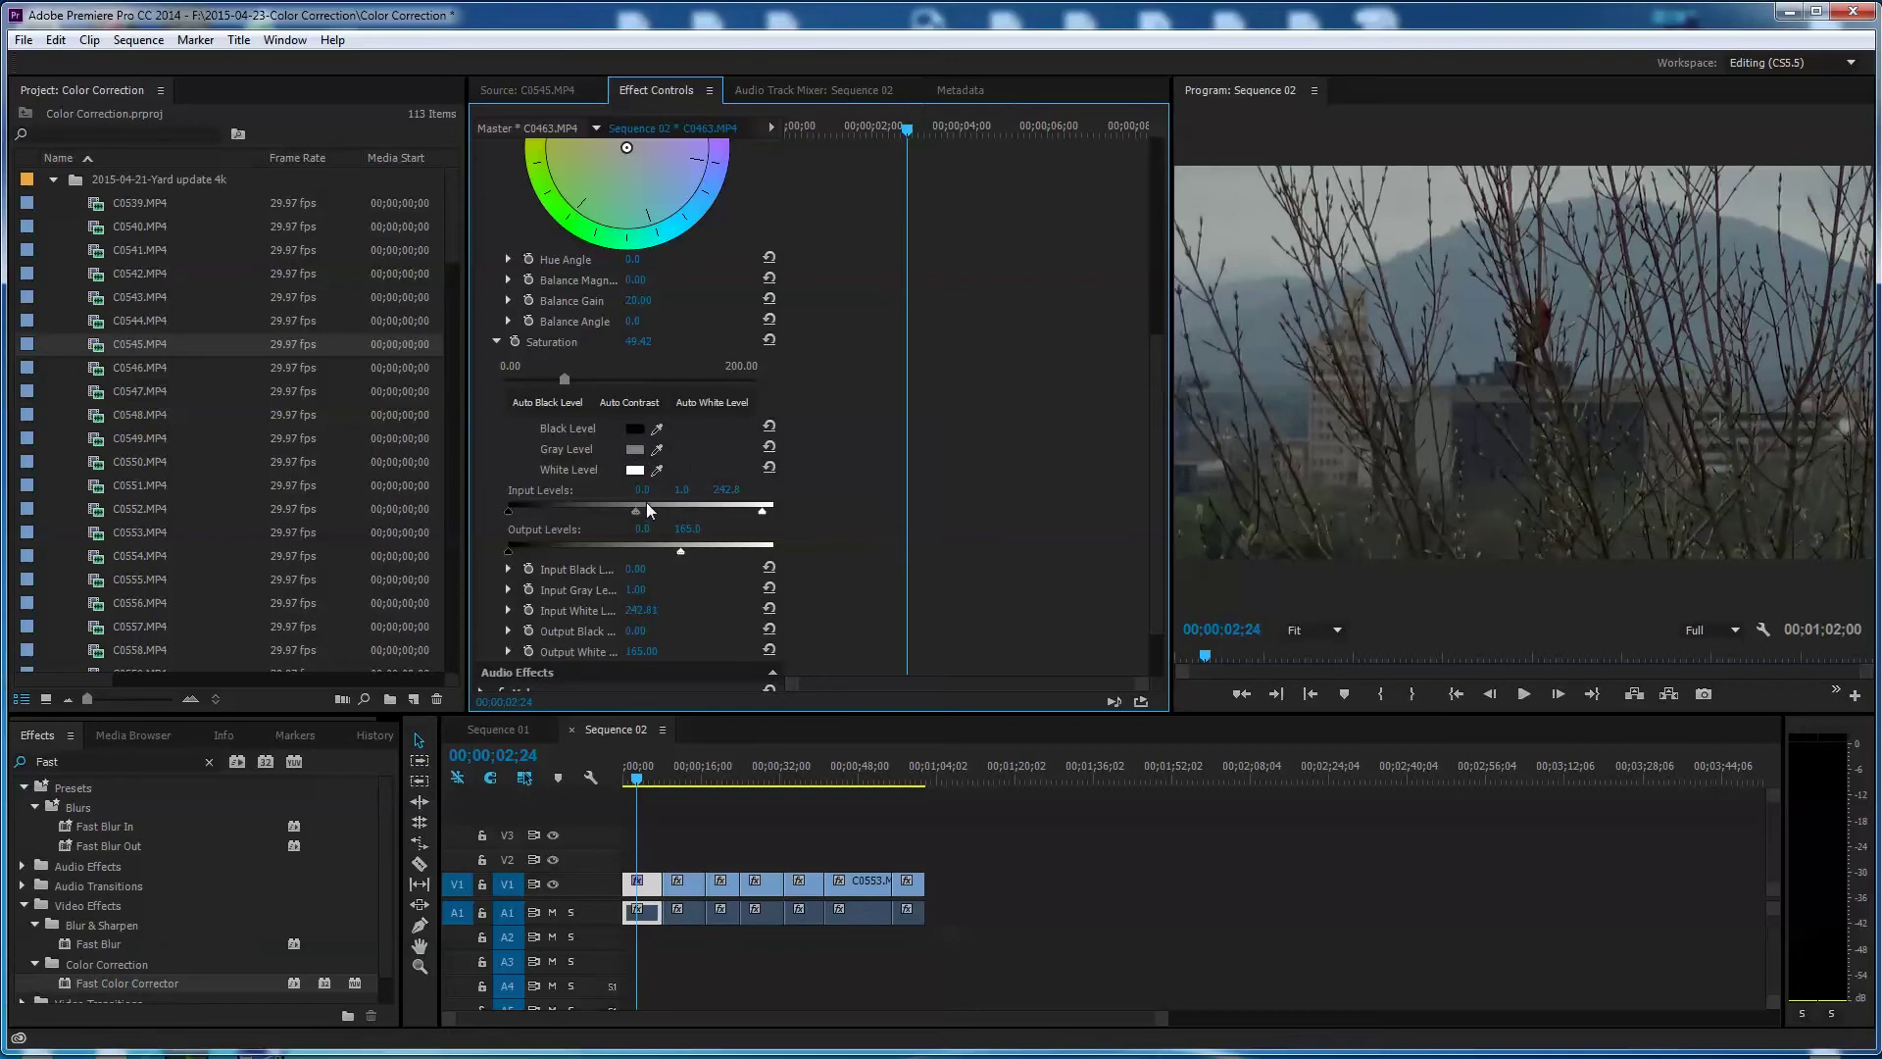
{"action": "left_click_drag", "start_coordinate": [636, 511], "coordinate": [738, 514]}
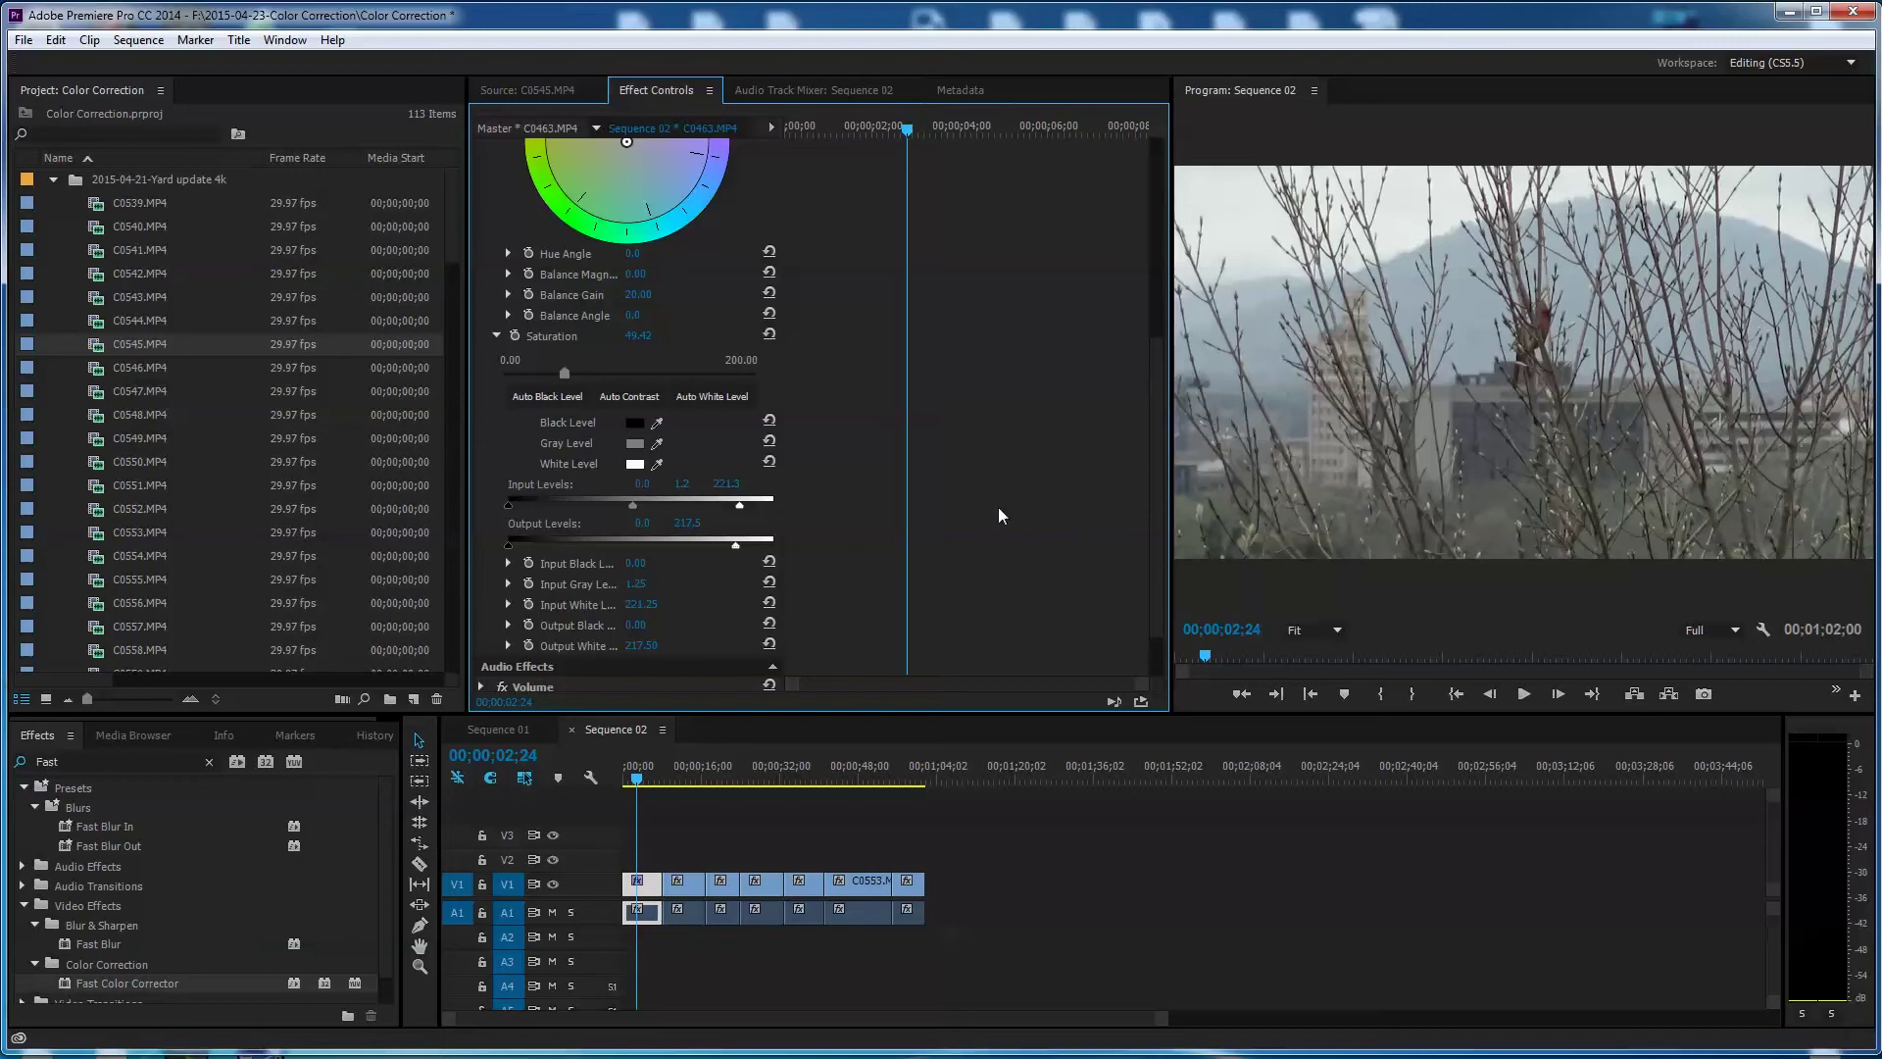
{"action": "left_click_drag", "start_coordinate": [1152, 574], "coordinate": [1111, 621]}
- Save the project and apply Brightness & Contrast, found by searching 'bri', to the second V1 clip
{"action": "left_click_drag", "start_coordinate": [639, 781], "coordinate": [676, 789]}
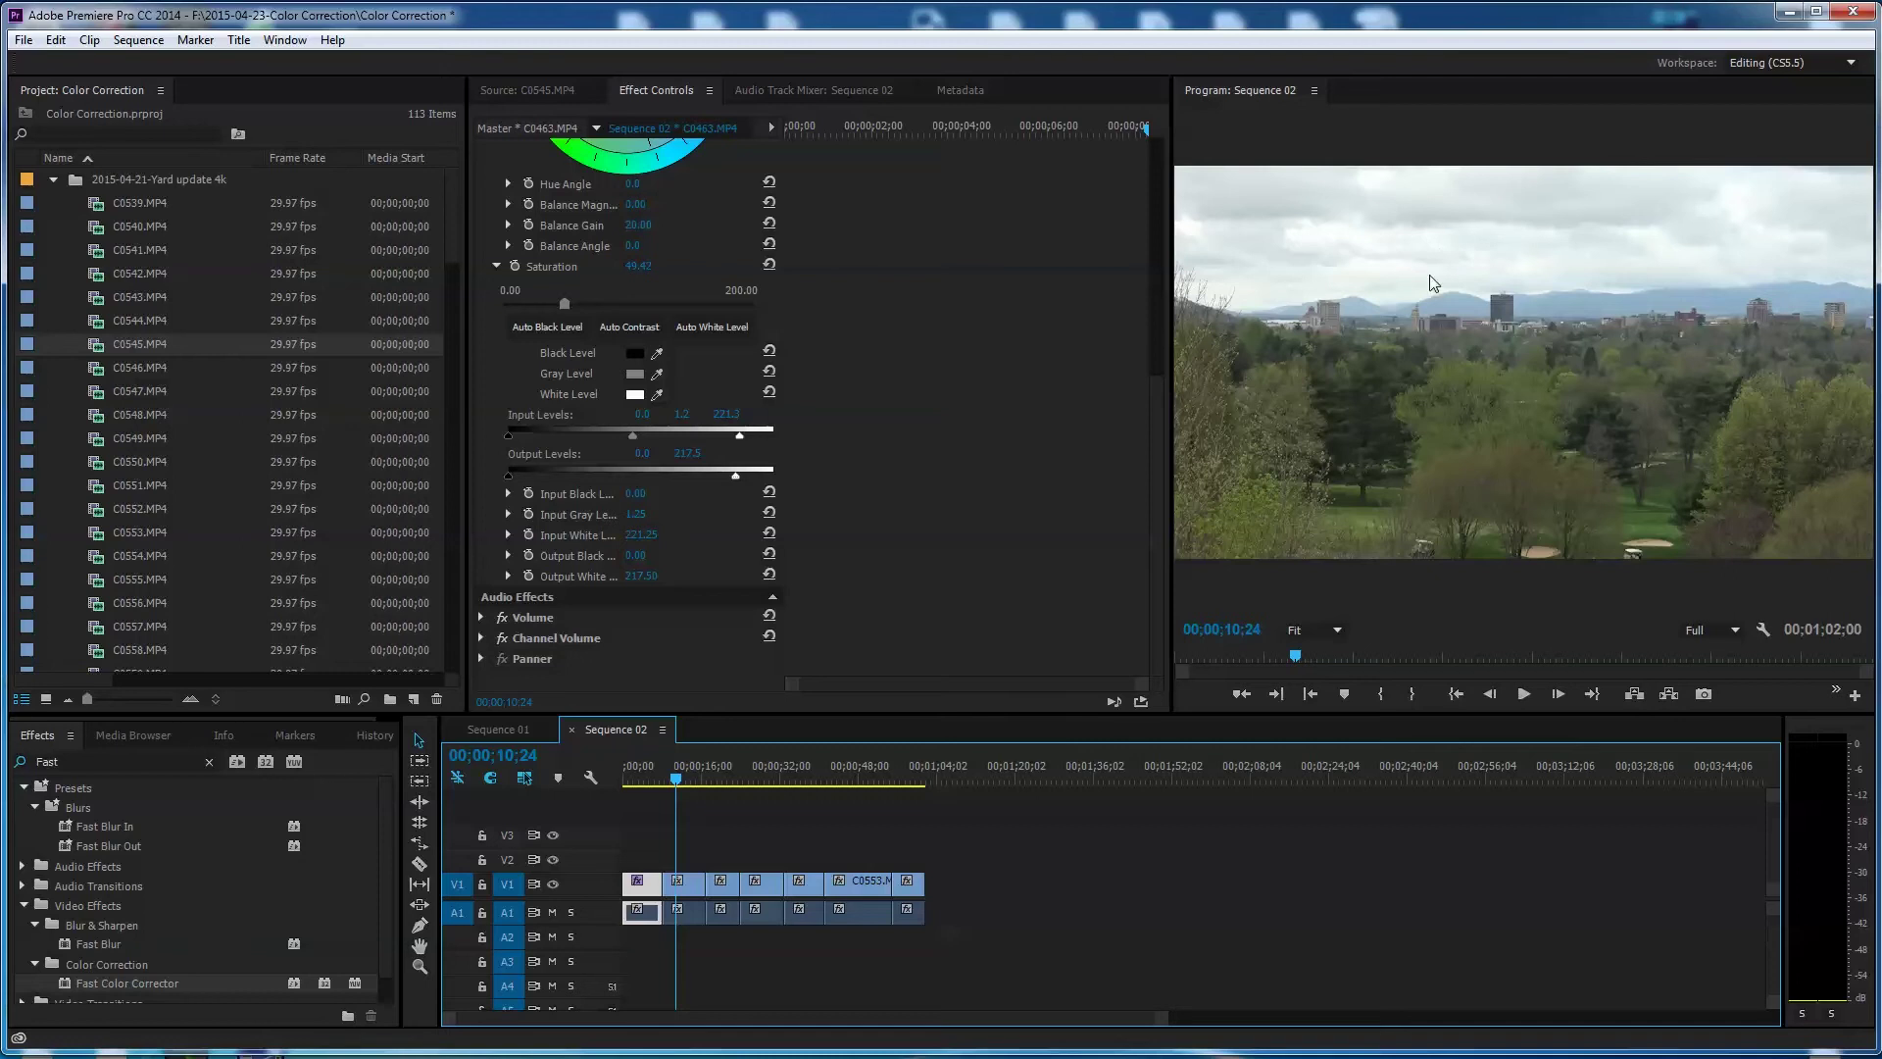
{"action": "key", "text": "ctrl+s"}
{"action": "left_click", "coordinate": [84, 761]}
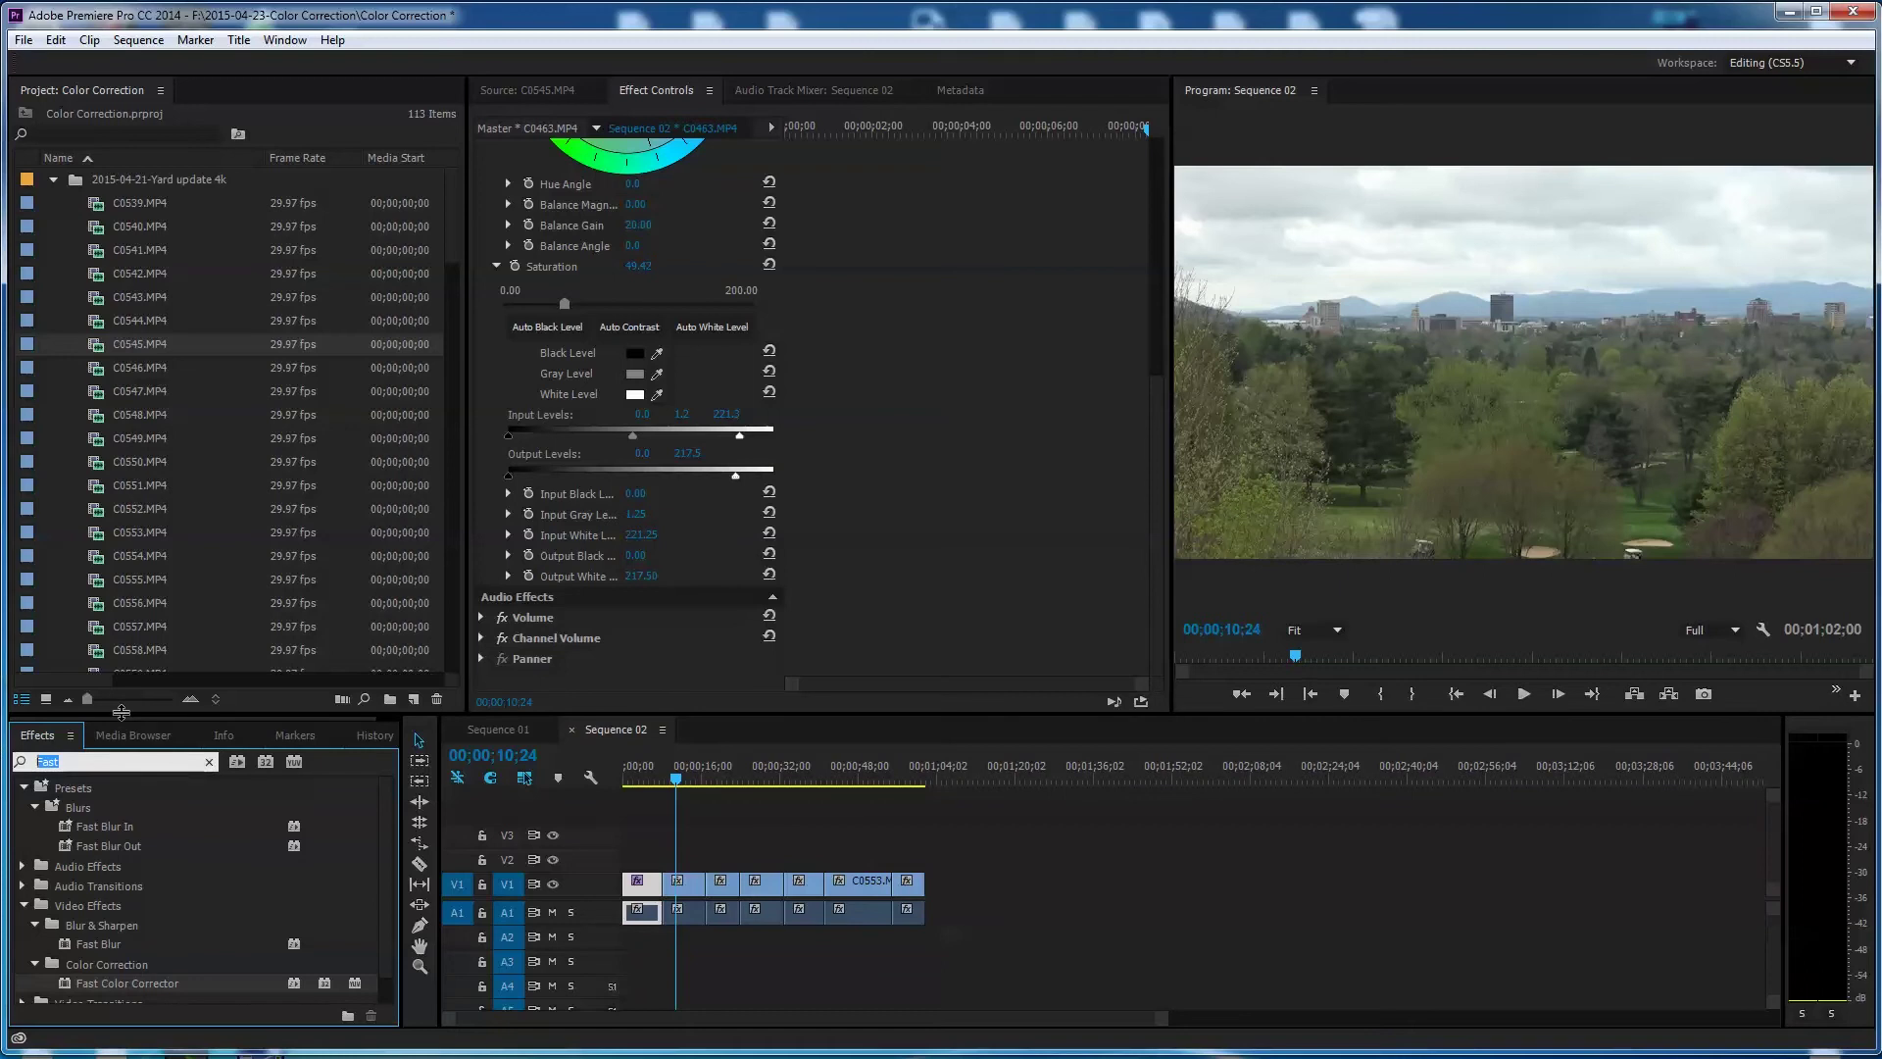
{"action": "type", "text": "bri"}
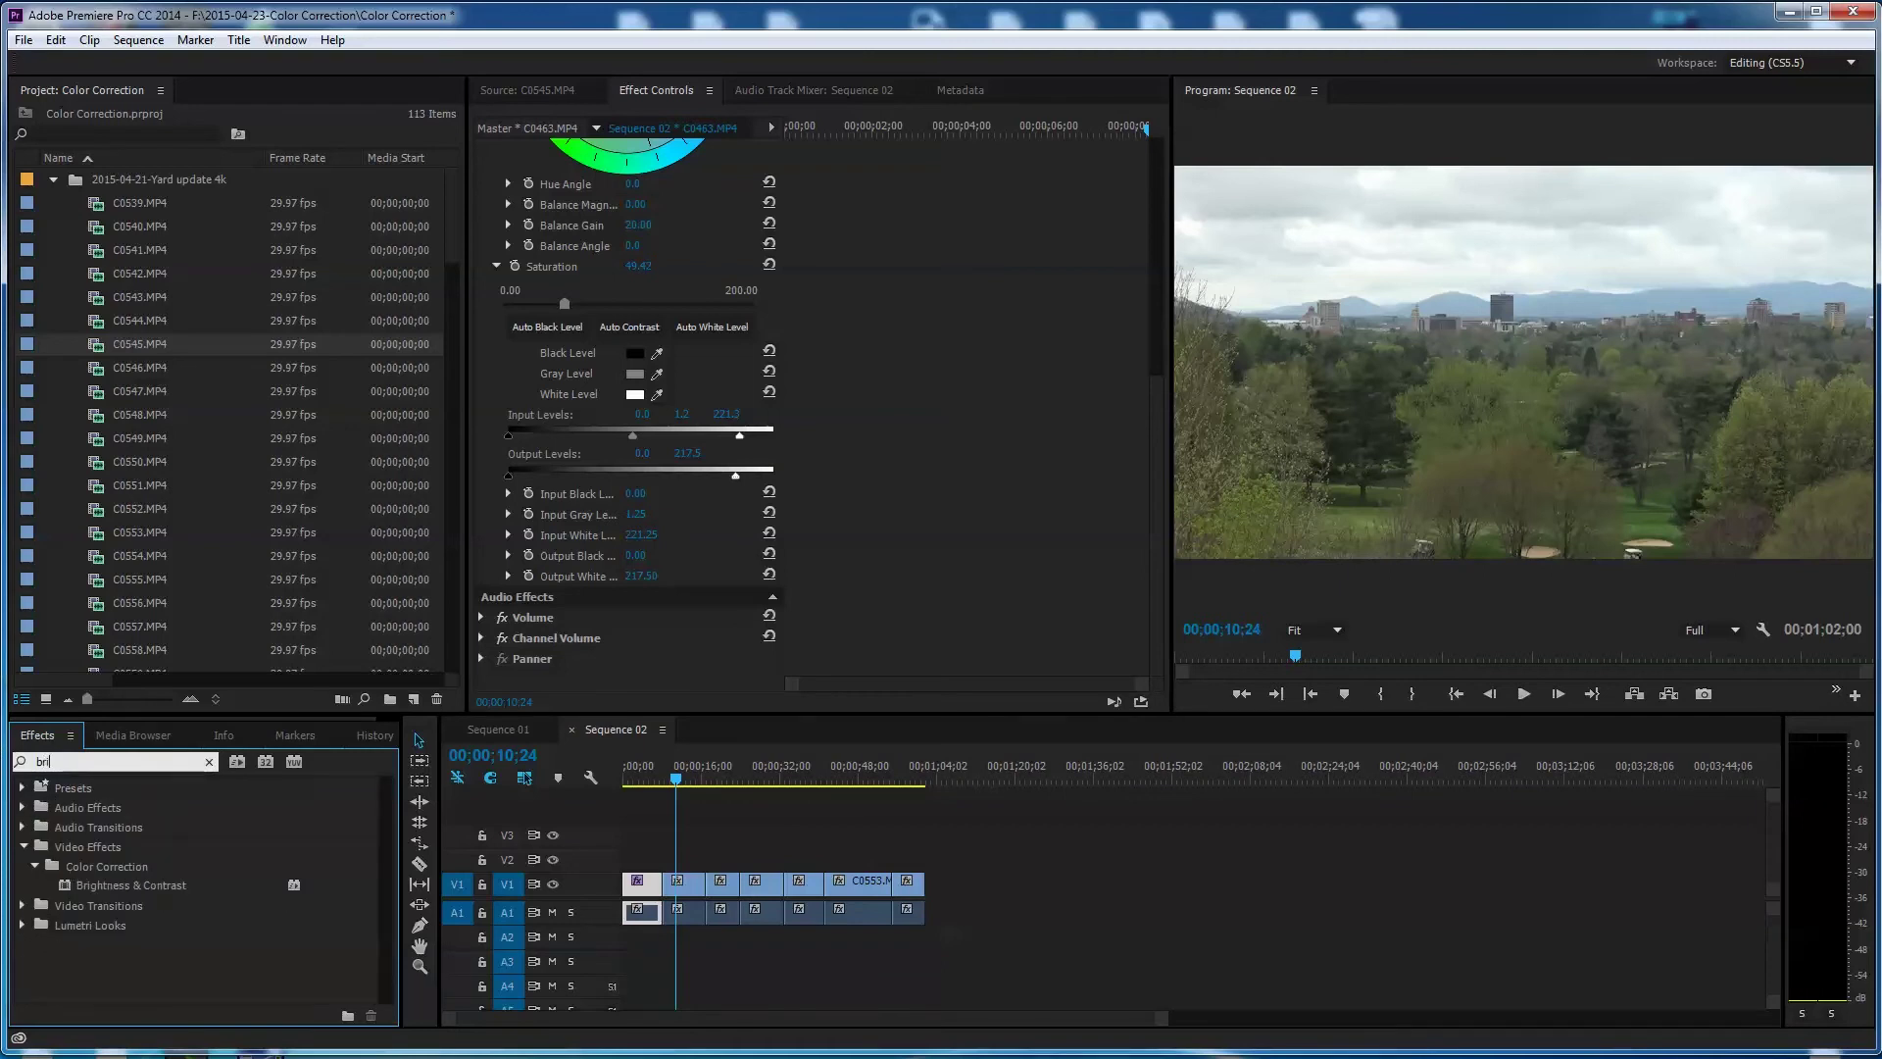
{"action": "left_click_drag", "start_coordinate": [66, 887], "coordinate": [683, 885]}
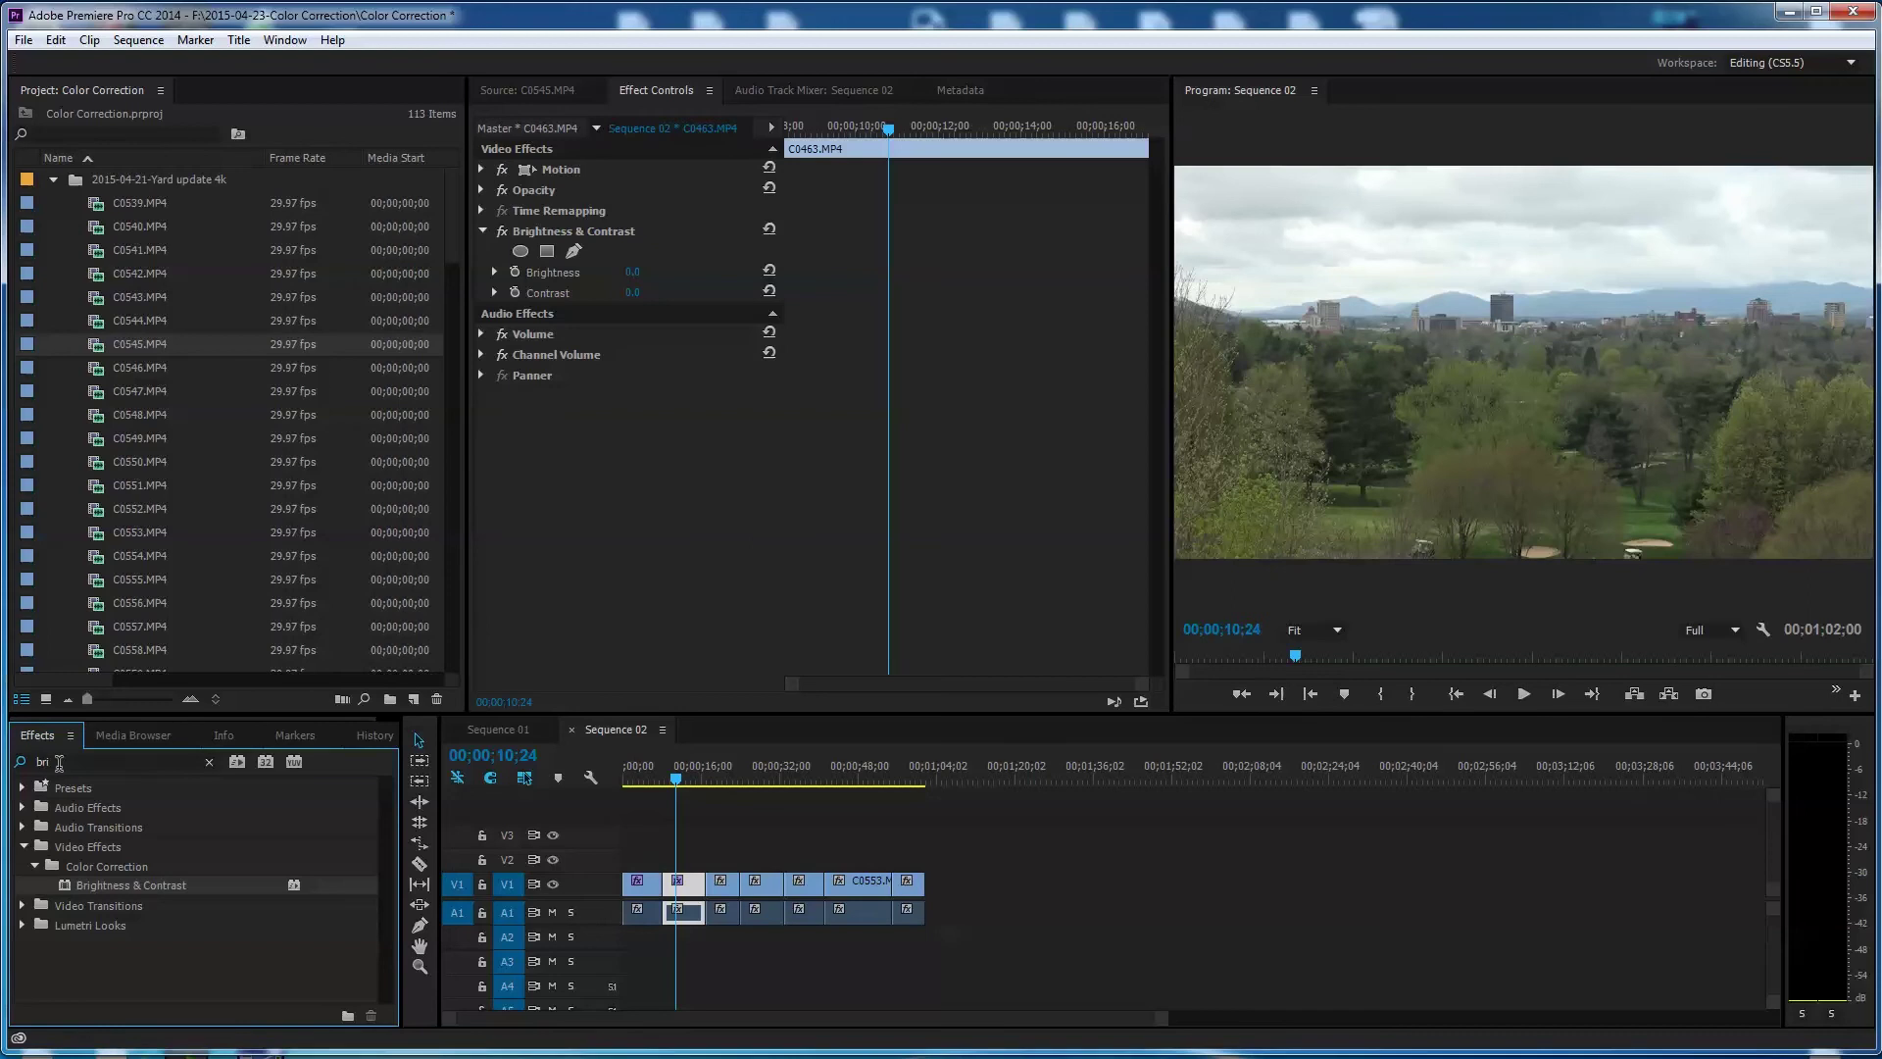
{"action": "left_click", "coordinate": [59, 761]}
- Apply Three-Way Color Corrector via a 'thr' search to the second clip and inspect its Shadows group
{"action": "type", "text": "thr"}
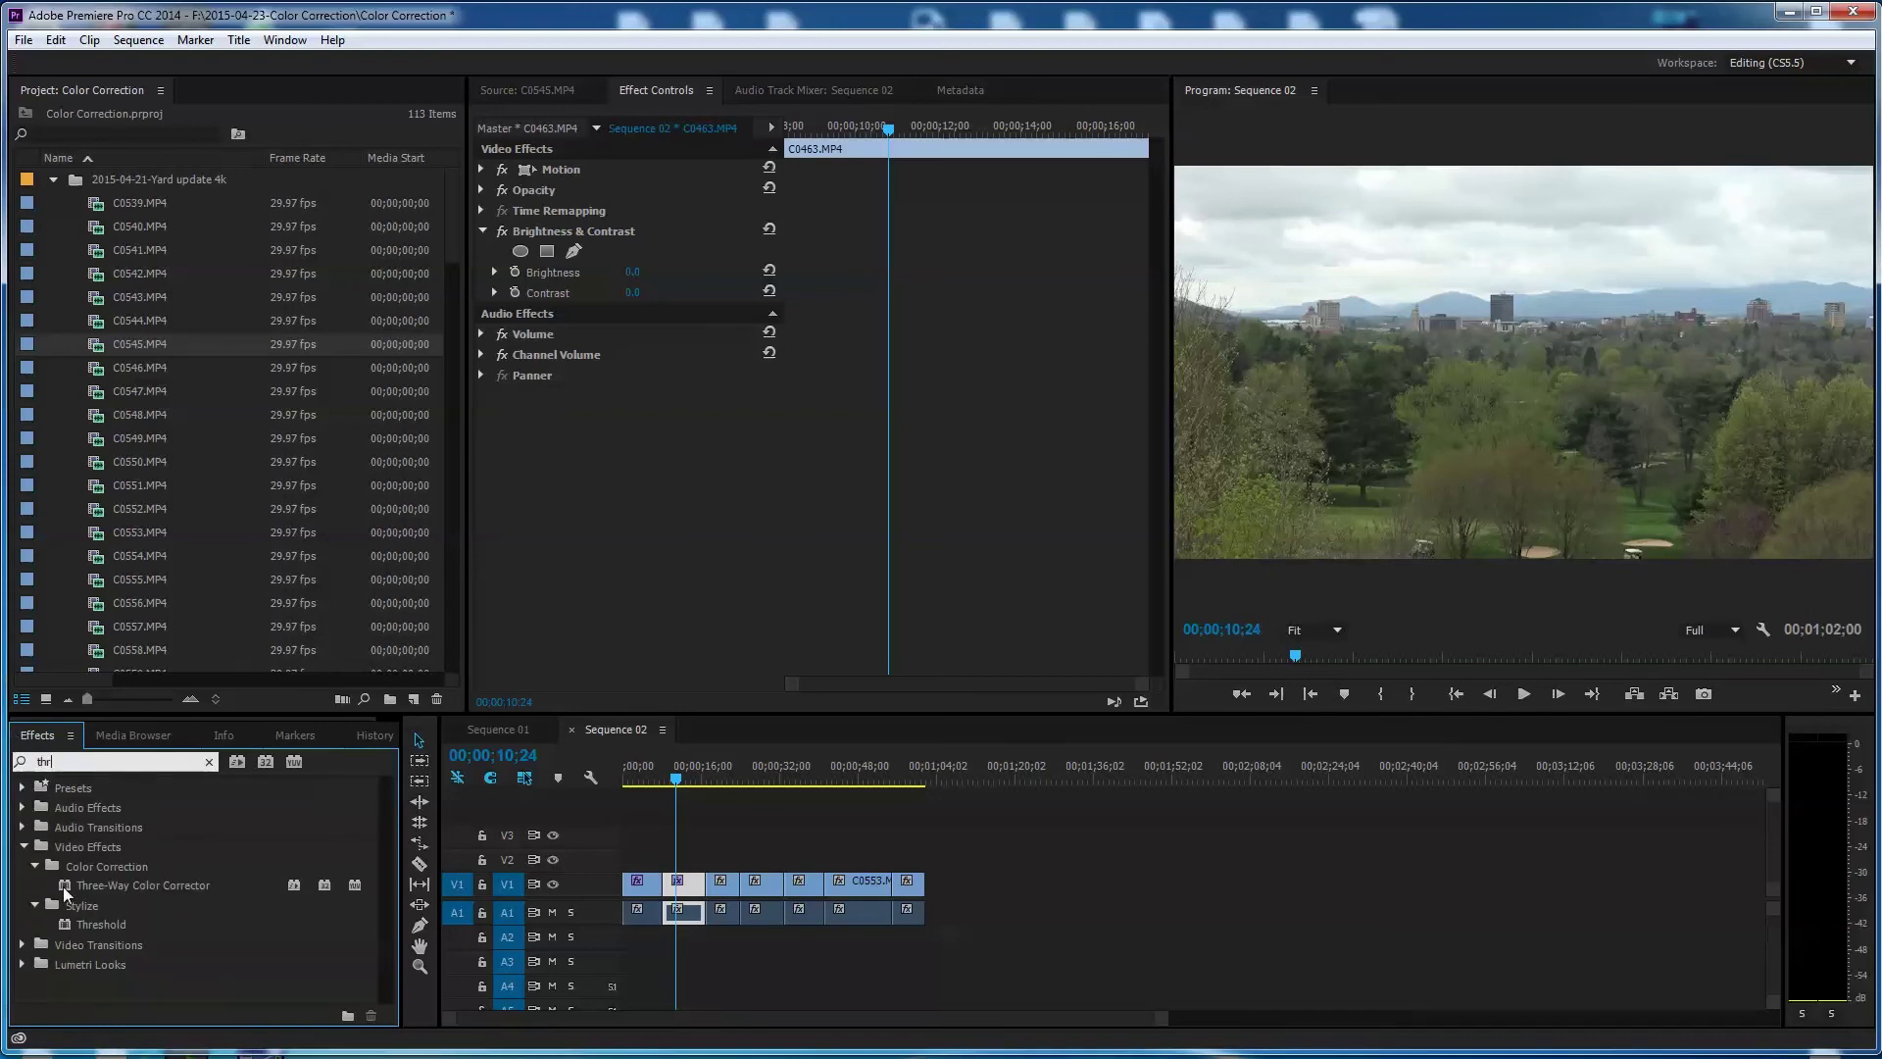
{"action": "left_click_drag", "start_coordinate": [69, 885], "coordinate": [693, 890]}
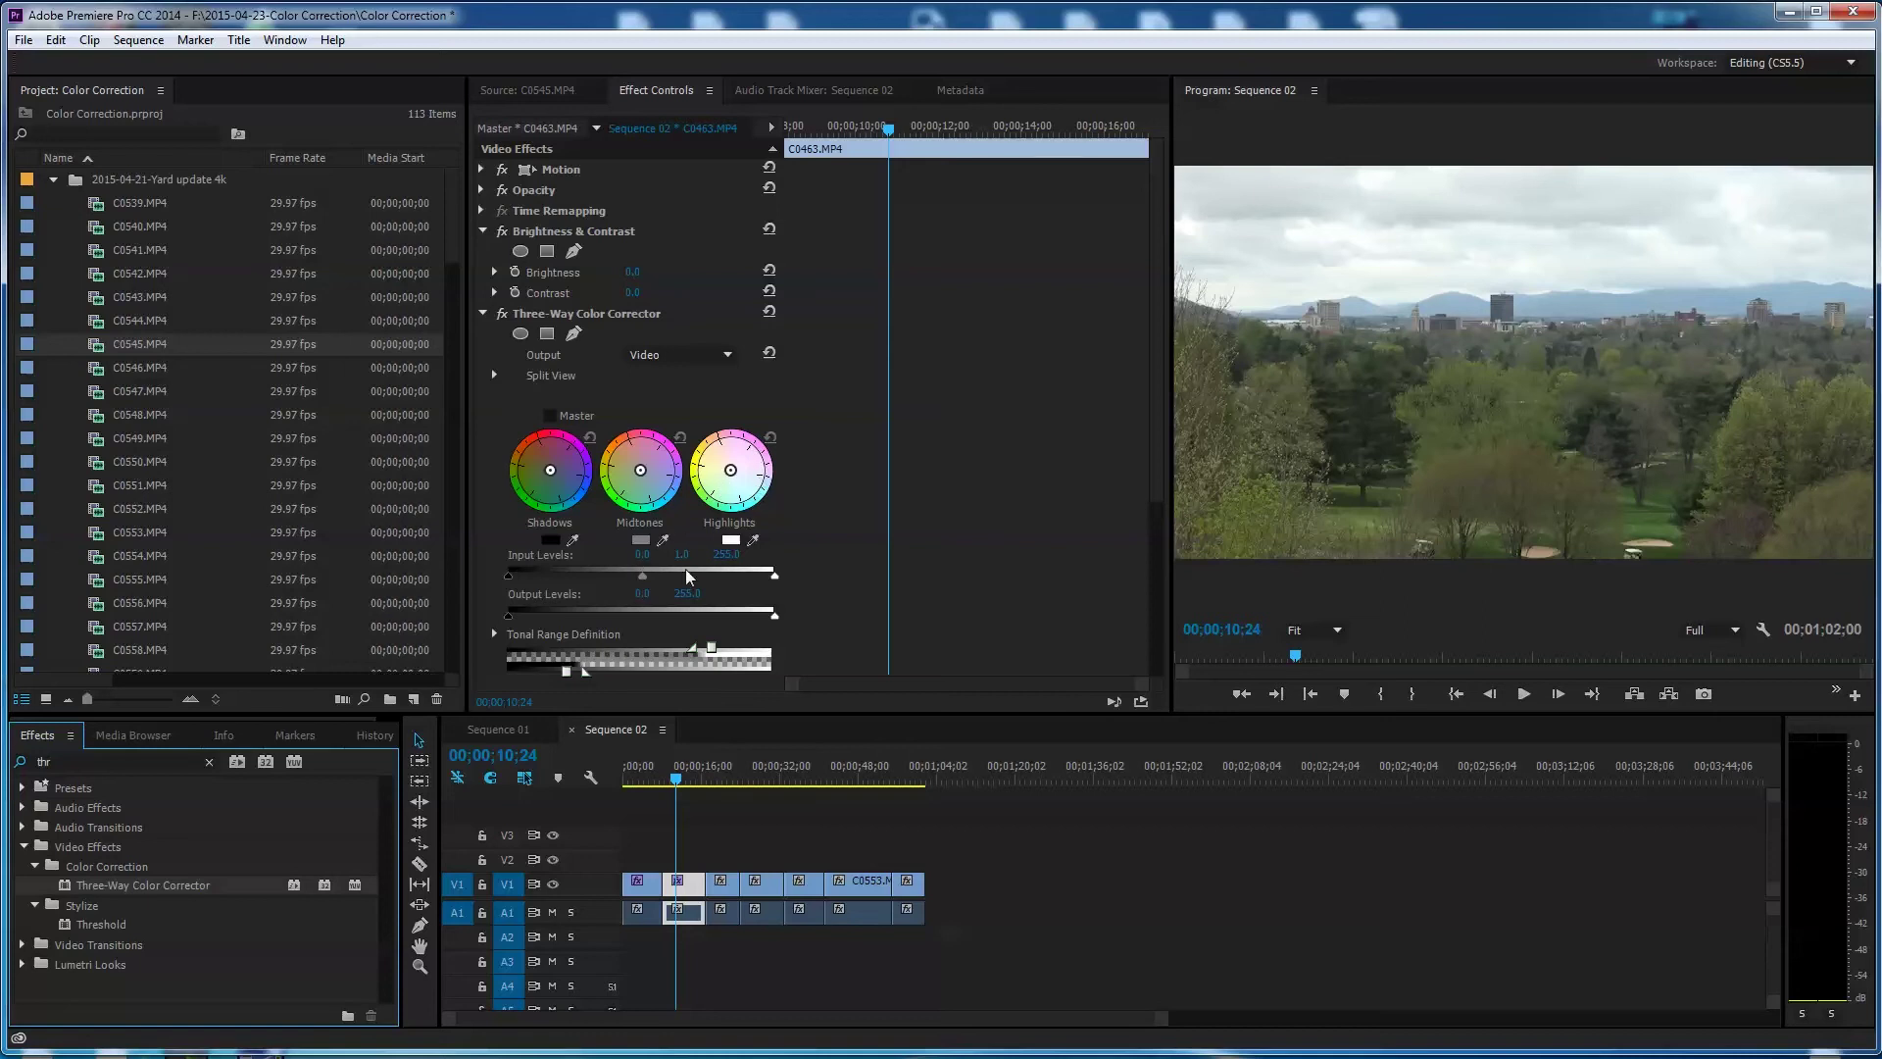
{"action": "left_click_drag", "start_coordinate": [1156, 486], "coordinate": [1144, 630]}
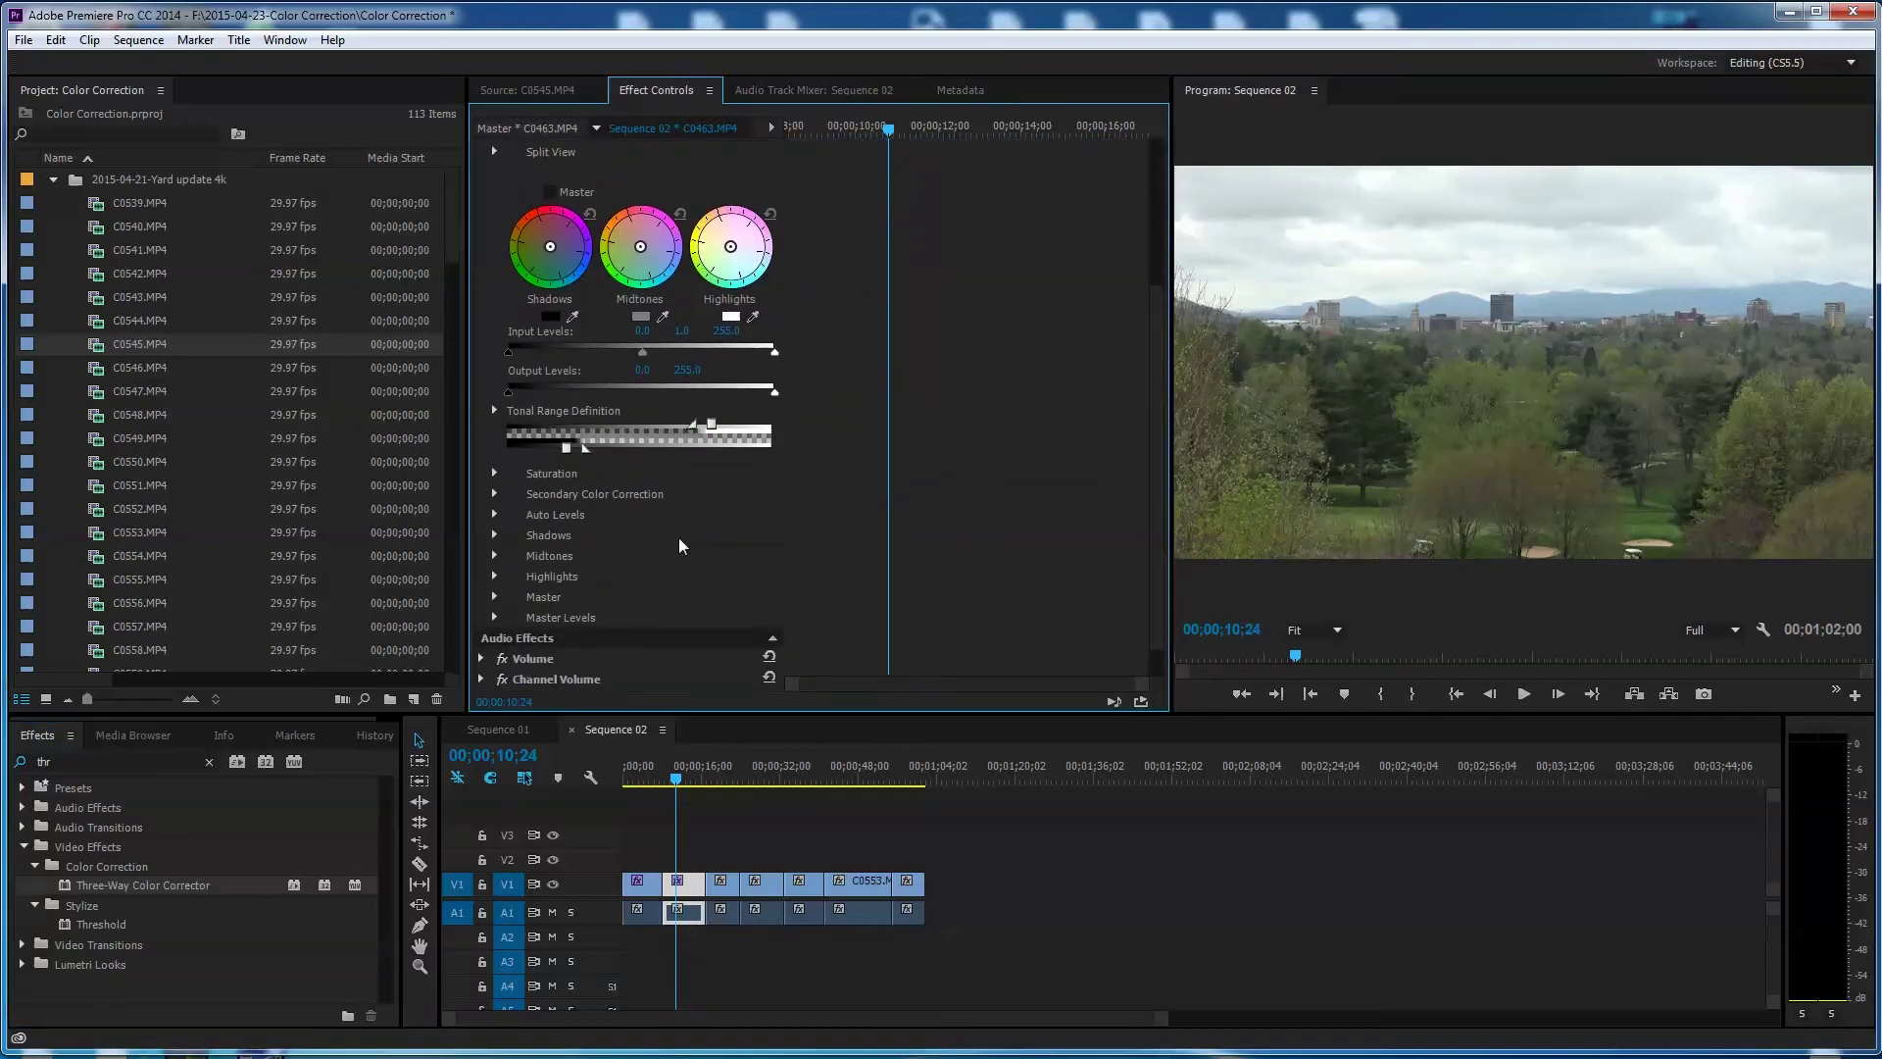
{"action": "left_click", "coordinate": [495, 535]}
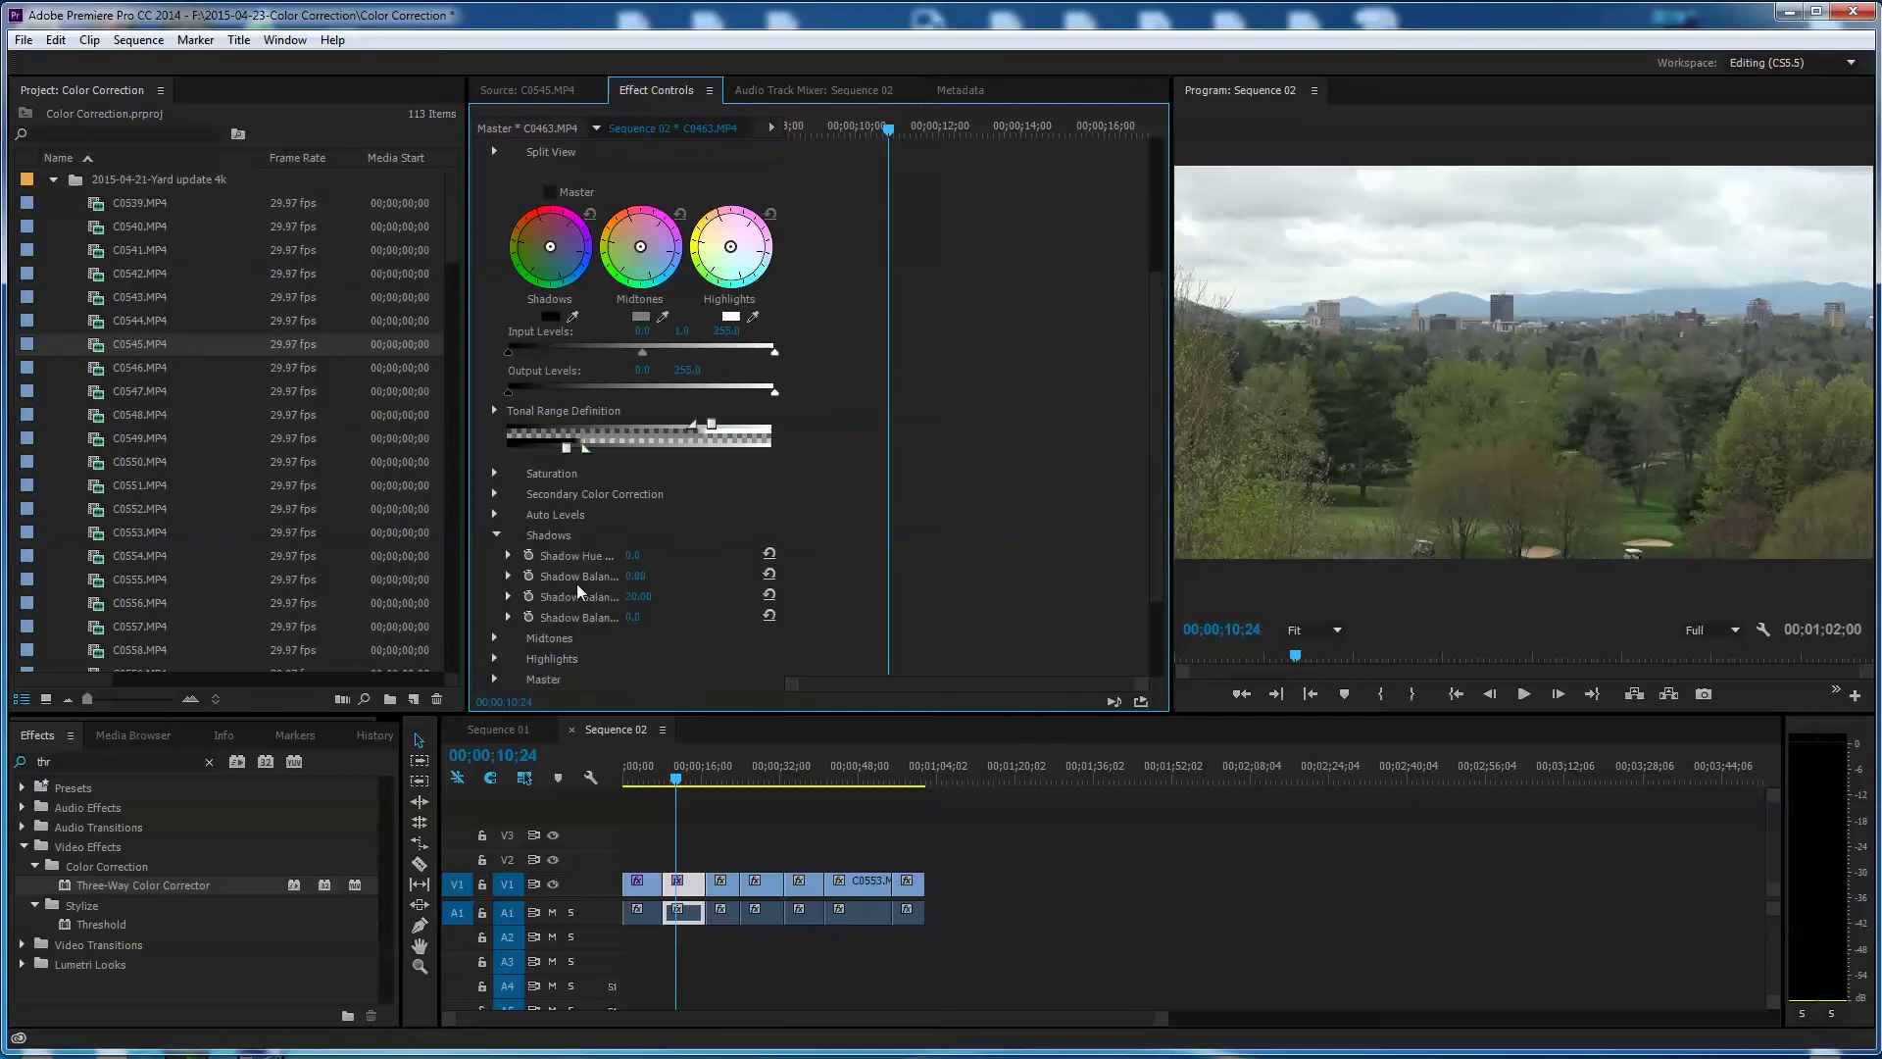
{"action": "left_click", "coordinate": [495, 535]}
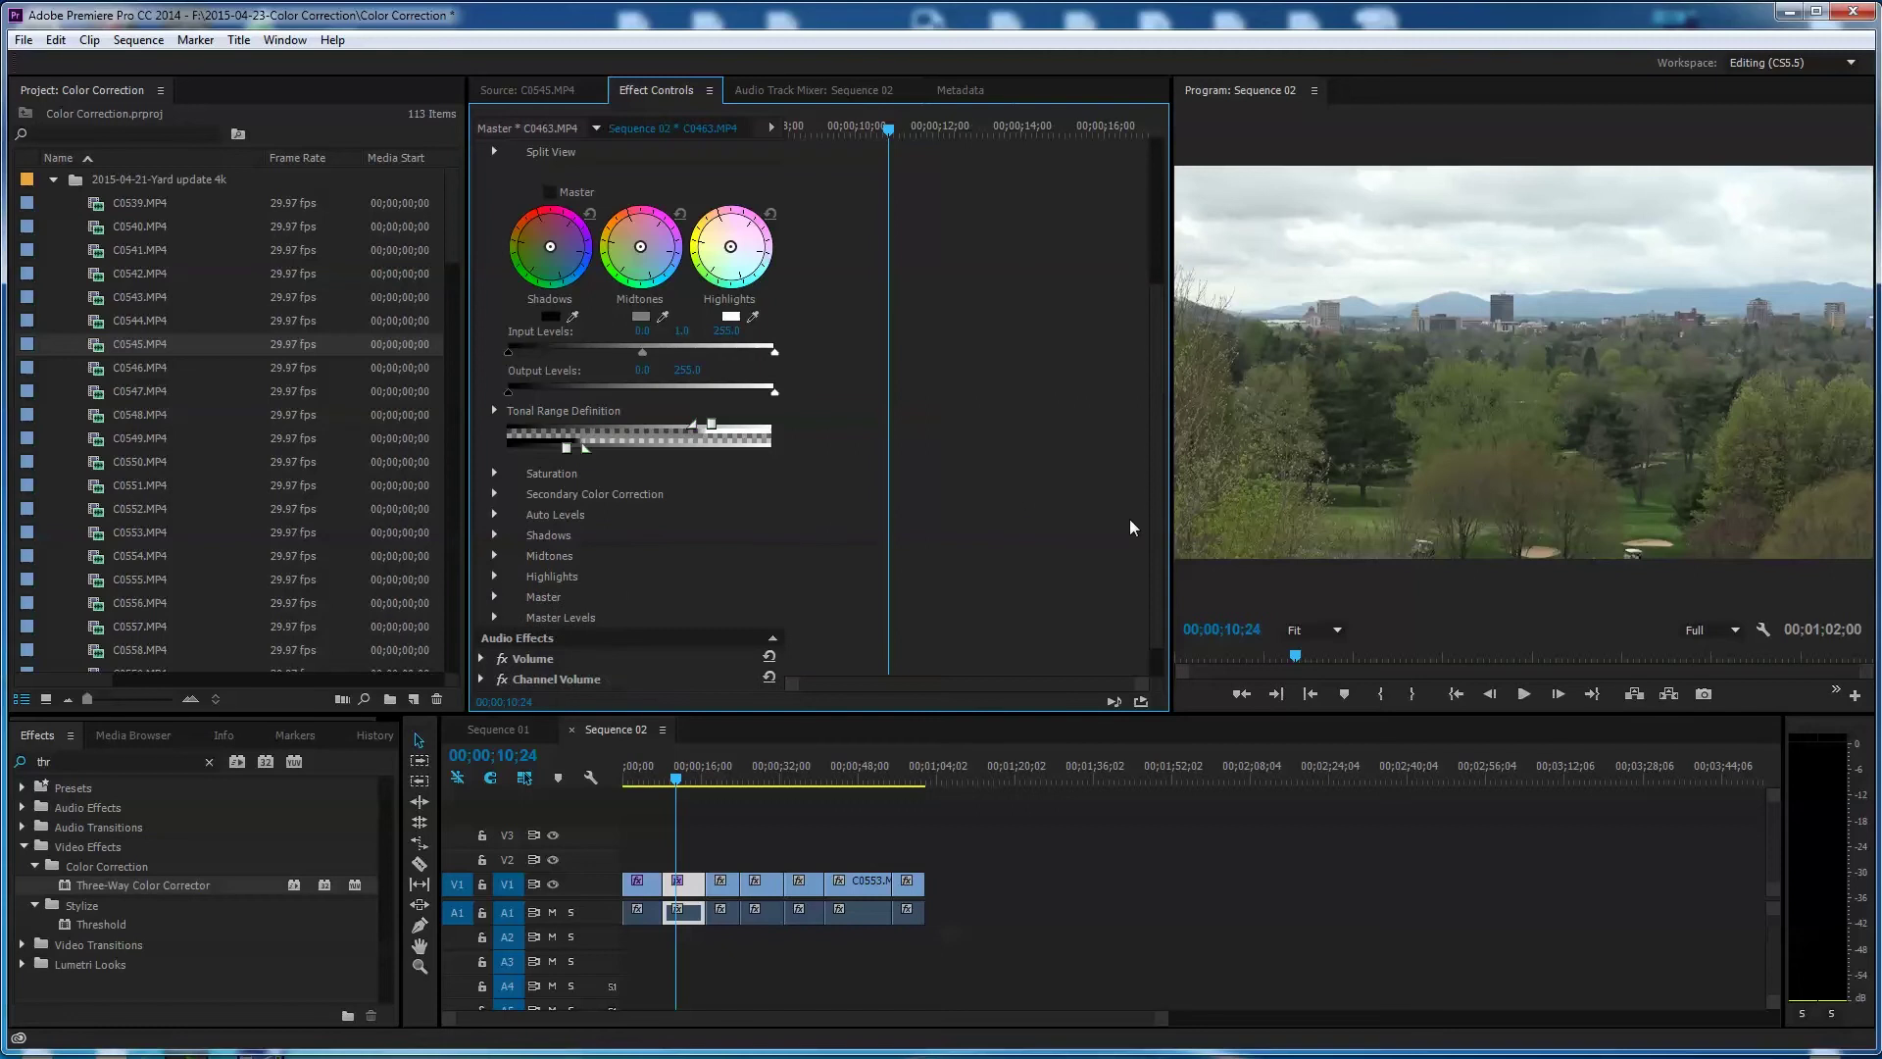
{"action": "scroll", "coordinate": [1156, 535], "scroll_direction": "down", "scroll_amount": 1}
{"action": "scroll", "coordinate": [1162, 590], "scroll_direction": "up", "scroll_amount": 7}
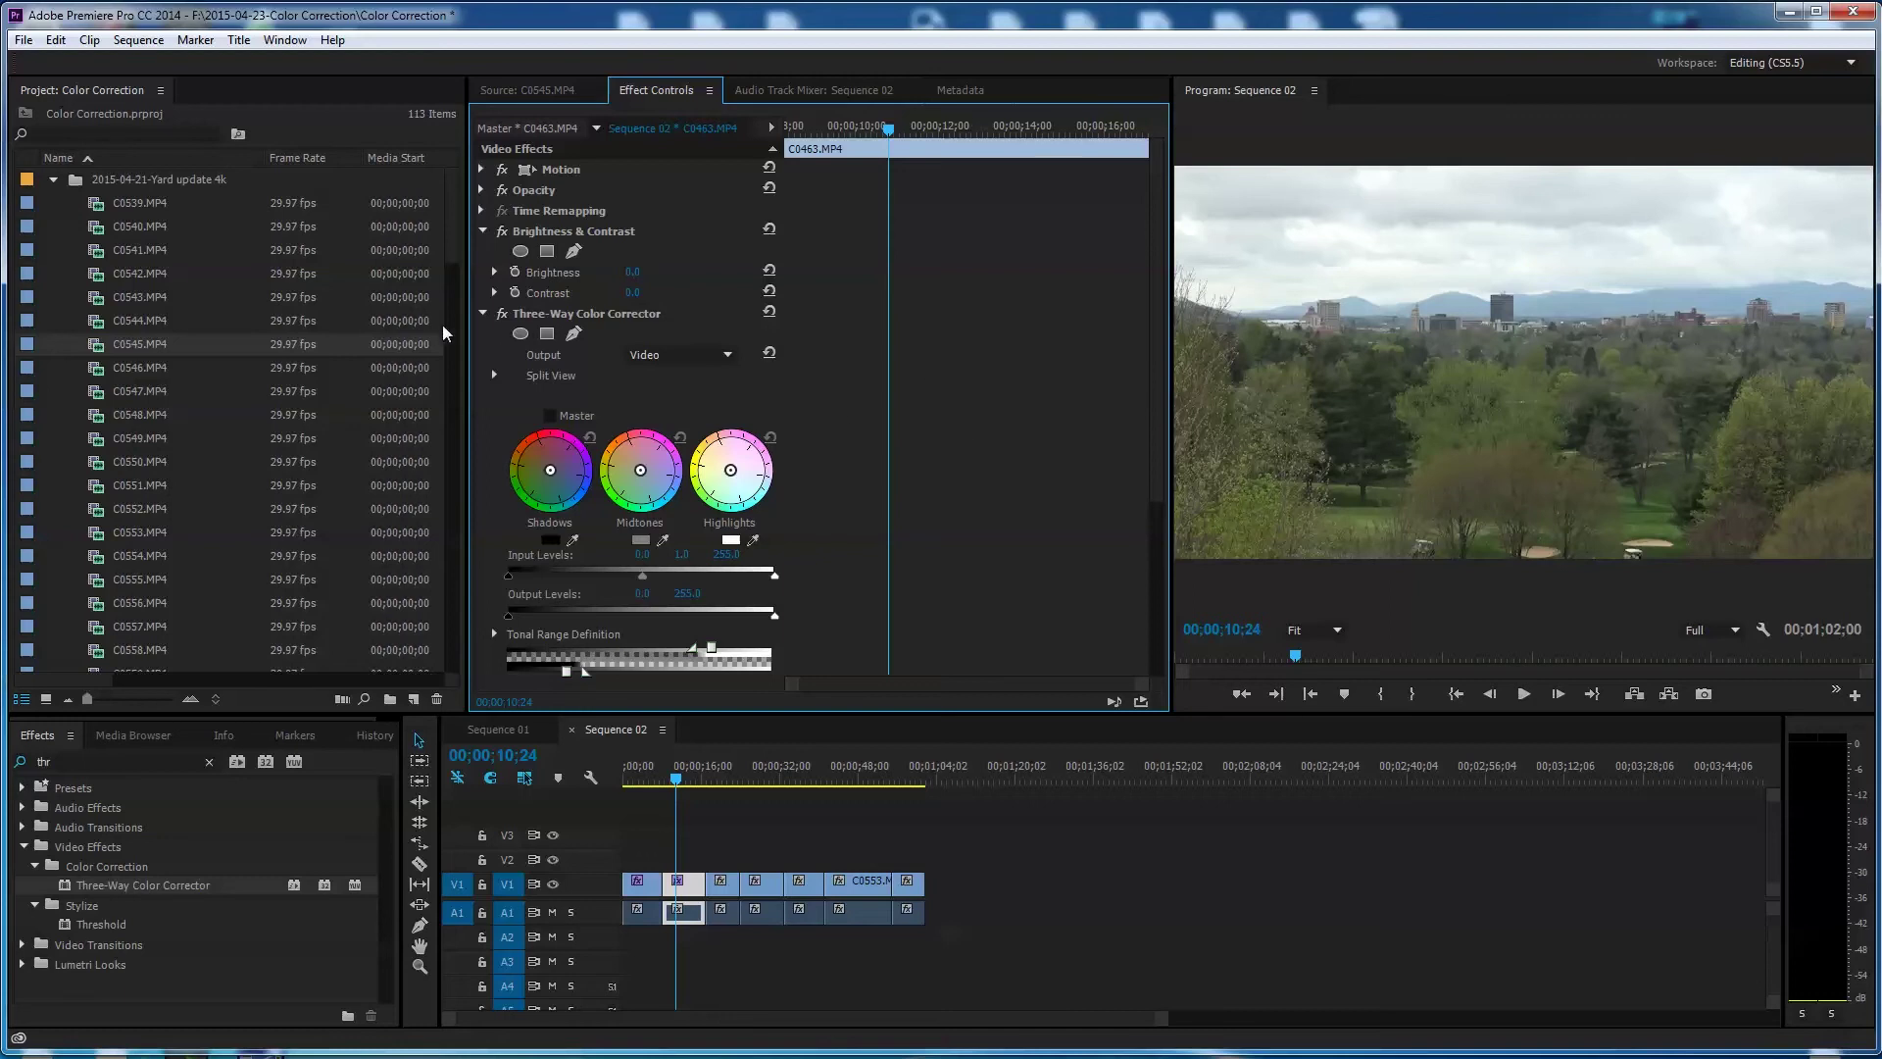
- Lower the Brightness & Contrast brightness slightly to -3.5
{"action": "left_click", "coordinate": [494, 273]}
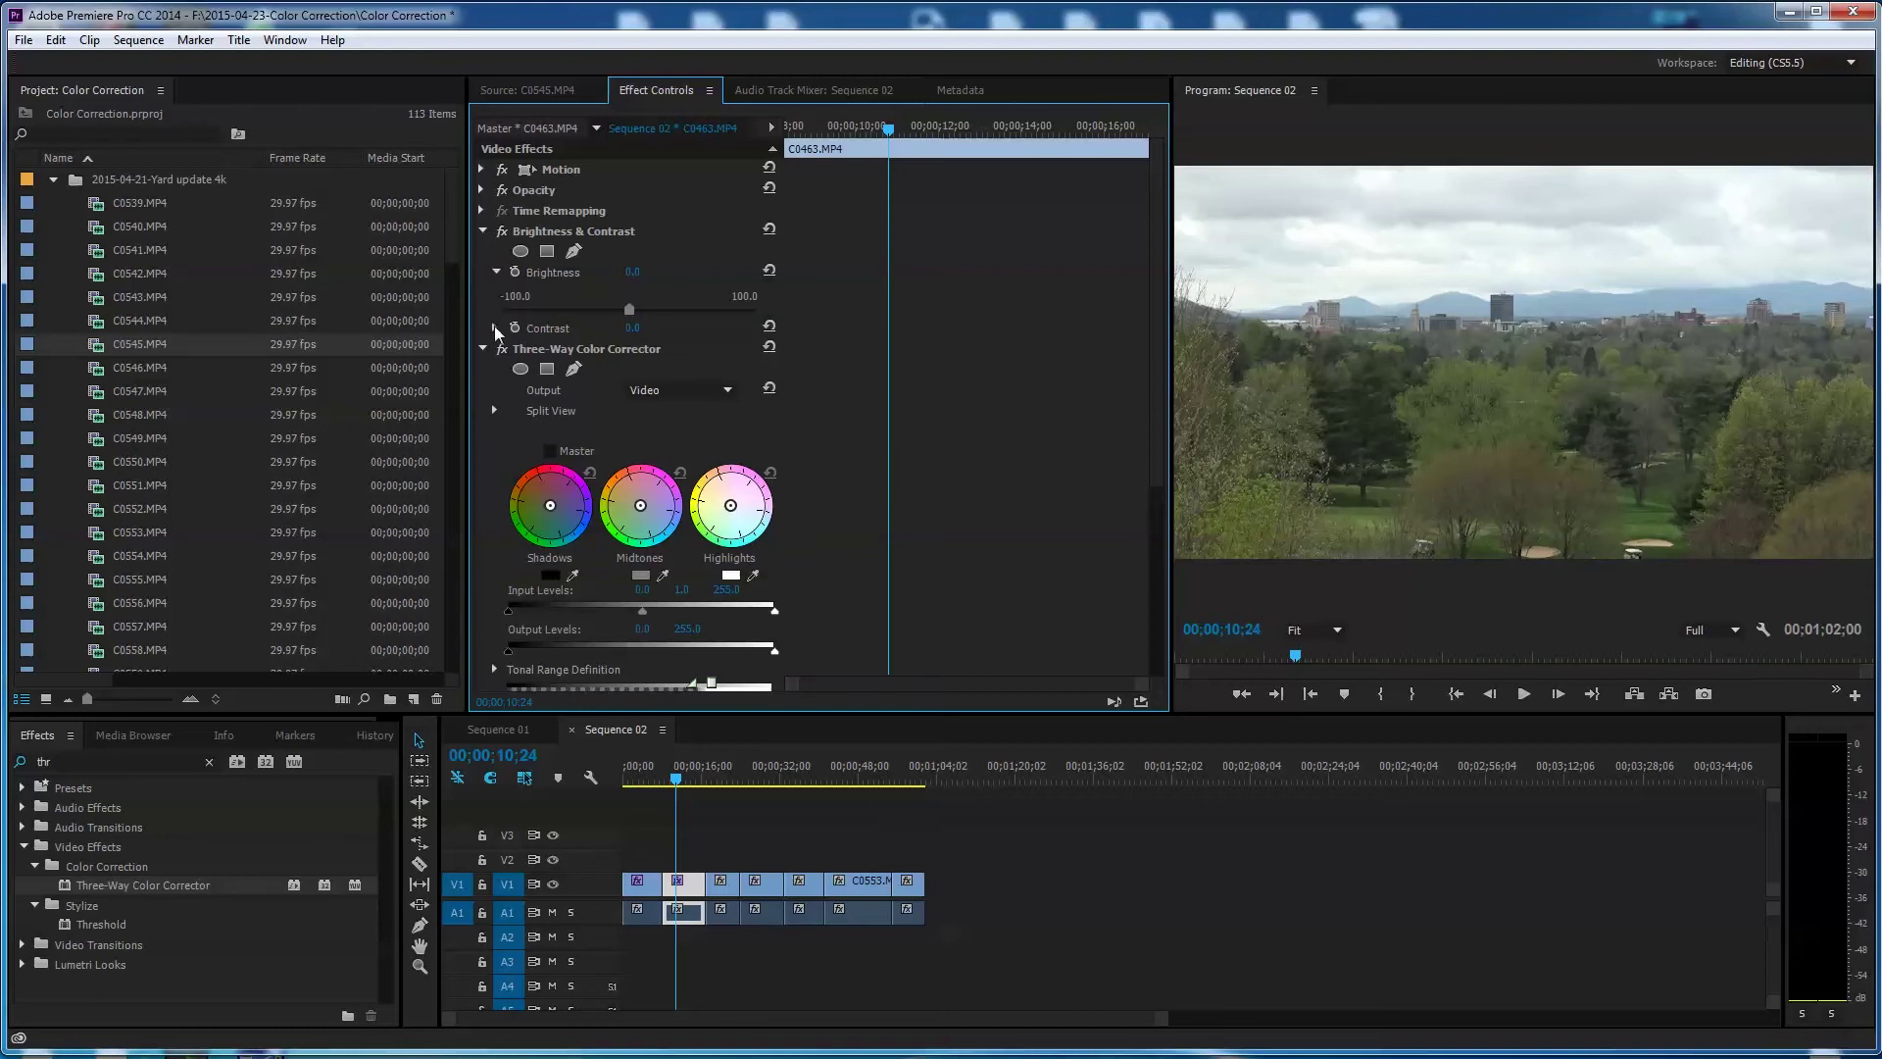
{"action": "left_click", "coordinate": [494, 328]}
{"action": "left_click_drag", "start_coordinate": [629, 310], "coordinate": [601, 319]}
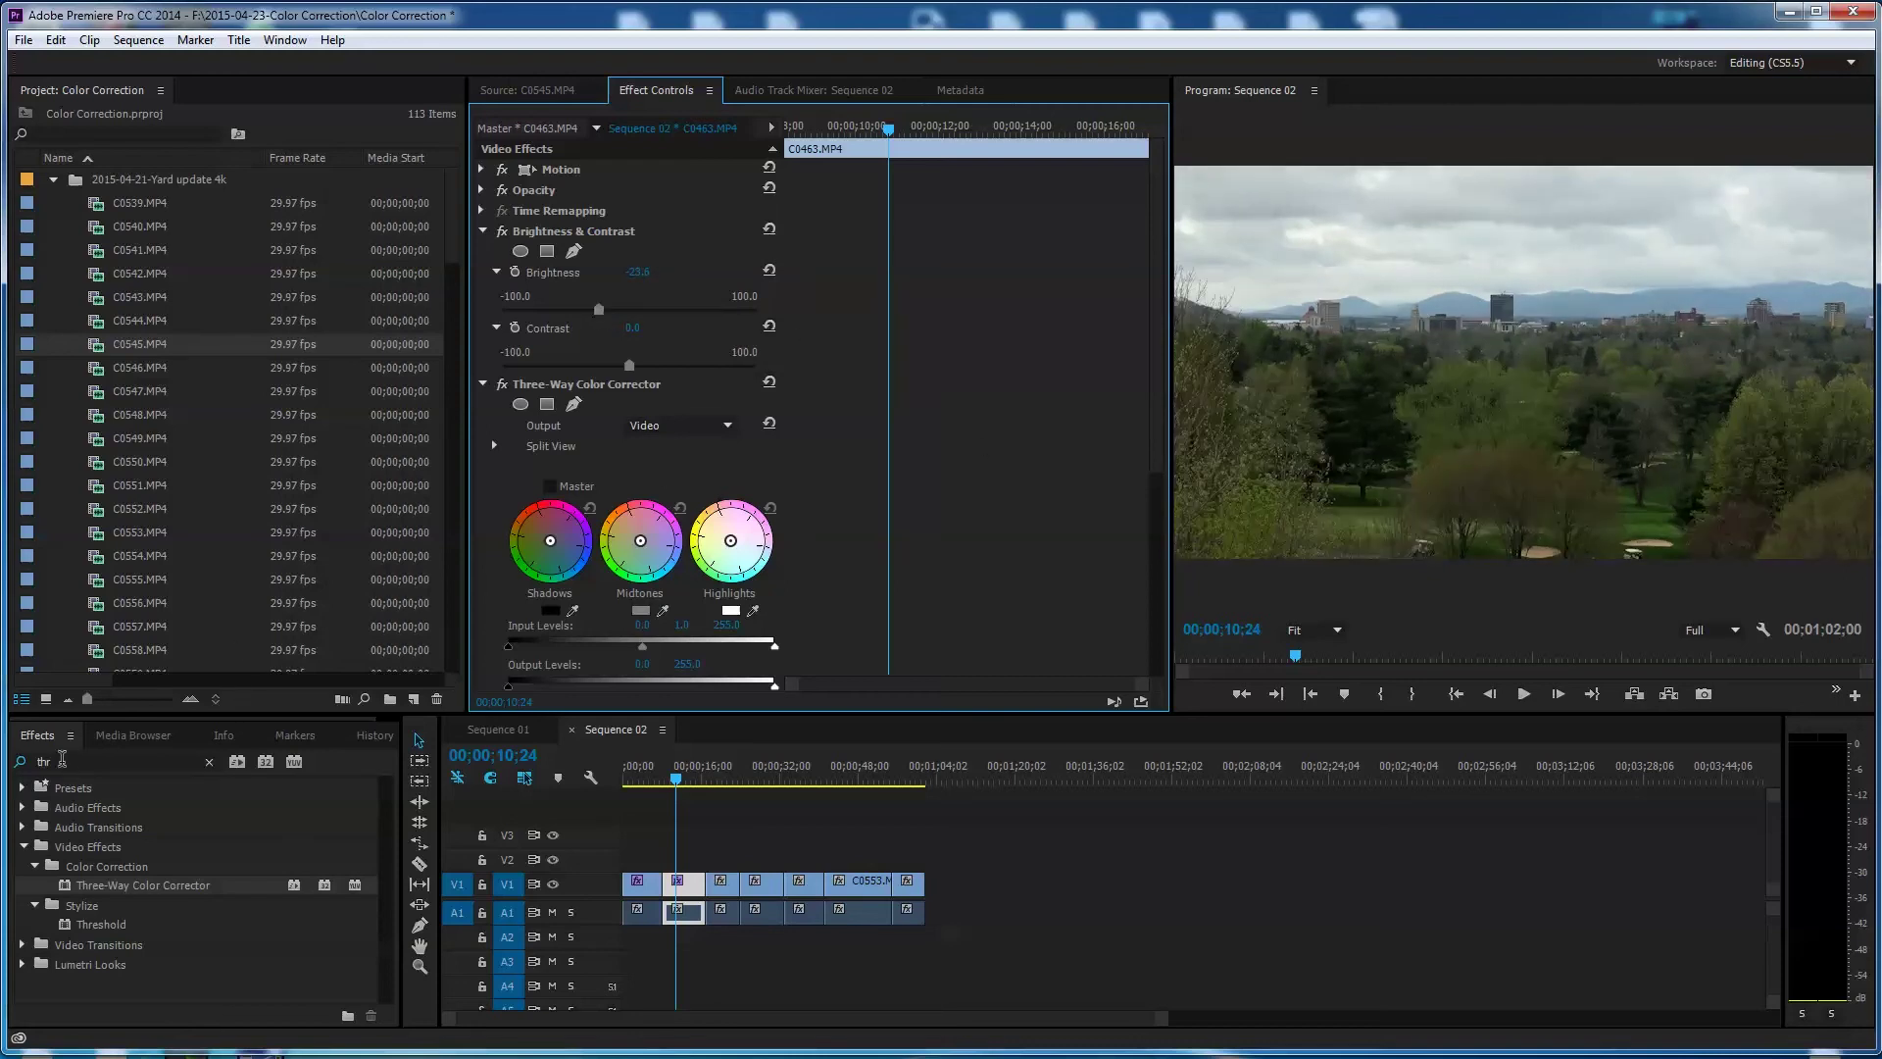
- Apply Shadow/Highlight from a 'shad' search to the V1 clip and set Blend With Original to 60%
{"action": "left_click", "coordinate": [61, 760]}
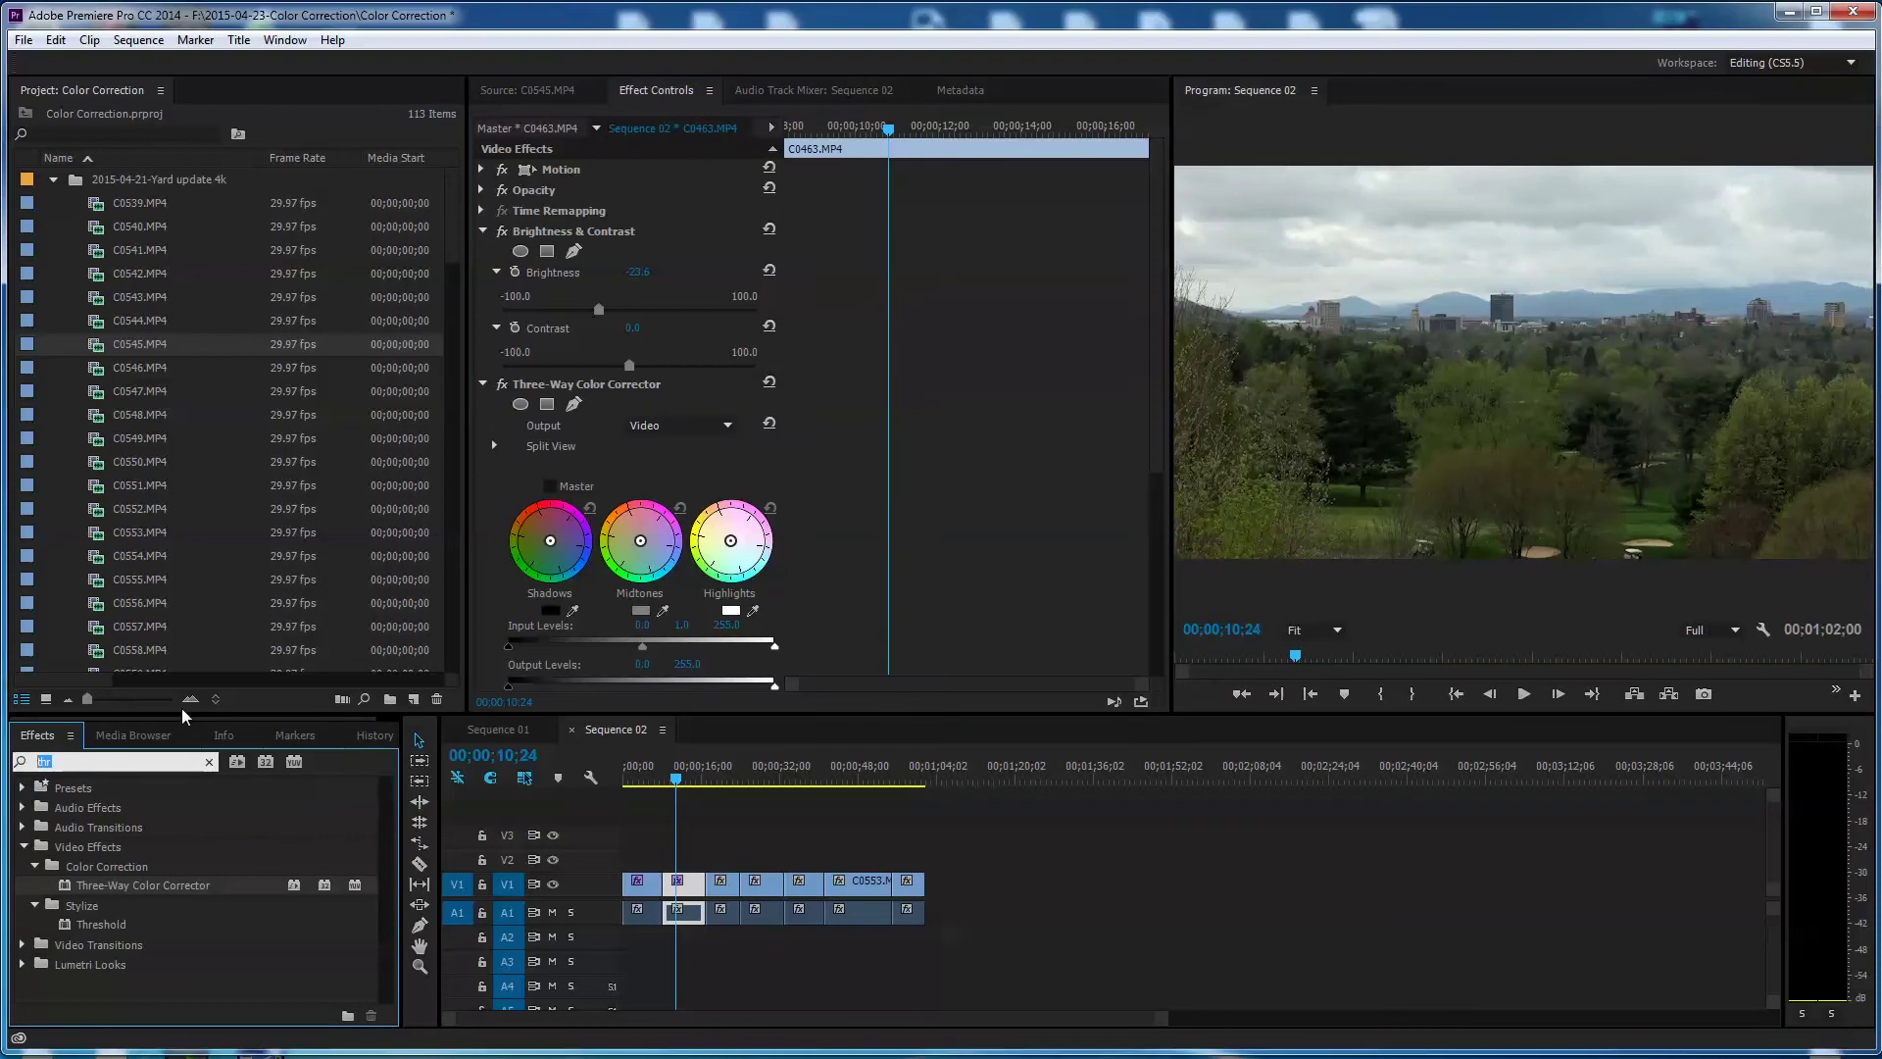
{"action": "type", "text": "shad"}
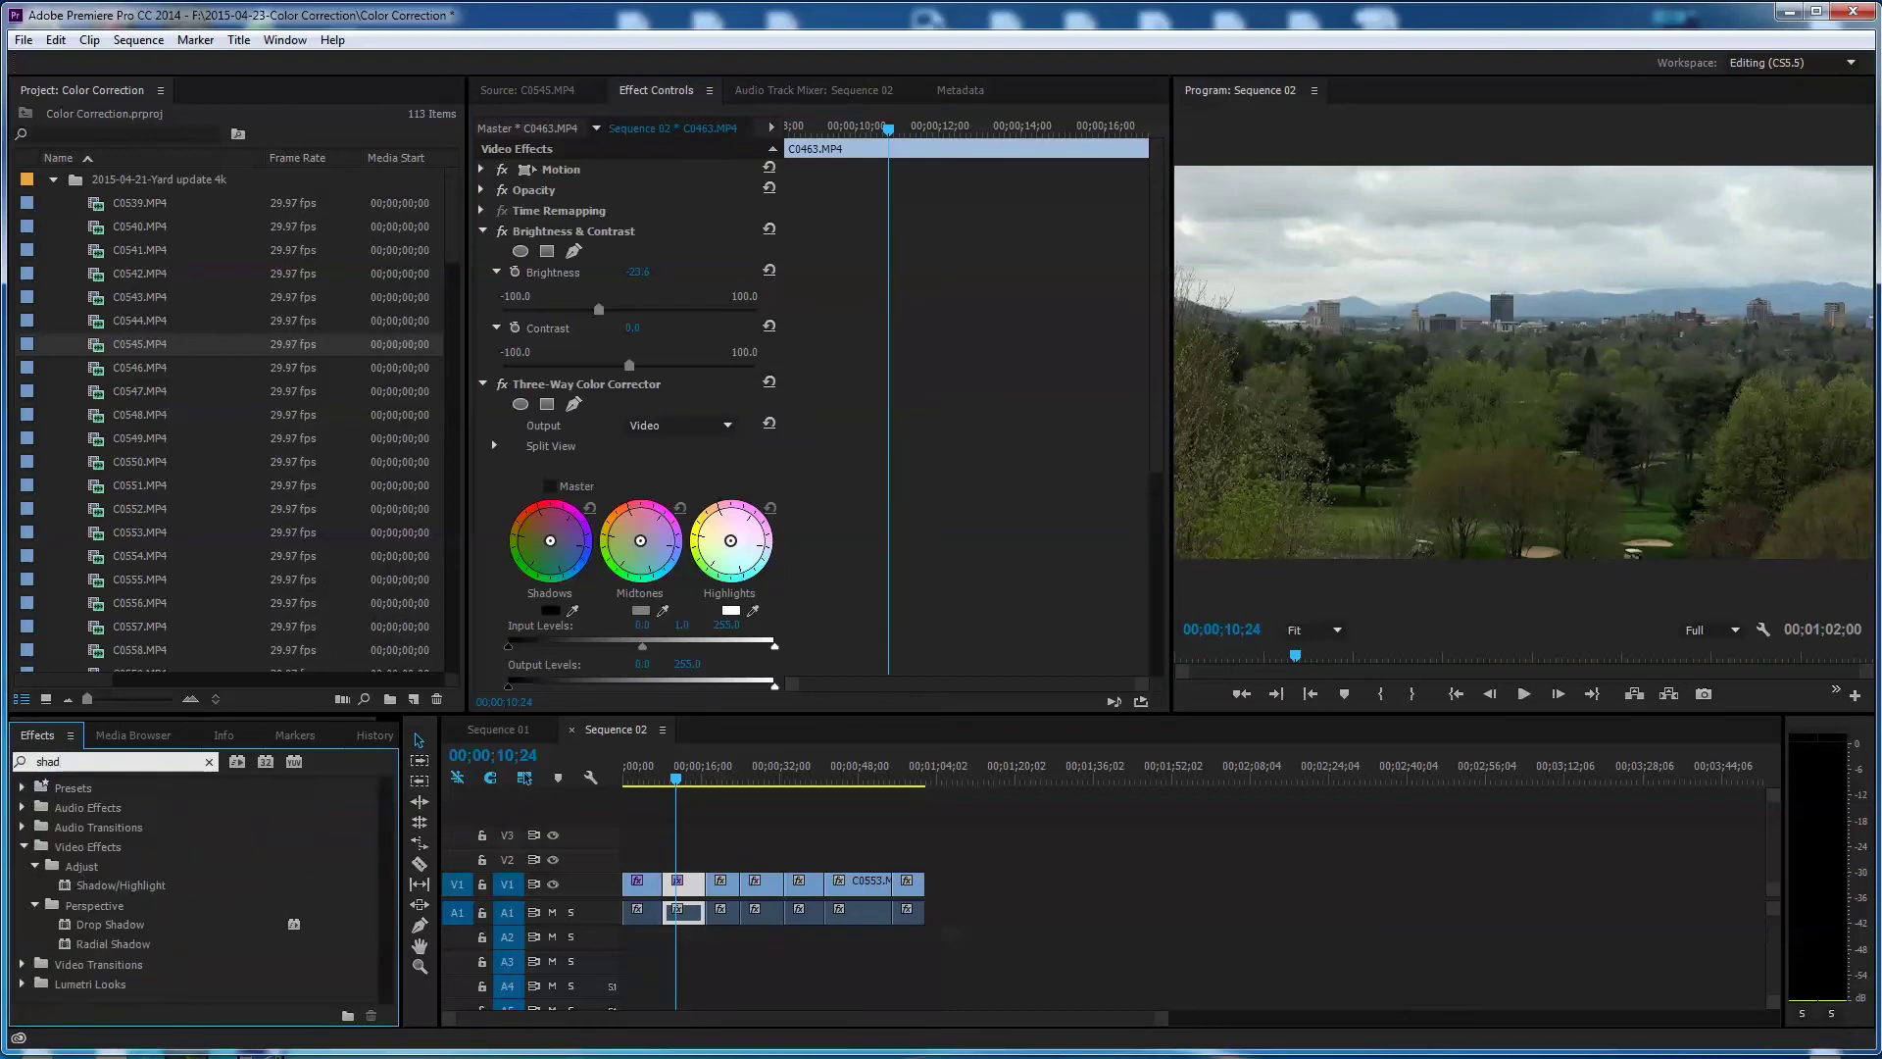
{"action": "left_click_drag", "start_coordinate": [74, 885], "coordinate": [680, 894]}
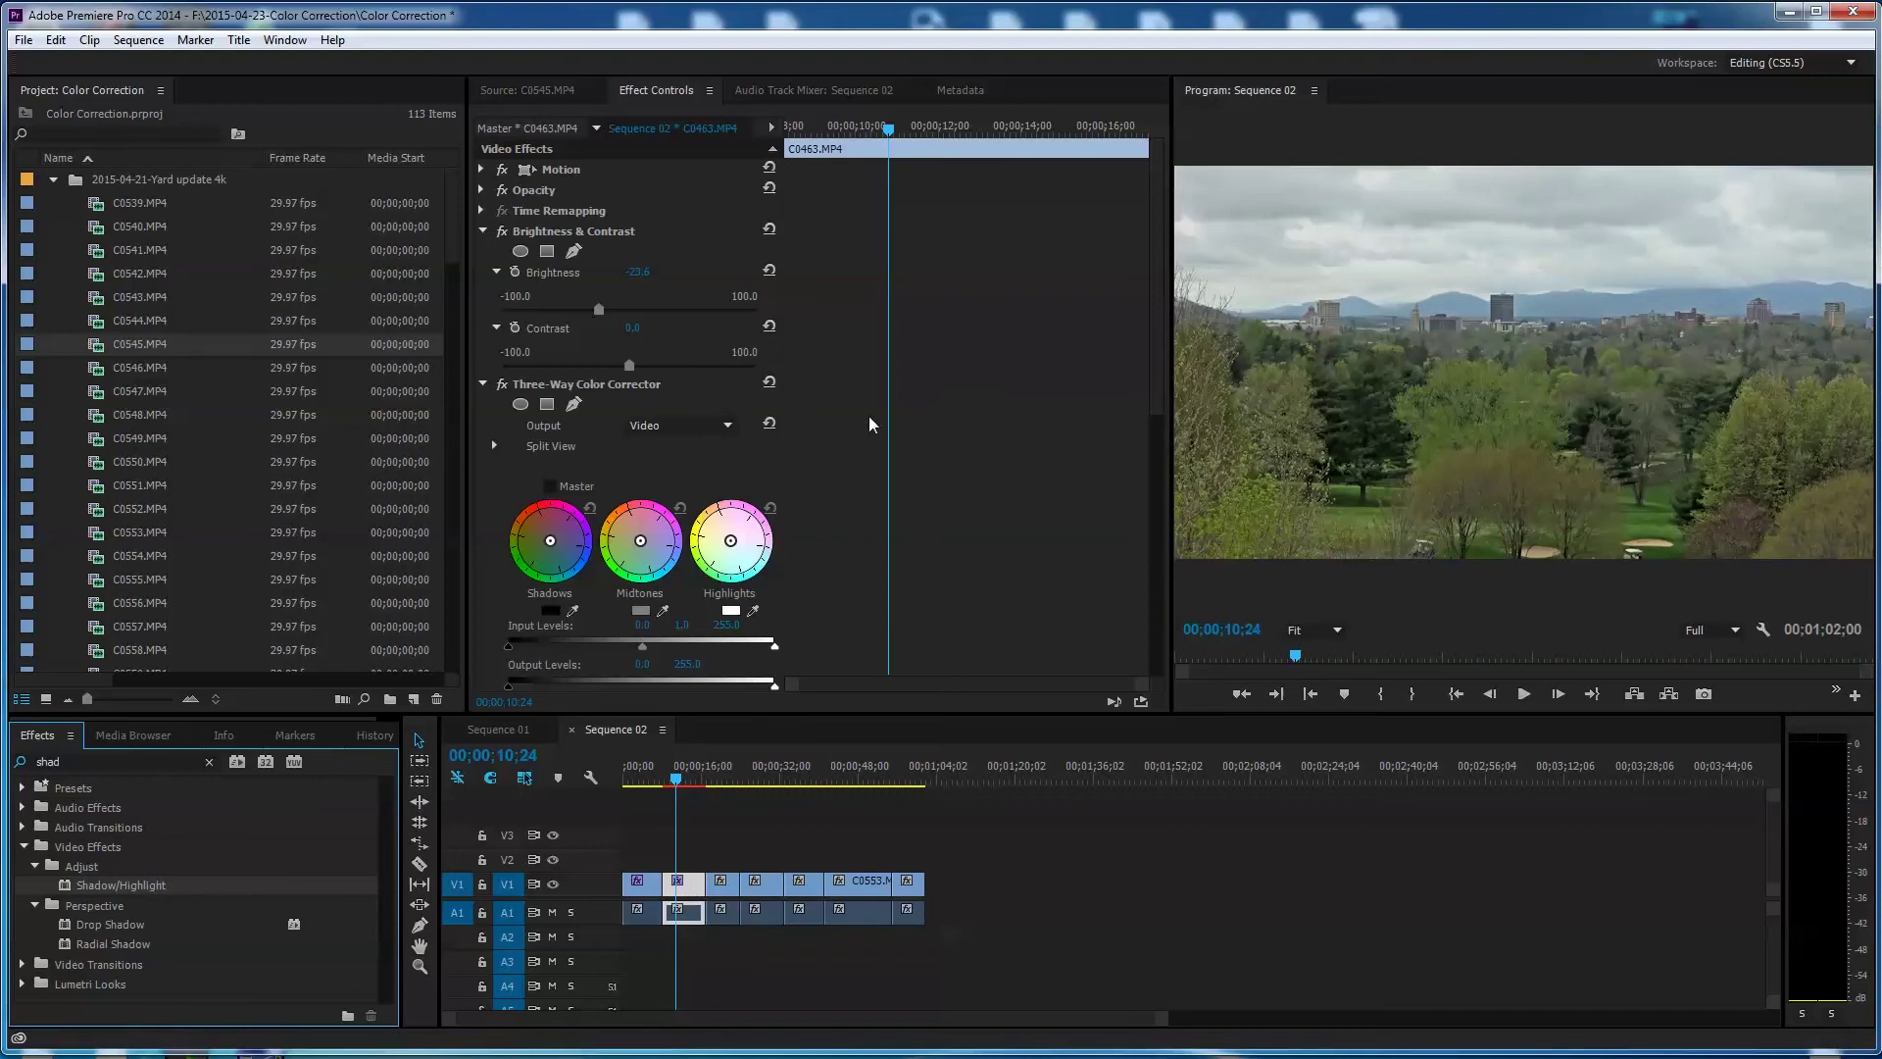
{"action": "scroll", "coordinate": [1155, 466], "scroll_direction": "down", "scroll_amount": 2}
{"action": "left_click_drag", "start_coordinate": [1155, 466], "coordinate": [1139, 650]}
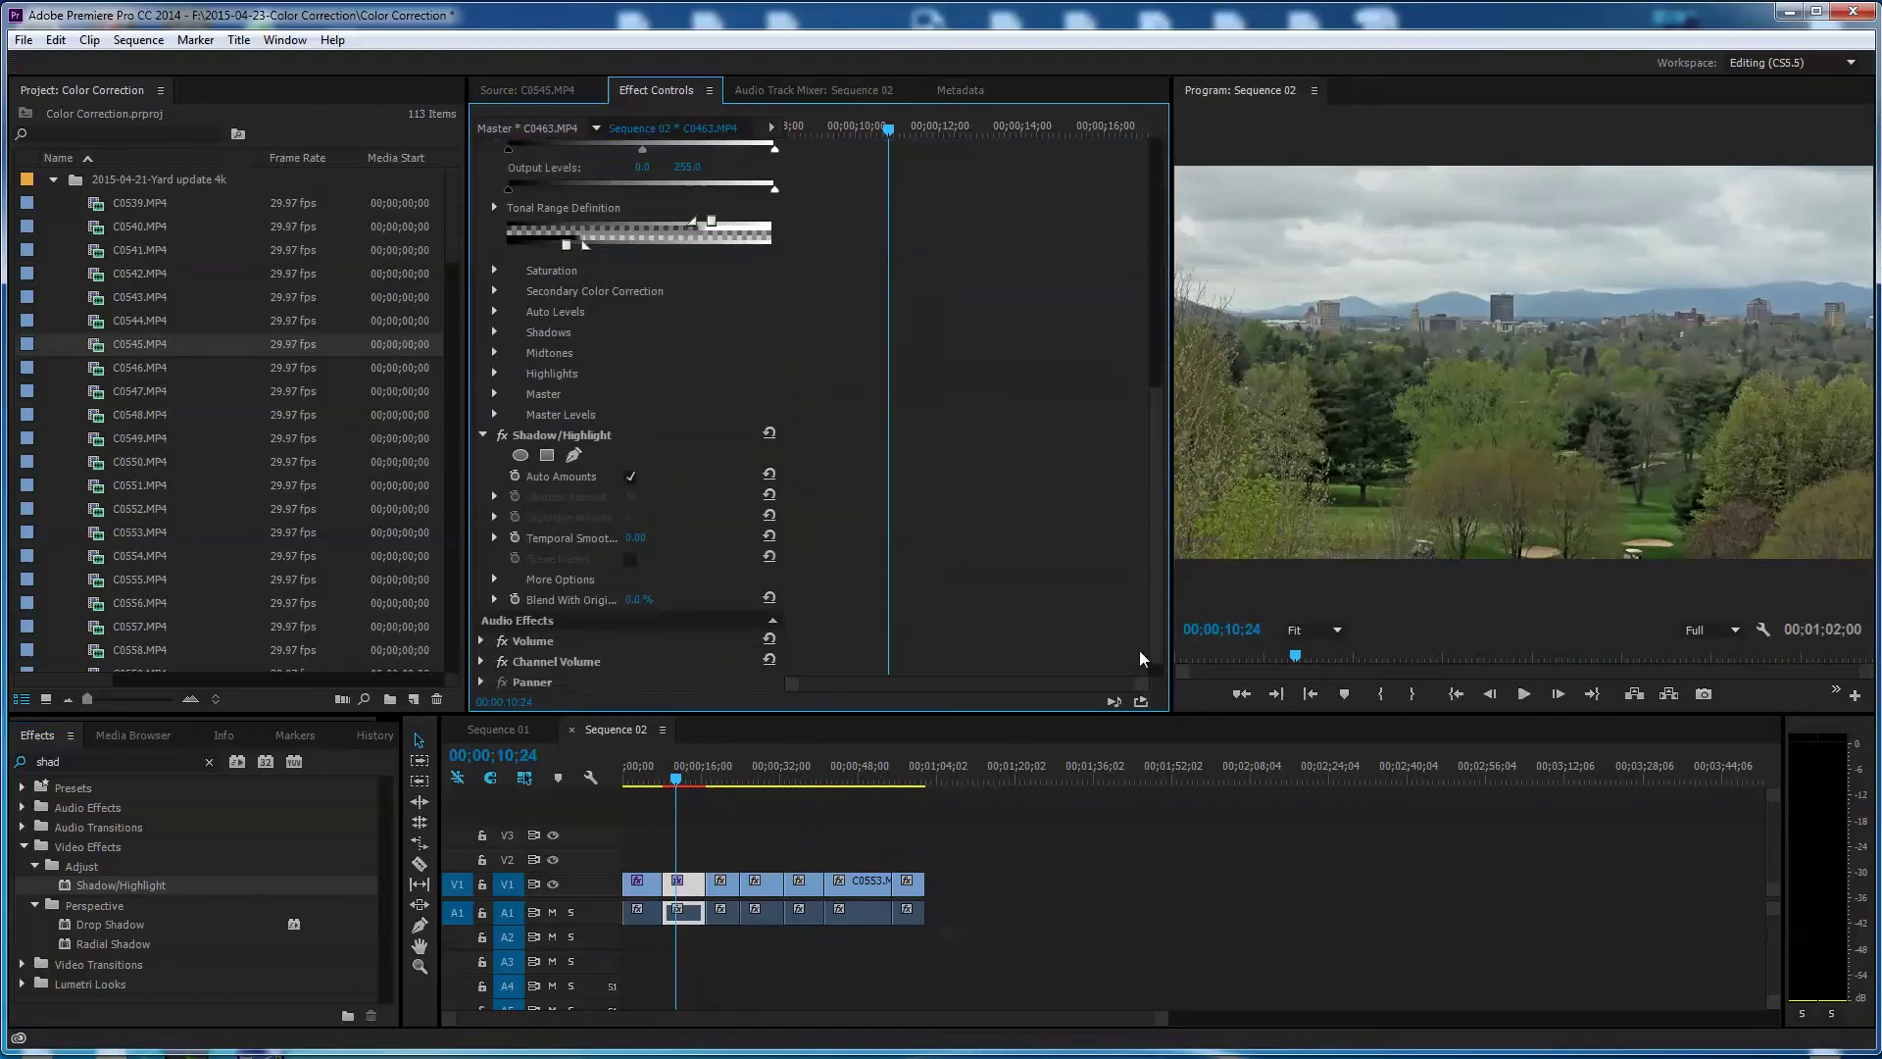
{"action": "left_click", "coordinate": [638, 600]}
{"action": "type", "text": "60"}
{"action": "key", "text": "Return"}
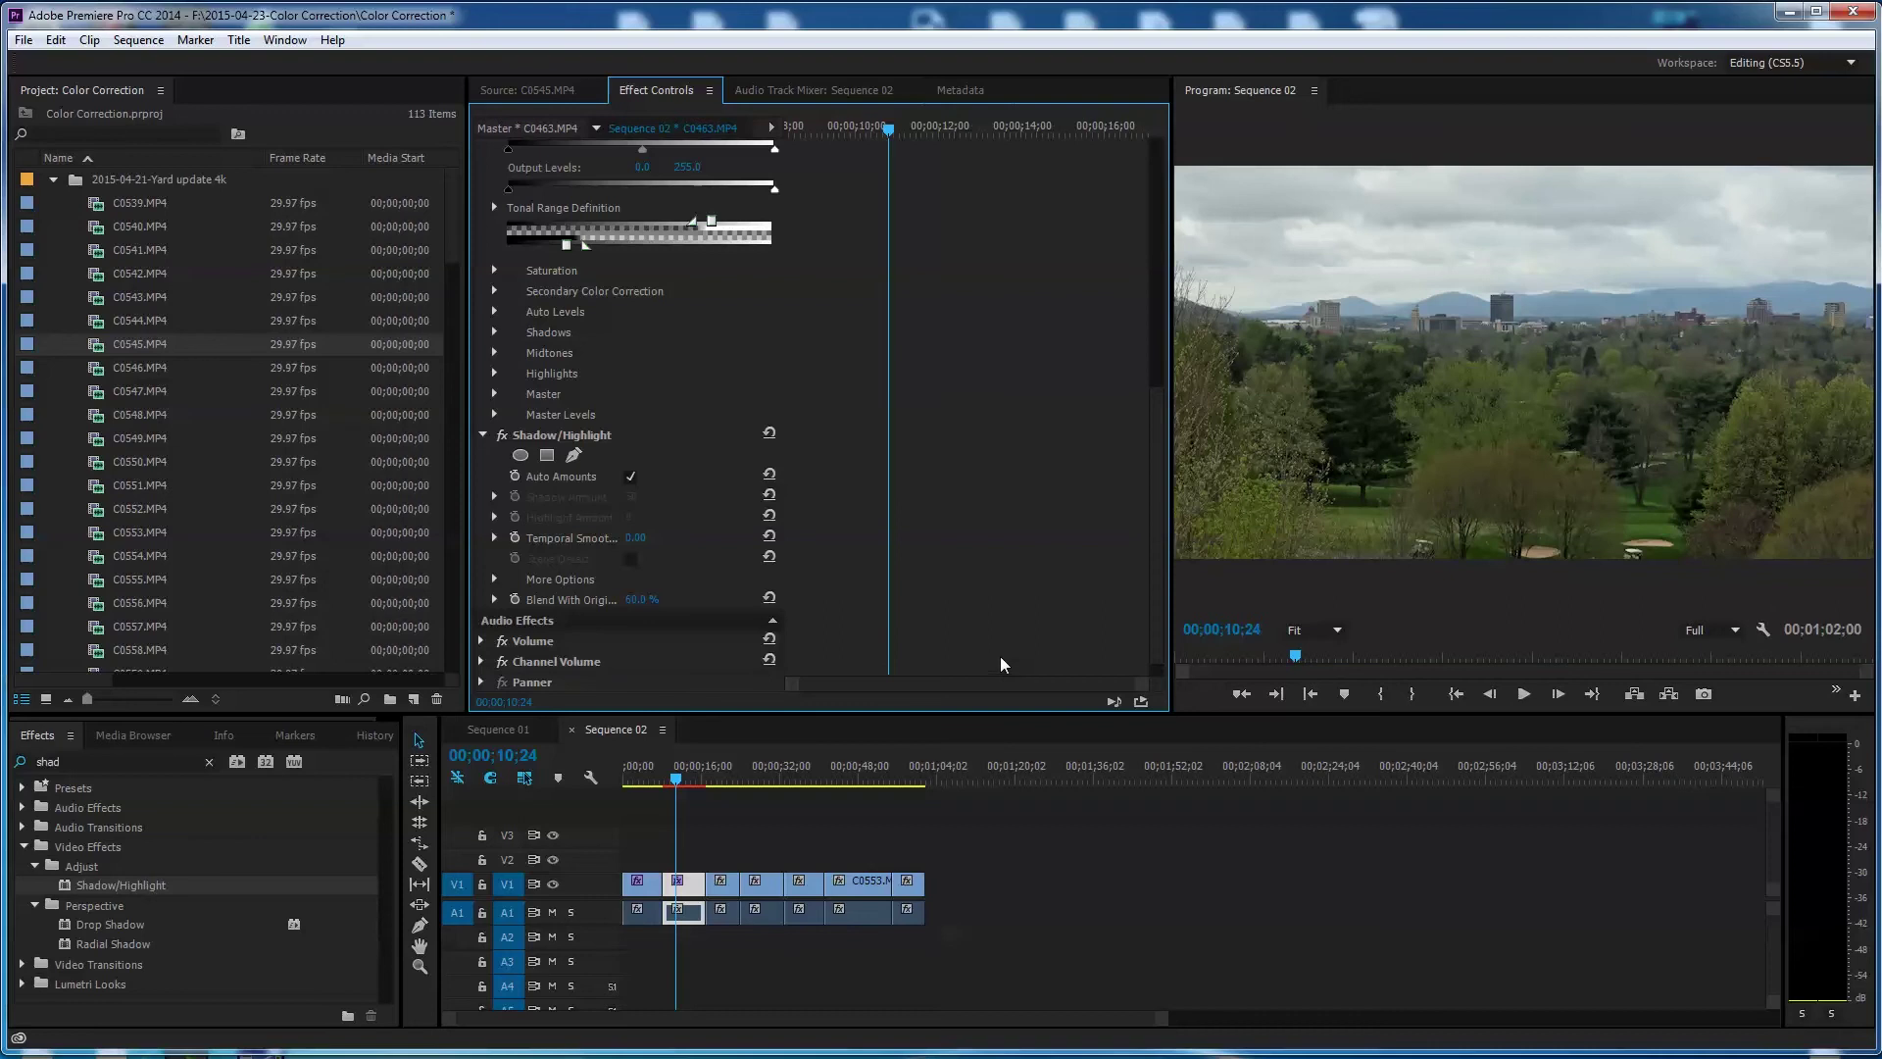
- Toggle Shadow/Highlight off and on repeatedly to compare before and after
{"action": "left_click", "coordinate": [503, 435]}
{"action": "left_click", "coordinate": [504, 437]}
{"action": "left_click", "coordinate": [503, 436]}
{"action": "left_click", "coordinate": [503, 435]}
{"action": "left_click", "coordinate": [503, 435]}
{"action": "left_click", "coordinate": [503, 436]}
- Enlarge the colour wheels and nudge the Midtones wheel slightly off-centre
{"action": "left_click_drag", "start_coordinate": [1147, 527], "coordinate": [1166, 396]}
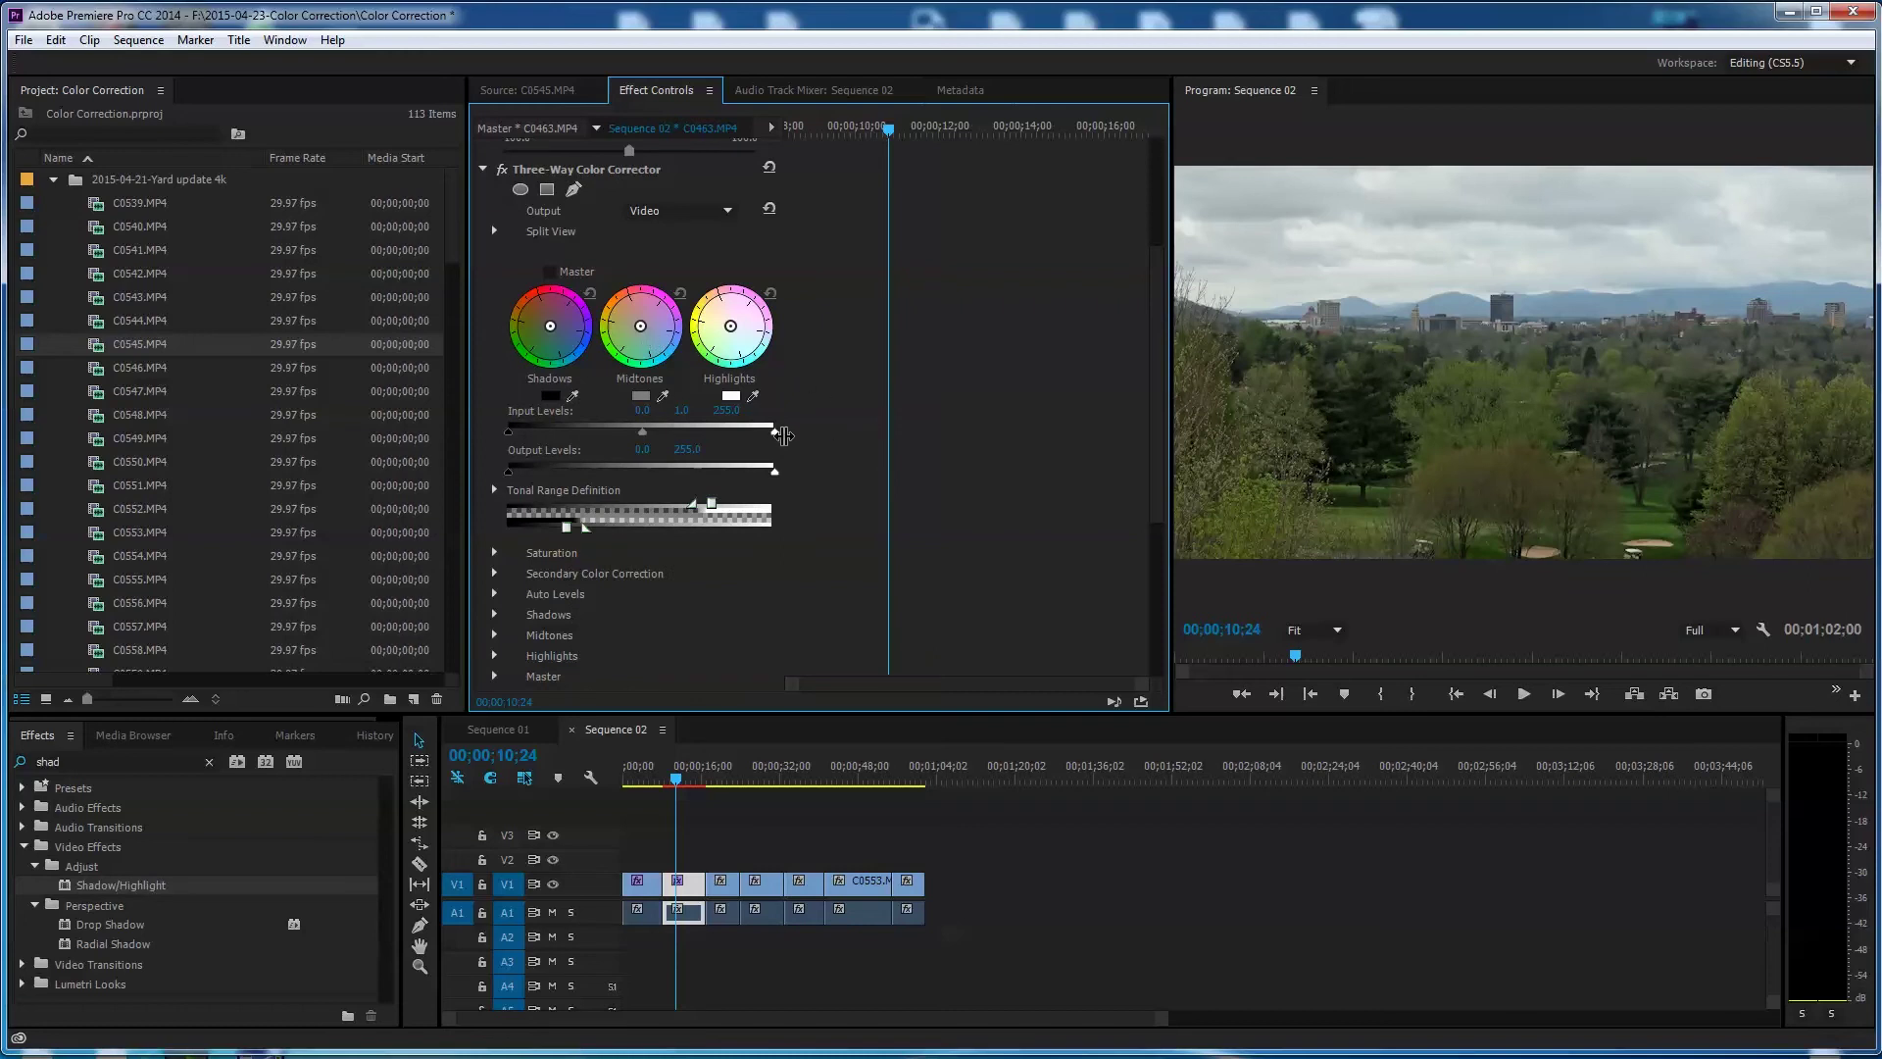
{"action": "left_click_drag", "start_coordinate": [784, 436], "coordinate": [947, 440]}
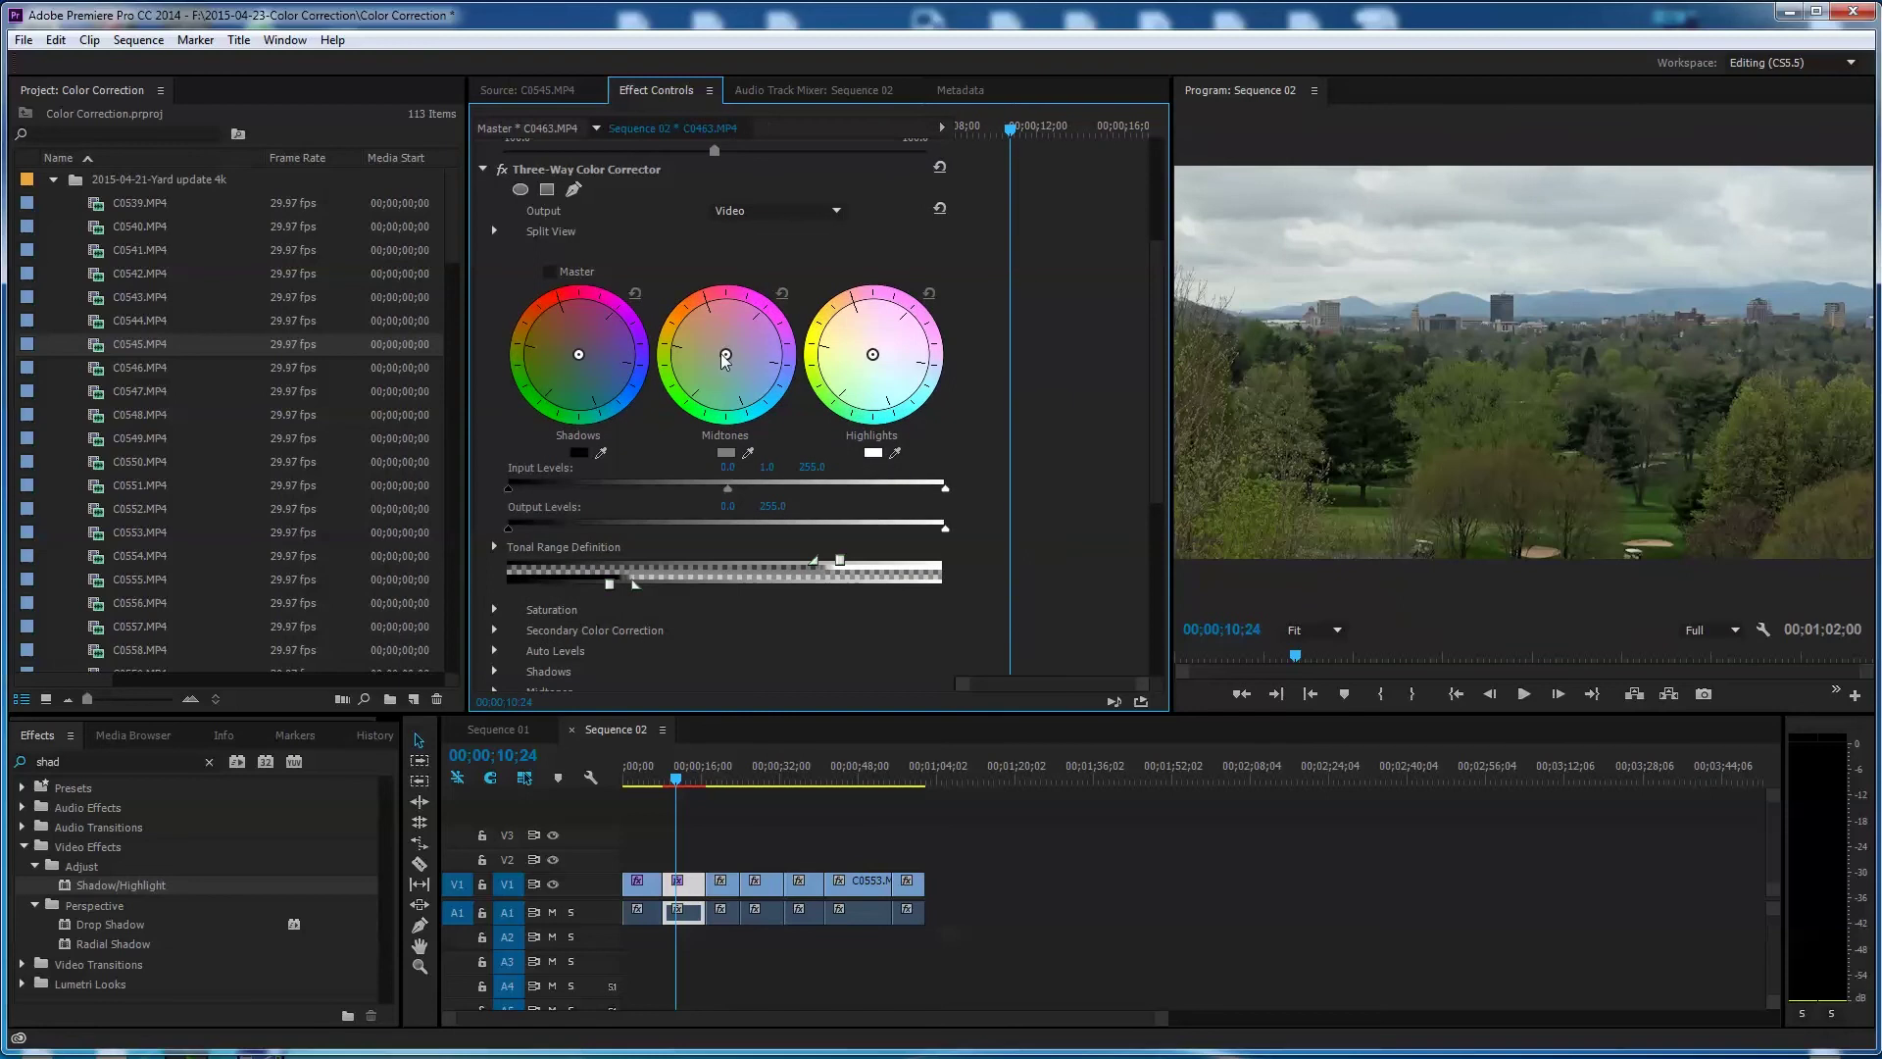
{"action": "left_click_drag", "start_coordinate": [726, 354], "coordinate": [744, 348]}
- Lower Midtone Balance Gain slightly, then expand the Master and Master Levels settings
{"action": "left_click_drag", "start_coordinate": [1158, 390], "coordinate": [1167, 469]}
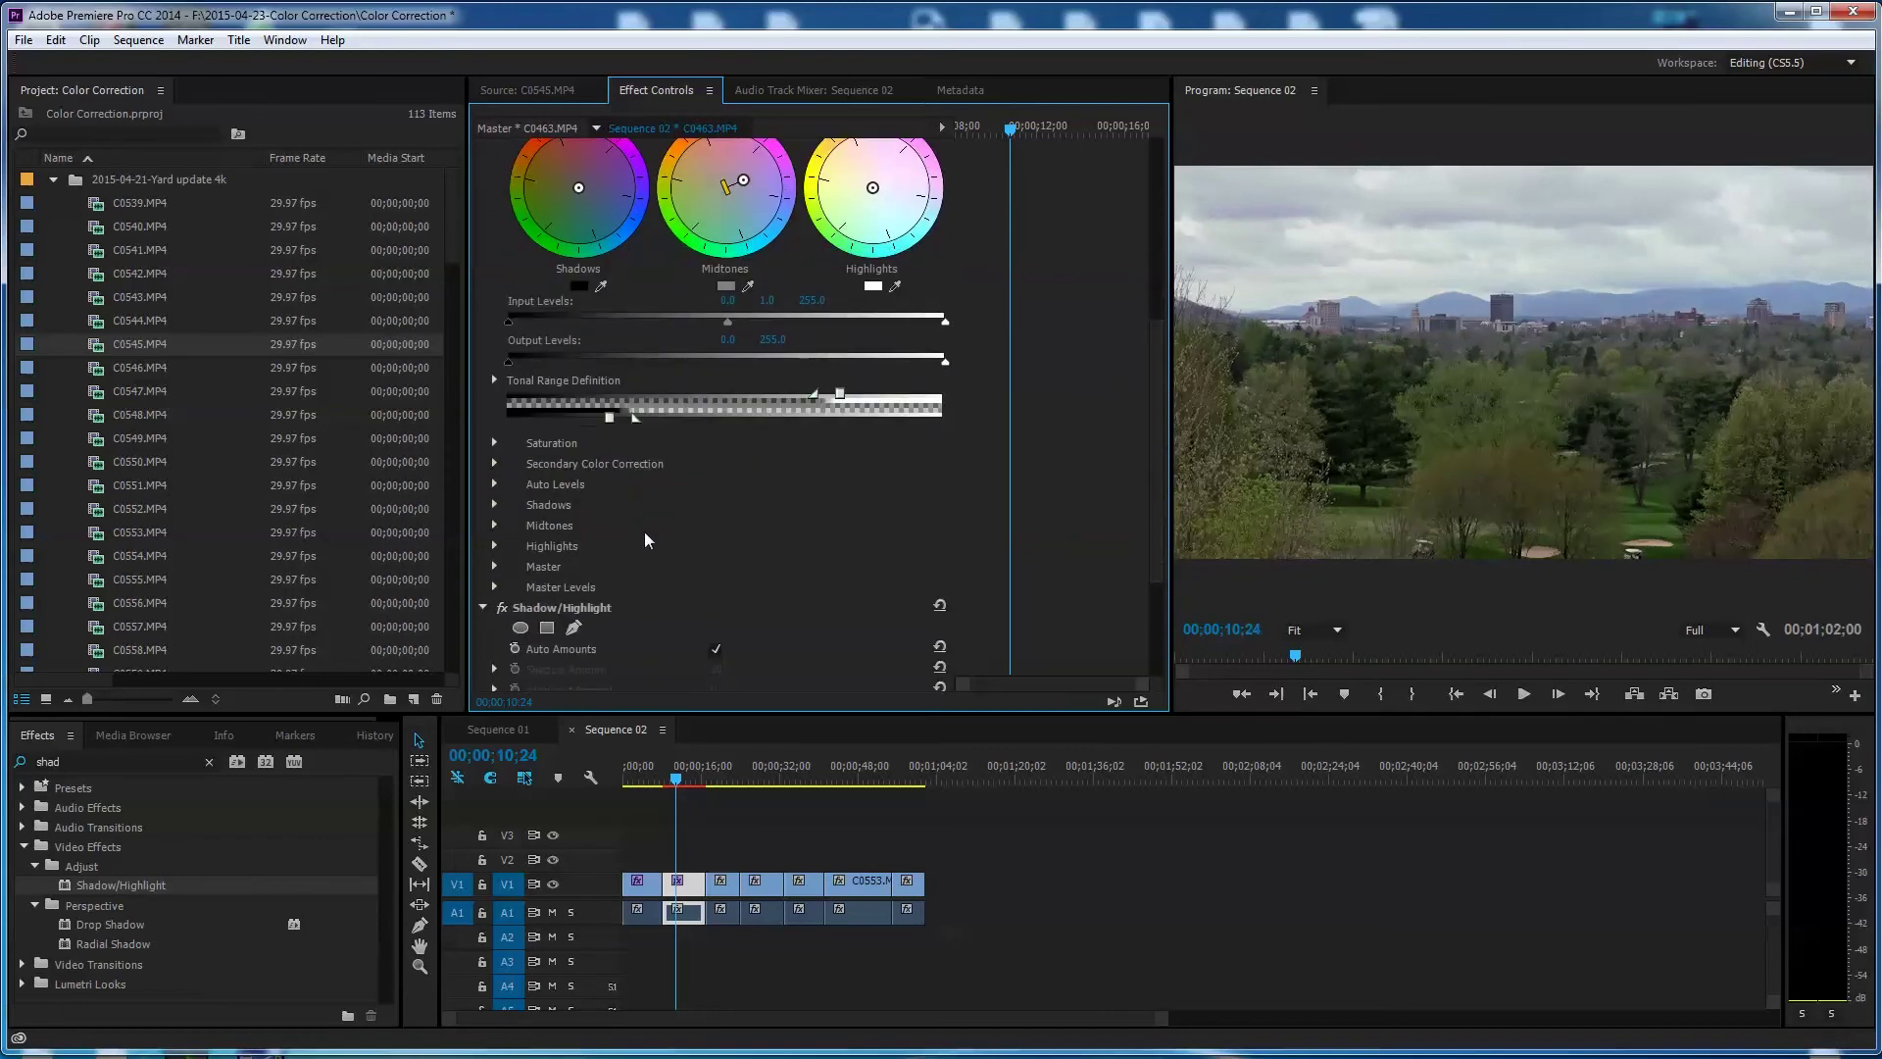
{"action": "left_click", "coordinate": [495, 526]}
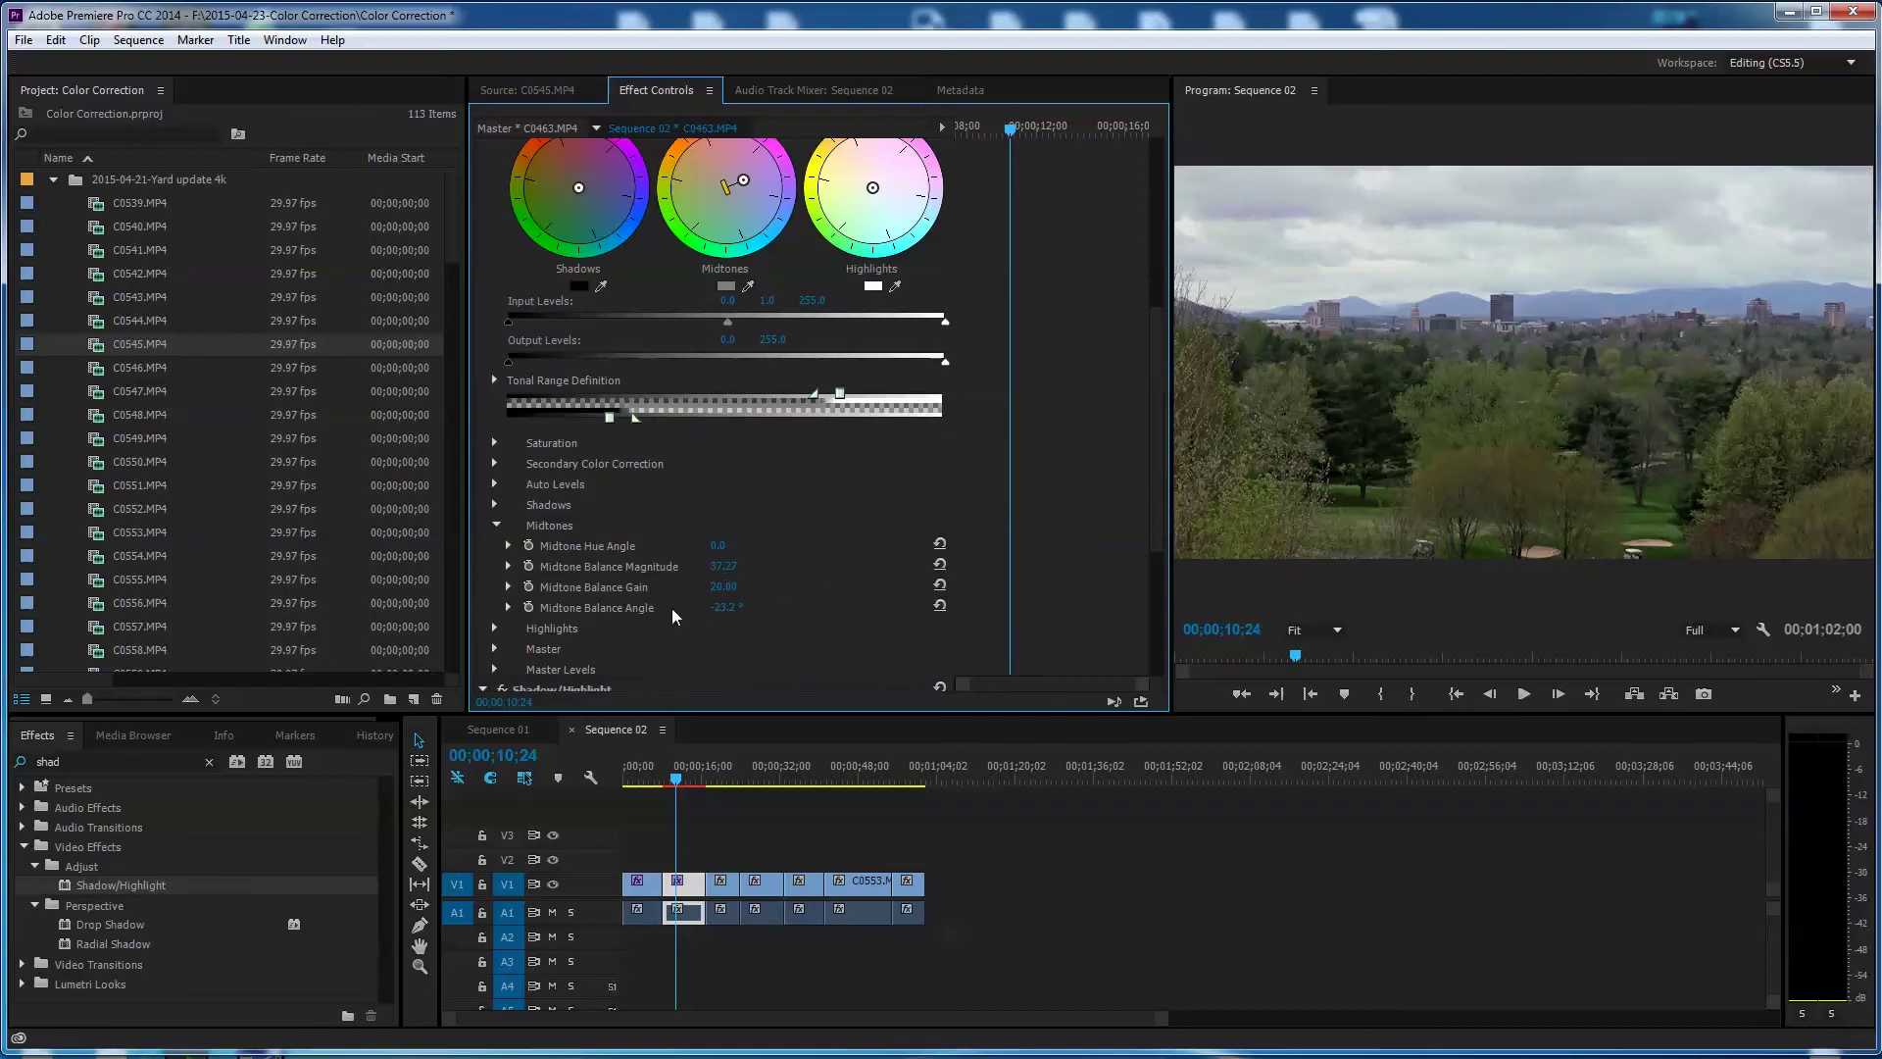
{"action": "left_click", "coordinate": [509, 586]}
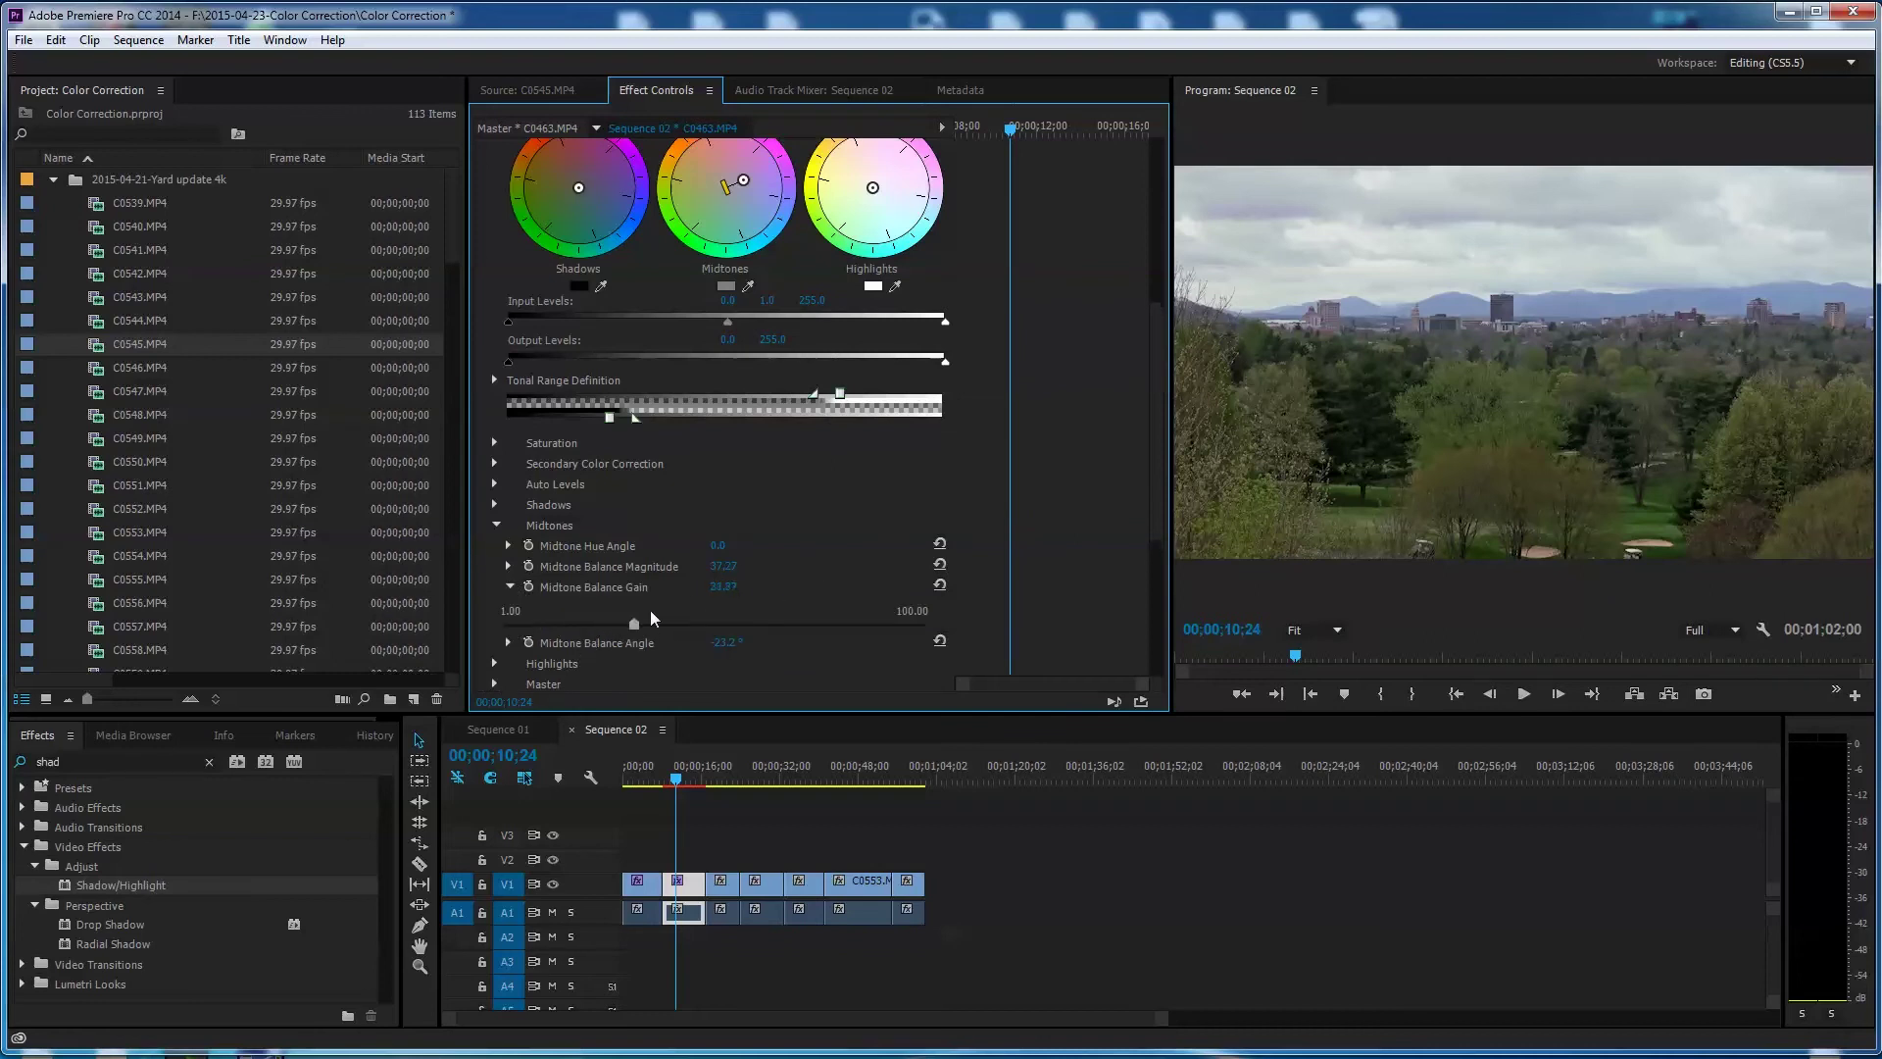
{"action": "left_click_drag", "start_coordinate": [636, 614], "coordinate": [635, 614]}
{"action": "left_click", "coordinate": [509, 586]}
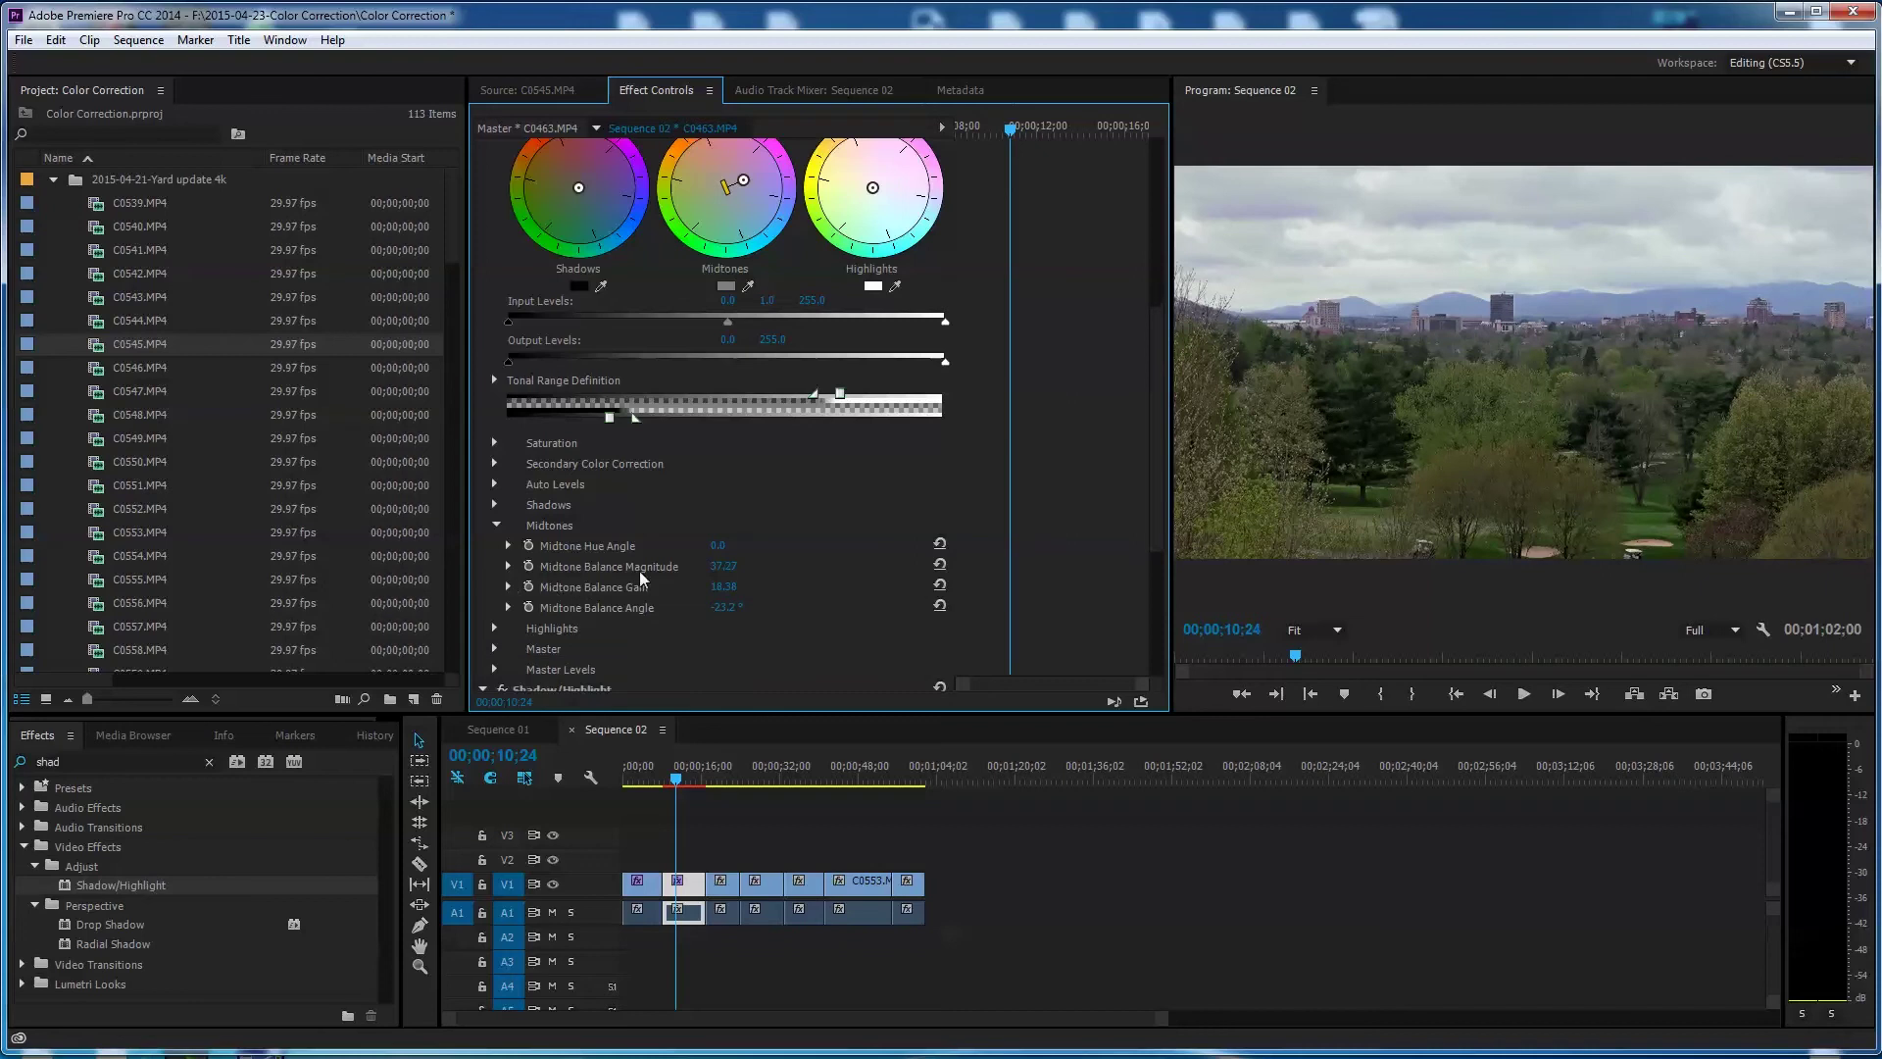
{"action": "left_click", "coordinate": [509, 567]}
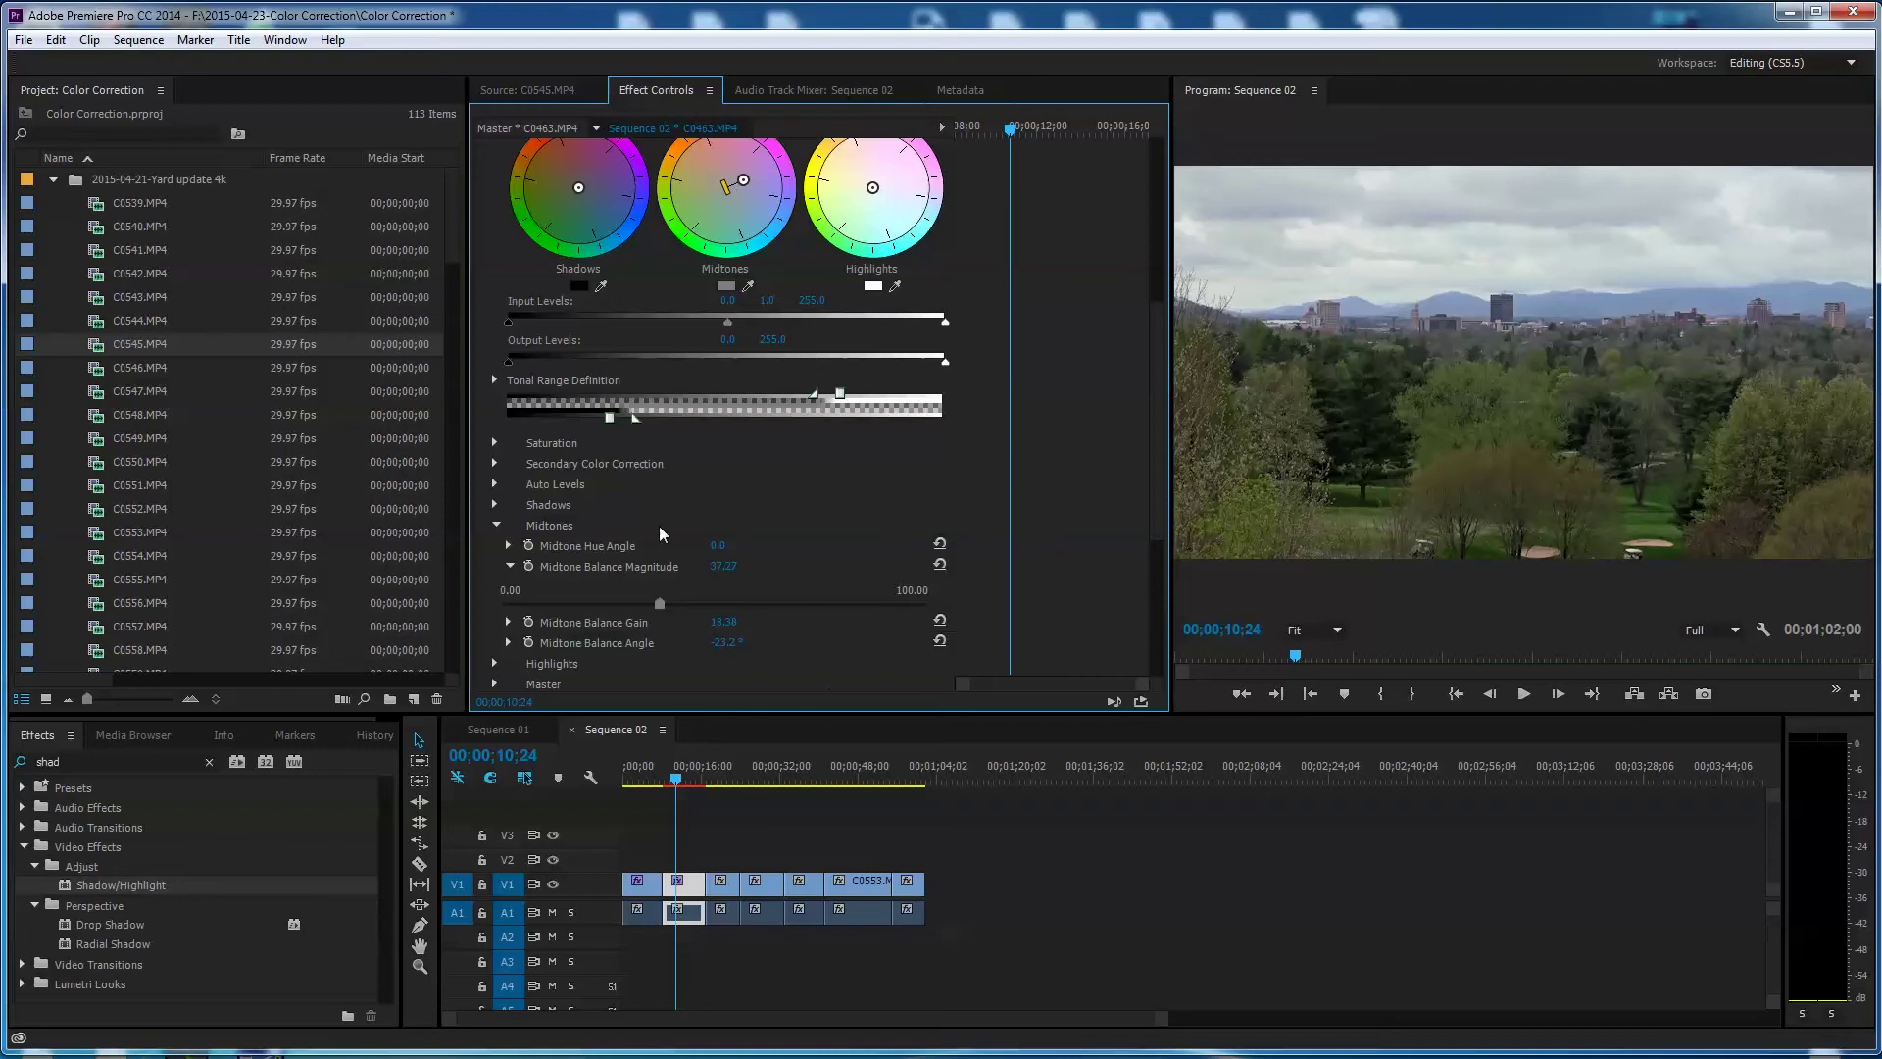
{"action": "left_click", "coordinate": [497, 526]}
{"action": "left_click", "coordinate": [495, 567]}
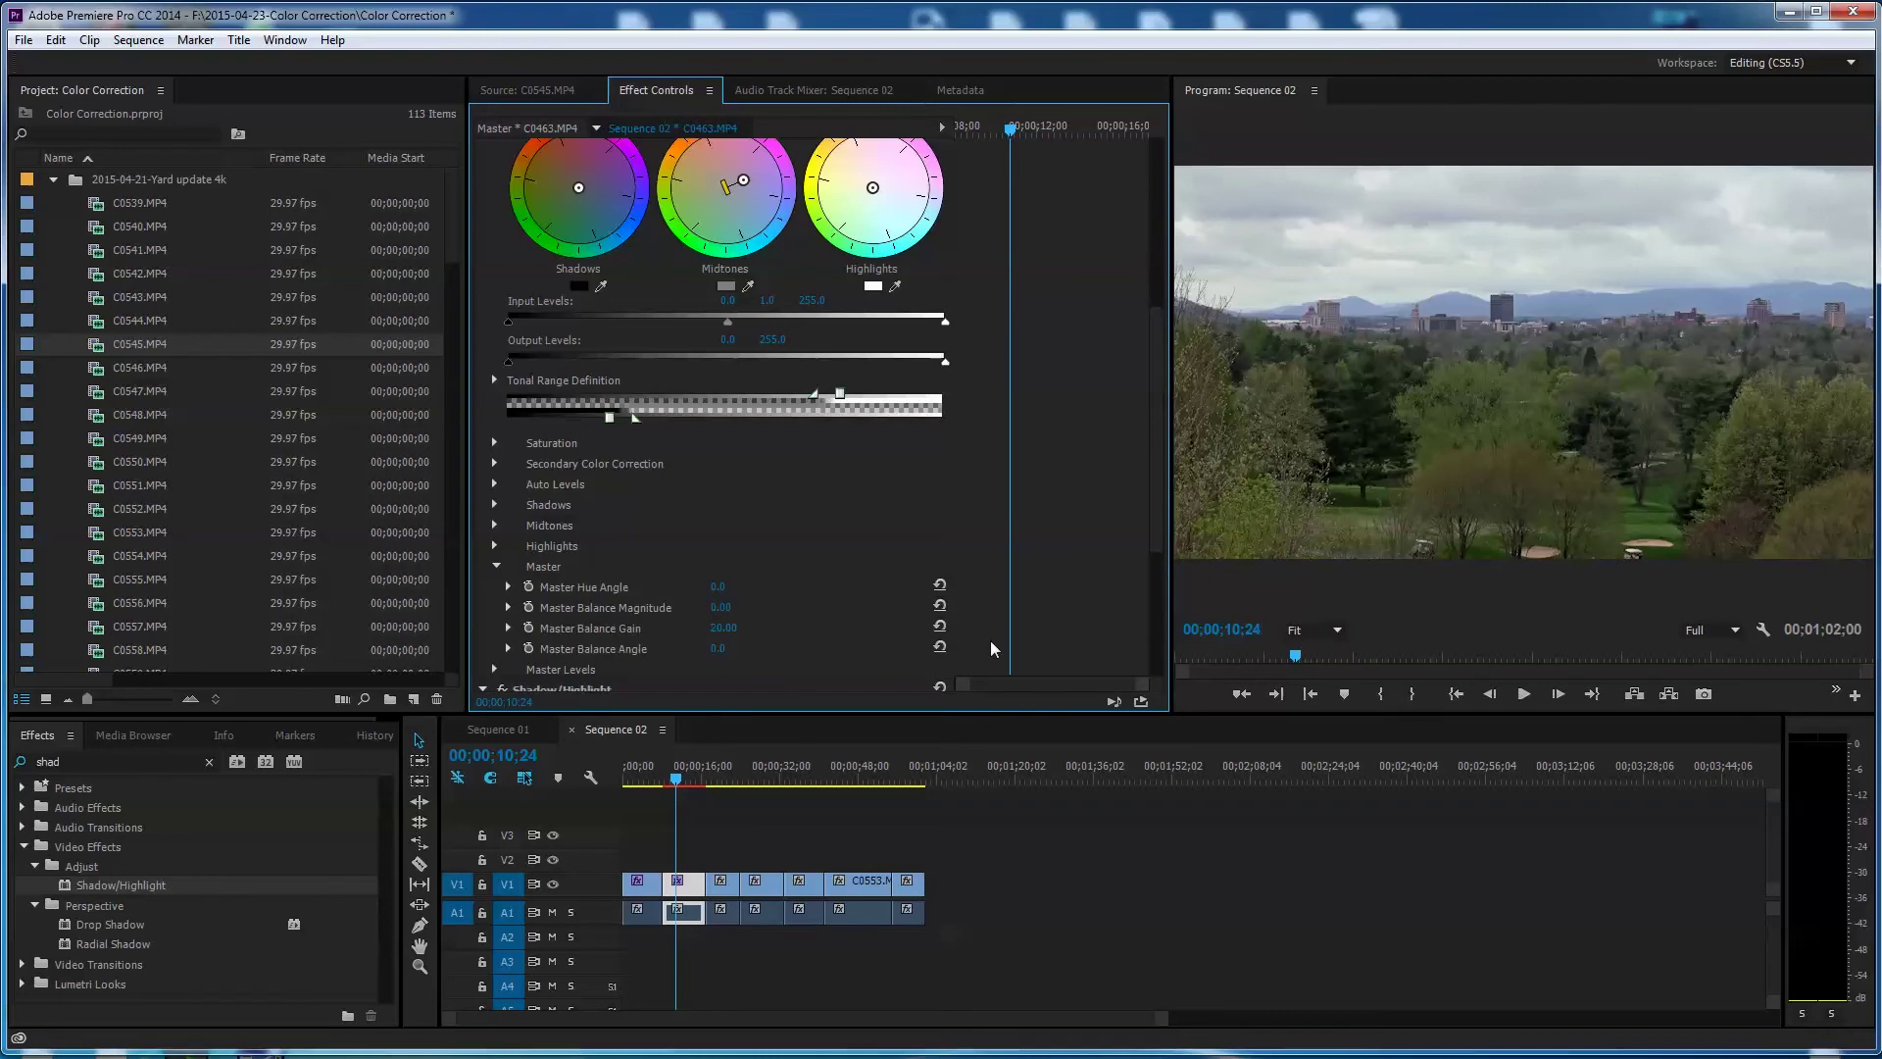
{"action": "left_click", "coordinate": [496, 670]}
{"action": "scroll", "coordinate": [862, 623], "scroll_direction": "down", "scroll_amount": 3}
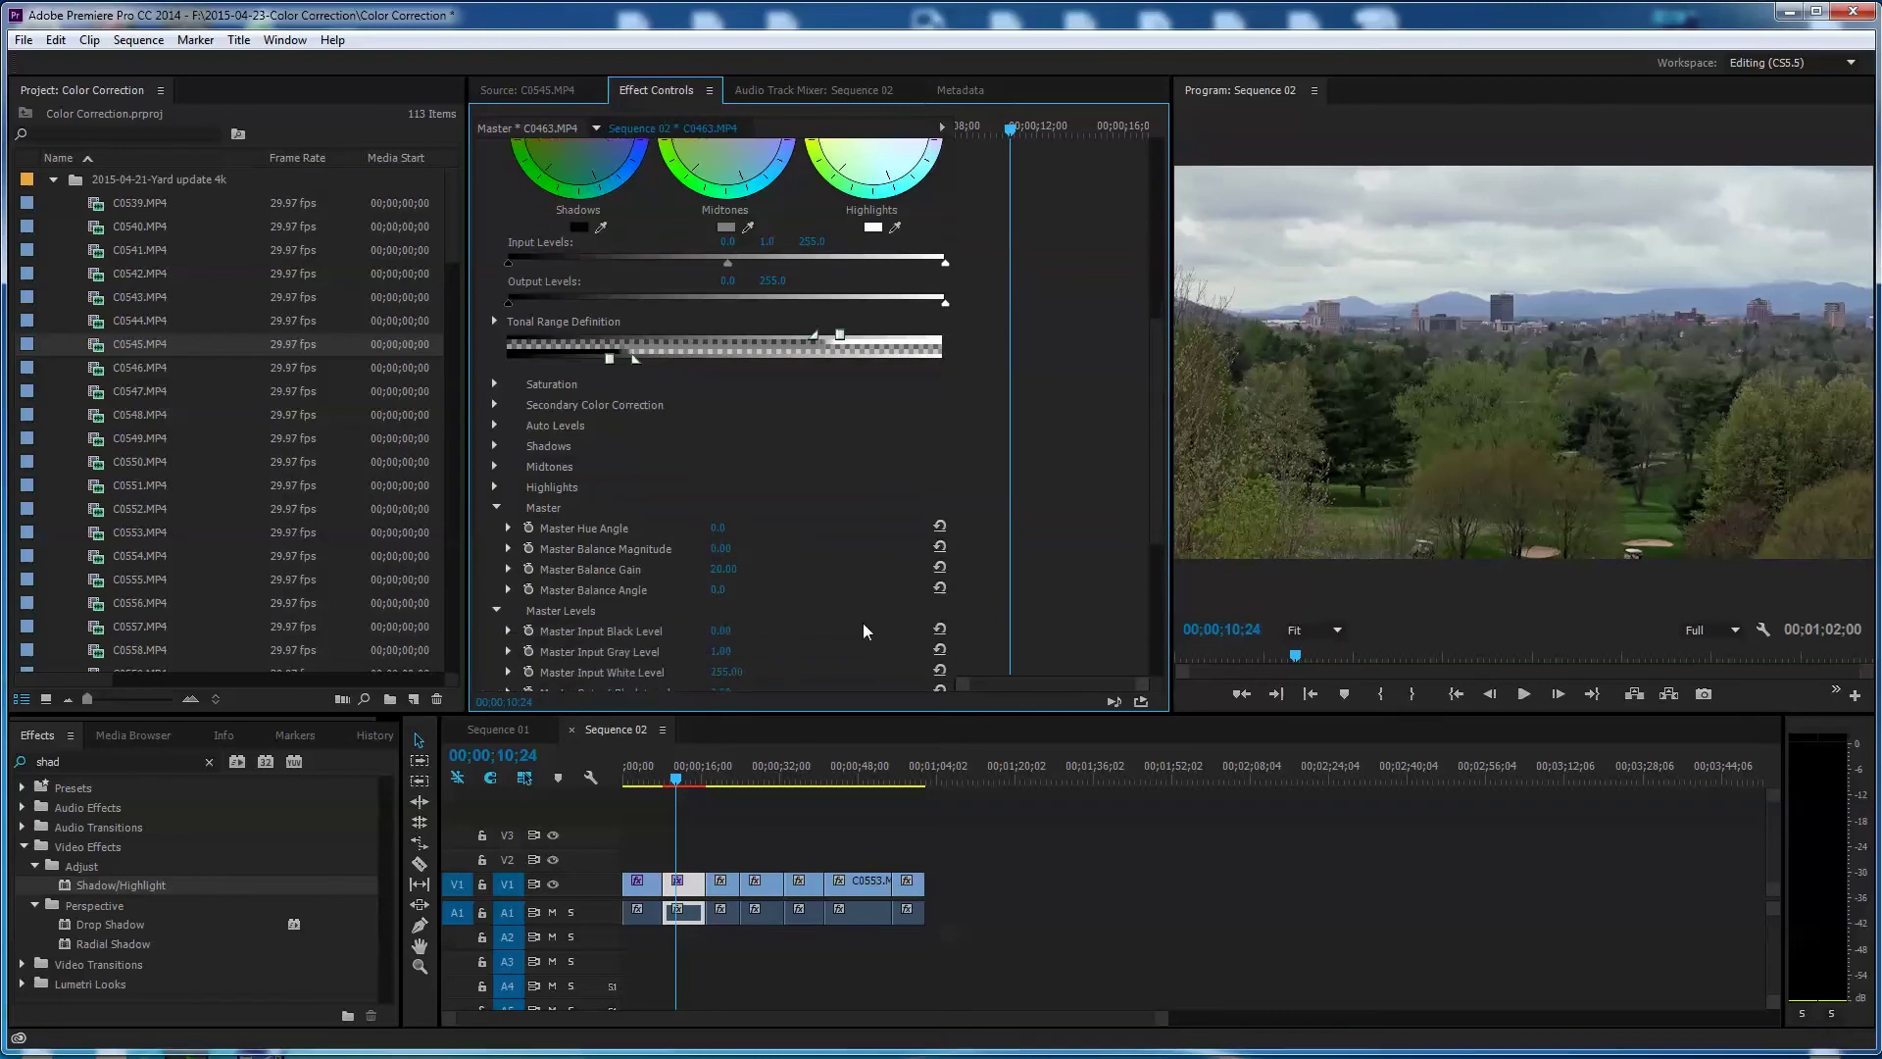
{"action": "scroll", "coordinate": [863, 621], "scroll_direction": "down", "scroll_amount": 2}
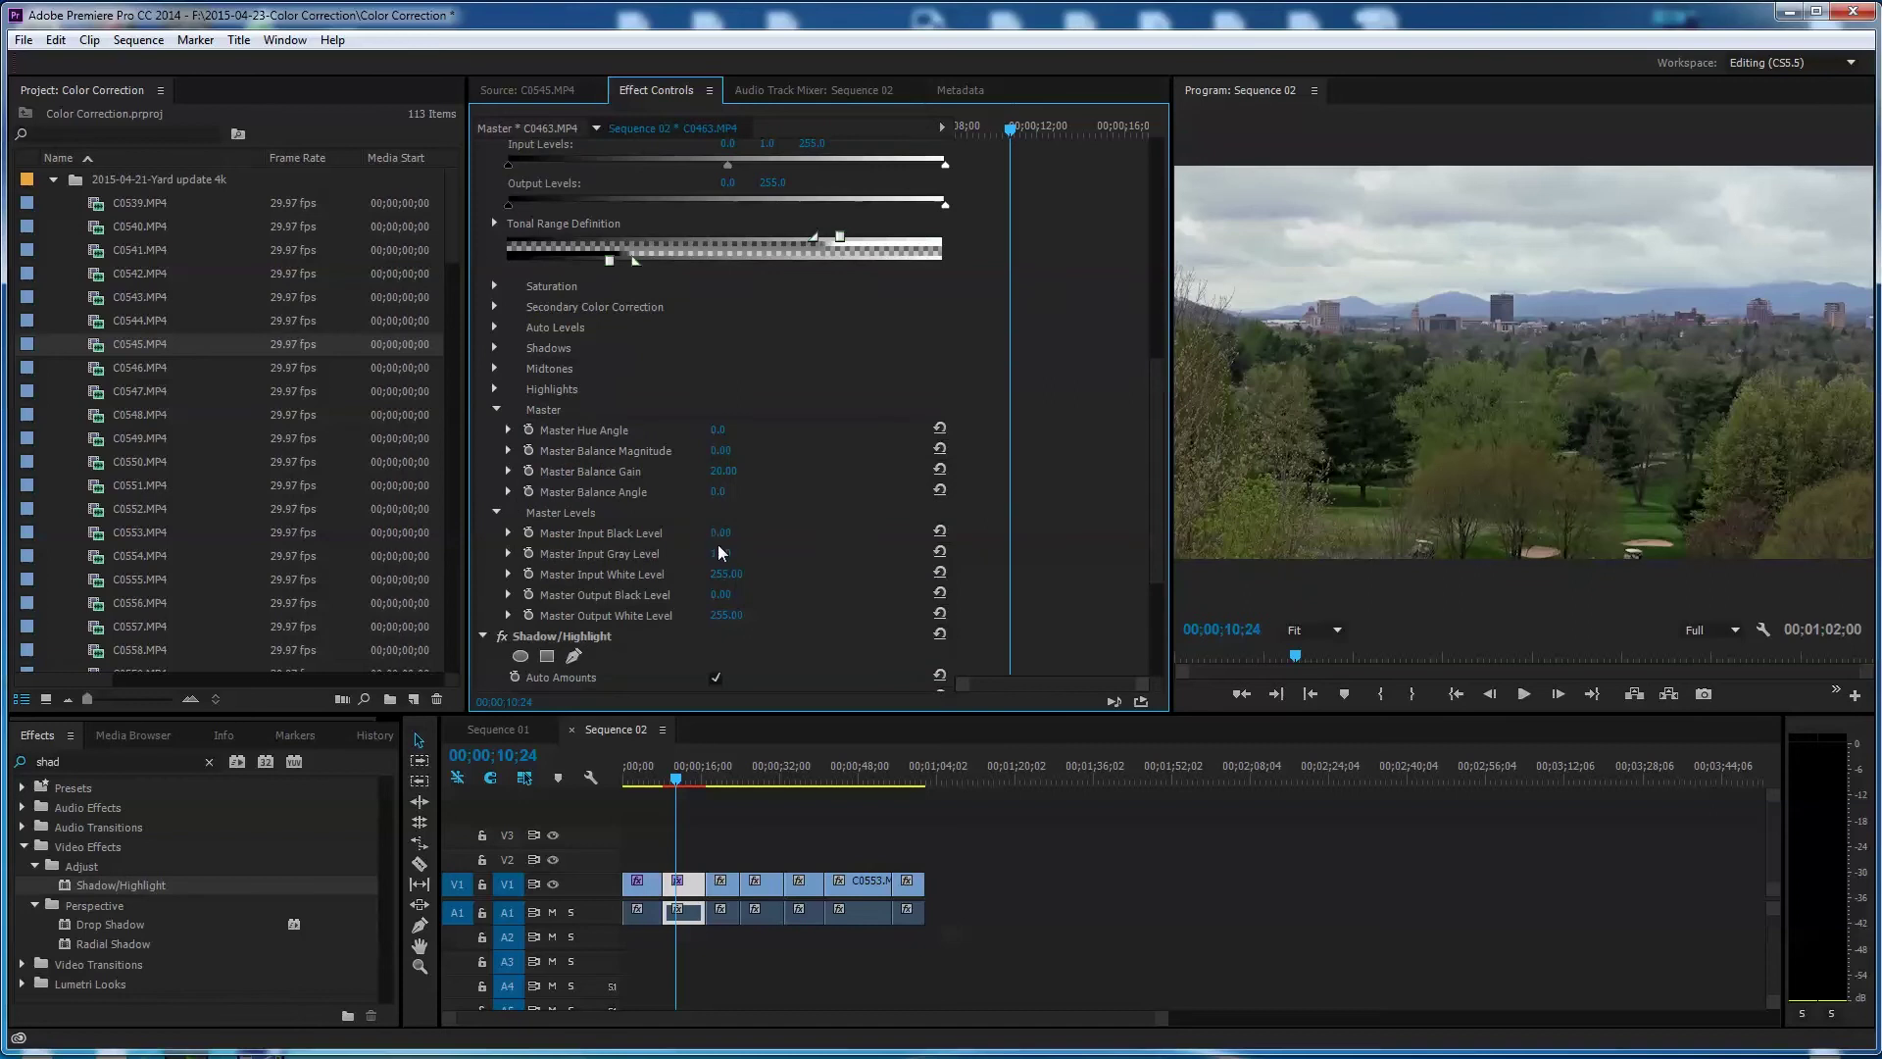
- Raise Master Input Black Level and set Master Input Gray Level to about 1.10
{"action": "left_click", "coordinate": [508, 533]}
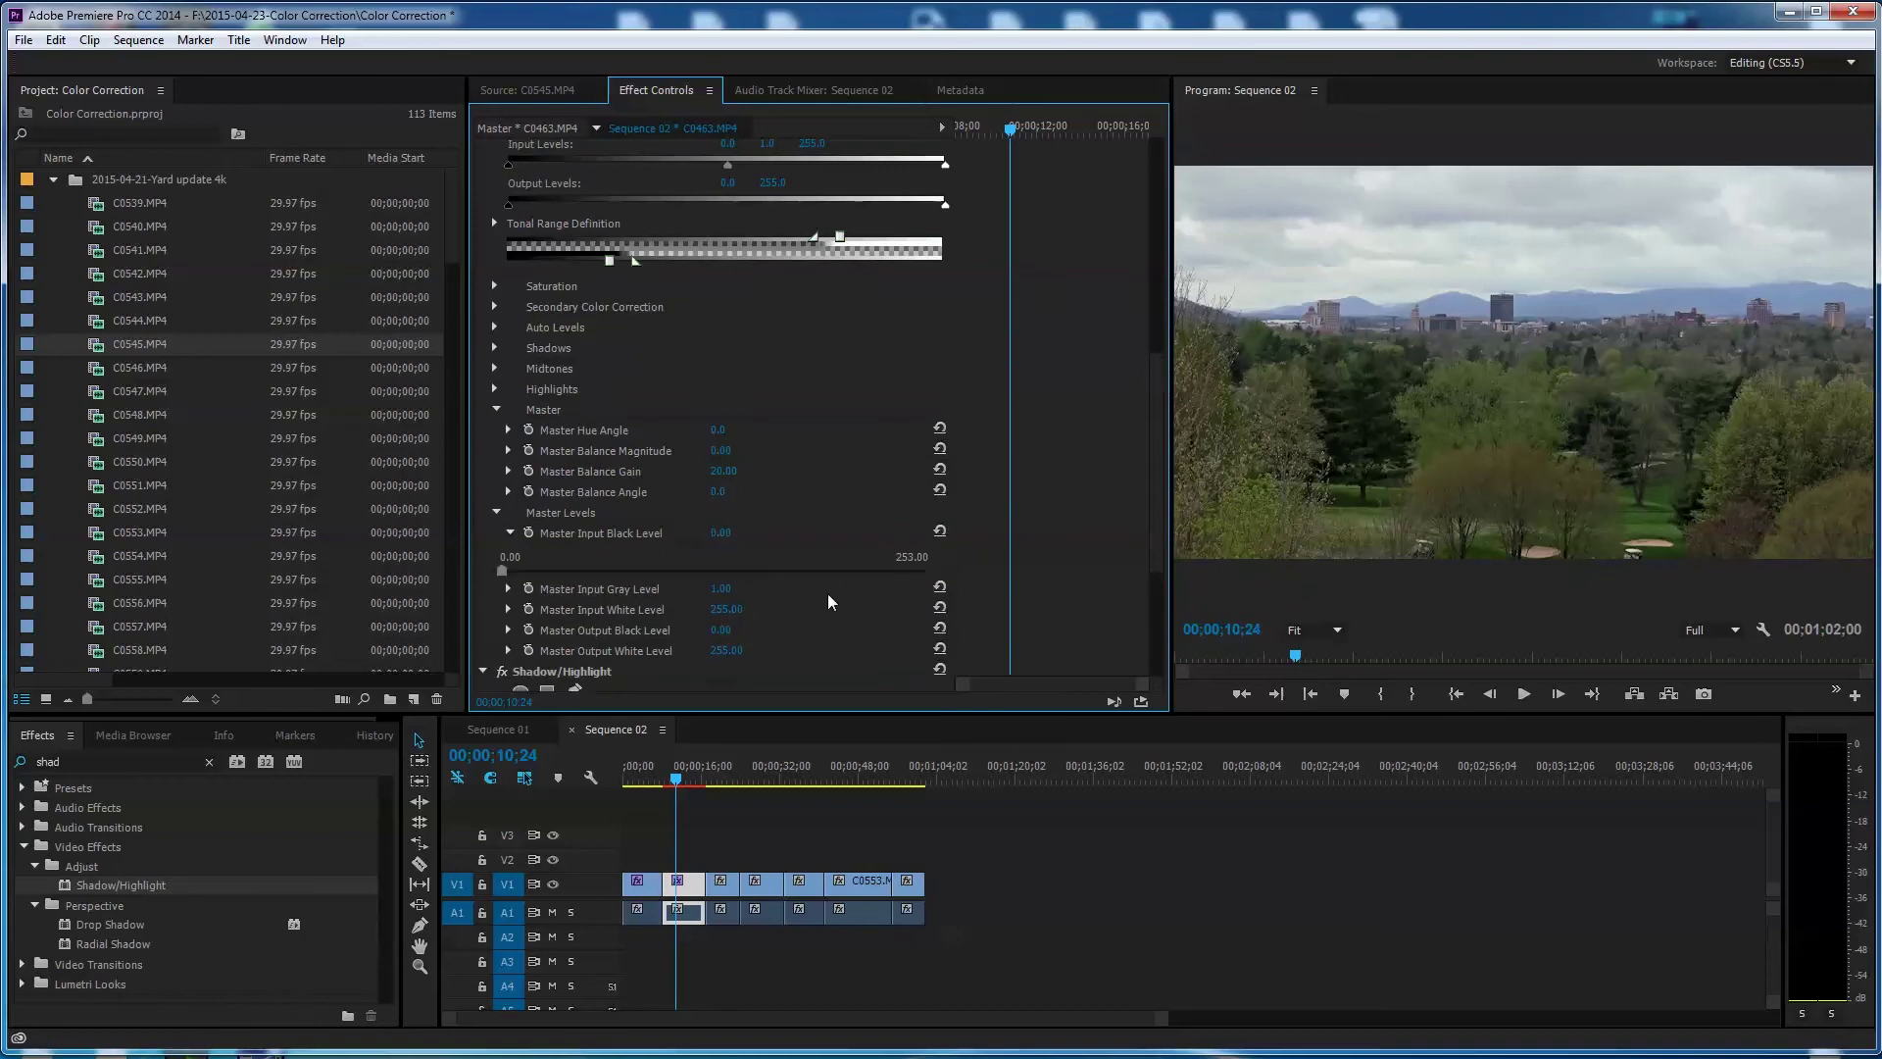
{"action": "mouse_move", "coordinate": [505, 573]}
{"action": "left_mouse_down"}
{"action": "mouse_move", "coordinate": [637, 567]}
{"action": "mouse_move", "coordinate": [539, 574]}
{"action": "mouse_move", "coordinate": [504, 602]}
{"action": "left_mouse_up"}
{"action": "left_click", "coordinate": [510, 590]}
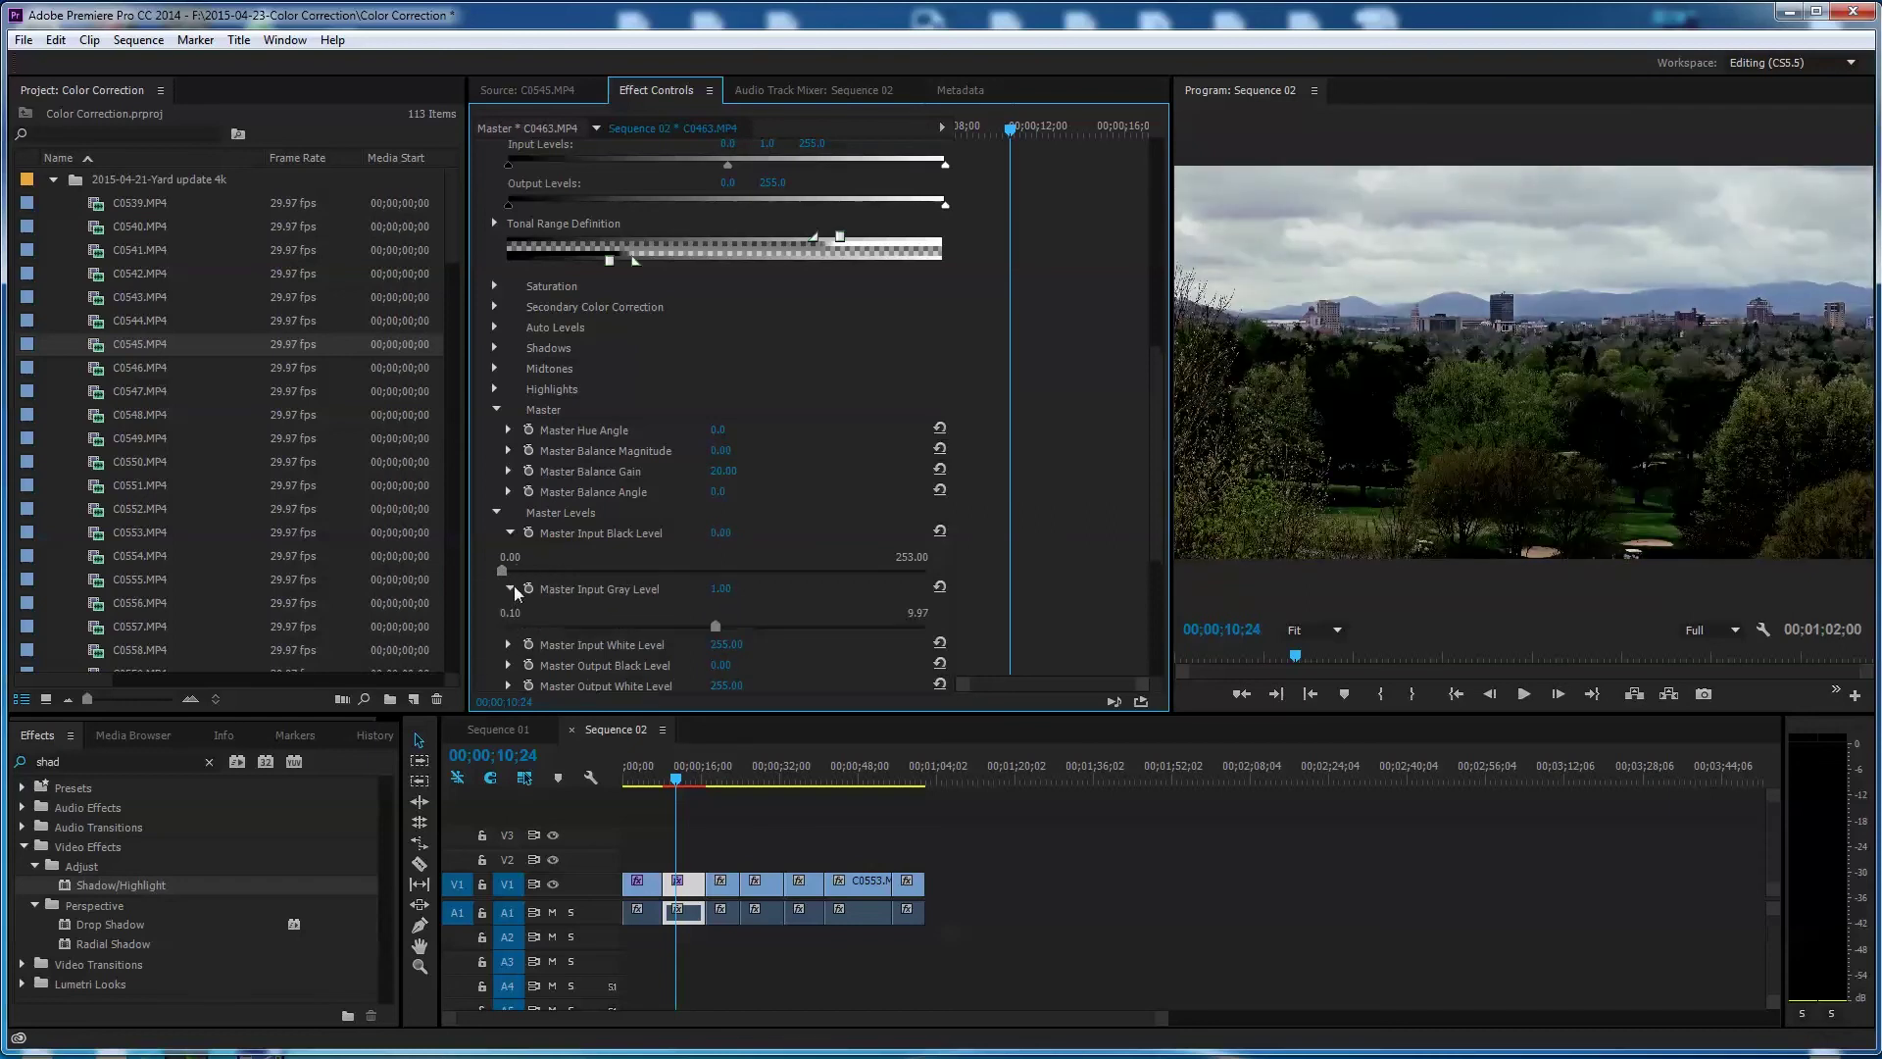
{"action": "mouse_move", "coordinate": [727, 627]}
{"action": "left_mouse_down"}
{"action": "mouse_move", "coordinate": [757, 621]}
{"action": "mouse_move", "coordinate": [733, 628]}
{"action": "left_mouse_up"}
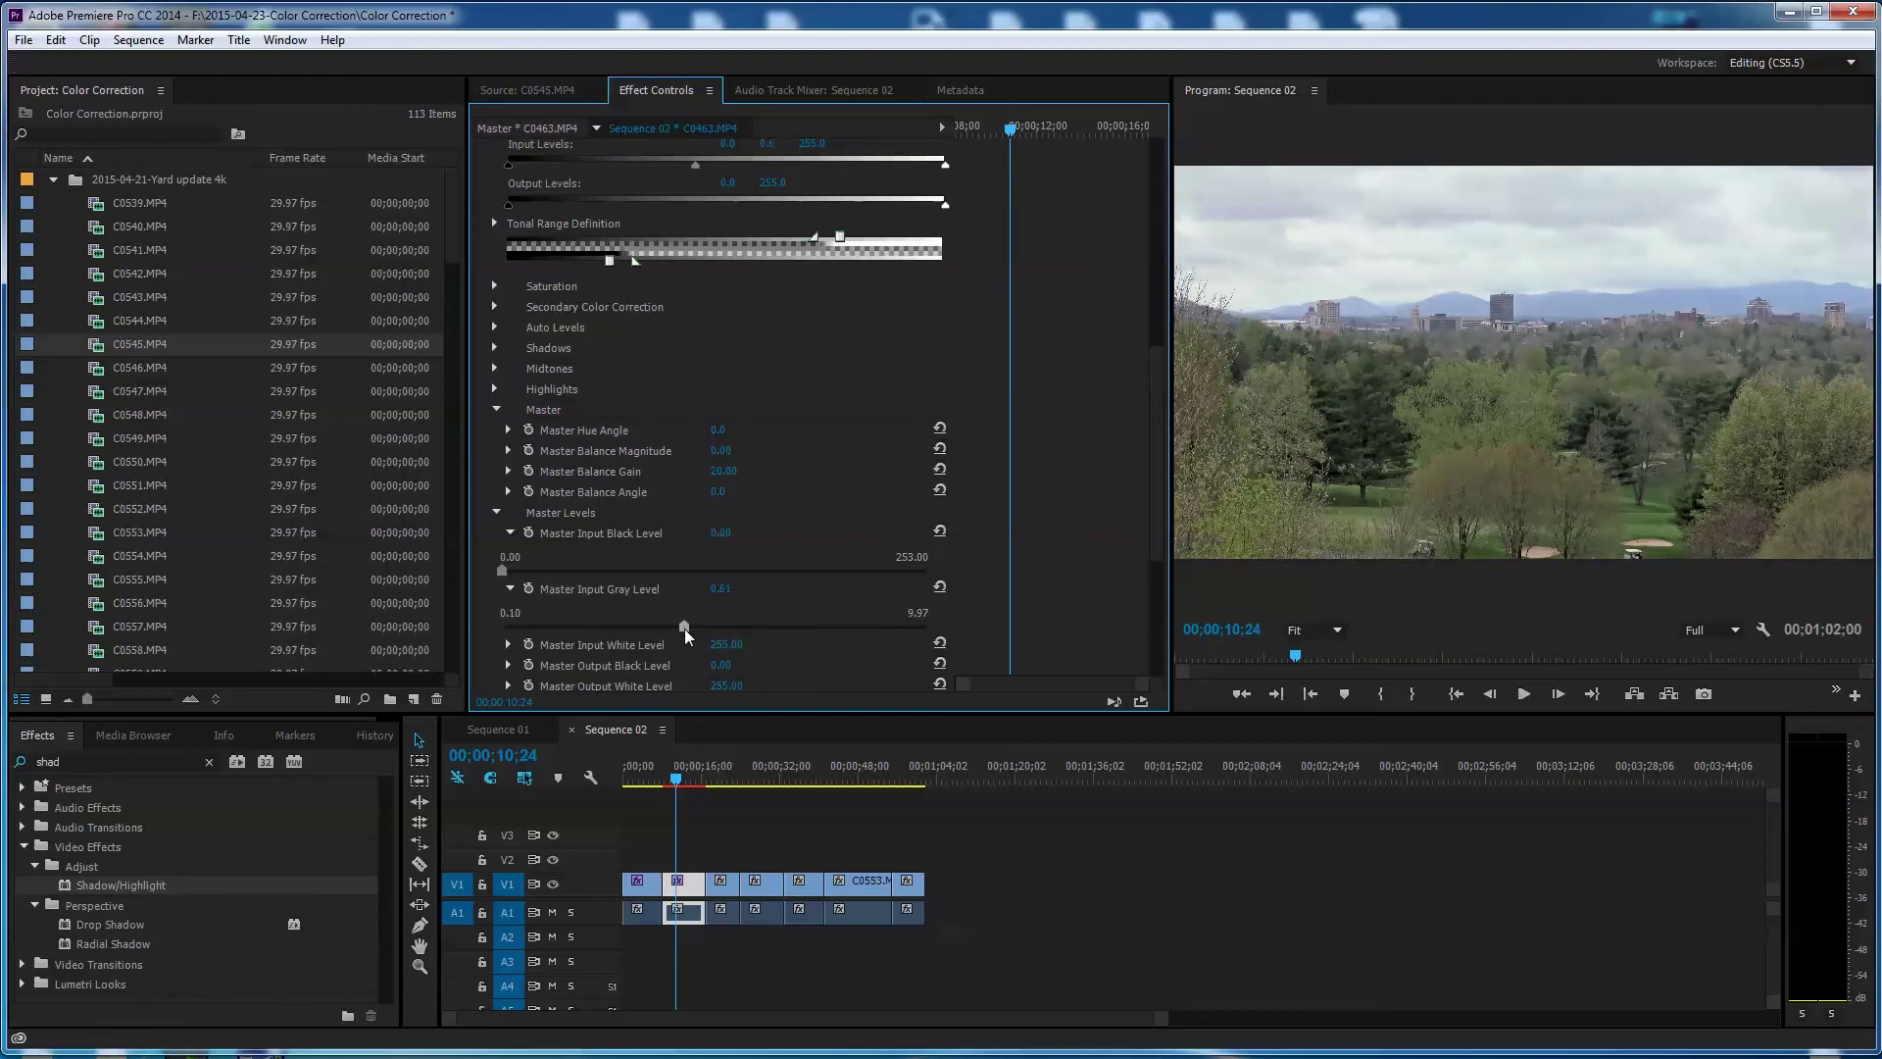
{"action": "left_click_drag", "start_coordinate": [684, 628], "coordinate": [721, 625]}
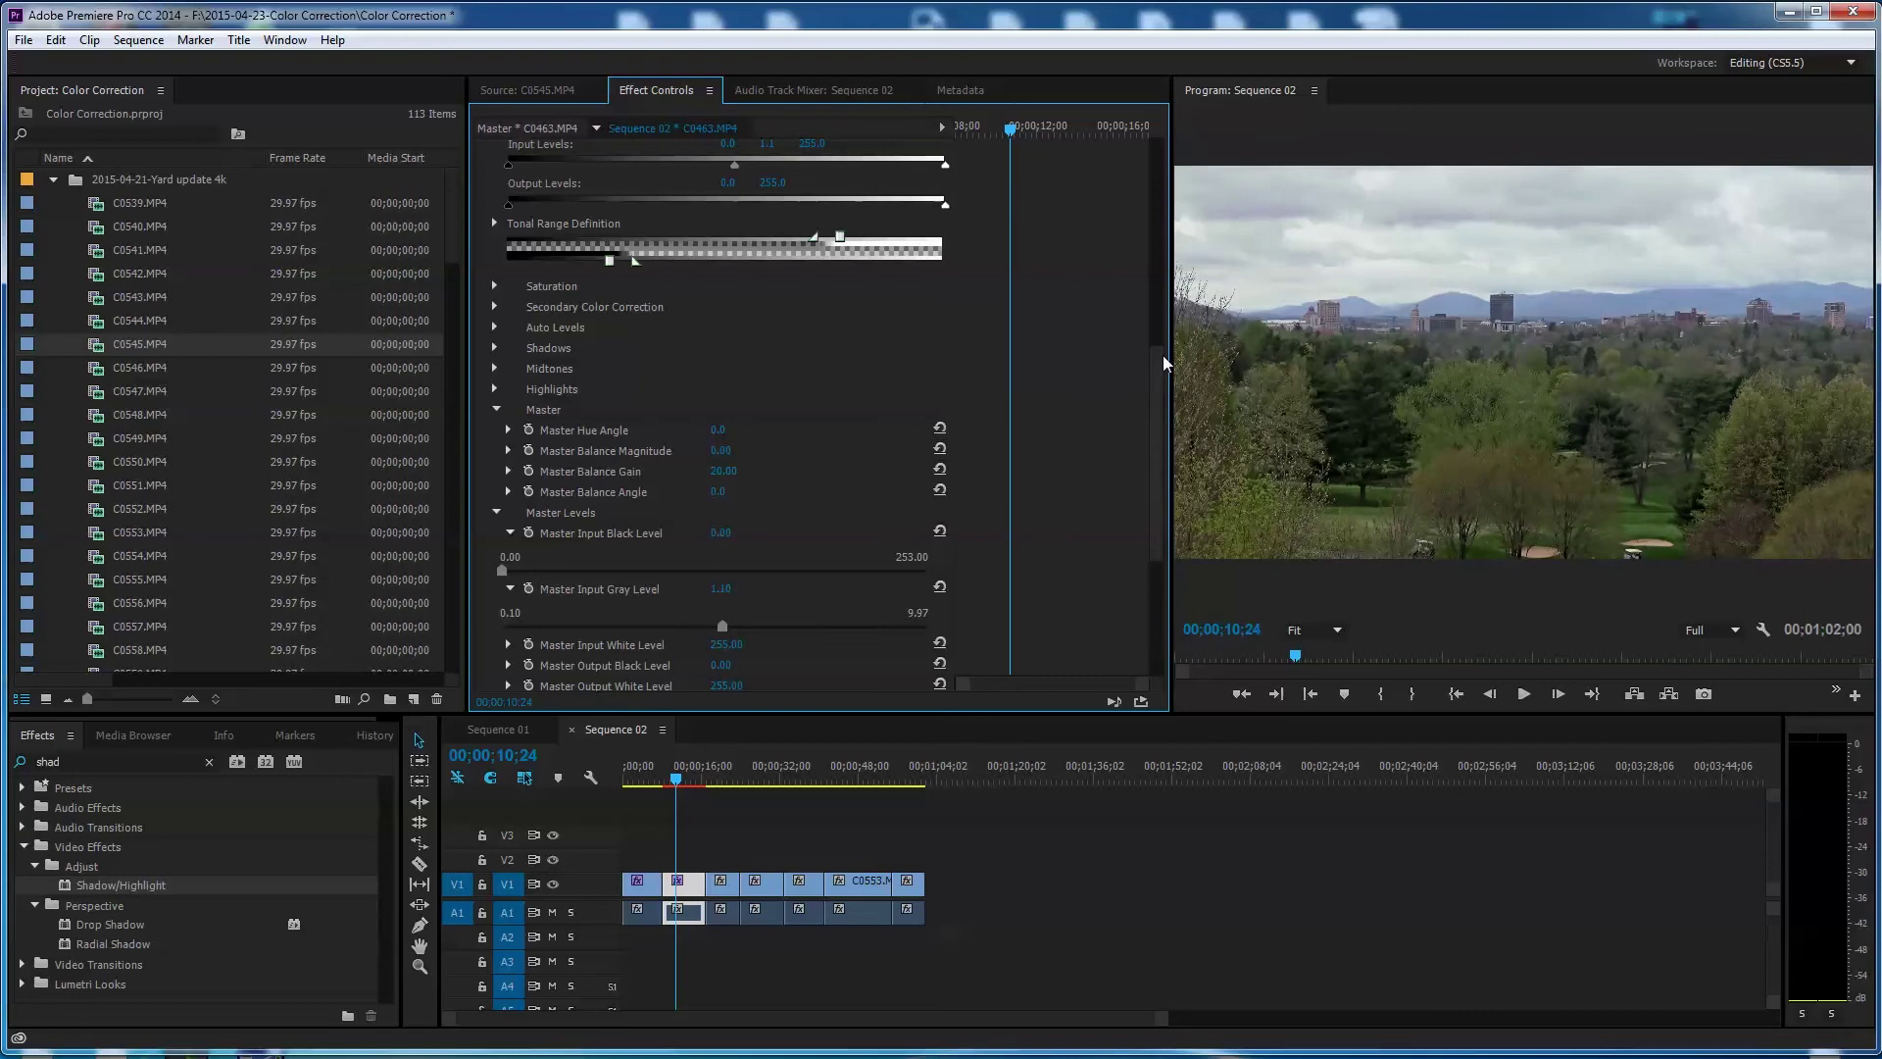
{"action": "left_click_drag", "start_coordinate": [1161, 356], "coordinate": [1154, 461]}
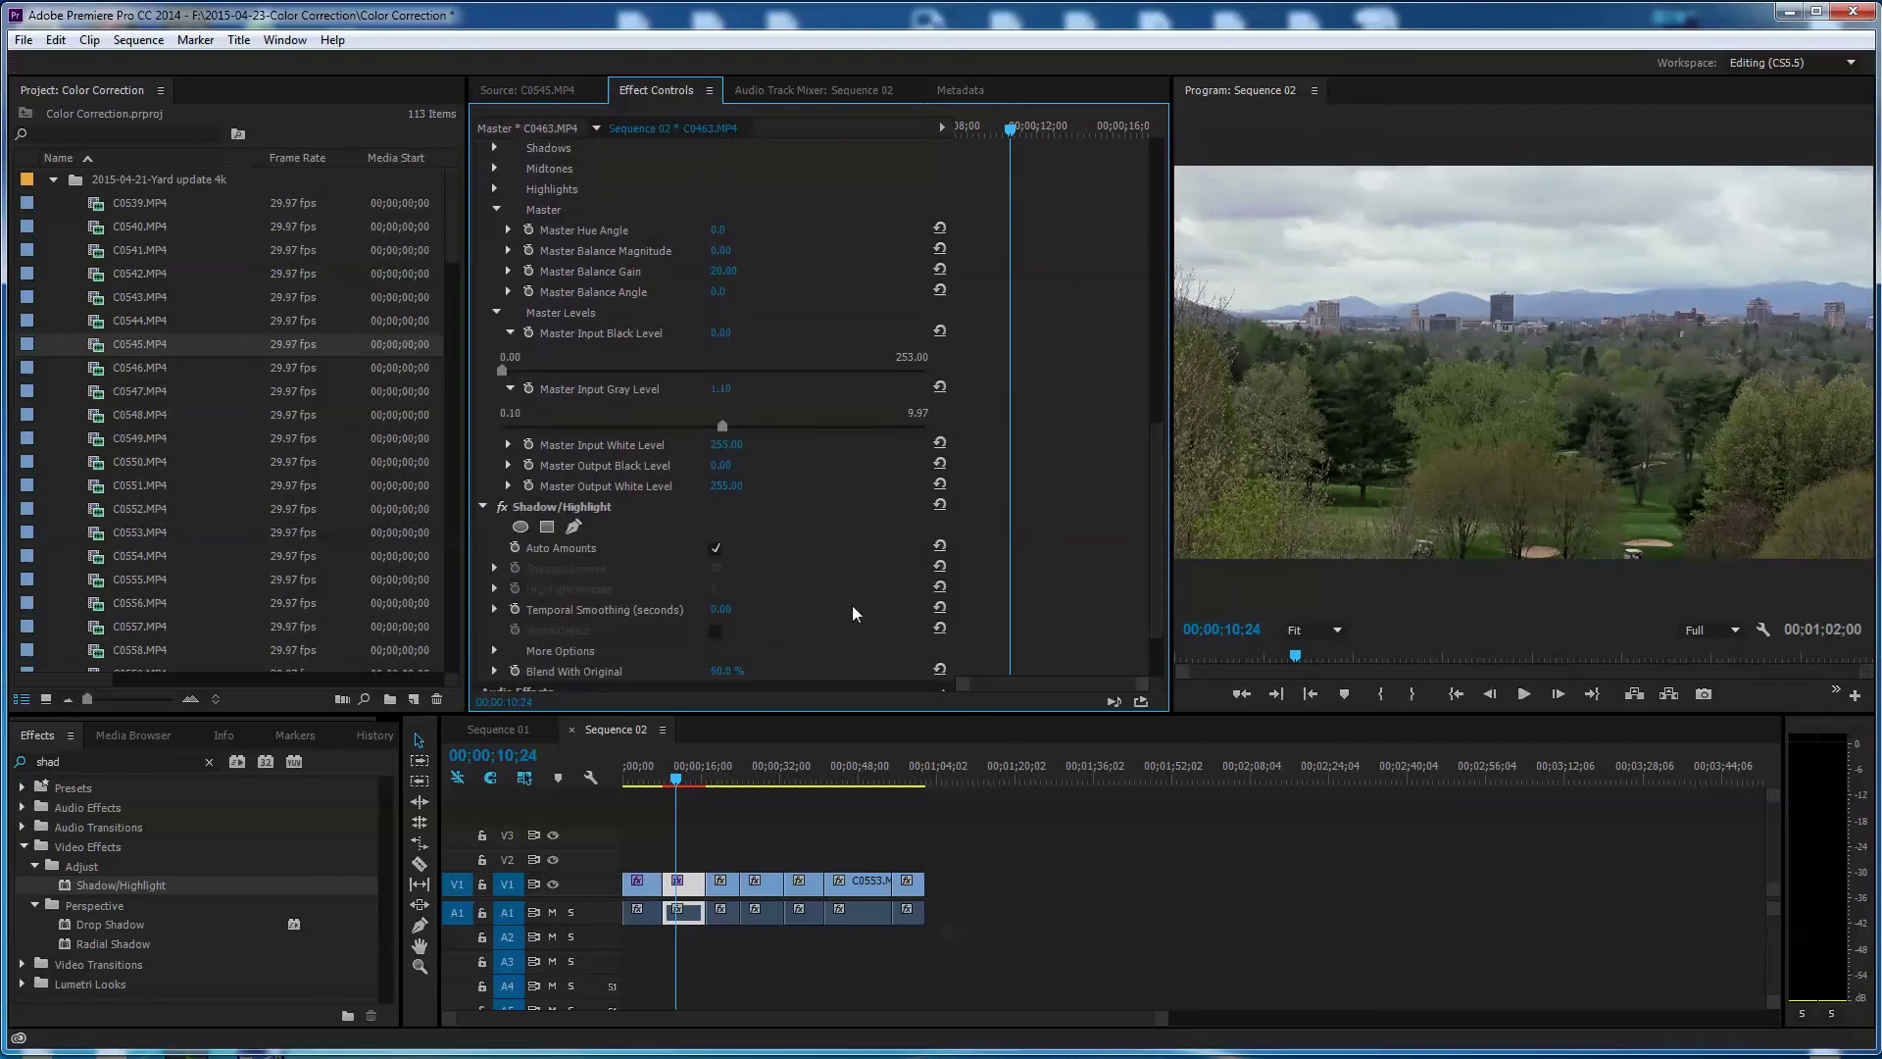
{"action": "left_click_drag", "start_coordinate": [1155, 526], "coordinate": [1166, 375]}
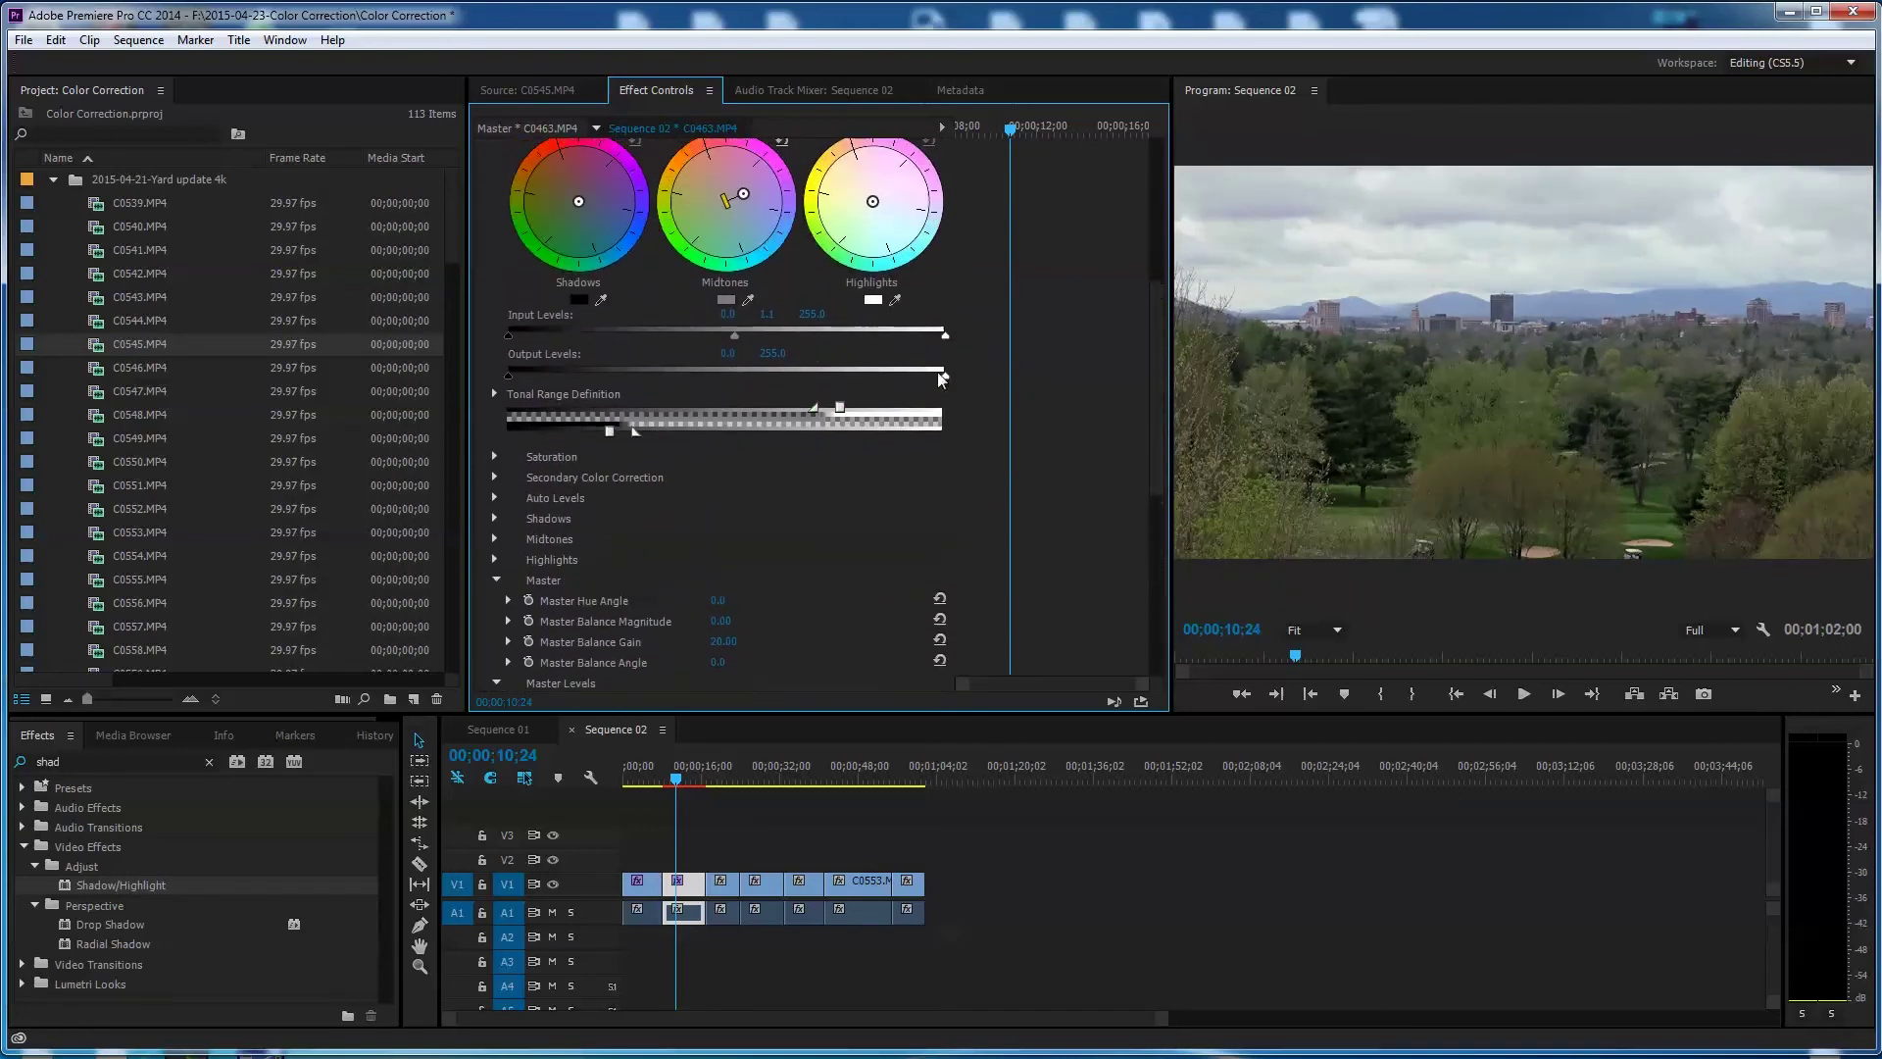
- Expand Saturation to show Midtone Saturation and narrow the shadow tonal range
{"action": "left_click", "coordinate": [493, 456]}
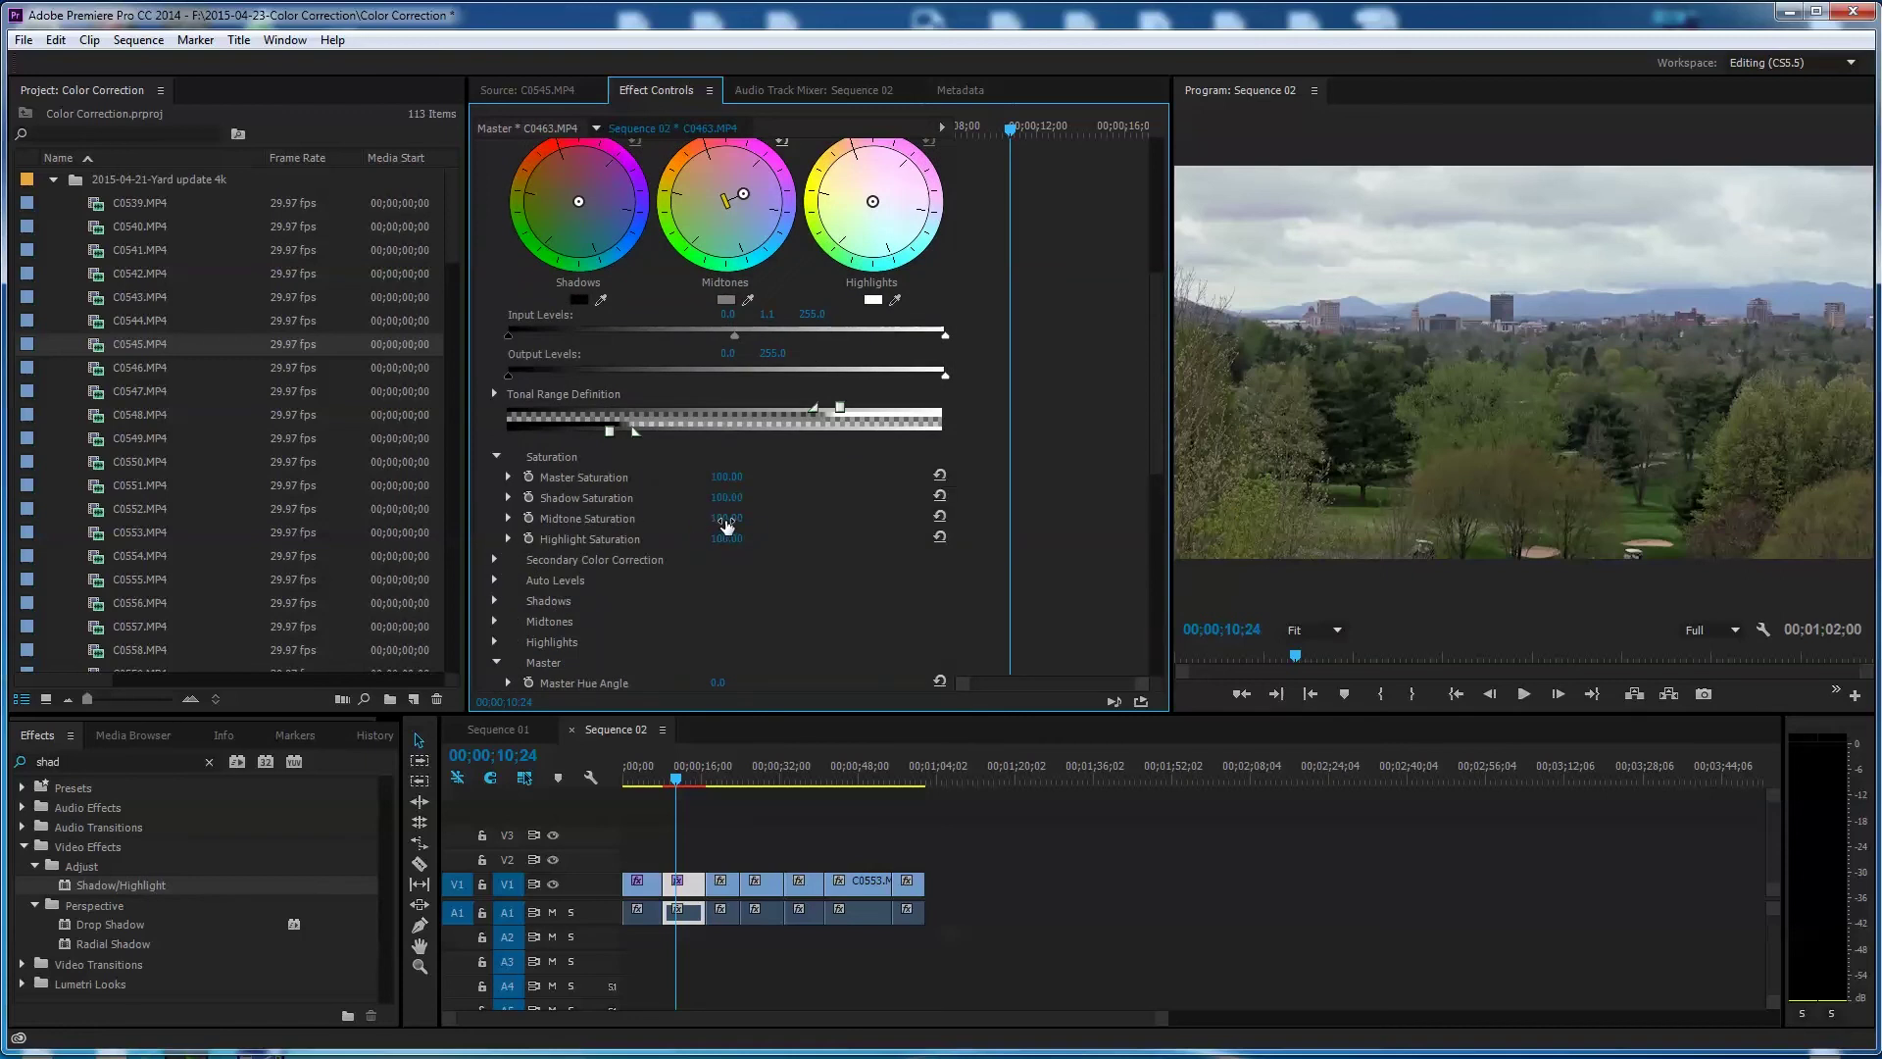
{"action": "left_click", "coordinate": [508, 518]}
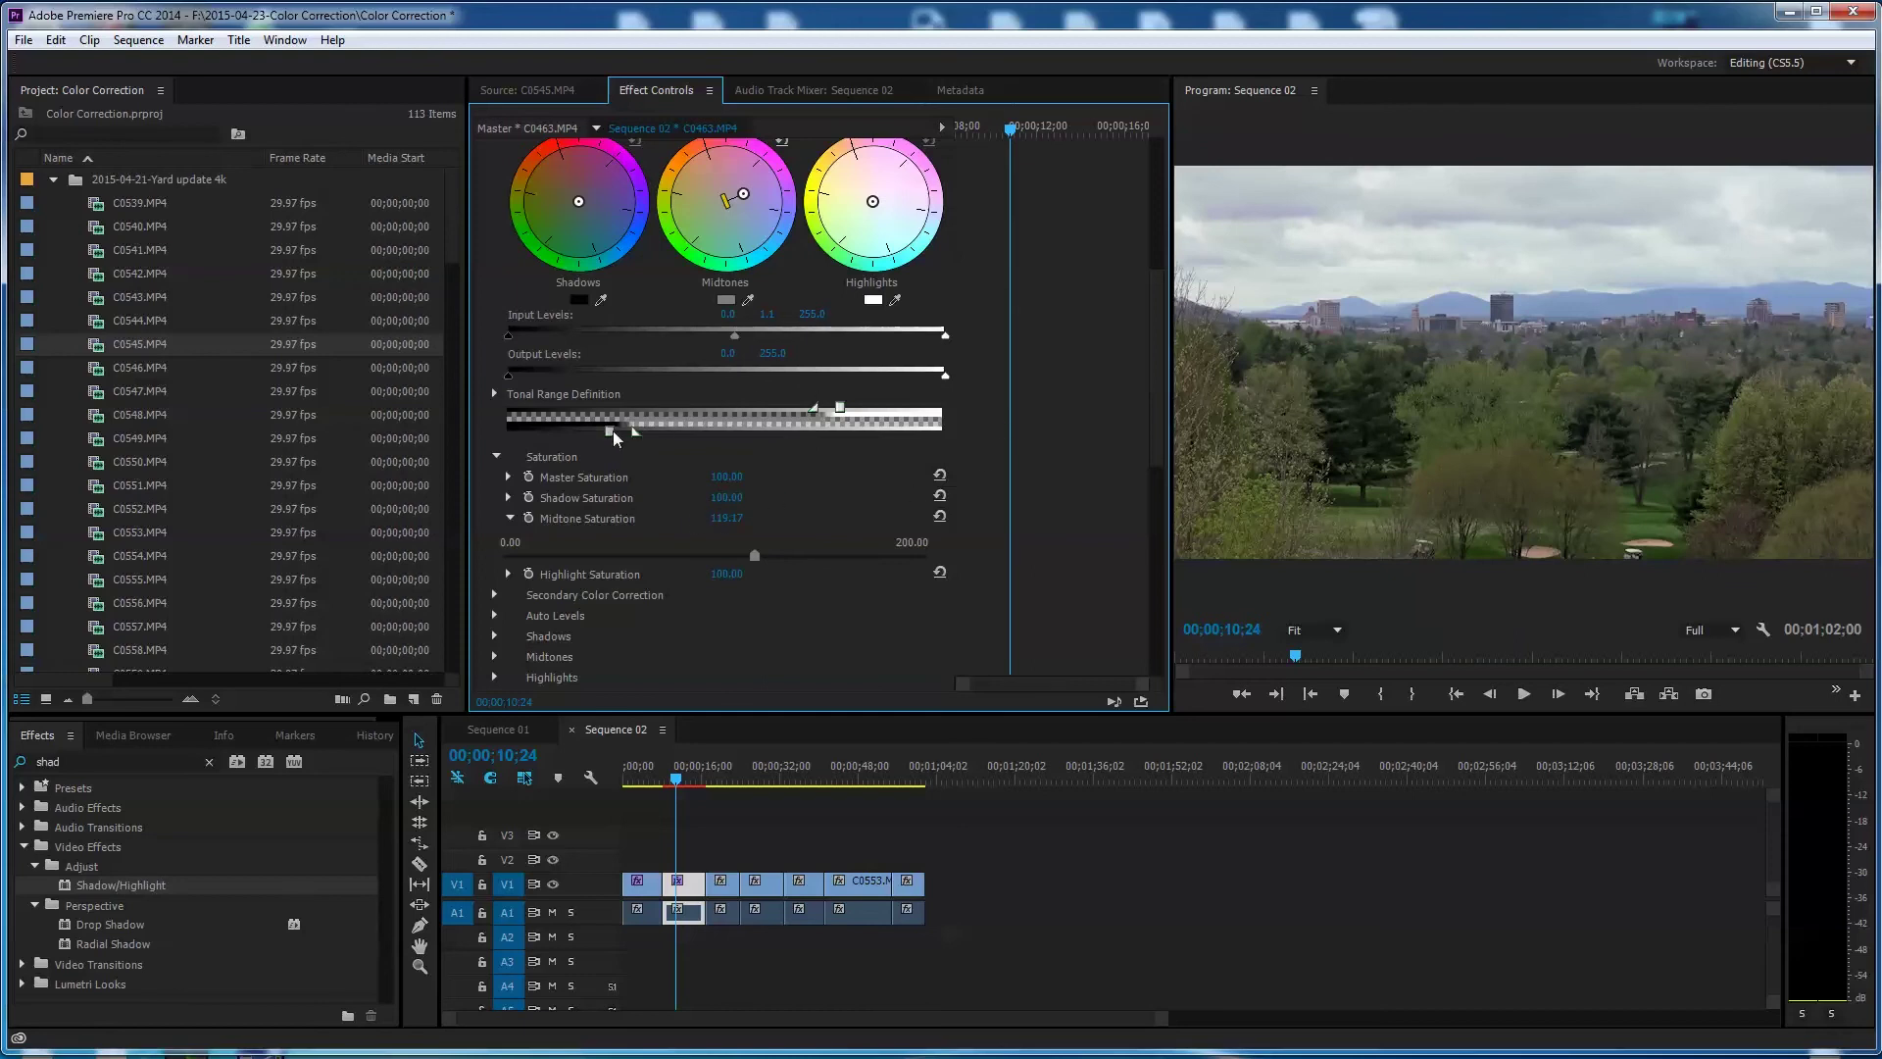
{"action": "left_click_drag", "start_coordinate": [610, 432], "coordinate": [602, 433]}
- Rebalance Input Levels: black point back to 0.0, white point lowered, gamma fine-tuned
{"action": "left_click_drag", "start_coordinate": [562, 335], "coordinate": [609, 336]}
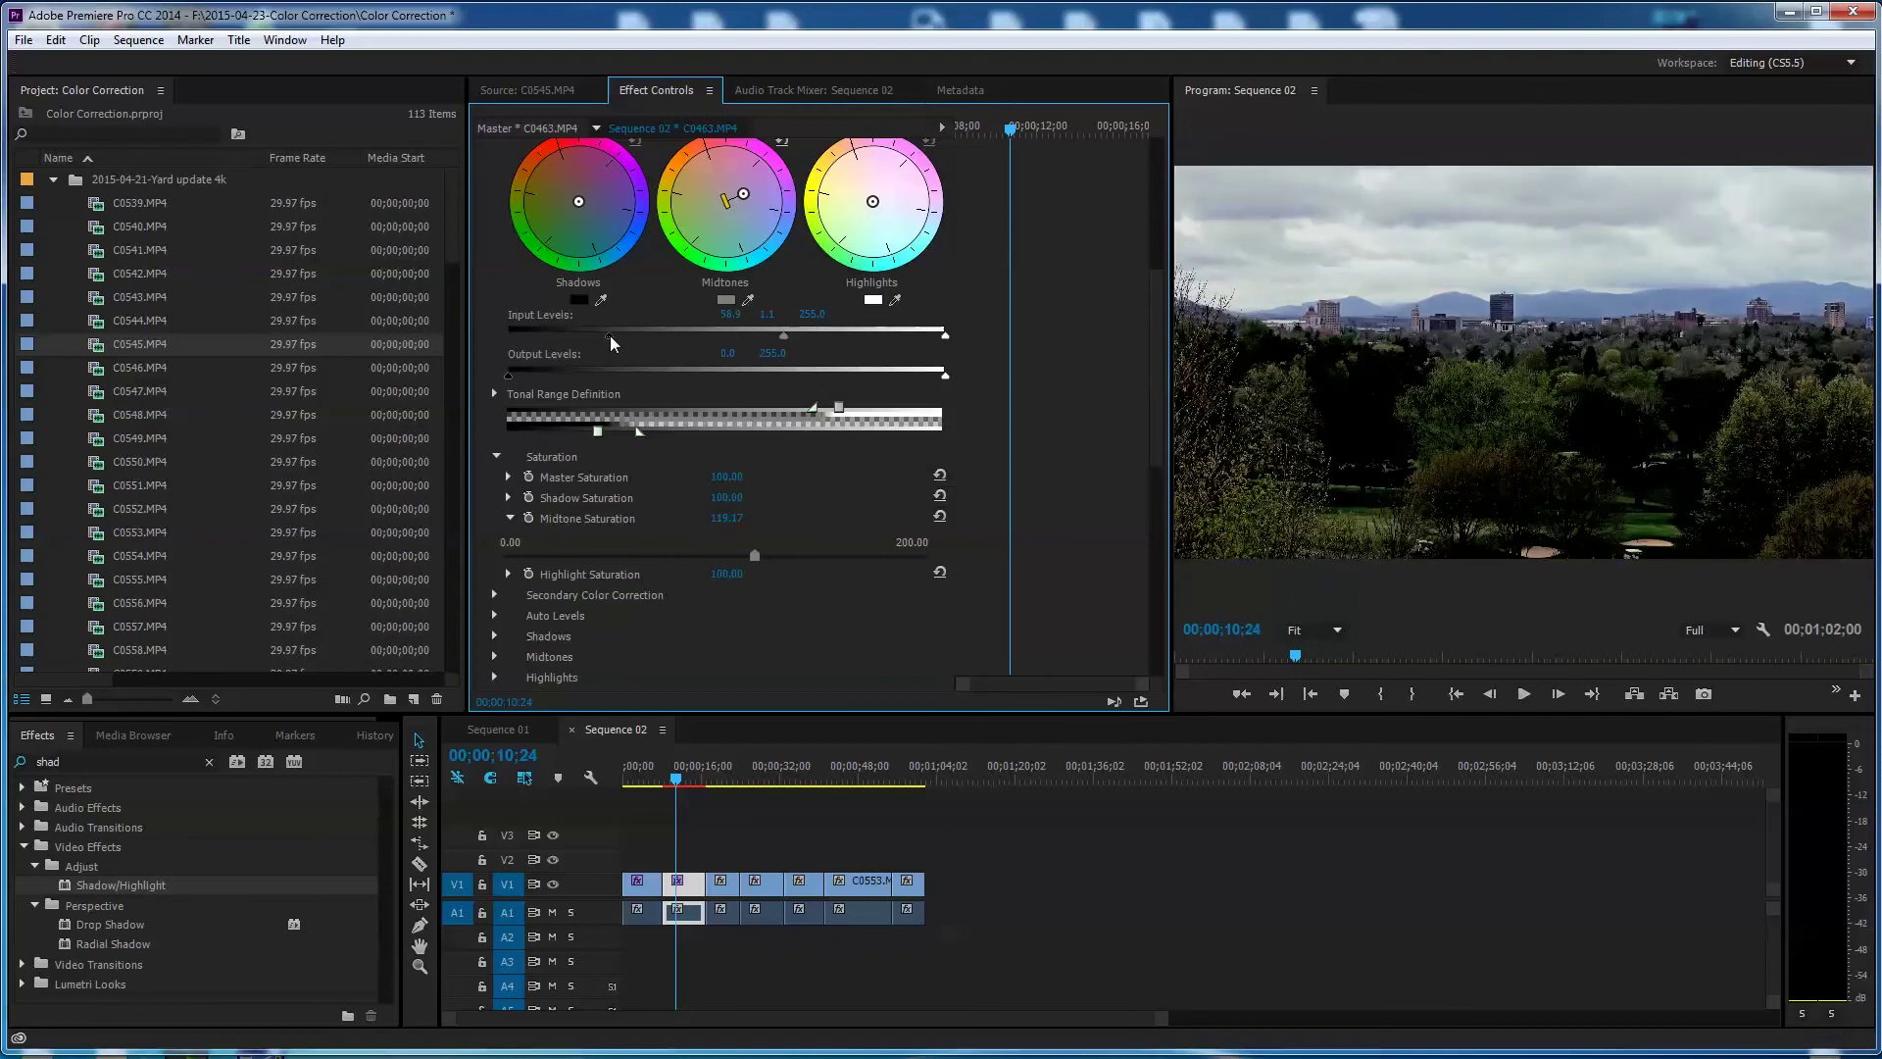
{"action": "left_click_drag", "start_coordinate": [611, 334], "coordinate": [506, 338]}
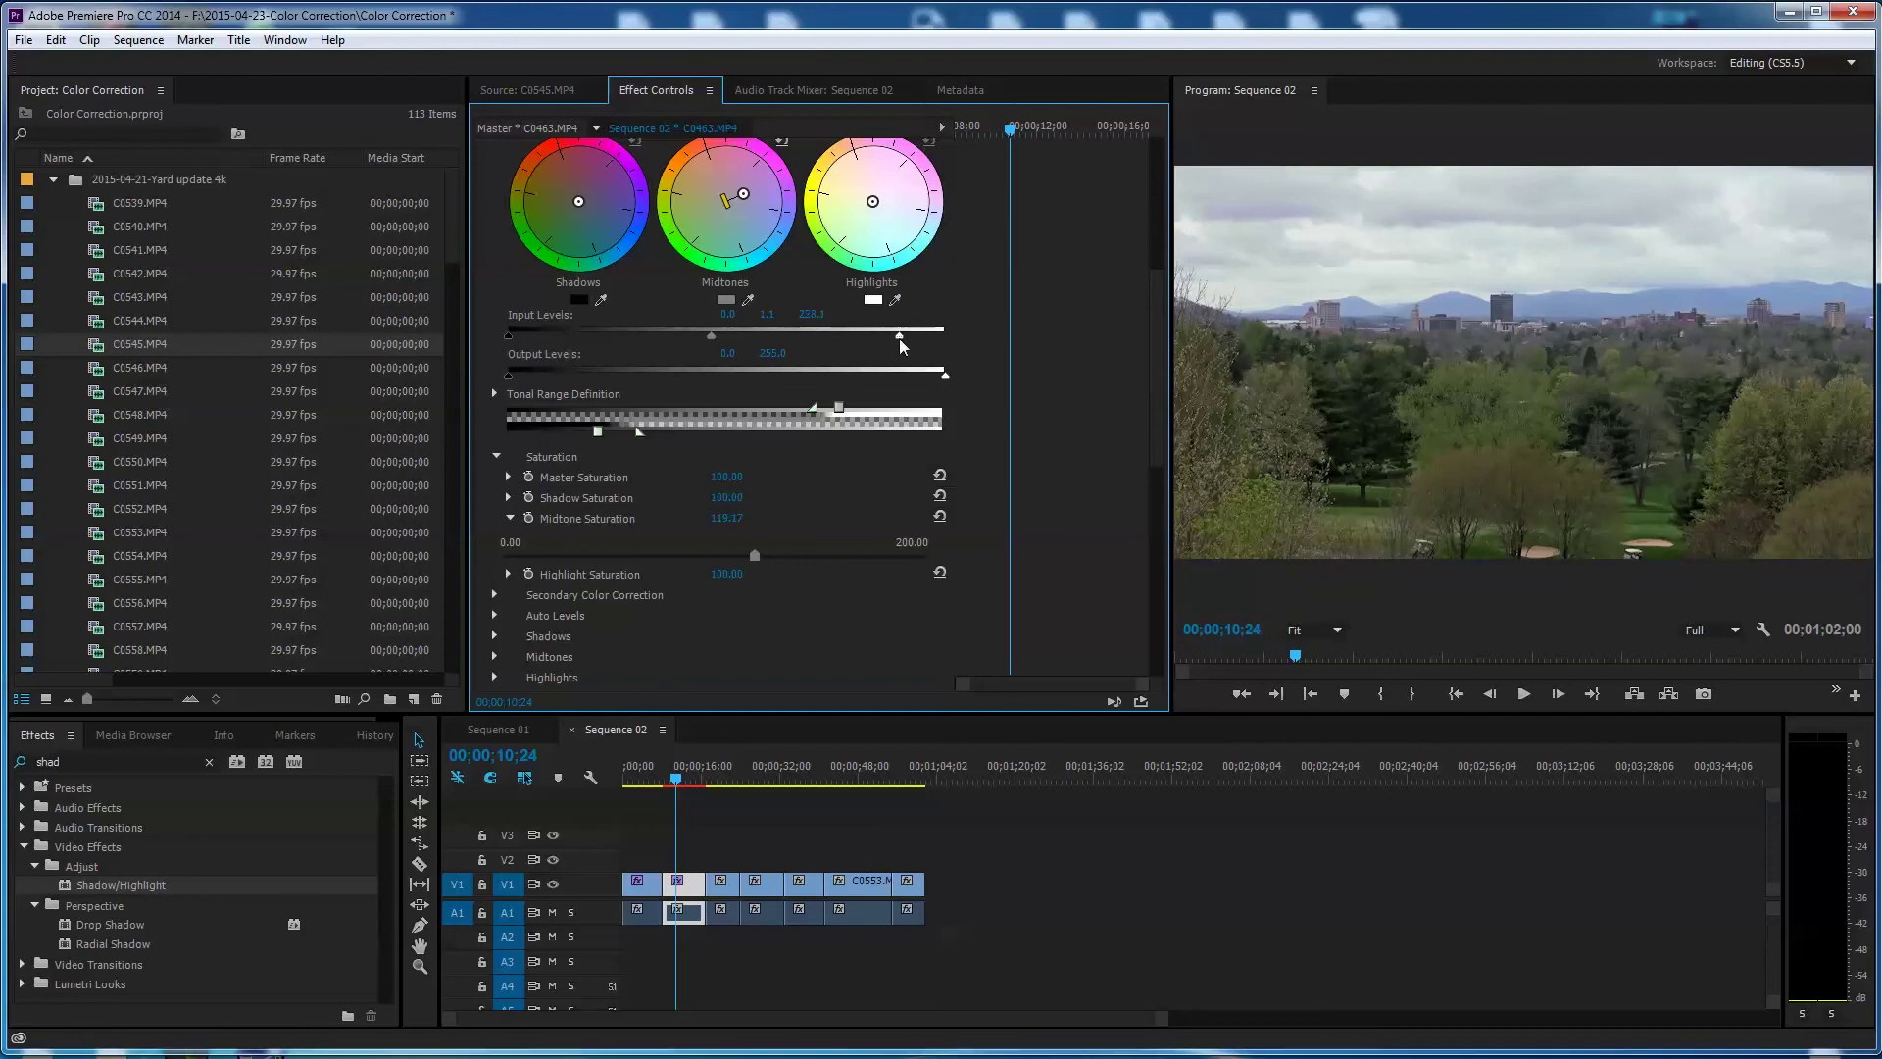
{"action": "left_click_drag", "start_coordinate": [898, 338], "coordinate": [896, 339]}
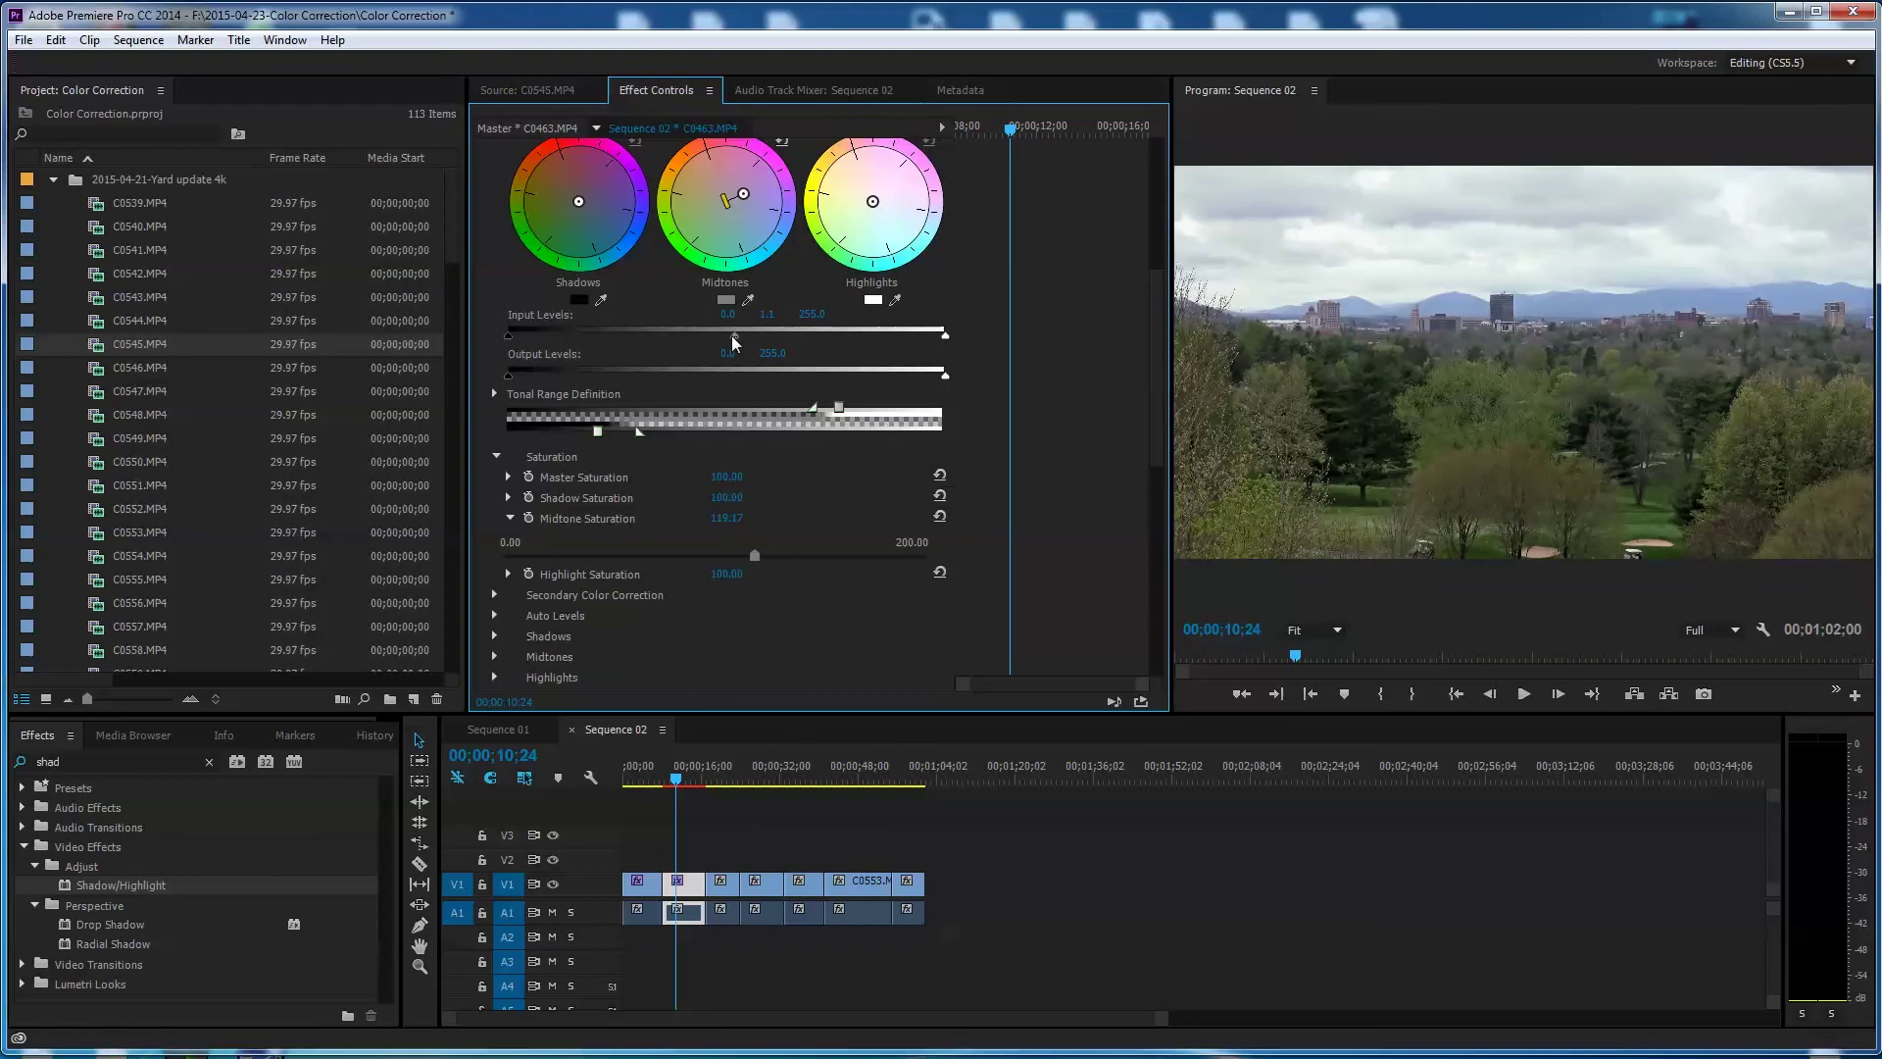
{"action": "left_click_drag", "start_coordinate": [735, 335], "coordinate": [717, 338]}
{"action": "left_click_drag", "start_coordinate": [716, 337], "coordinate": [720, 338]}
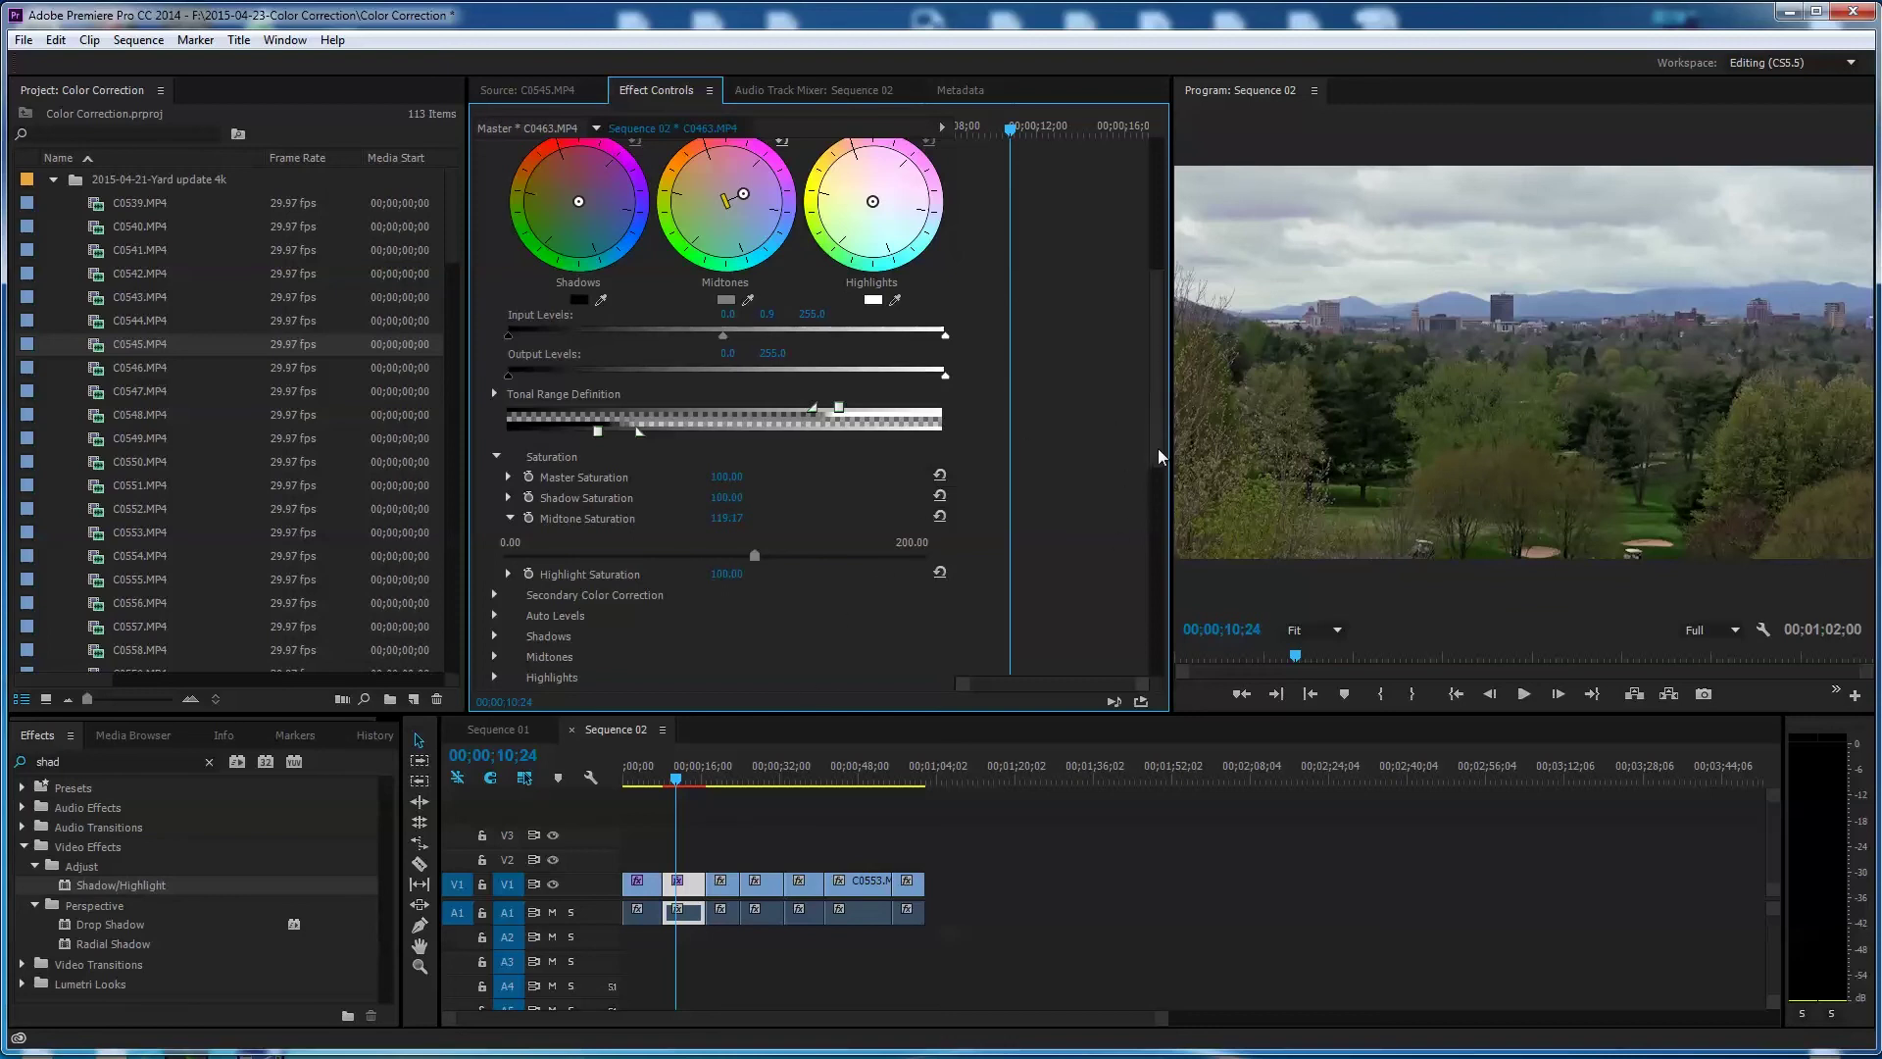
- Adjust Brightness & Contrast to Brightness −16.4 and Contrast 8.2, then maximise the Program monitor
{"action": "left_click_drag", "start_coordinate": [1157, 449], "coordinate": [1156, 294]}
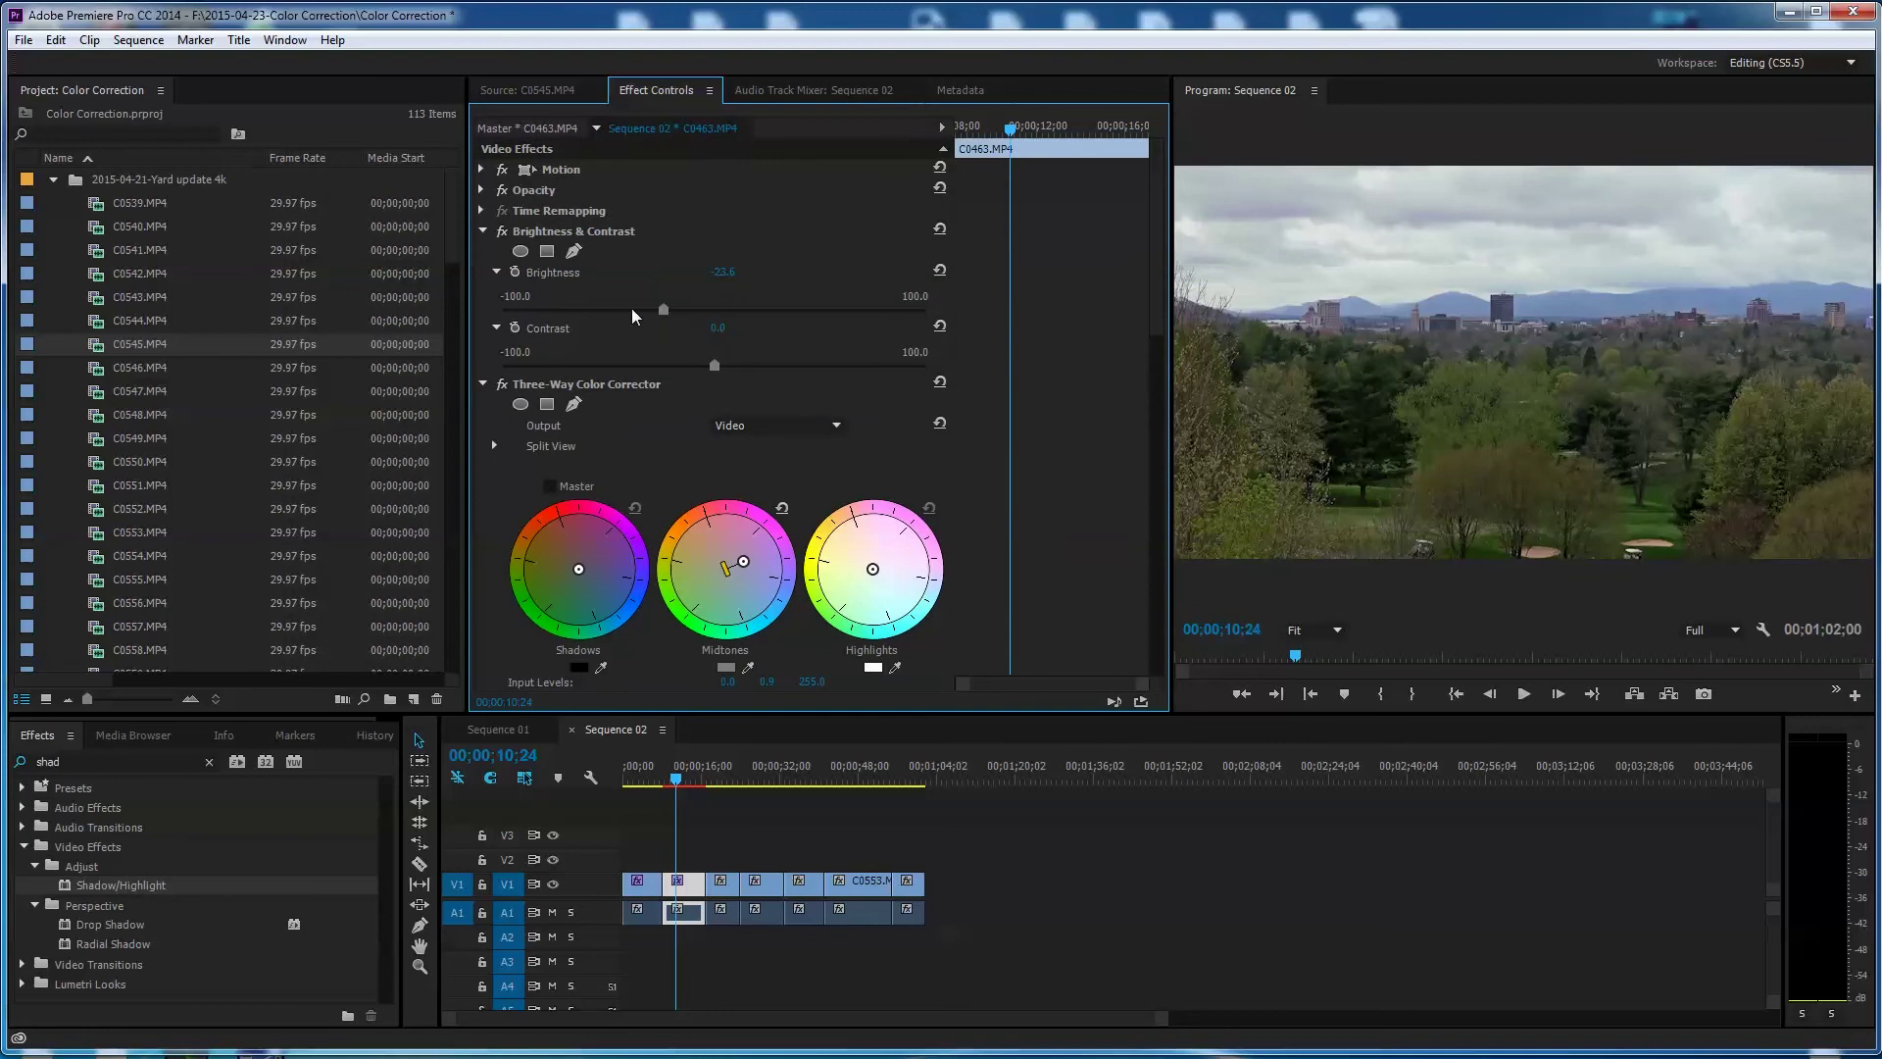
{"action": "left_click_drag", "start_coordinate": [664, 310], "coordinate": [736, 366]}
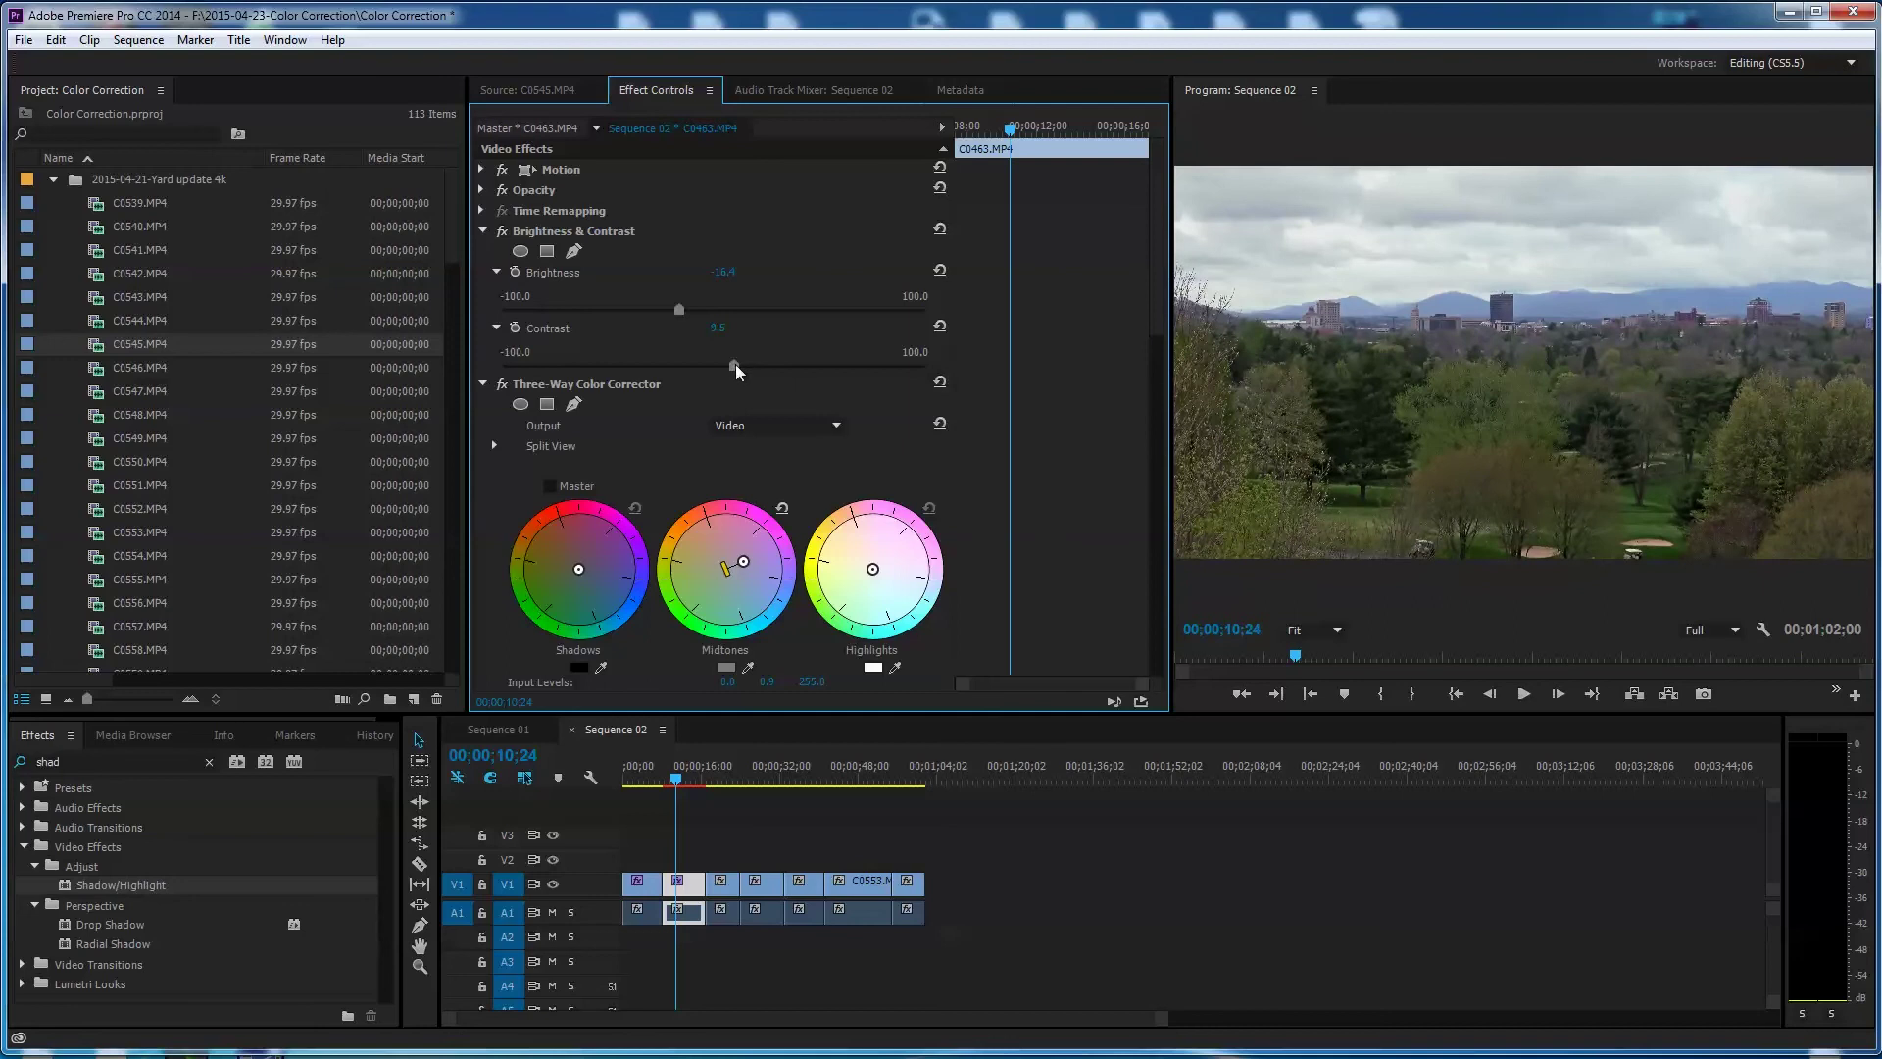
{"action": "left_click", "coordinate": [1341, 515]}
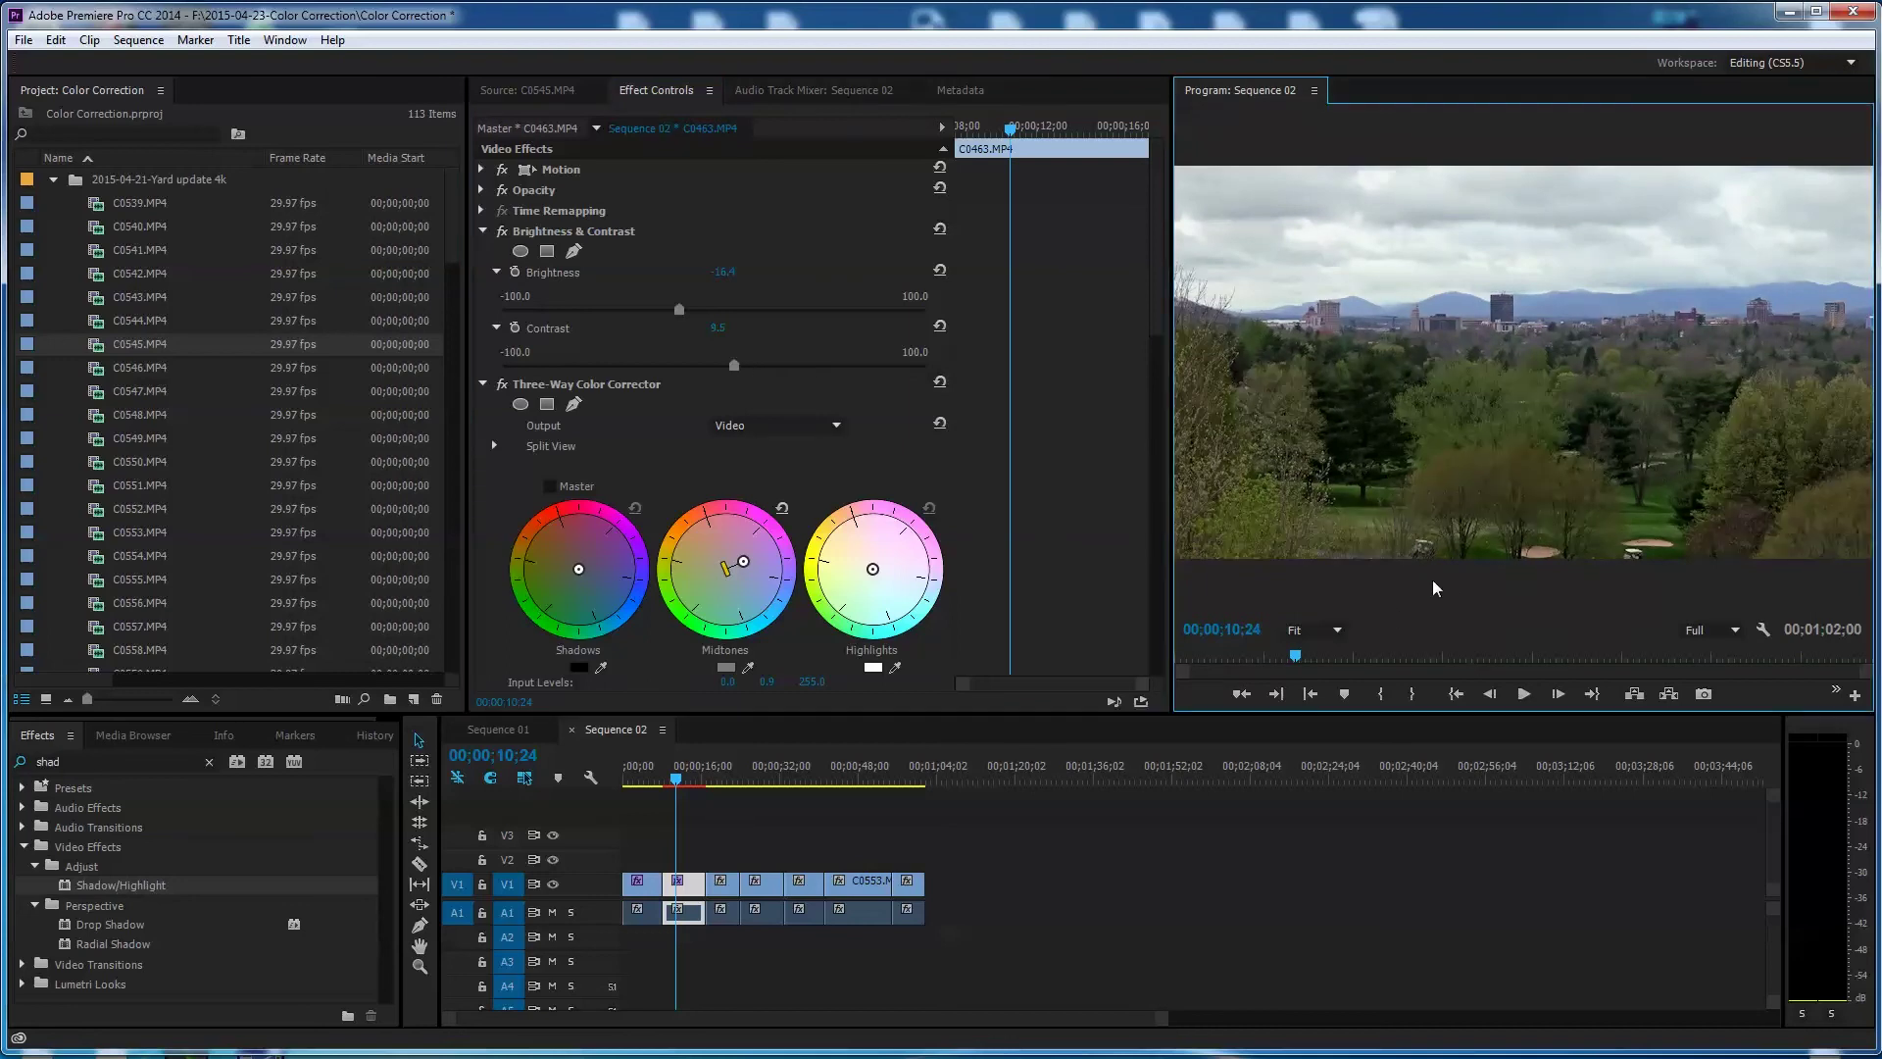
{"action": "key", "text": "grave"}
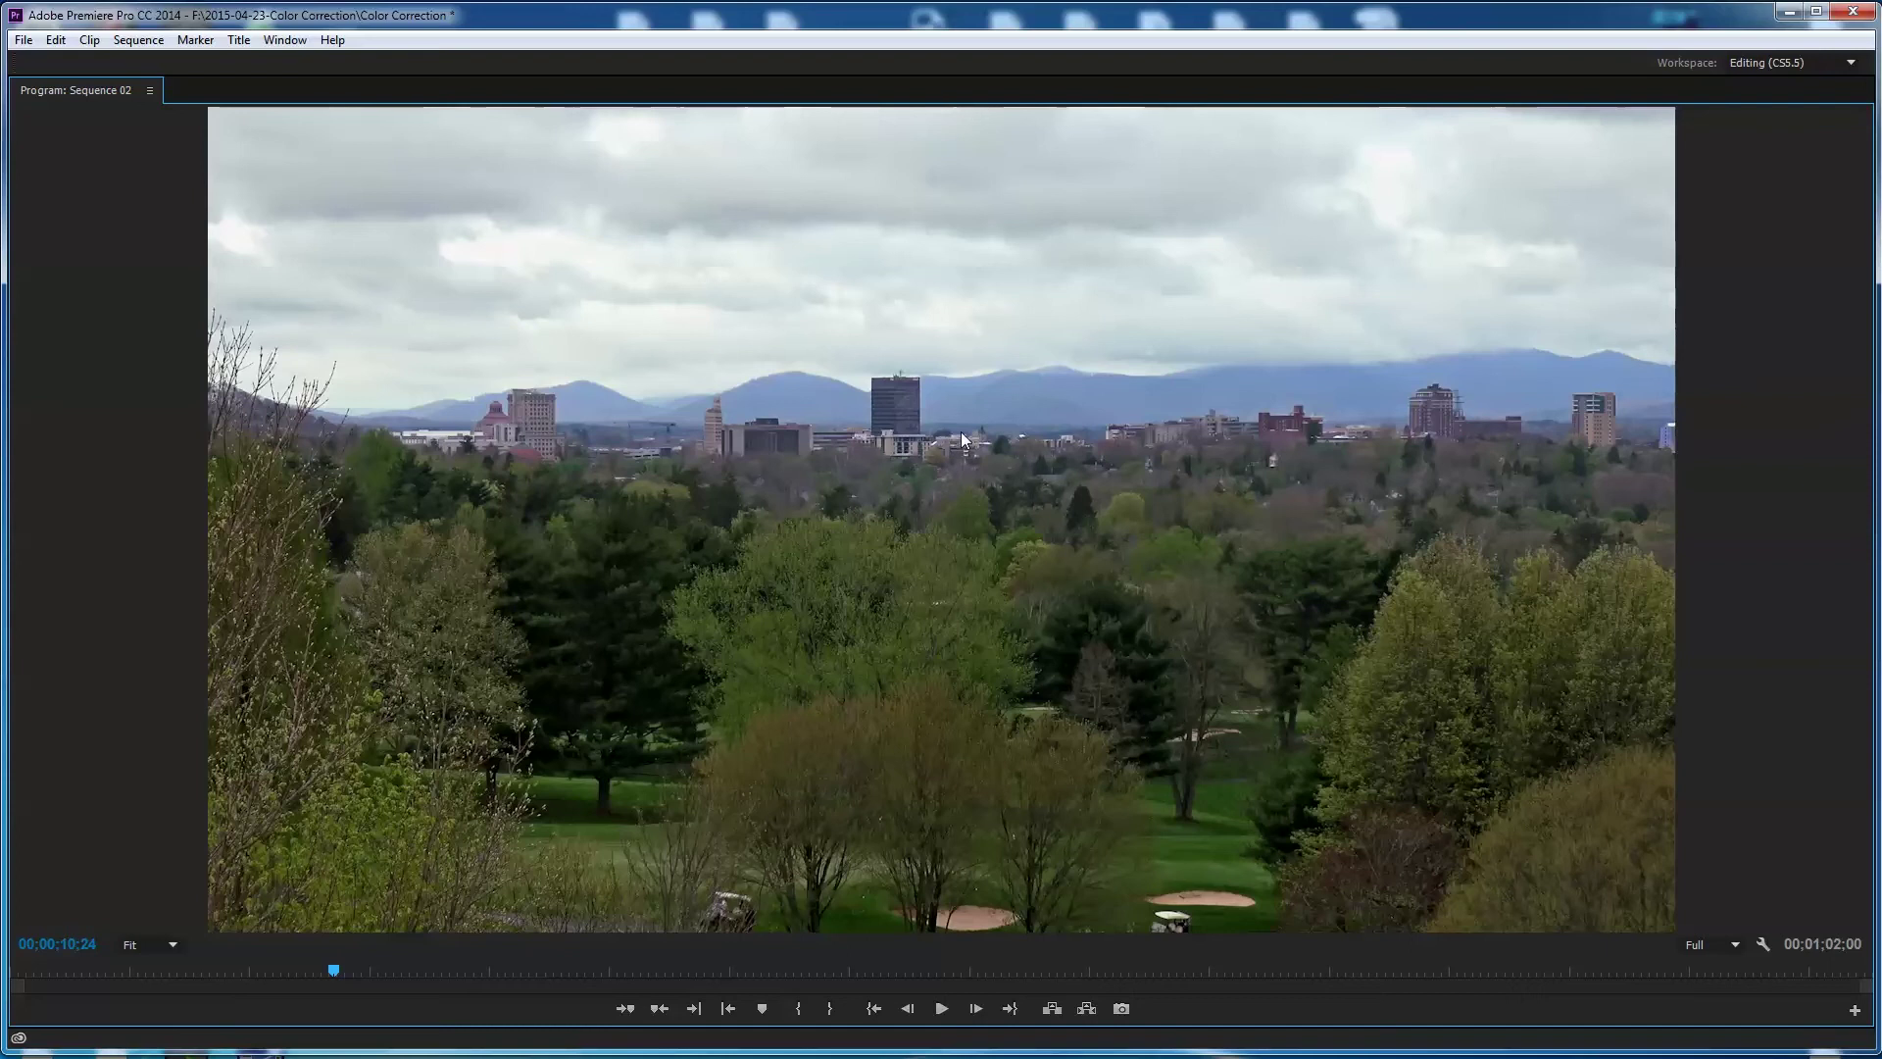
- Restore the full workspace and collapse the Brightness & Contrast, Three-Way and Shadow/Highlight settings
{"action": "key", "text": "grave"}
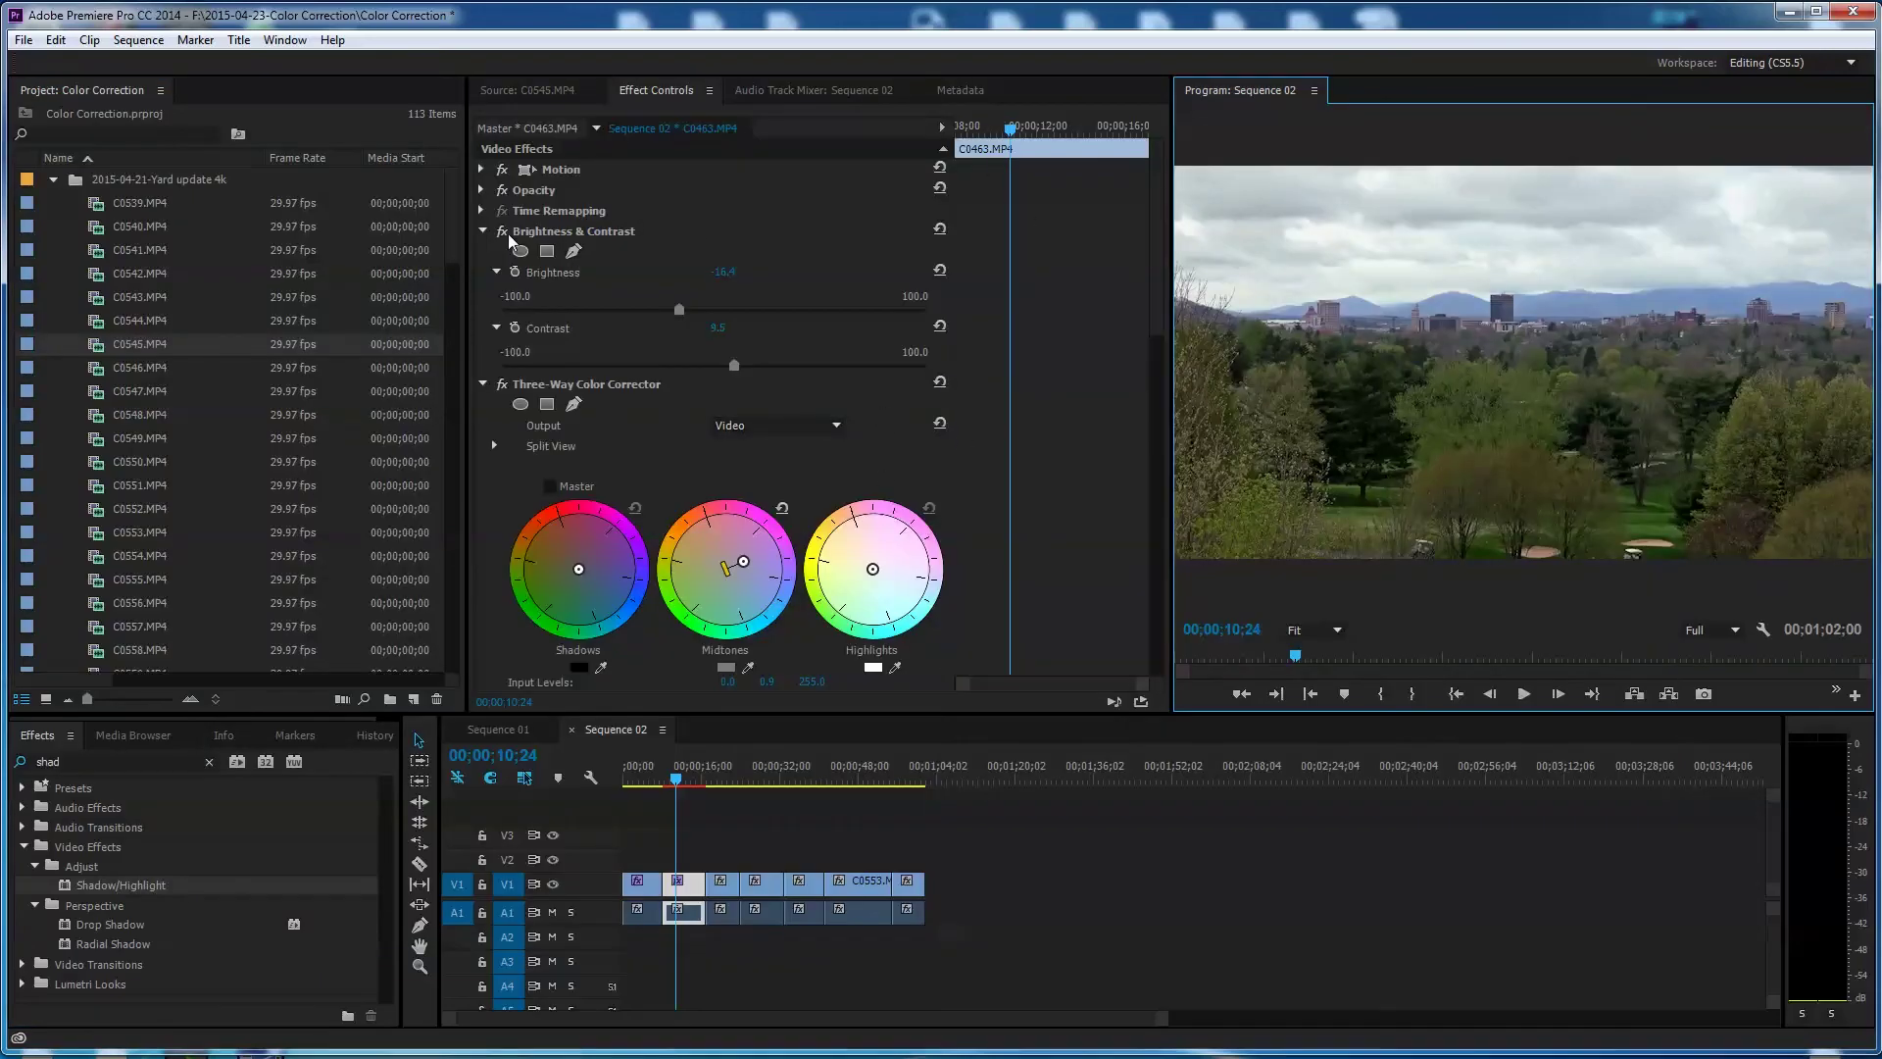
{"action": "left_click", "coordinate": [481, 231]}
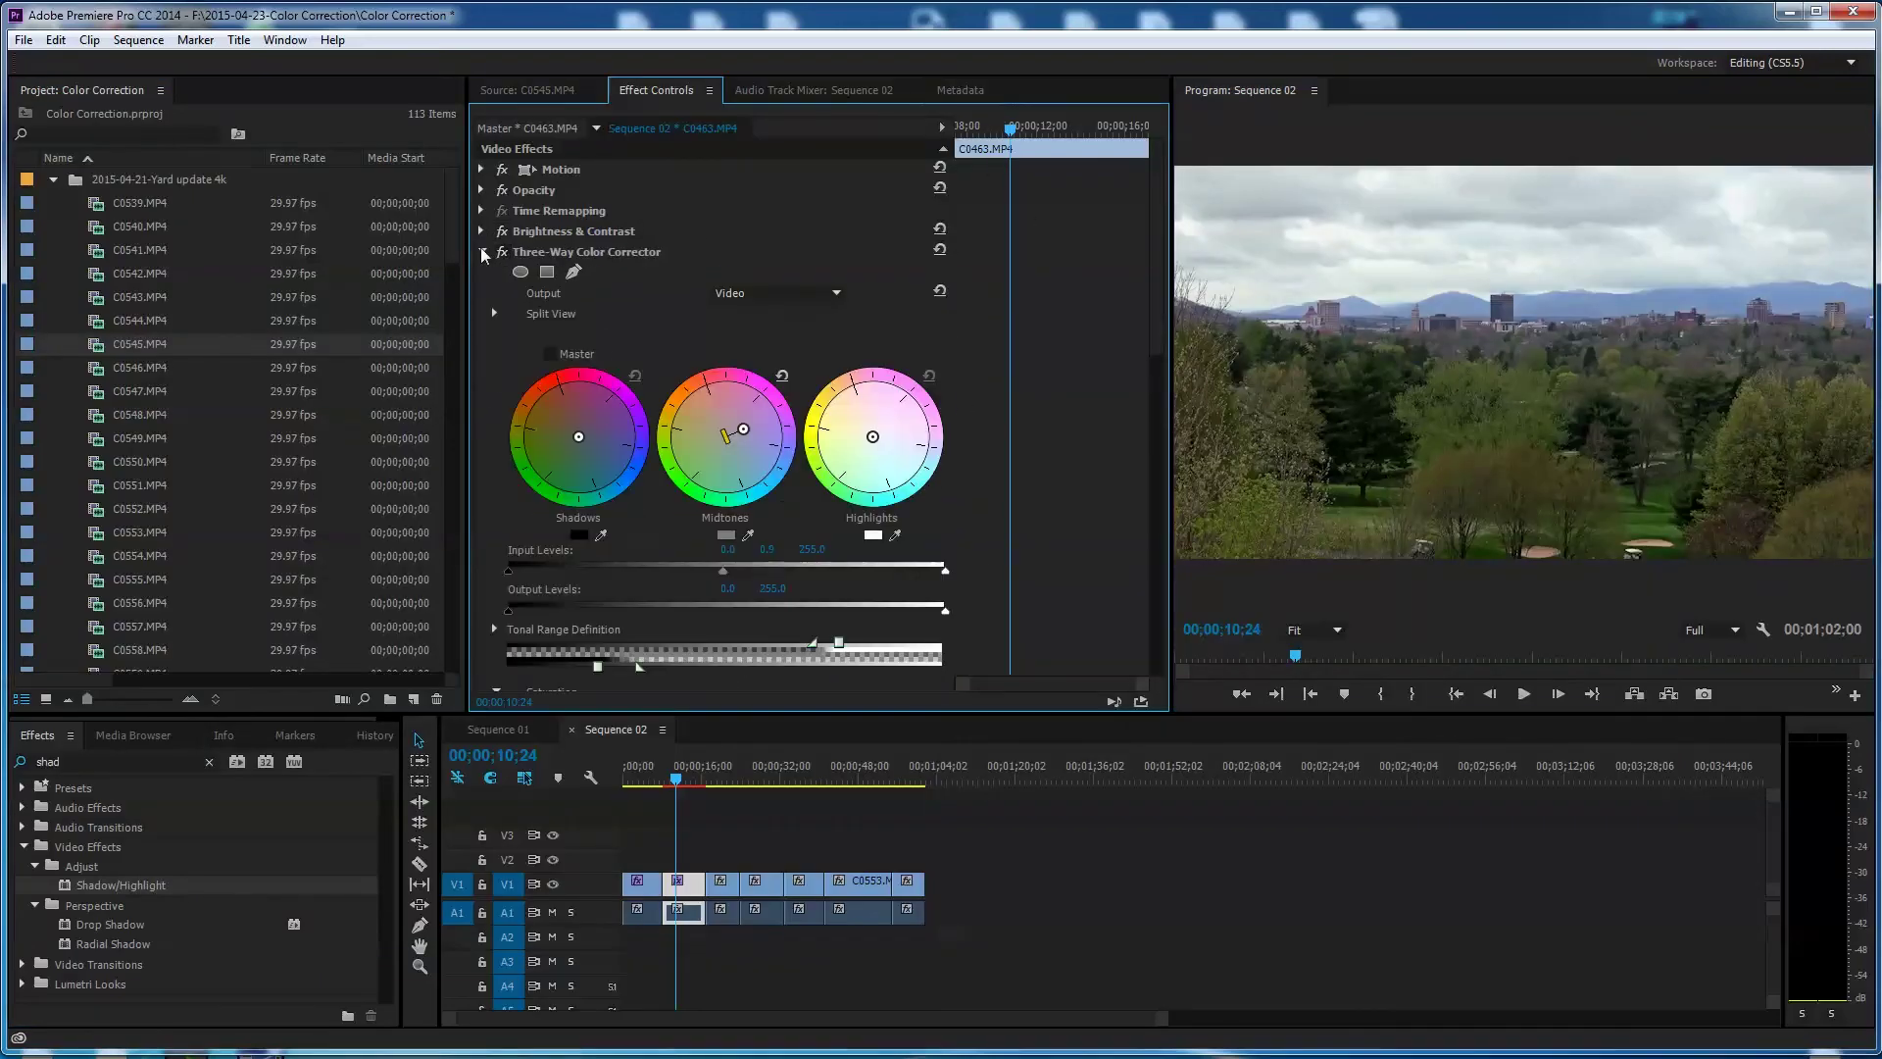
{"action": "left_click", "coordinate": [482, 252]}
{"action": "left_click", "coordinate": [481, 271]}
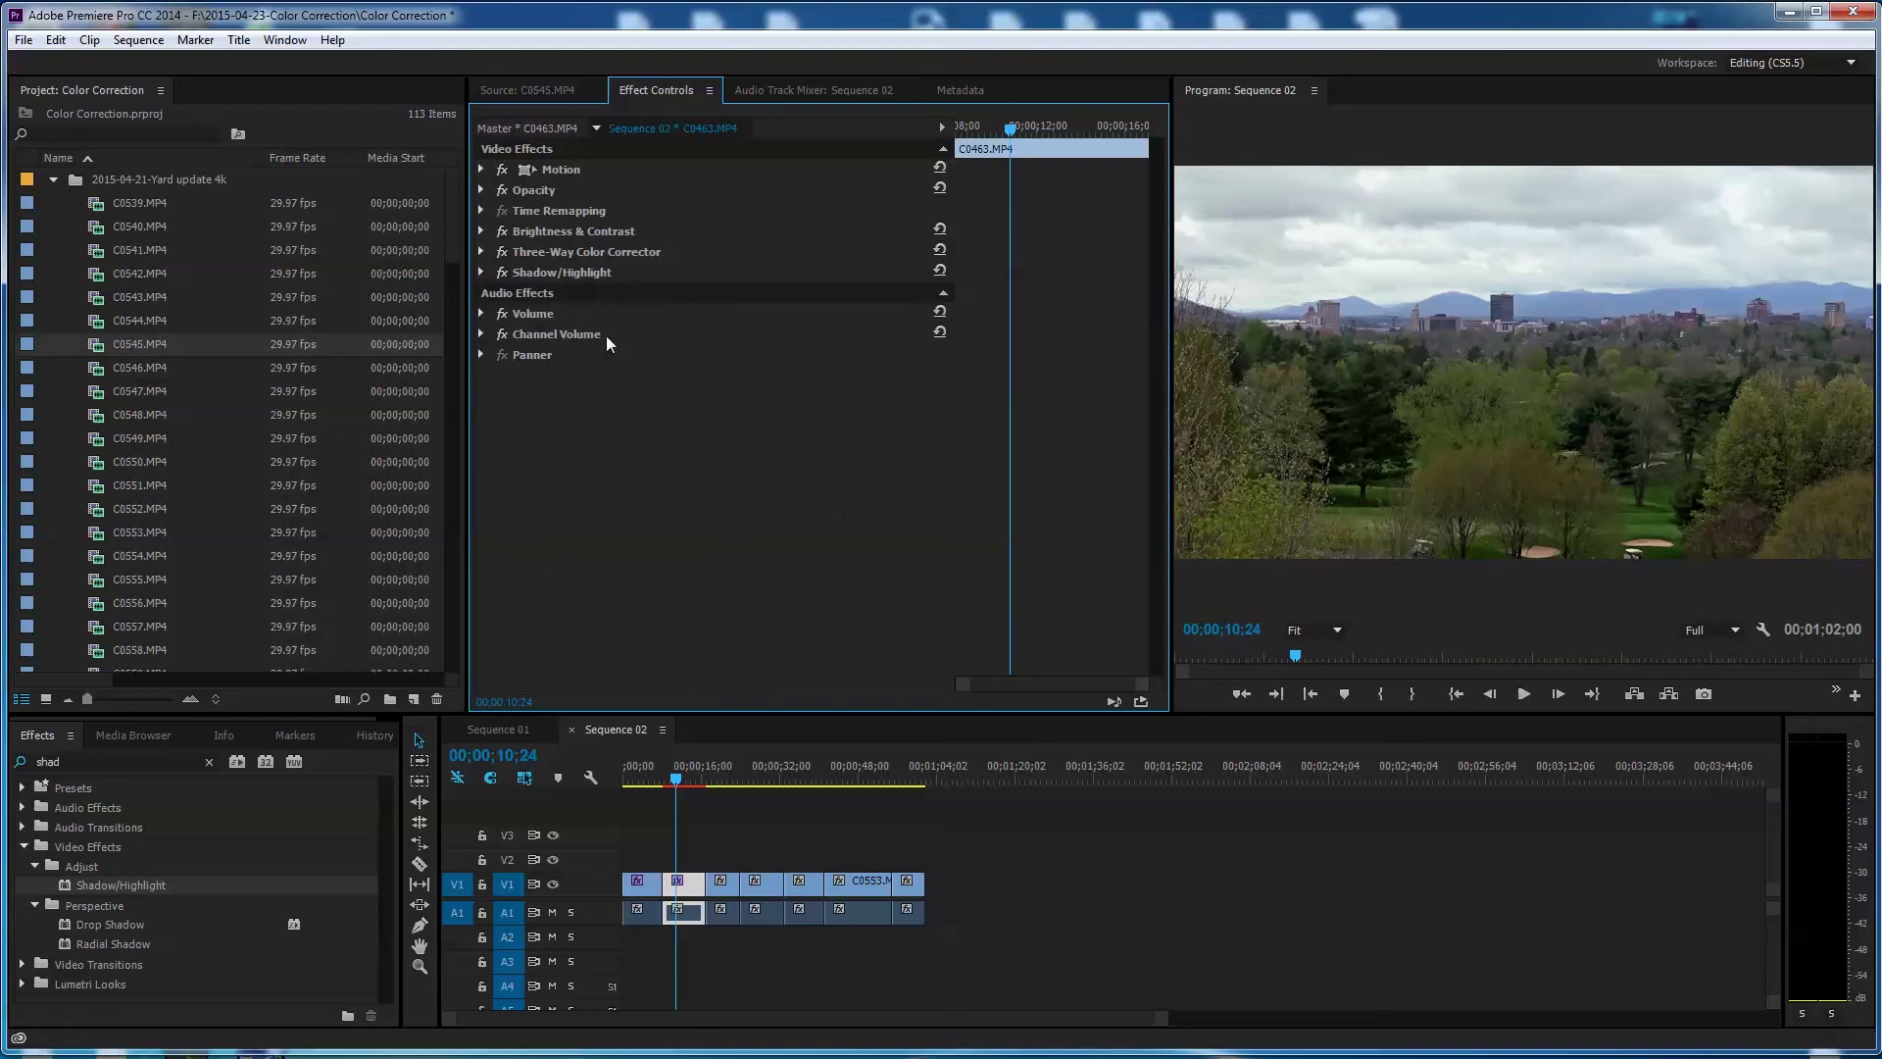
- Turn each of the three effects off and back on to compare, leaving all enabled
{"action": "left_click", "coordinate": [504, 232]}
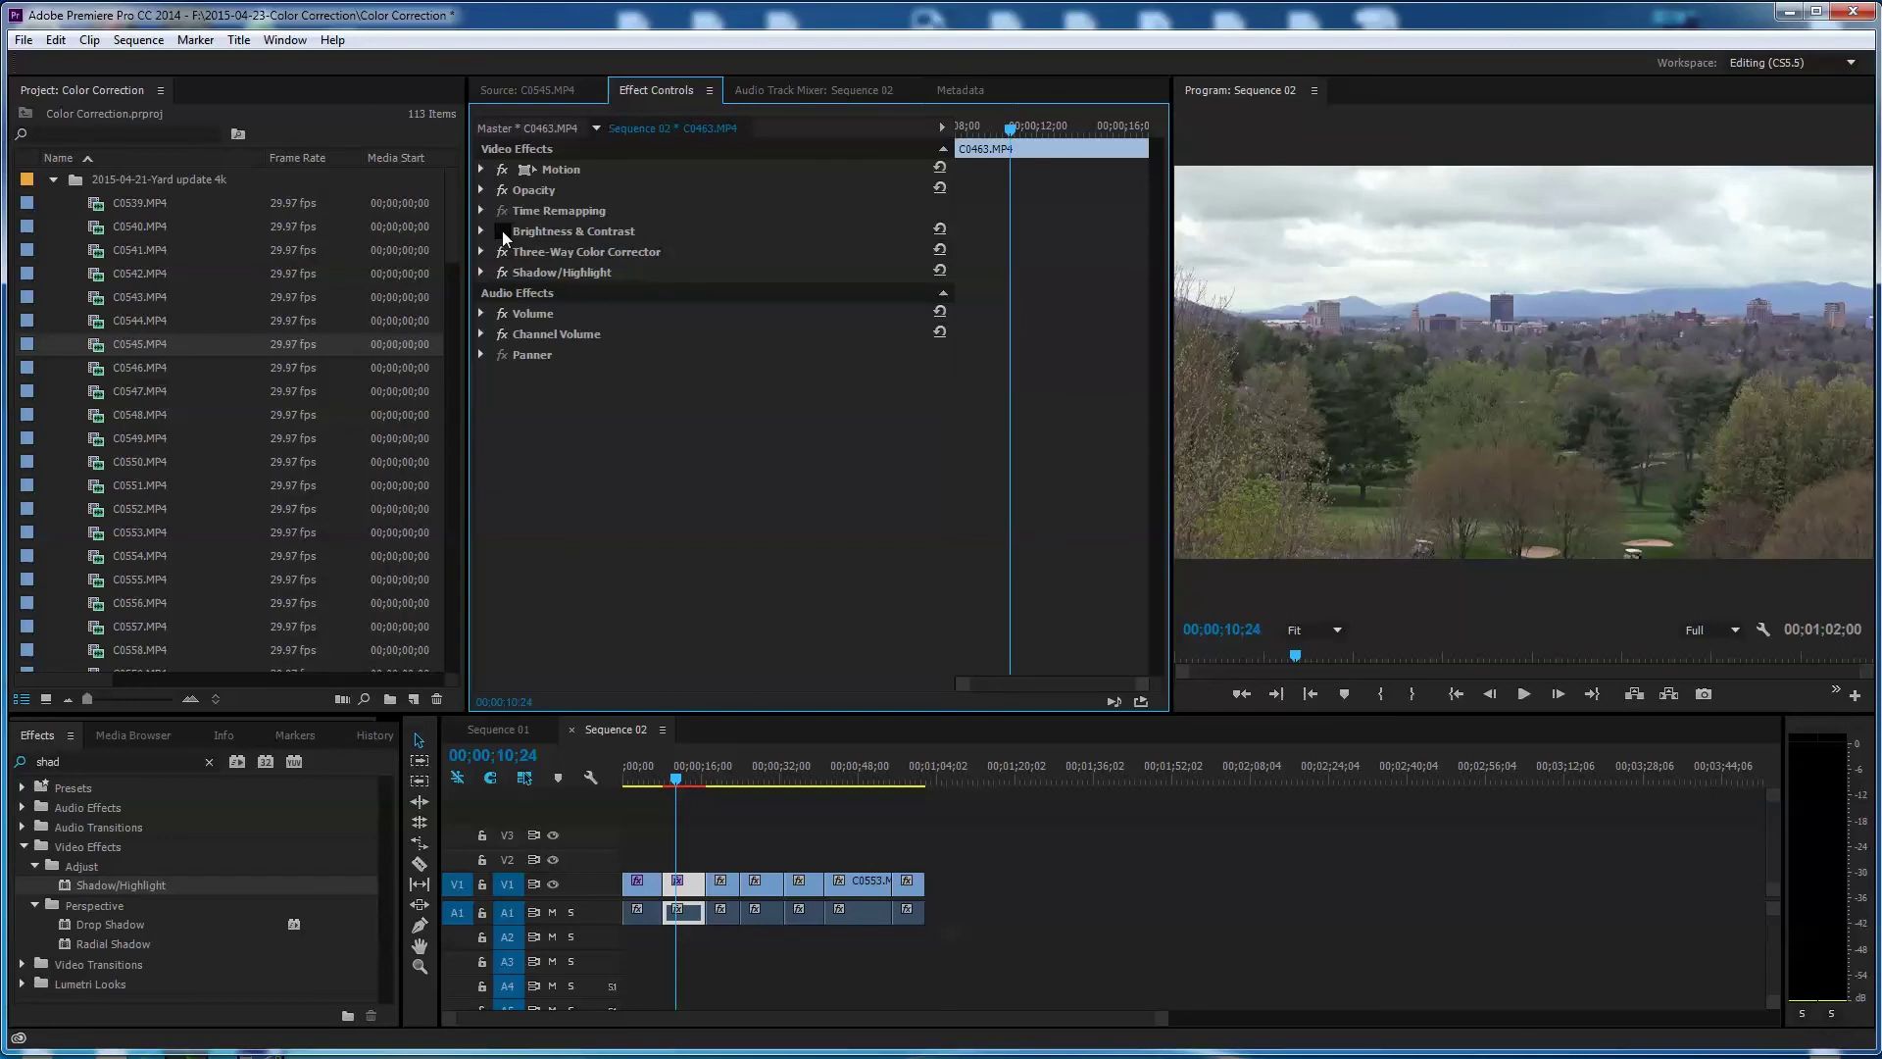
{"action": "left_click", "coordinate": [504, 233]}
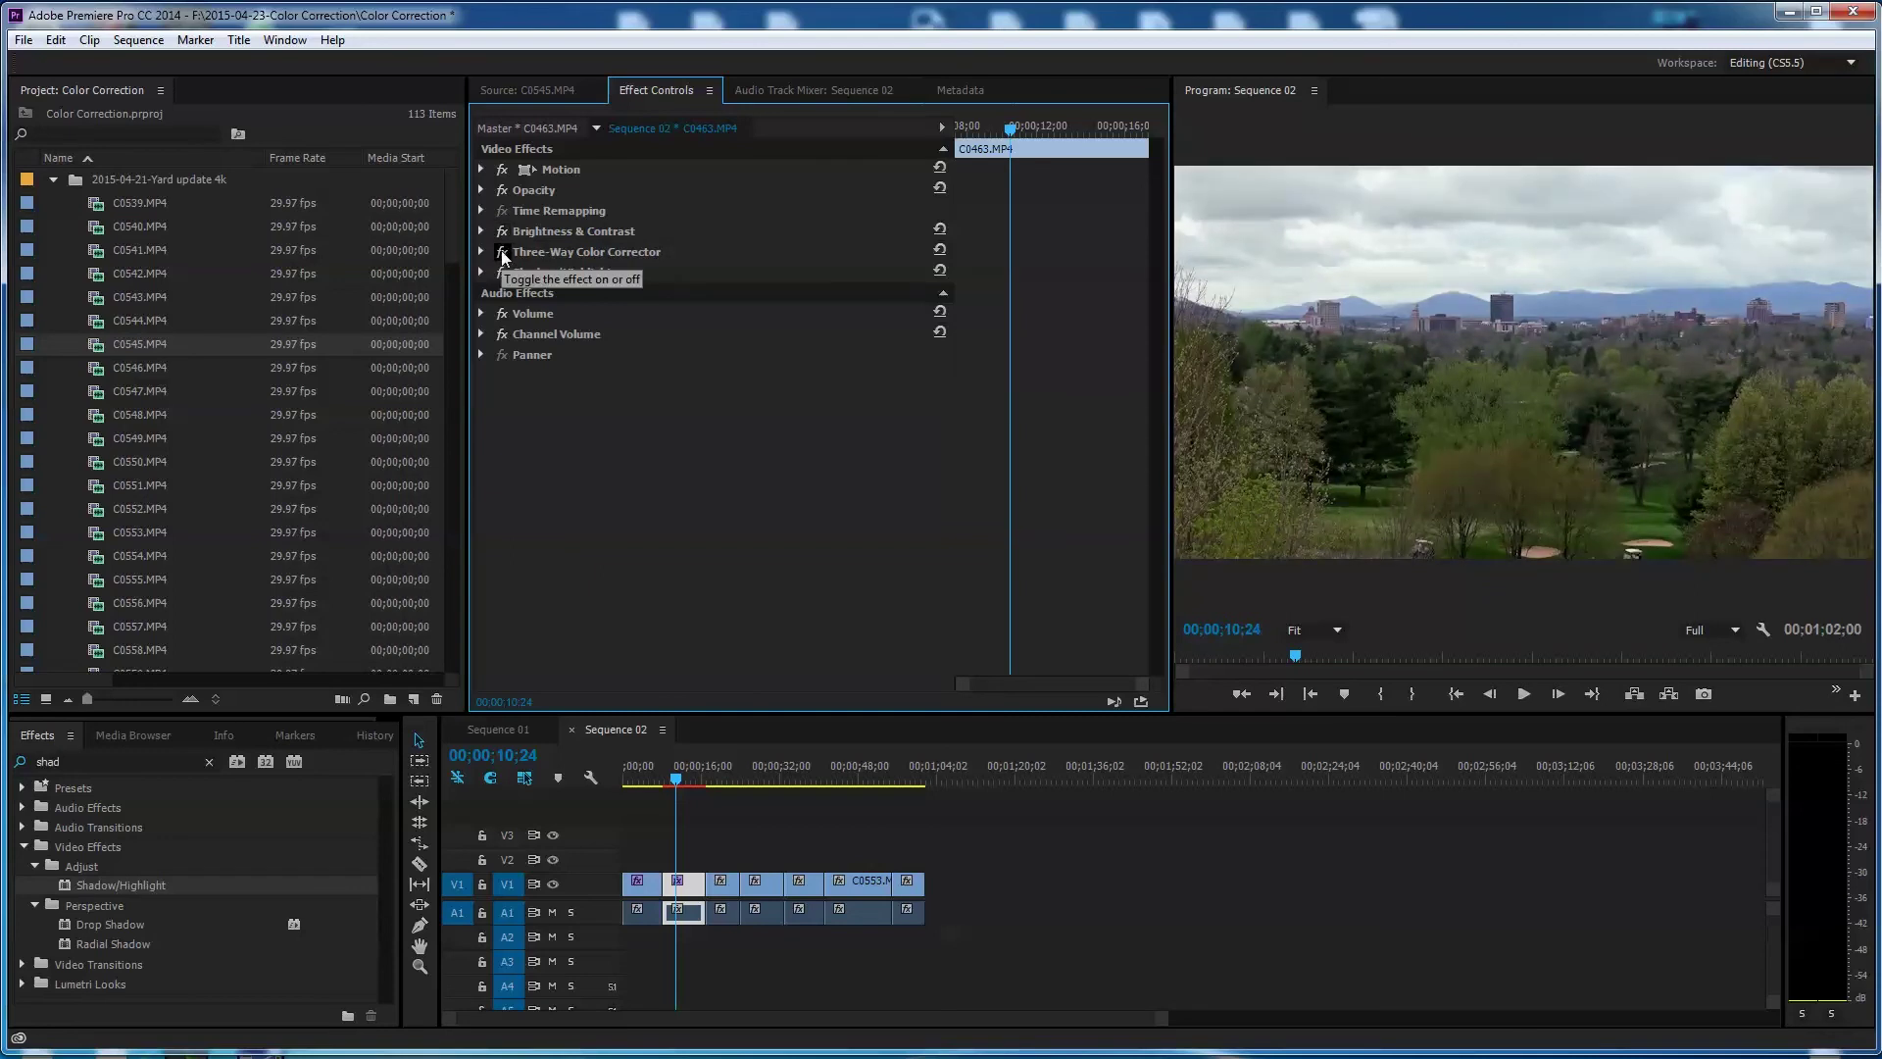
{"action": "left_click", "coordinate": [502, 253]}
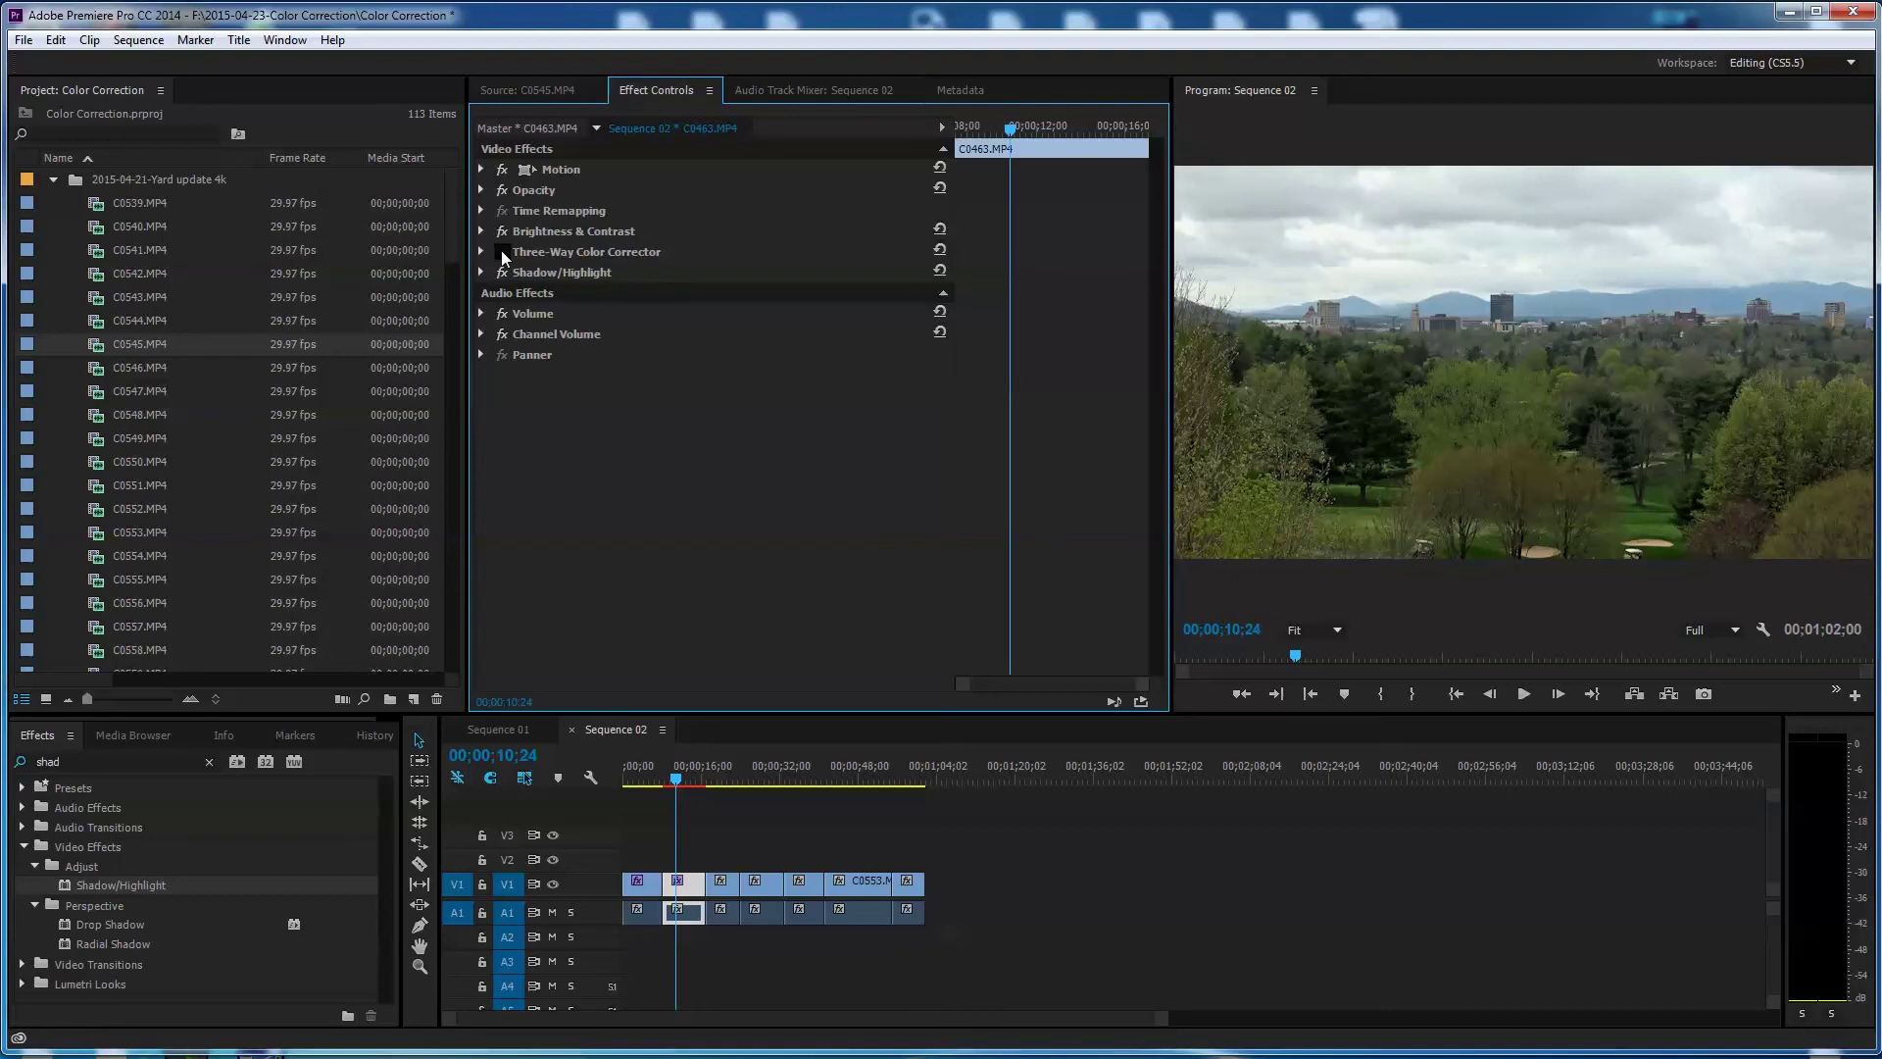
{"action": "left_click", "coordinate": [503, 253]}
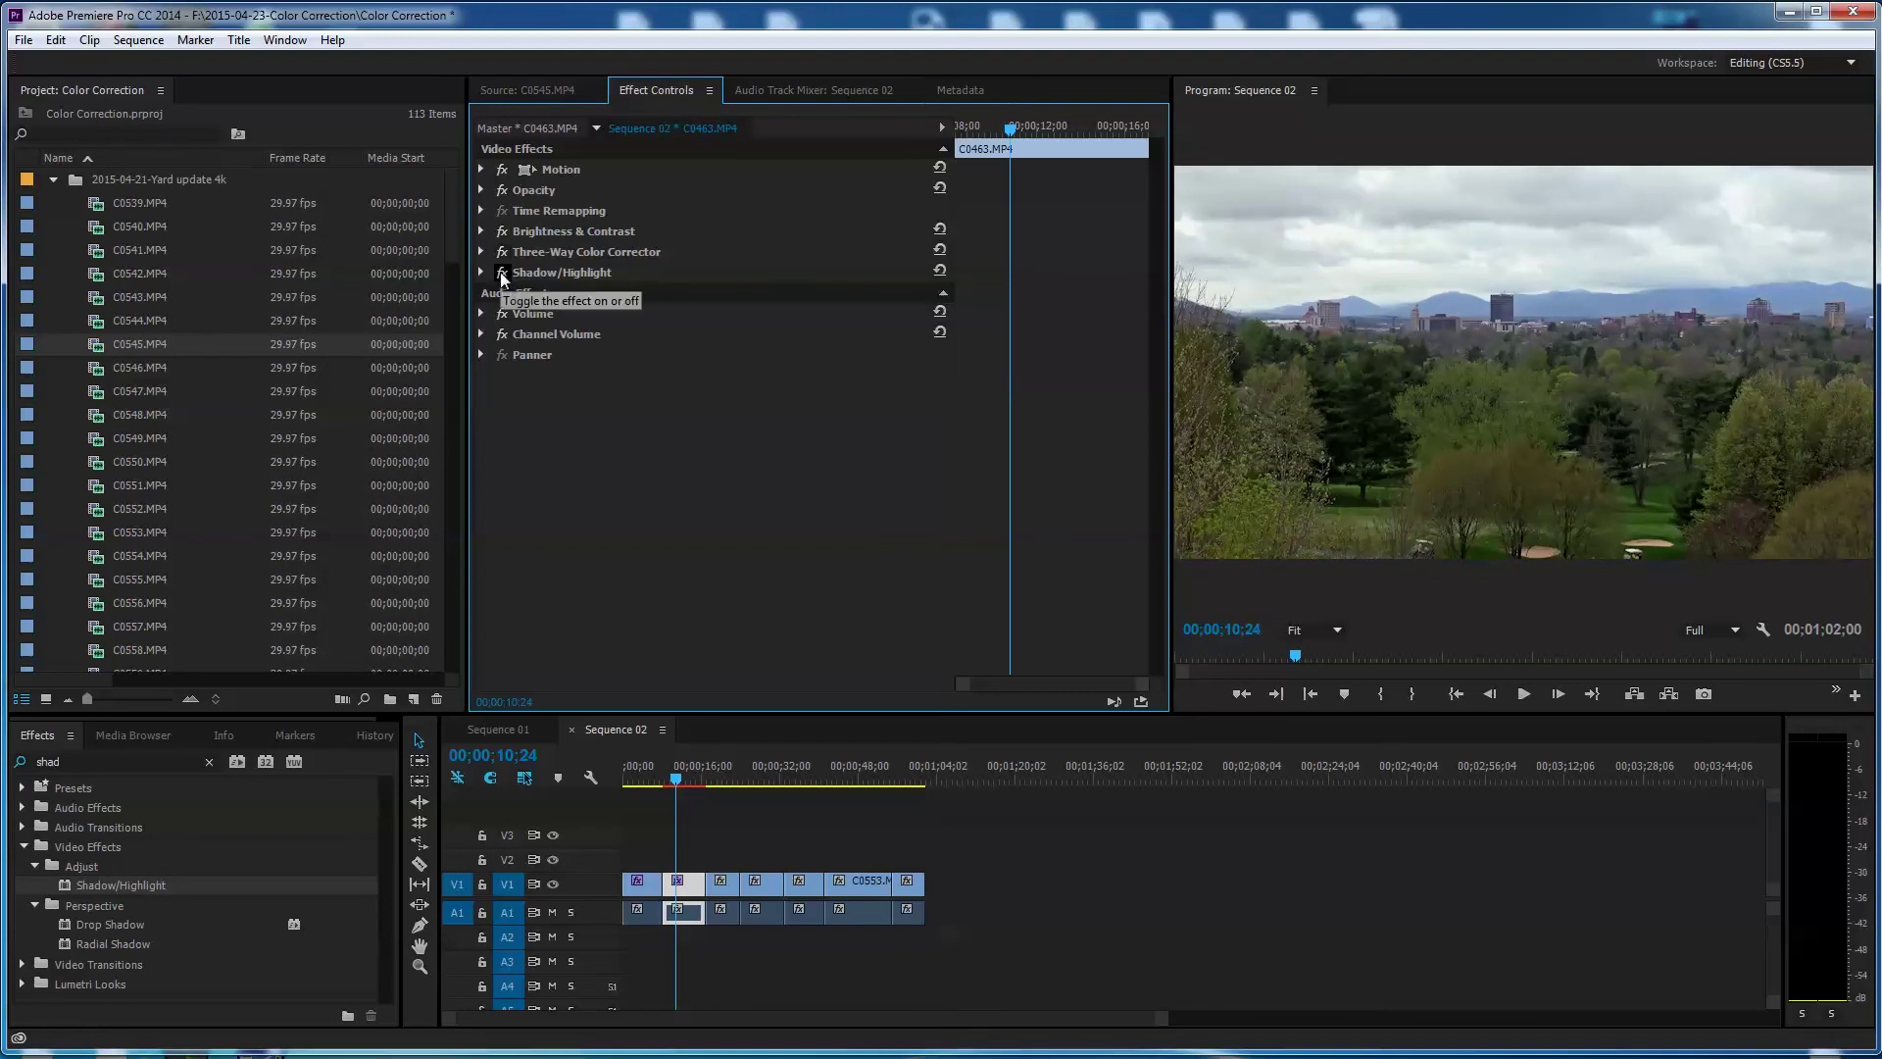
{"action": "left_click", "coordinate": [502, 273]}
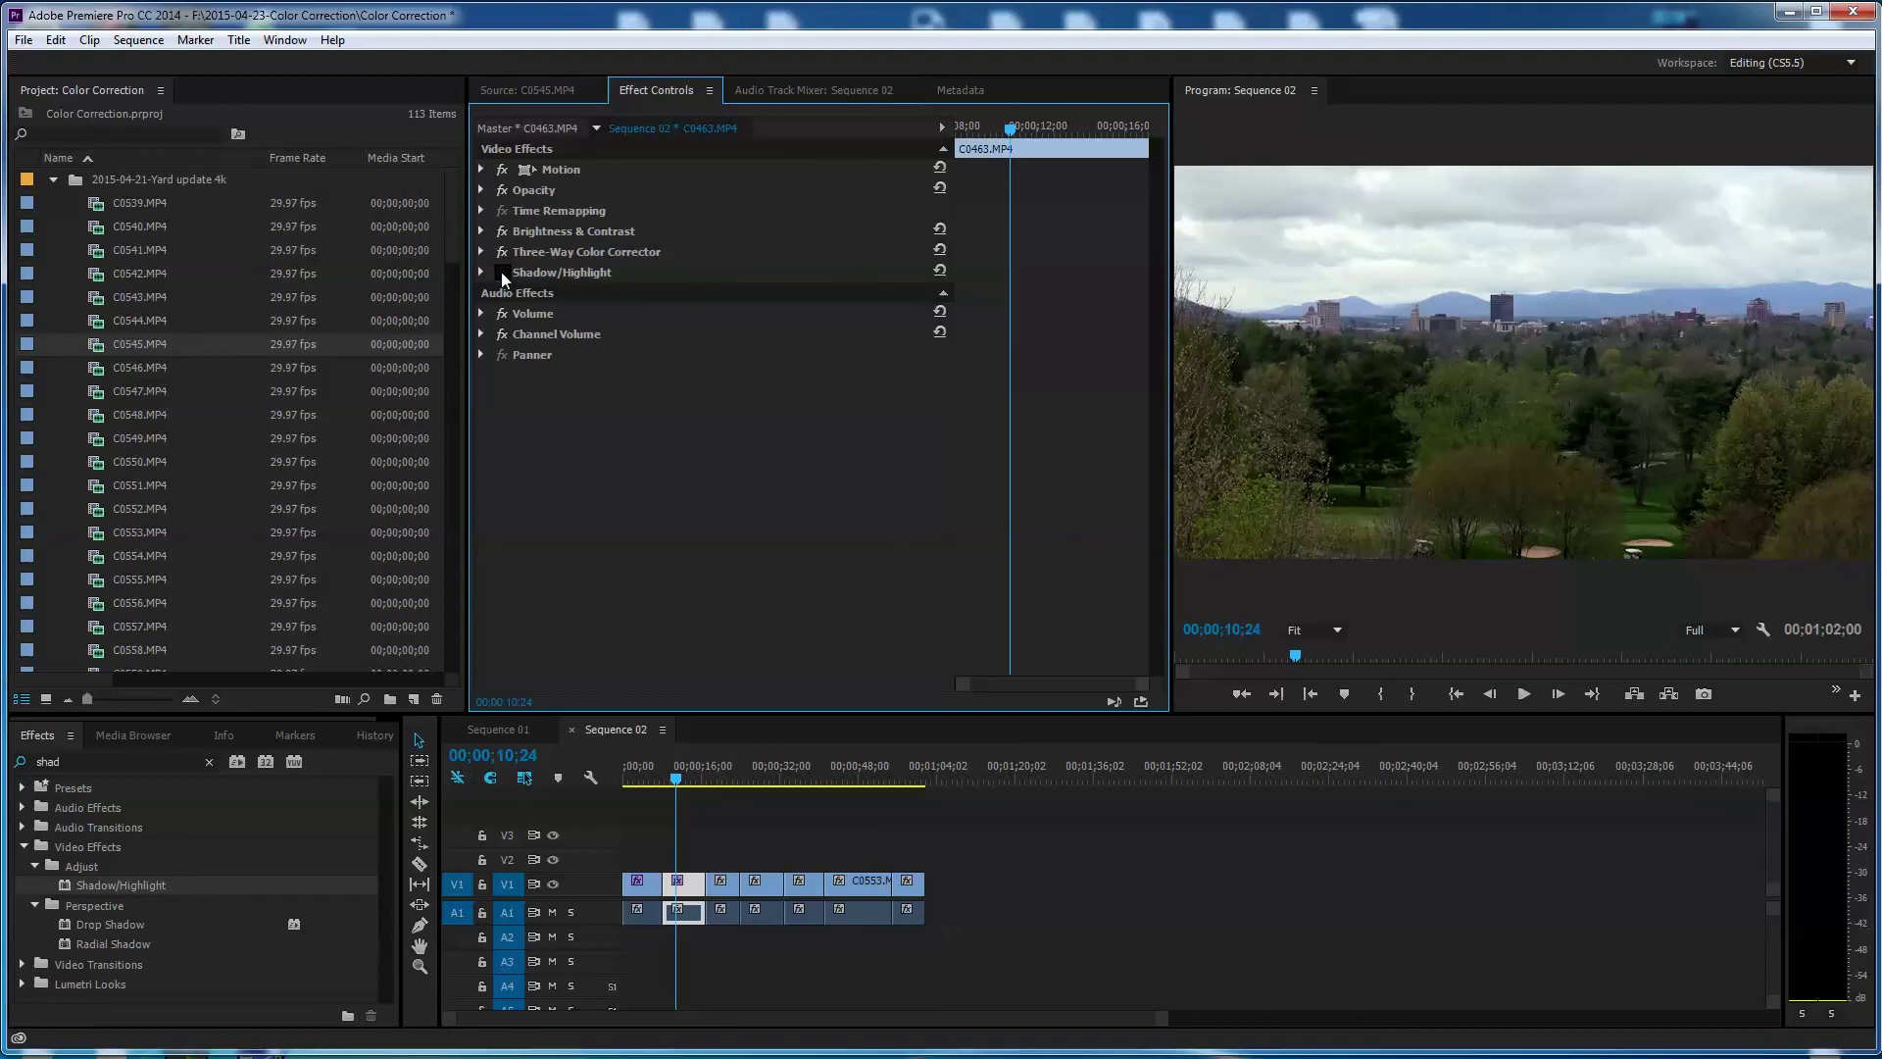
{"action": "left_click", "coordinate": [503, 274]}
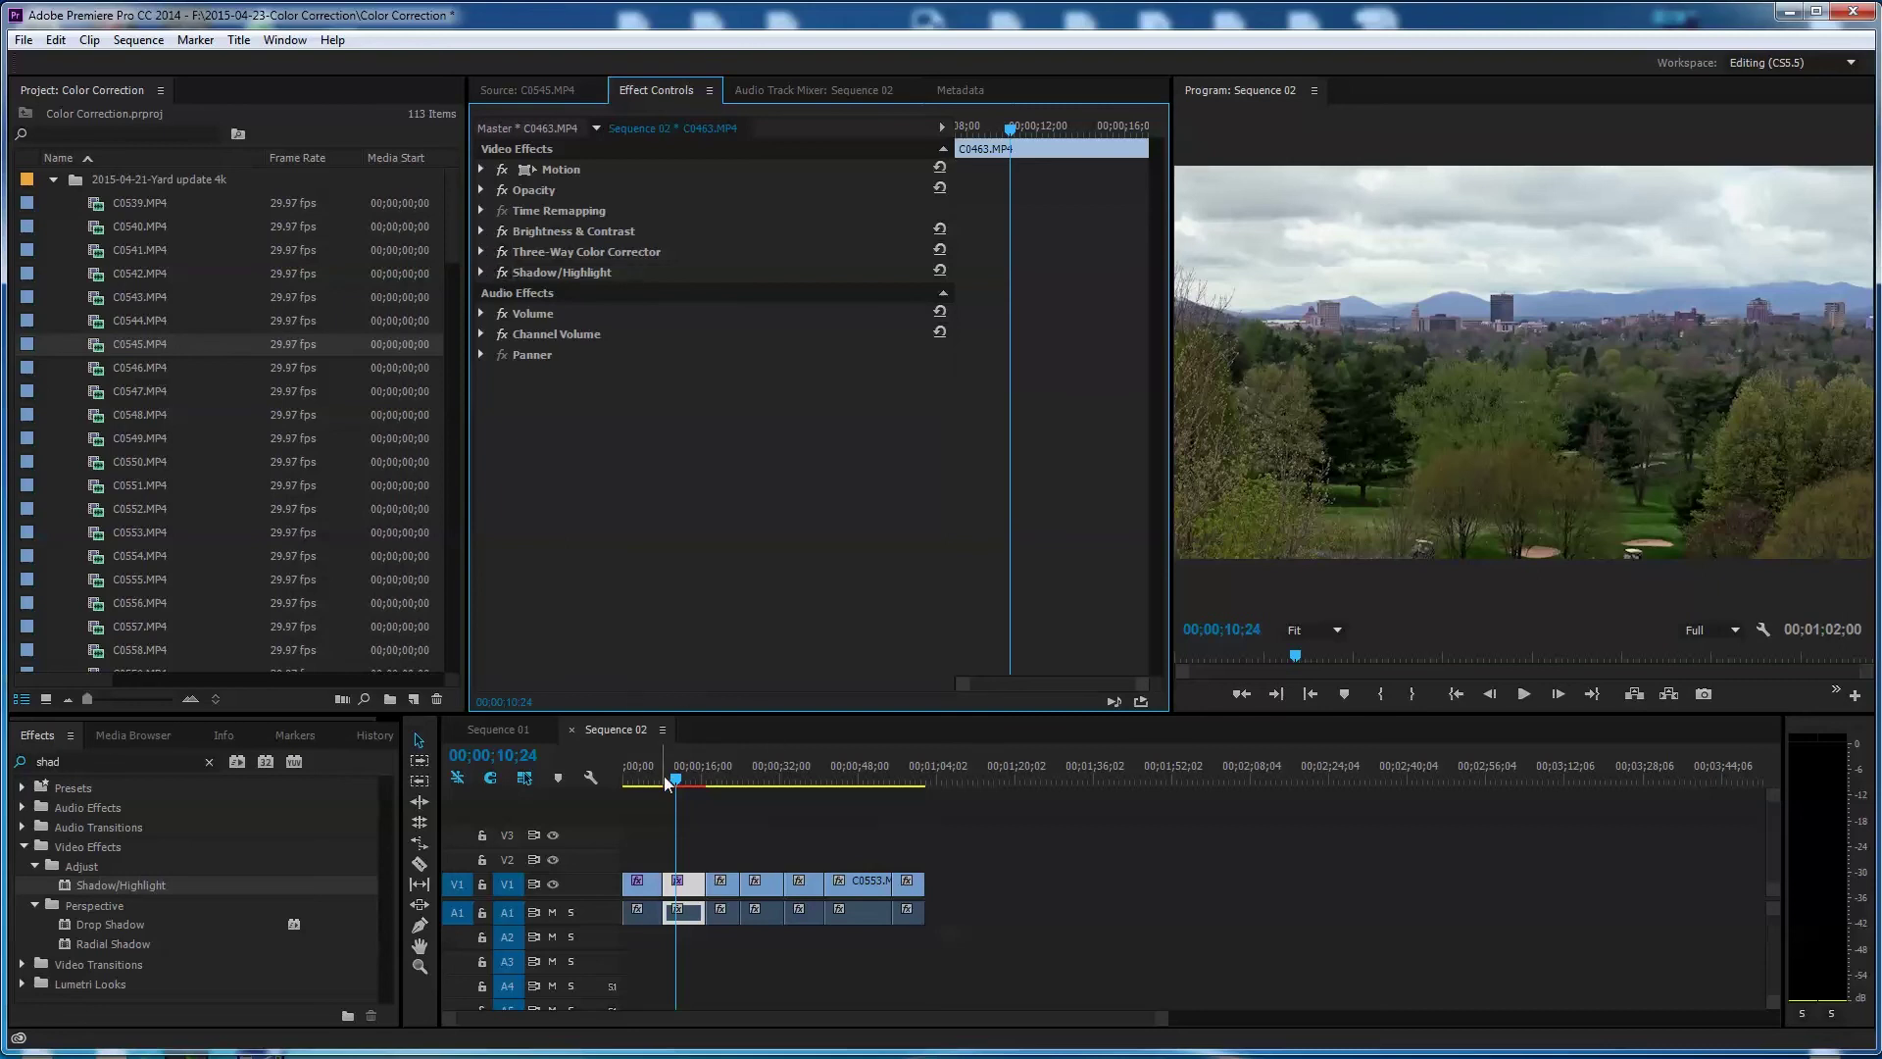
- Move the playhead past the cardinal shot to the golfer clip and search Effects for 'fast'
{"action": "left_click_drag", "start_coordinate": [680, 781], "coordinate": [731, 796]}
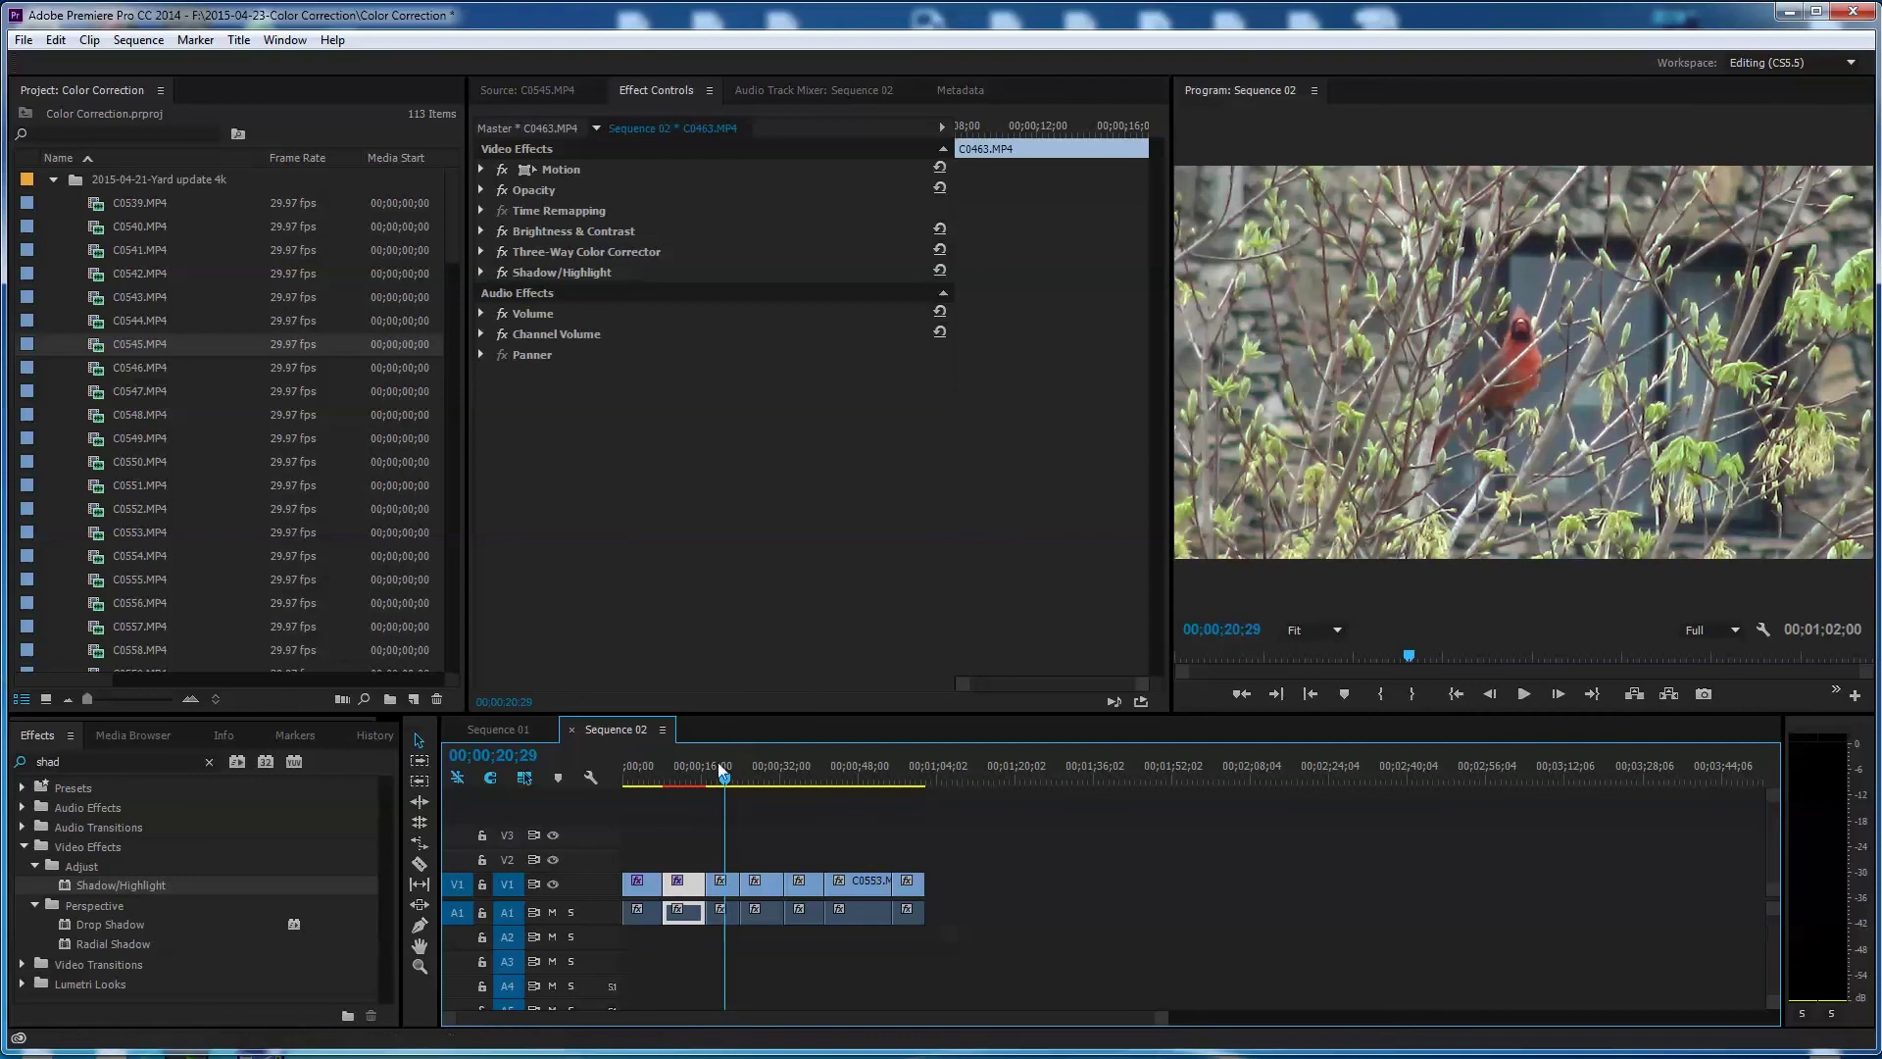
{"action": "left_click_drag", "start_coordinate": [729, 781], "coordinate": [768, 784]}
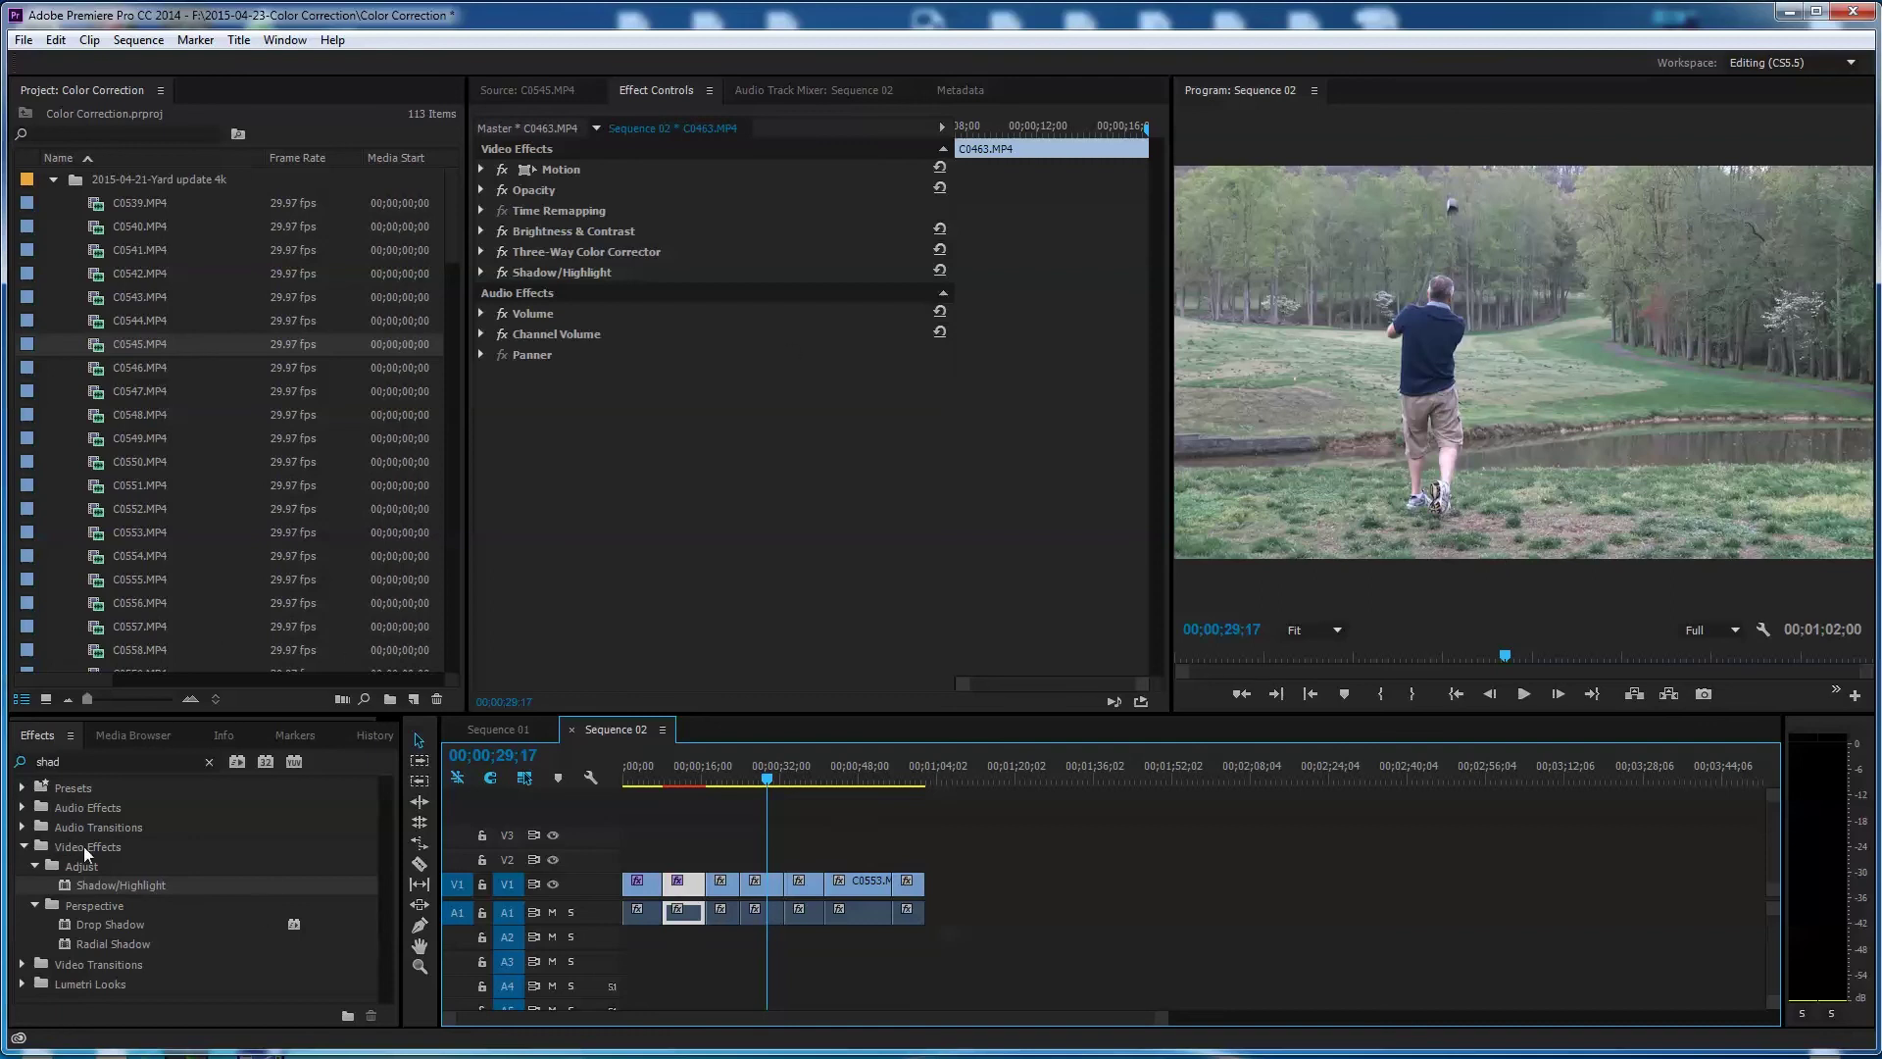
{"action": "double_click", "coordinate": [68, 761]}
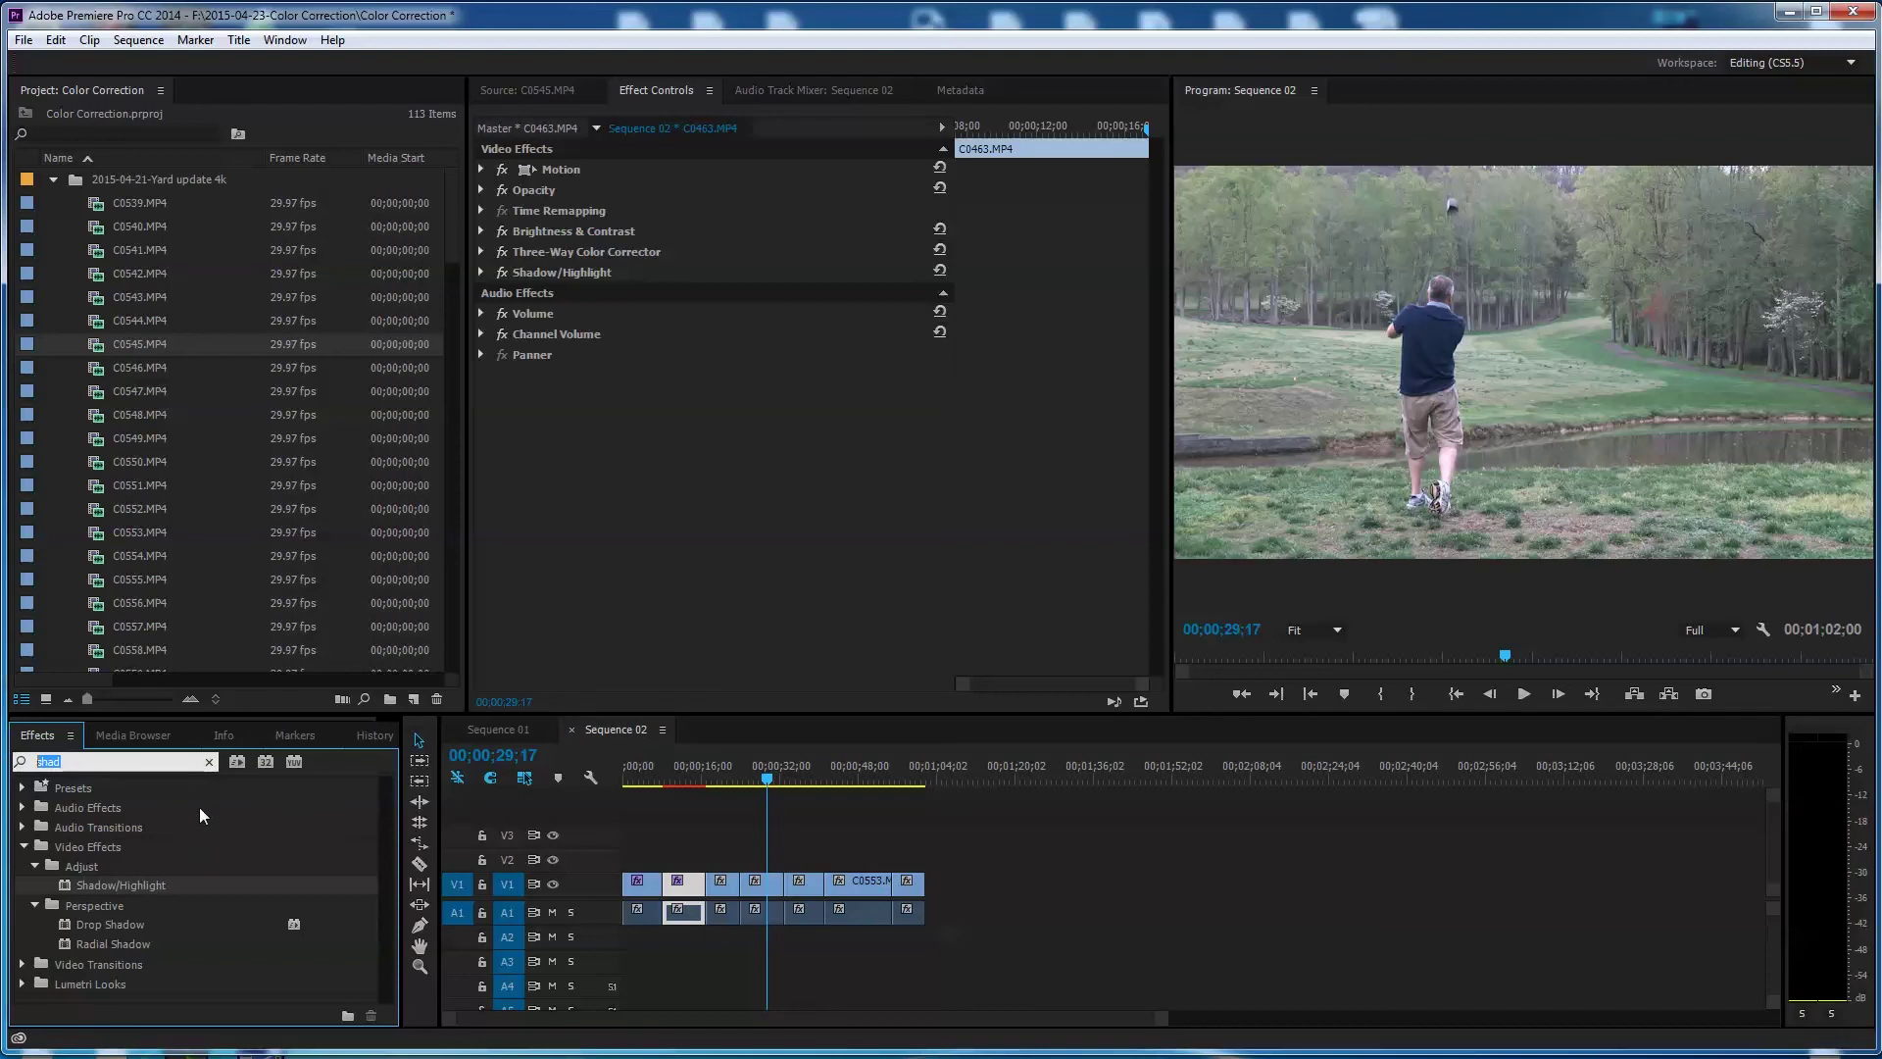
{"action": "type", "text": "fast"}
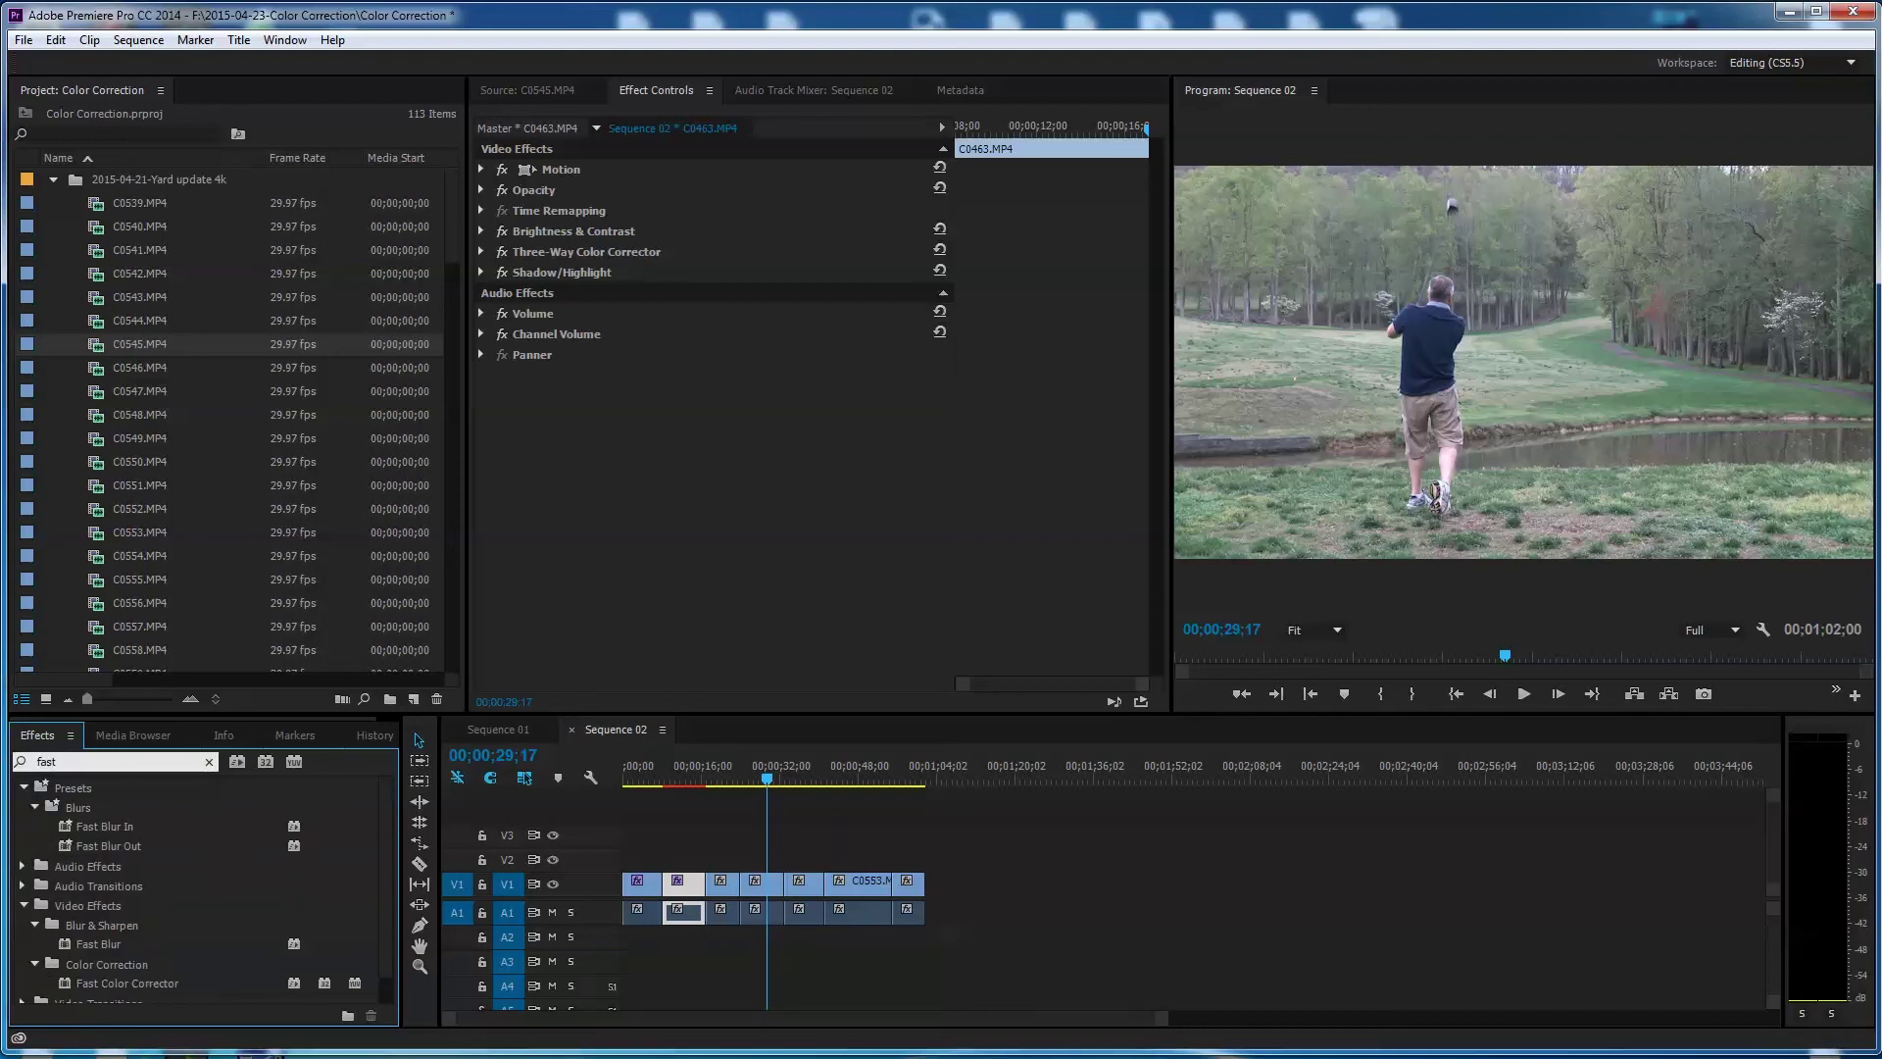
- Apply Fast Color Corrector to golfer clip C0476 and raise Saturation to about 122
{"action": "left_click_drag", "start_coordinate": [78, 976], "coordinate": [756, 884]}
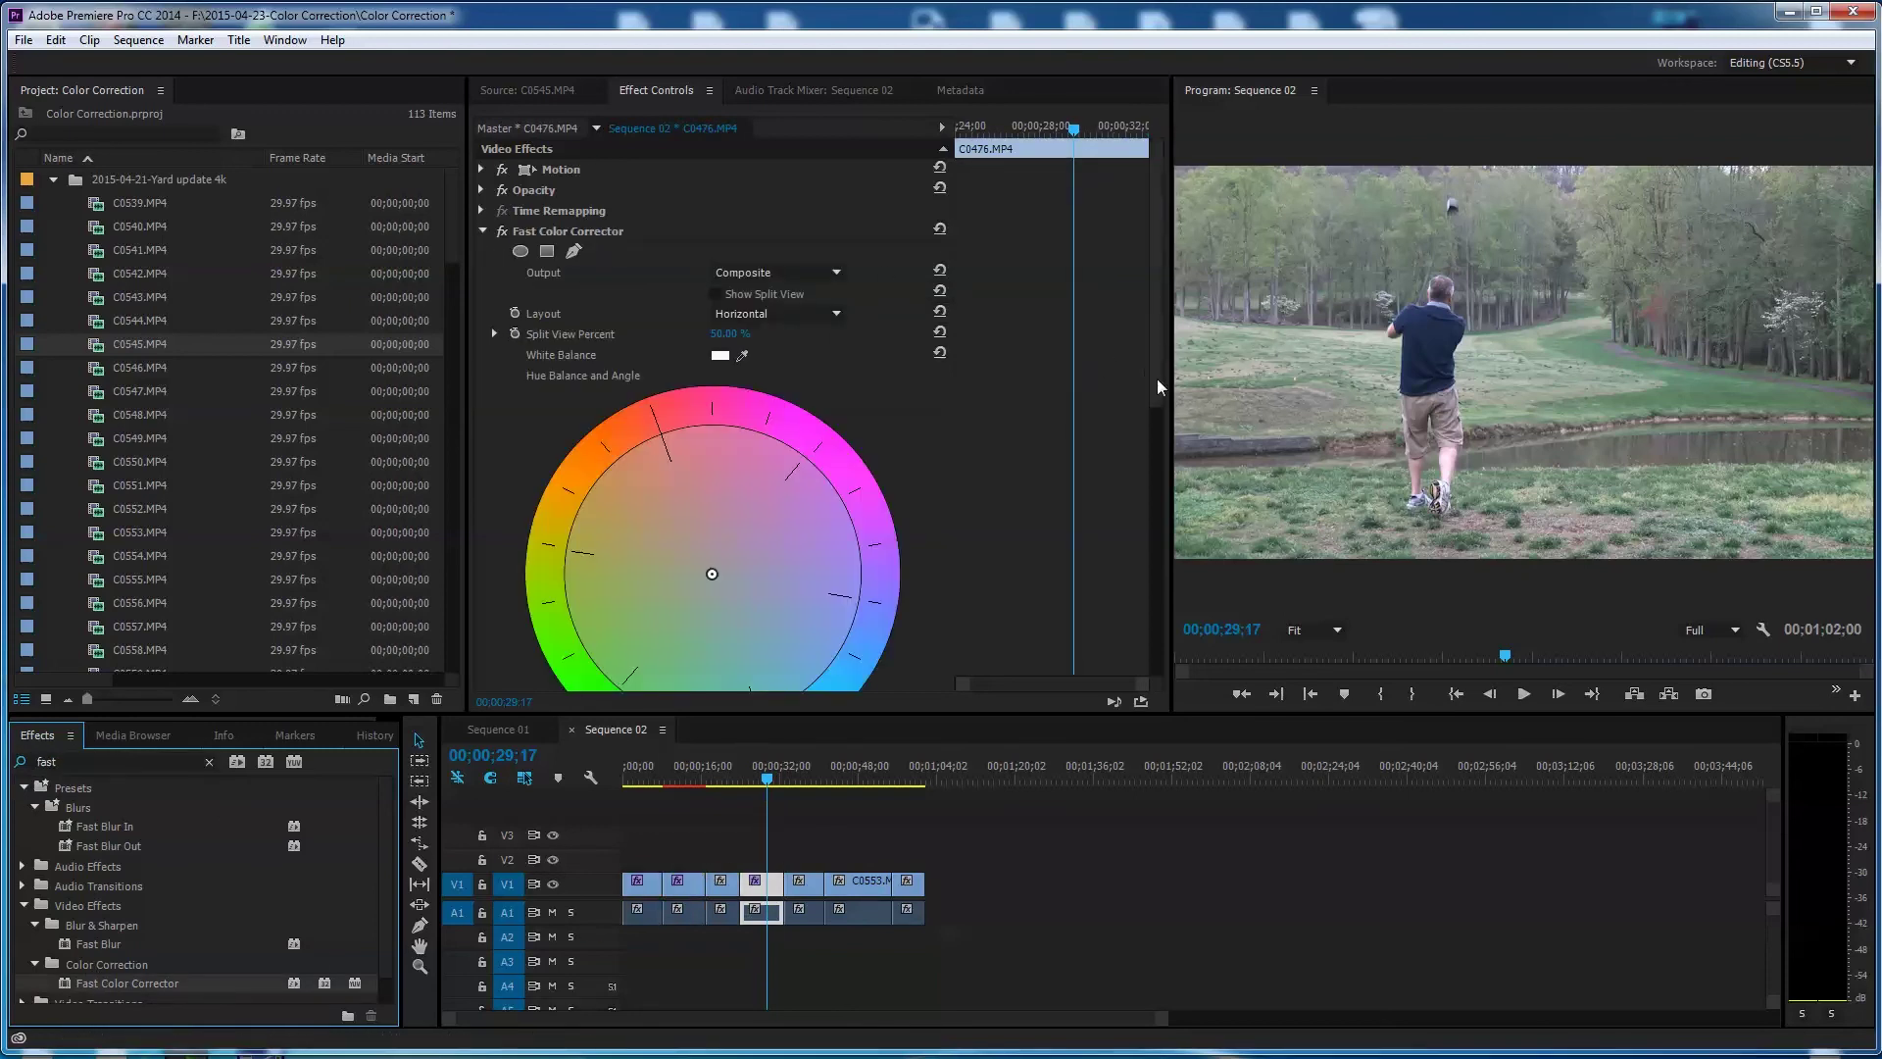
{"action": "left_click_drag", "start_coordinate": [1157, 381], "coordinate": [1119, 619]}
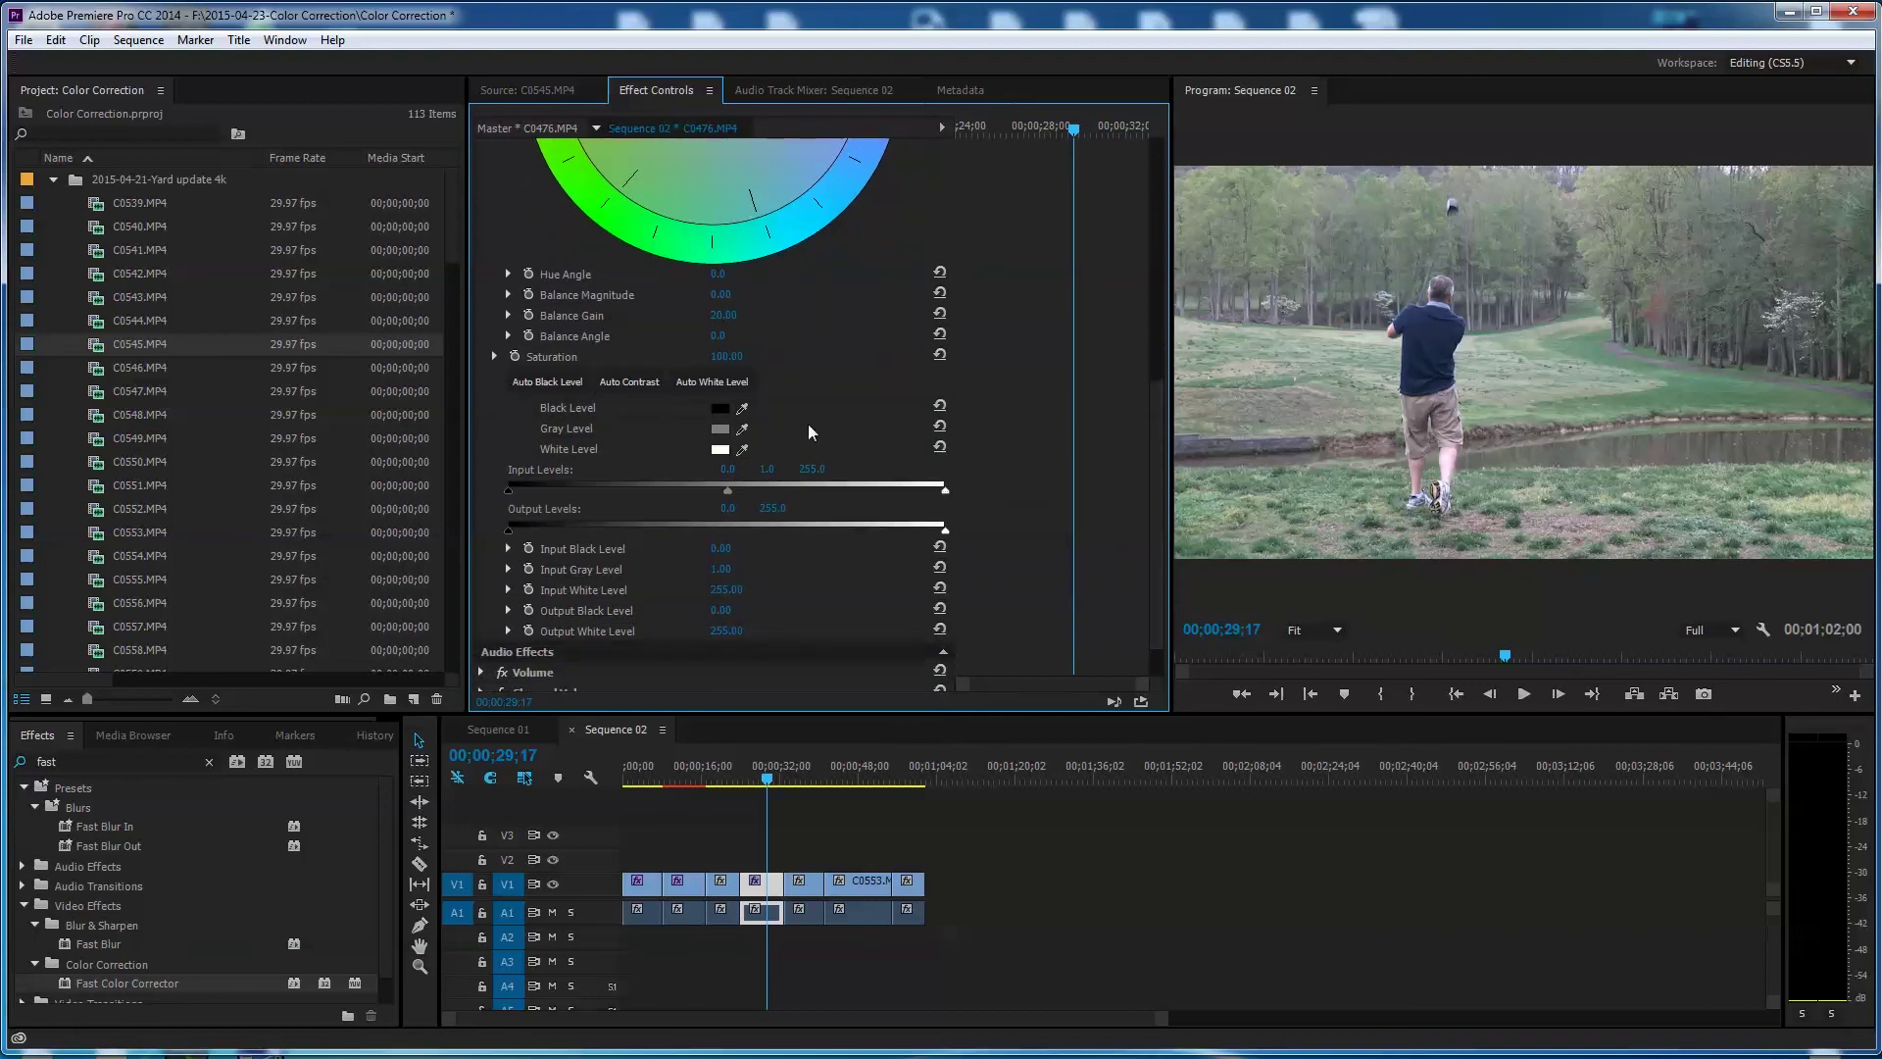
{"action": "left_click", "coordinate": [495, 357]}
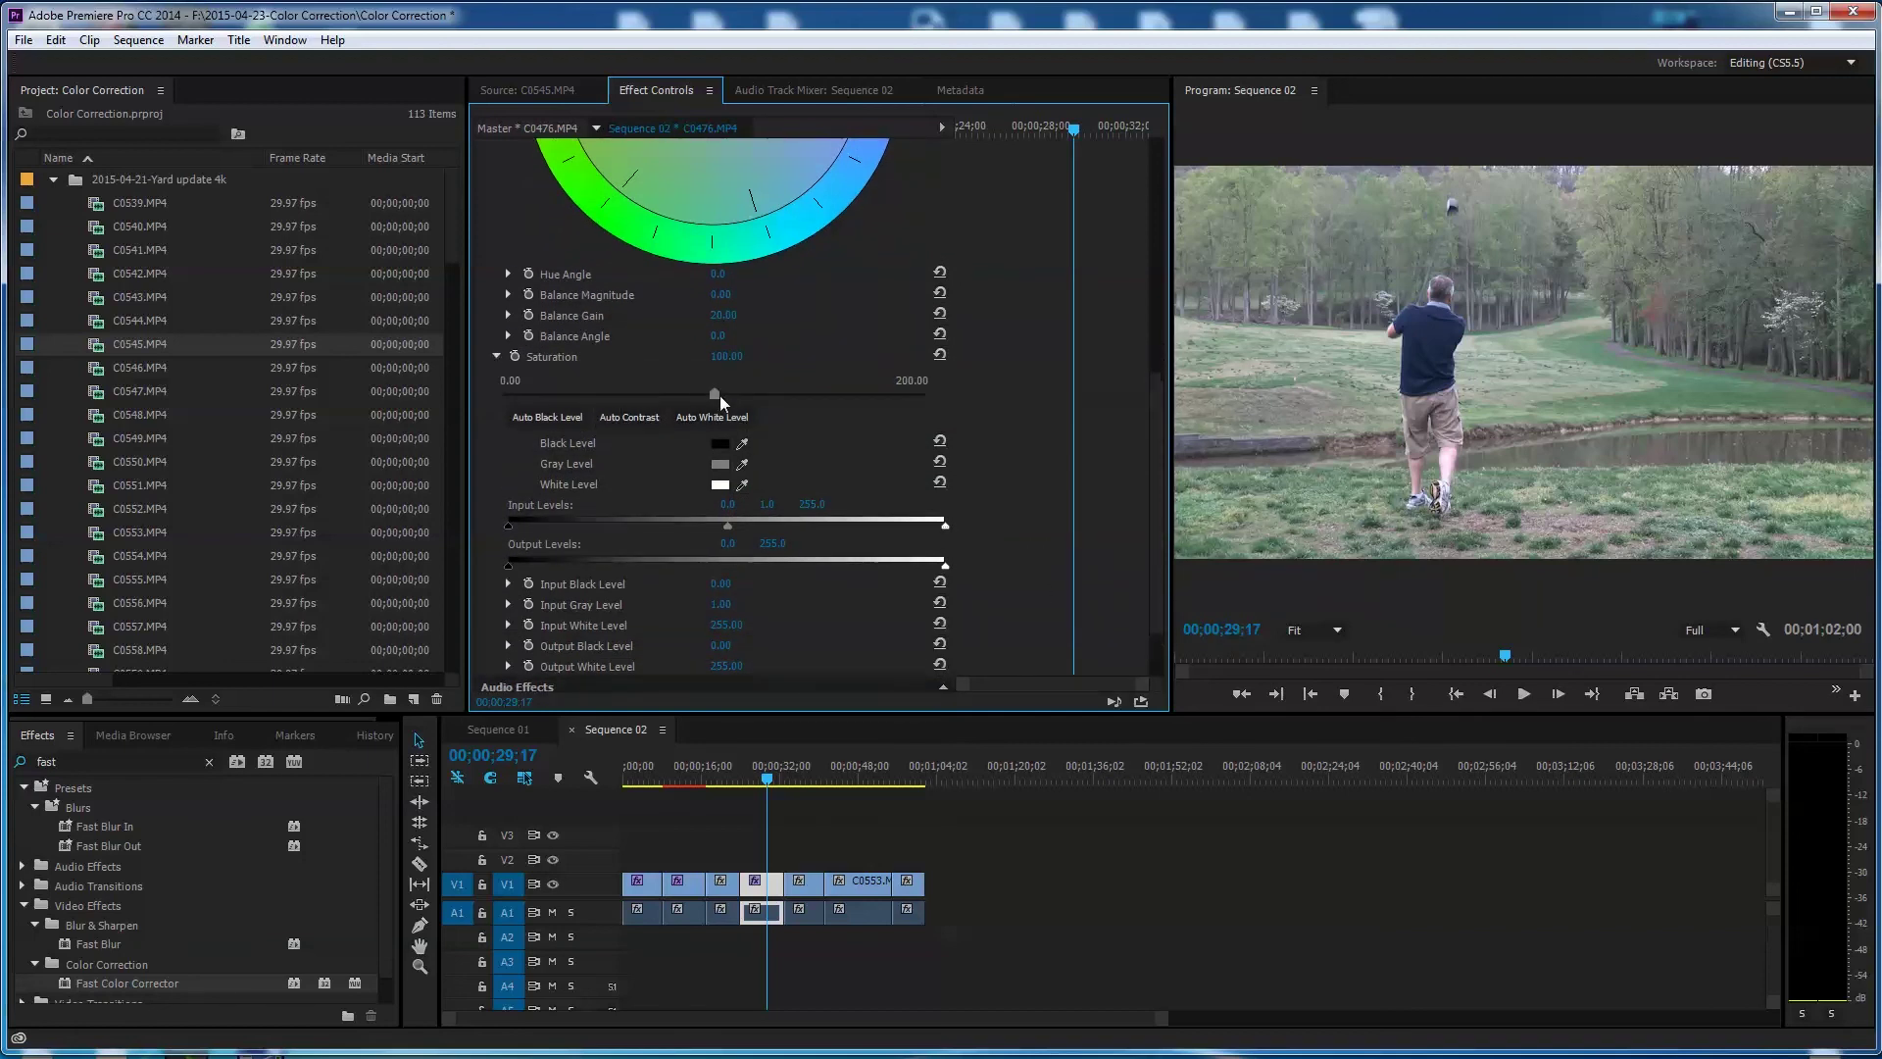
{"action": "left_click_drag", "start_coordinate": [720, 394], "coordinate": [755, 392]}
{"action": "left_click_drag", "start_coordinate": [761, 391], "coordinate": [761, 390]}
- Set Input Gray to 0.81 and Output levels to 11.43 black and about 222 white
{"action": "mouse_move", "coordinate": [947, 532]}
{"action": "left_mouse_down"}
{"action": "mouse_move", "coordinate": [911, 532]}
{"action": "mouse_move", "coordinate": [948, 536]}
{"action": "left_mouse_up"}
{"action": "left_click_drag", "start_coordinate": [729, 526], "coordinate": [714, 527]}
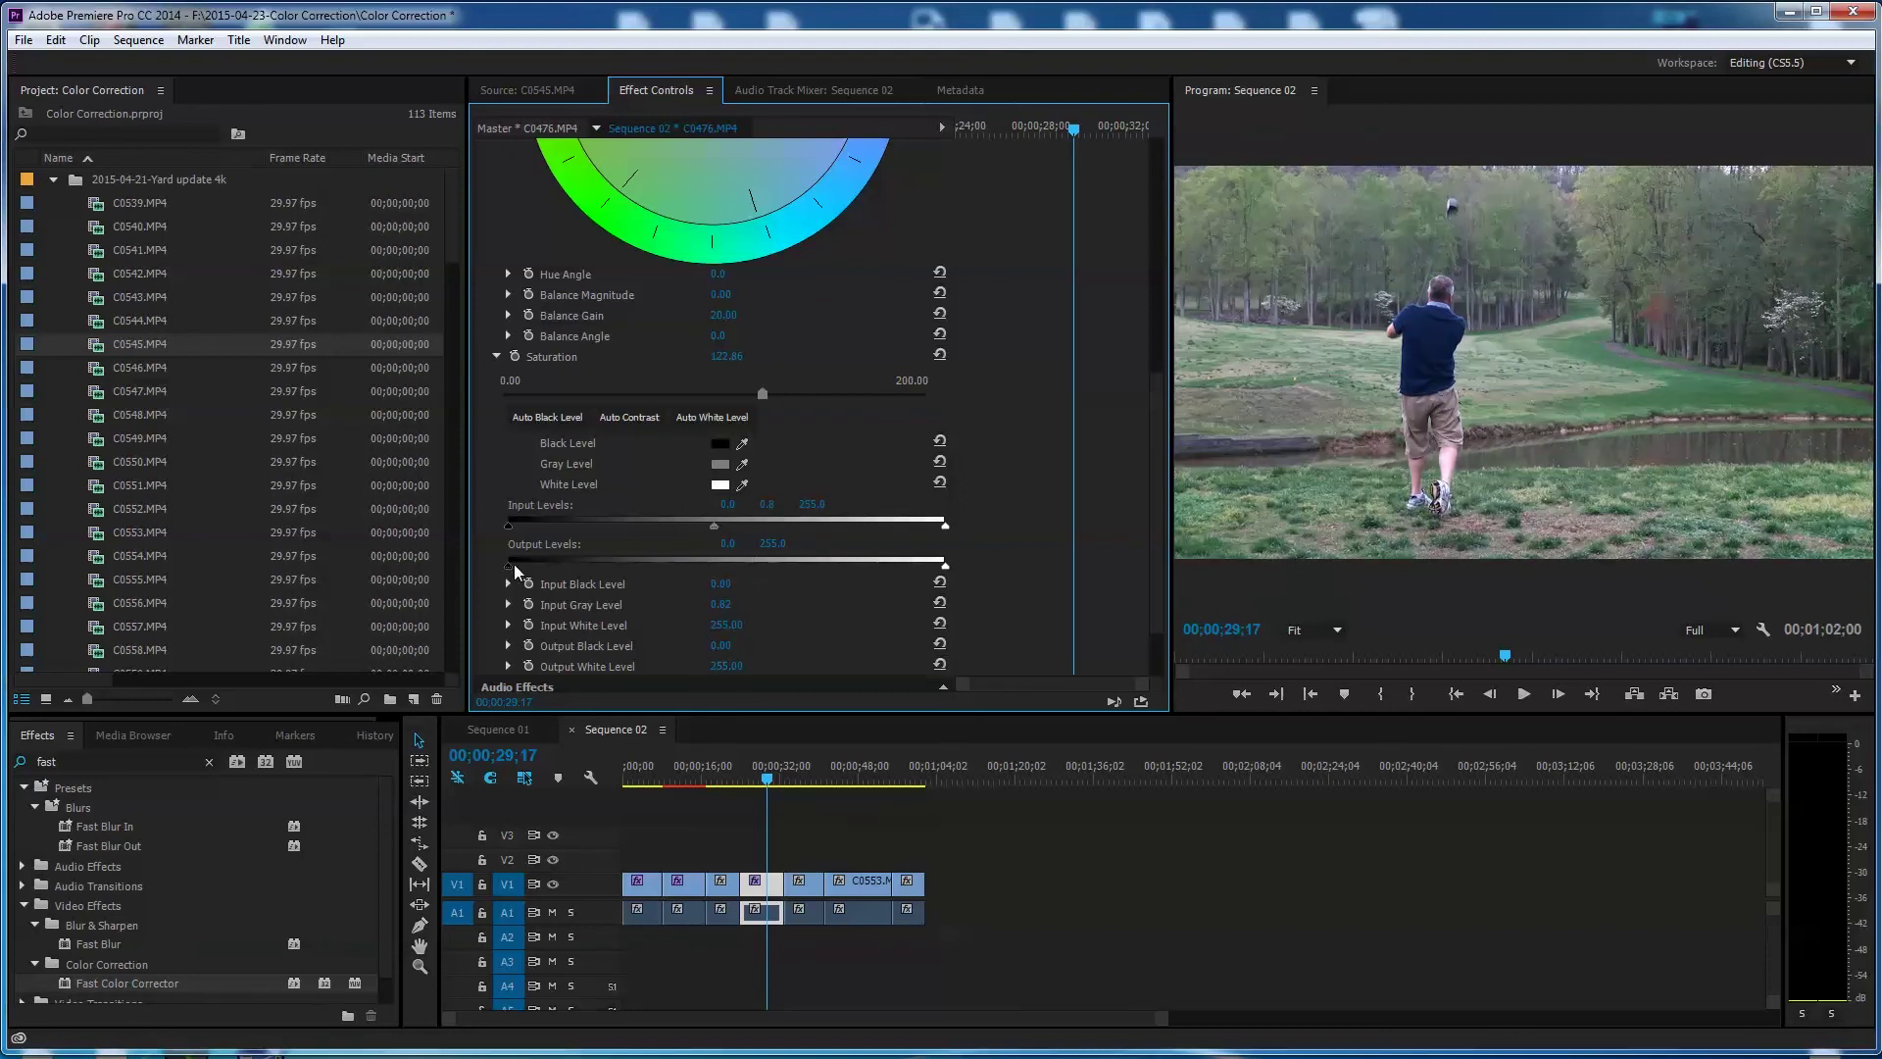
{"action": "left_click_drag", "start_coordinate": [509, 565], "coordinate": [527, 563]}
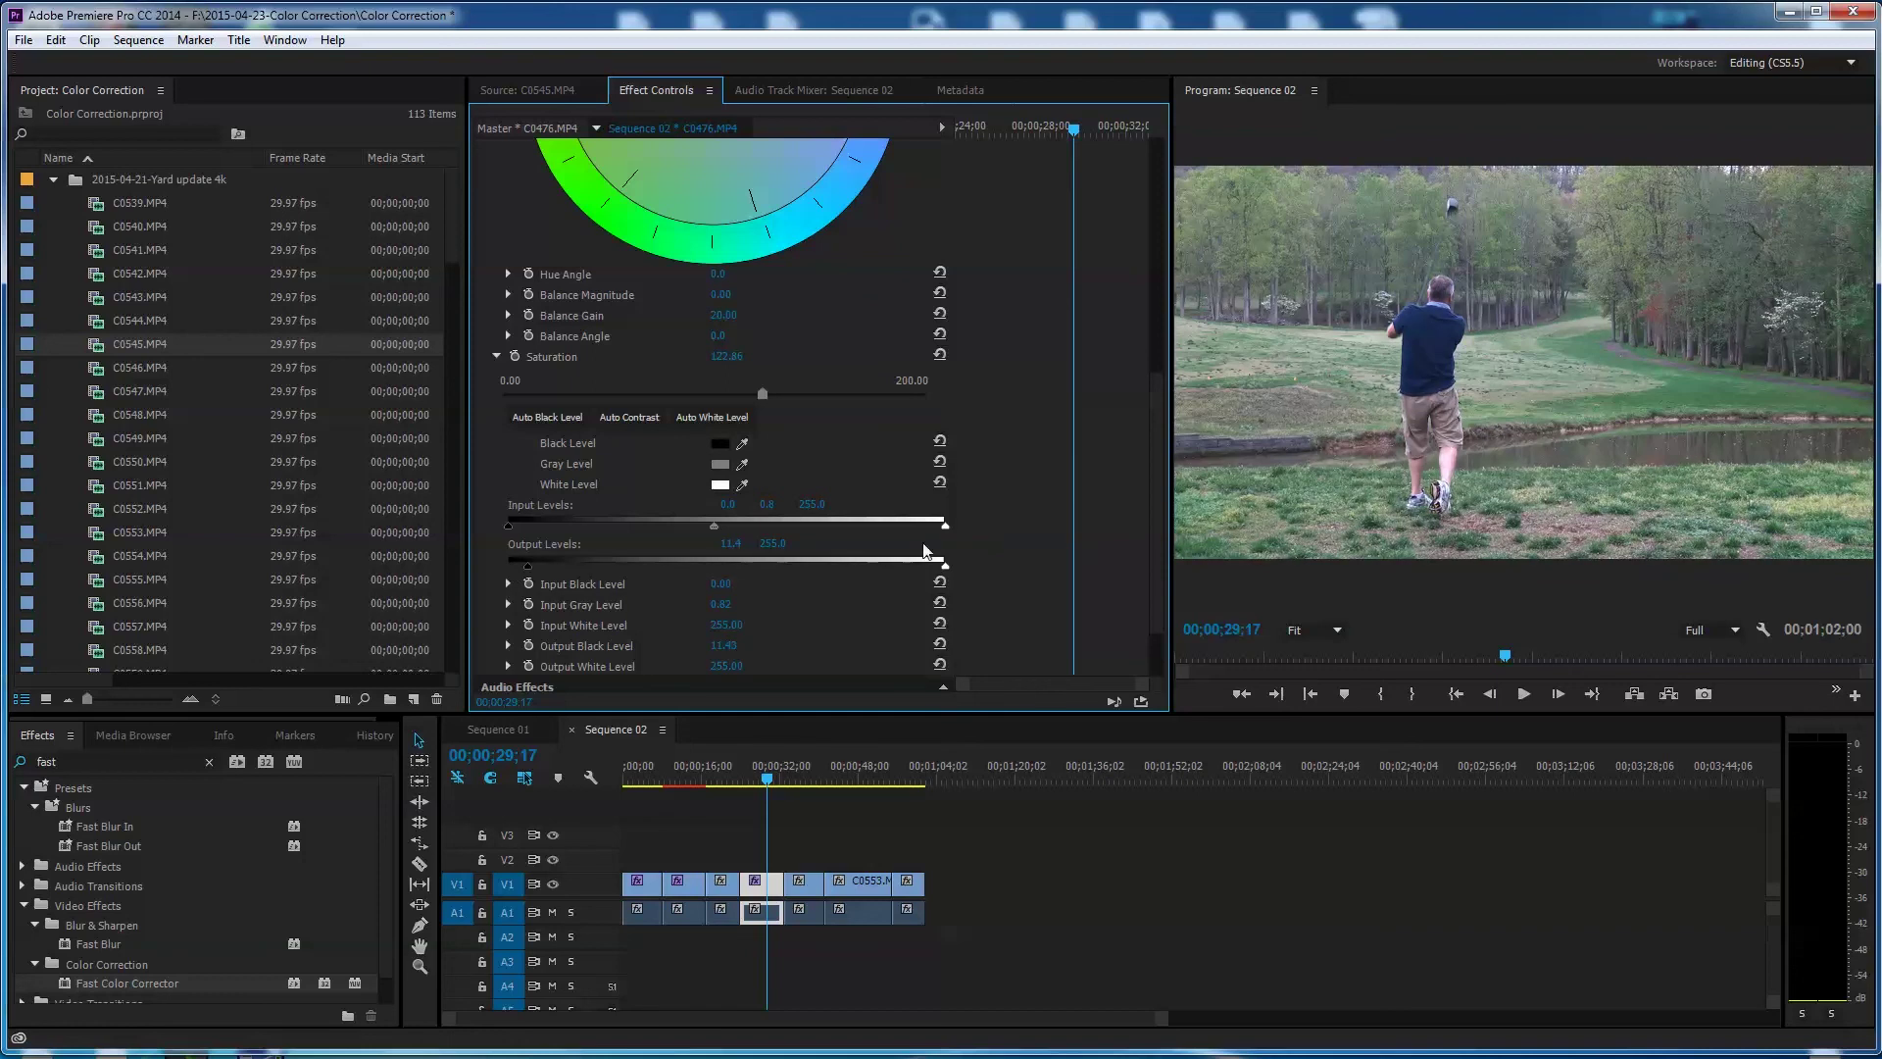
{"action": "left_click_drag", "start_coordinate": [945, 567], "coordinate": [890, 571]}
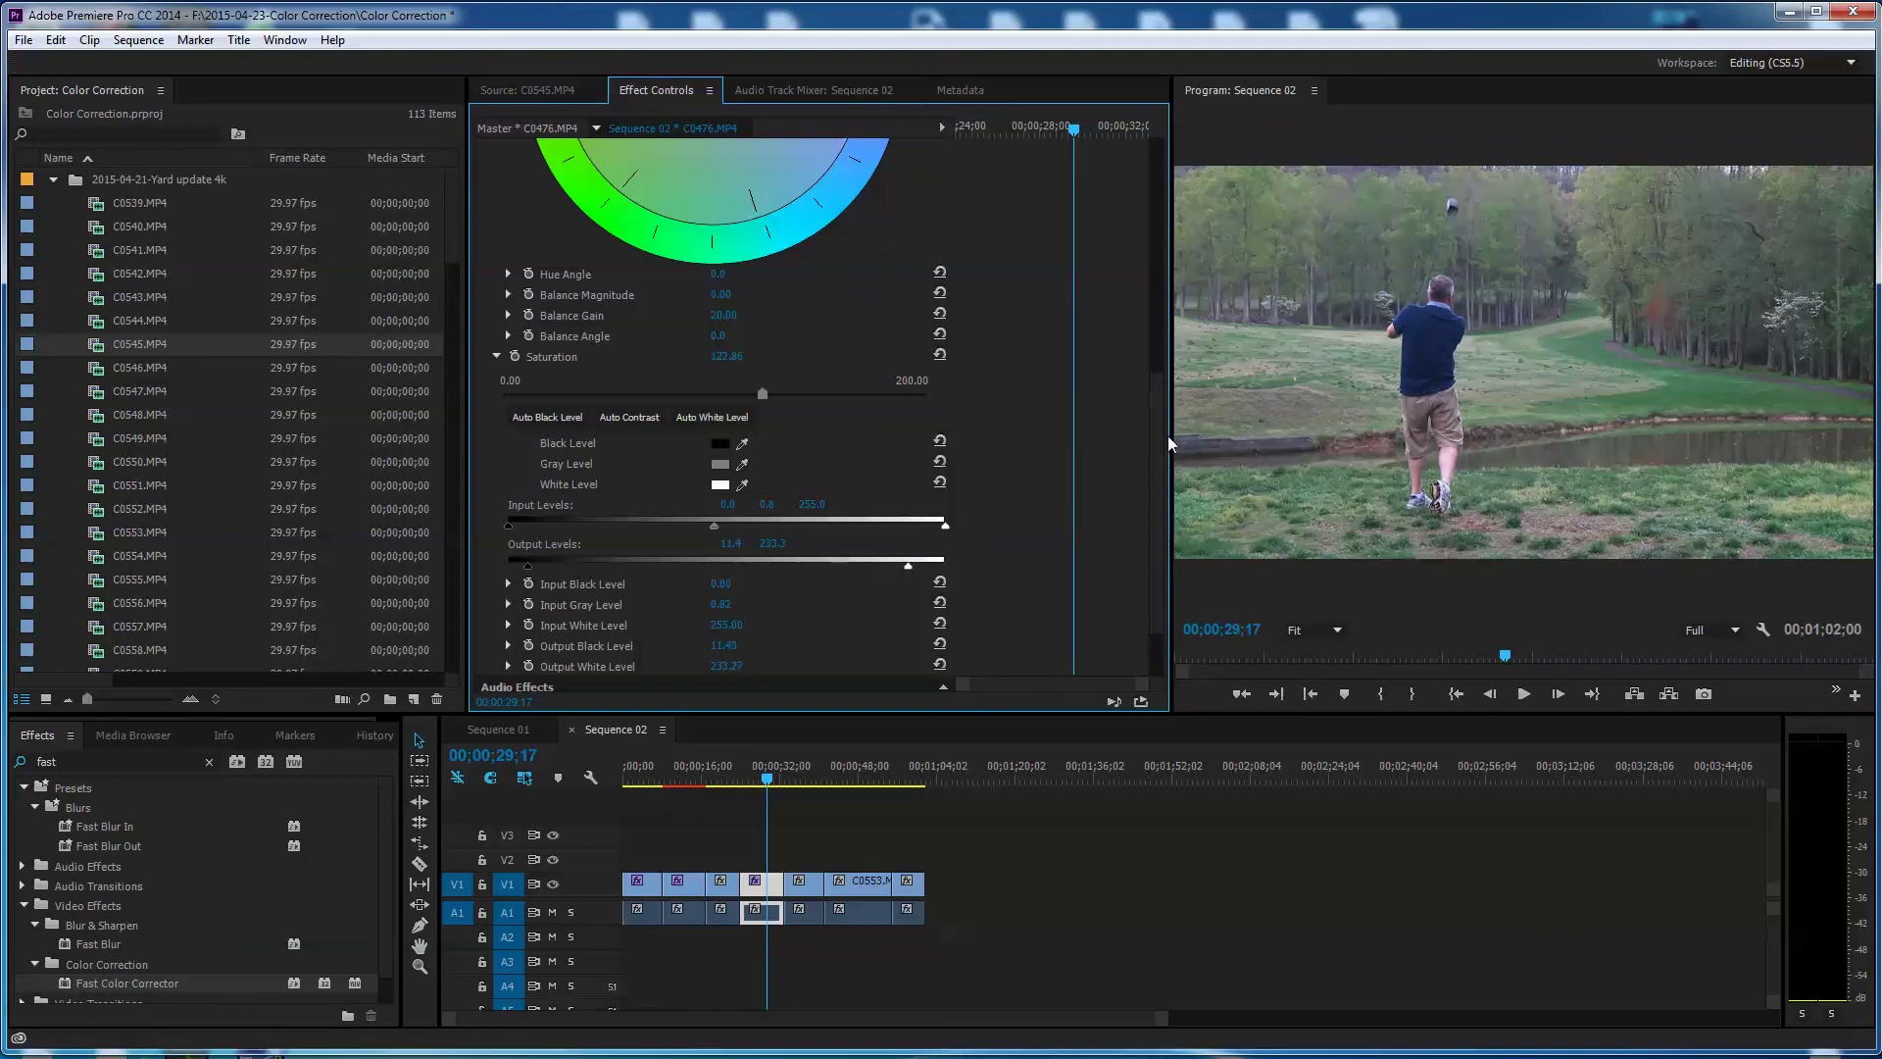
{"action": "left_click_drag", "start_coordinate": [1160, 412], "coordinate": [1166, 257]}
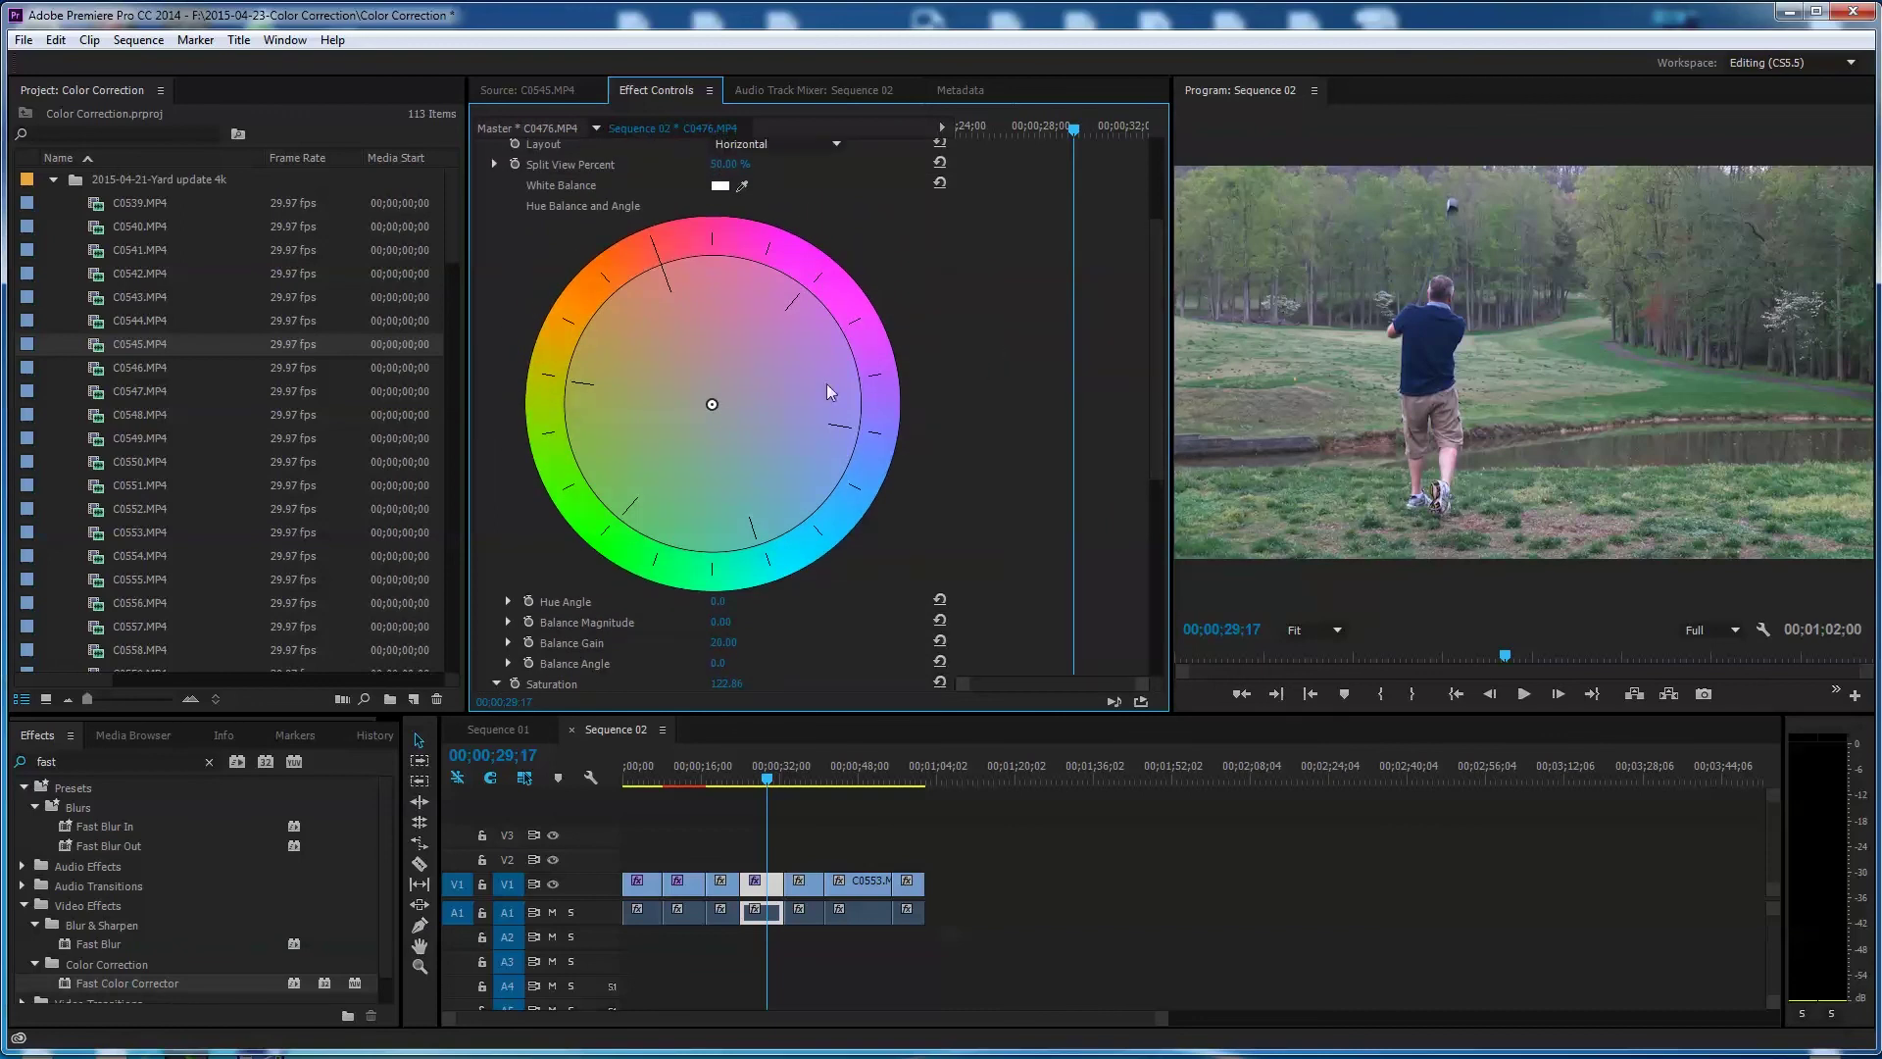
- Tint the balance to magnitude 11.67, angle -46.2°, and set Input White Level near 254.4
{"action": "left_click_drag", "start_coordinate": [714, 405], "coordinate": [726, 397]}
{"action": "left_click_drag", "start_coordinate": [1157, 421], "coordinate": [1125, 649]}
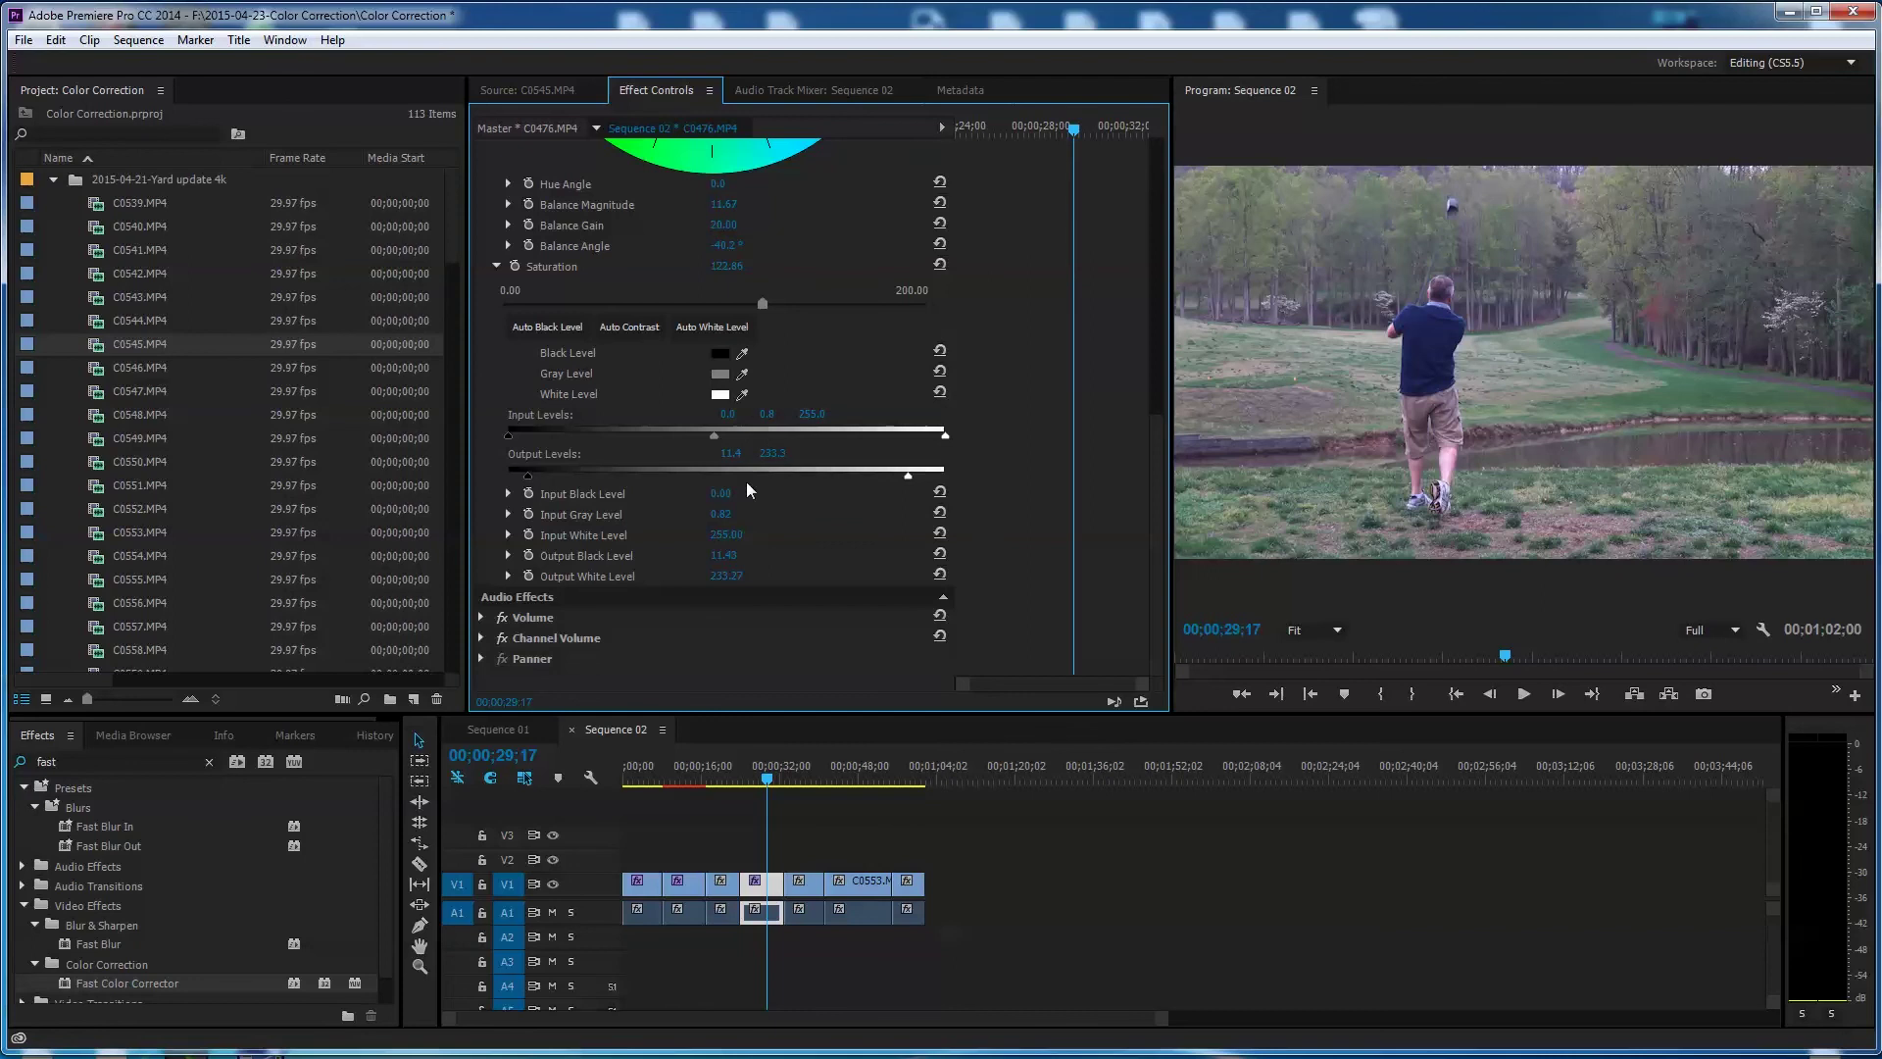
{"action": "left_click", "coordinate": [509, 534]}
{"action": "mouse_move", "coordinate": [921, 571]}
{"action": "left_mouse_down"}
{"action": "mouse_move", "coordinate": [704, 568]}
{"action": "mouse_move", "coordinate": [956, 575]}
{"action": "left_mouse_up"}
{"action": "mouse_move", "coordinate": [945, 434]}
{"action": "left_mouse_down"}
{"action": "mouse_move", "coordinate": [910, 441]}
{"action": "mouse_move", "coordinate": [944, 438]}
{"action": "left_mouse_up"}
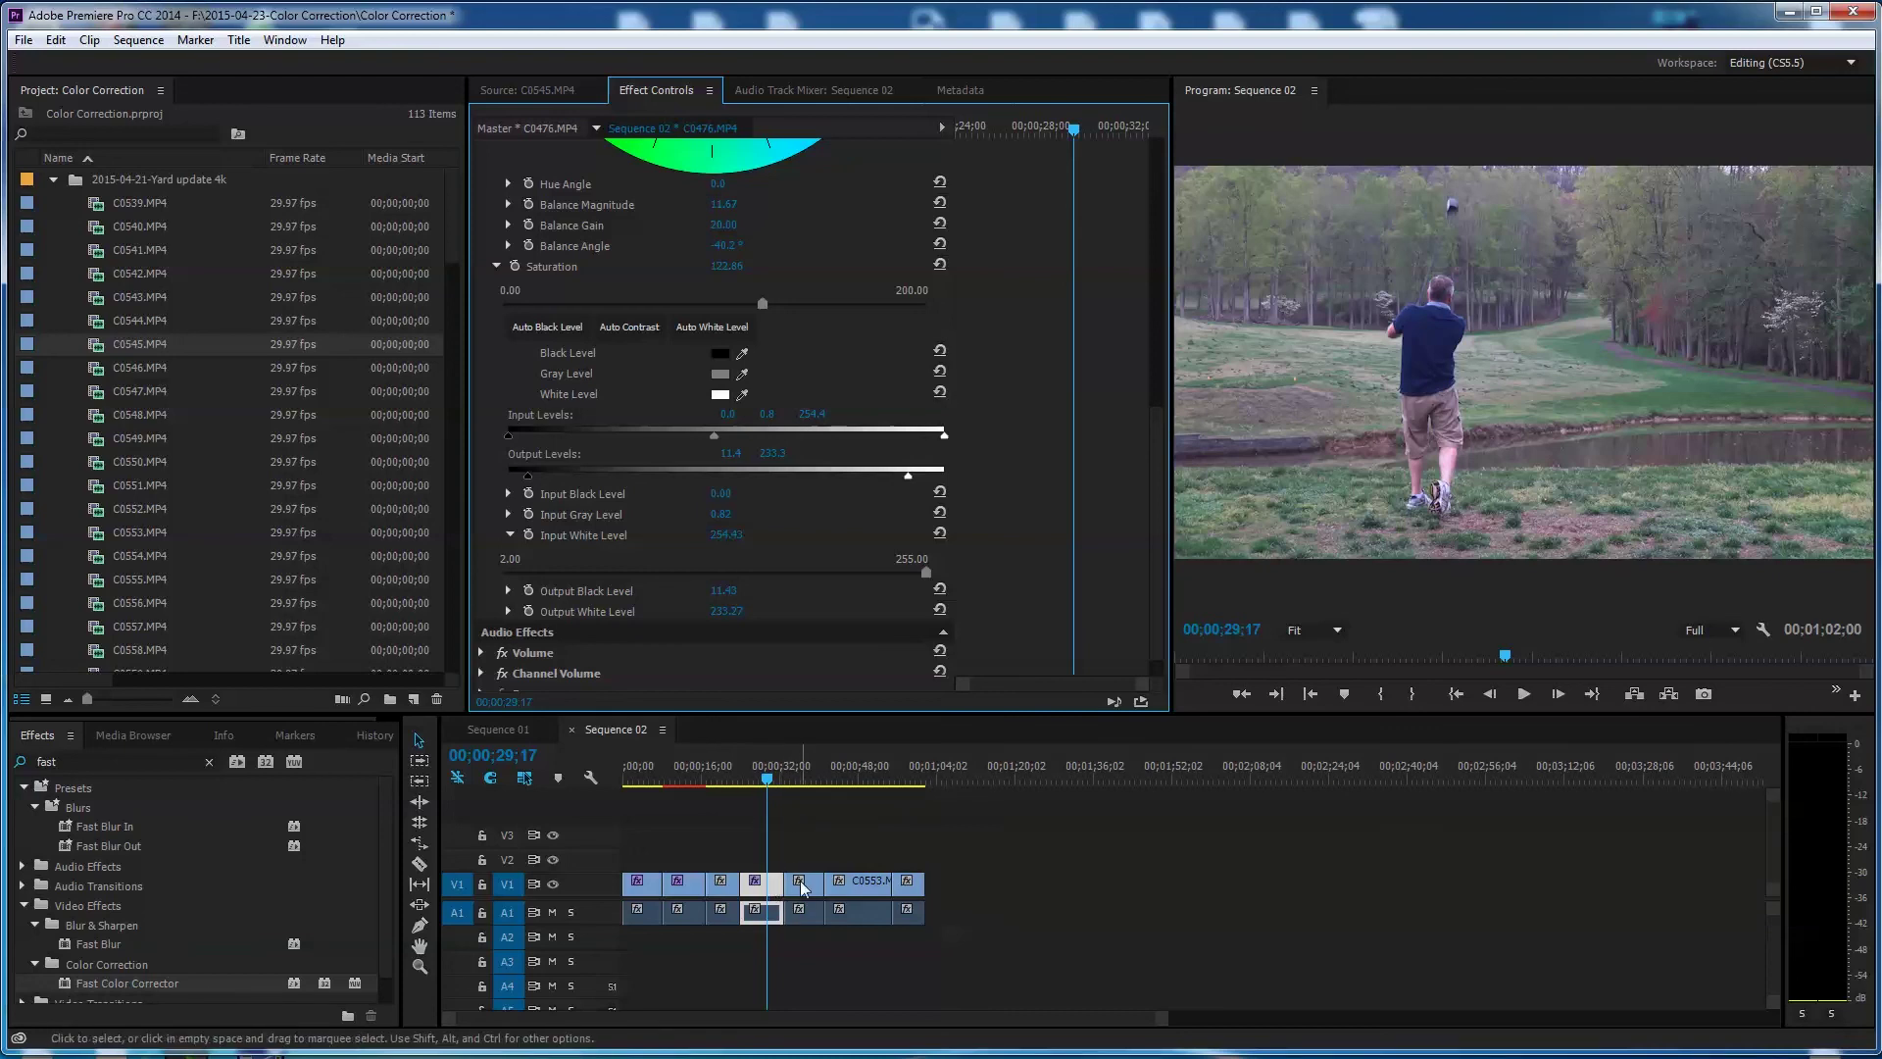
- Select the golfer clip's Fast Color Corrector effect in Effect Controls
{"action": "left_click_drag", "start_coordinate": [771, 779], "coordinate": [810, 791]}
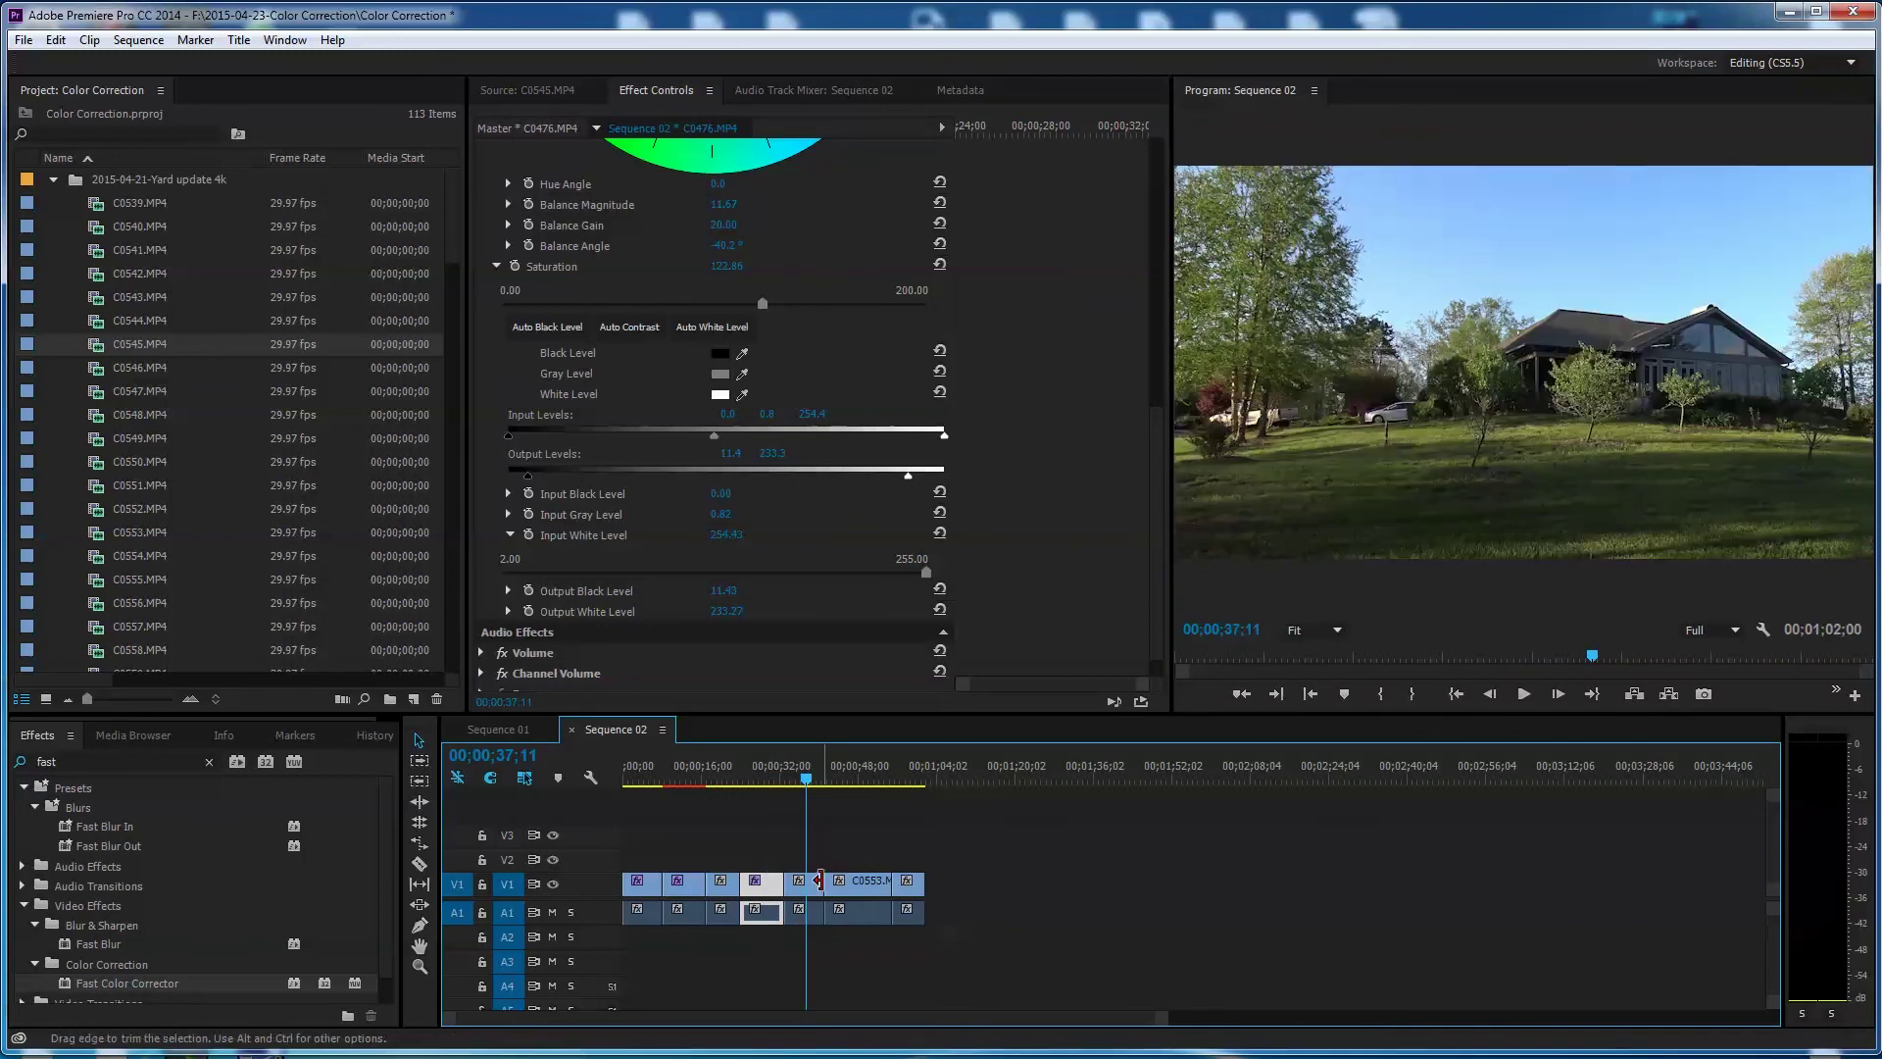
{"action": "left_click_drag", "start_coordinate": [810, 780], "coordinate": [766, 781]}
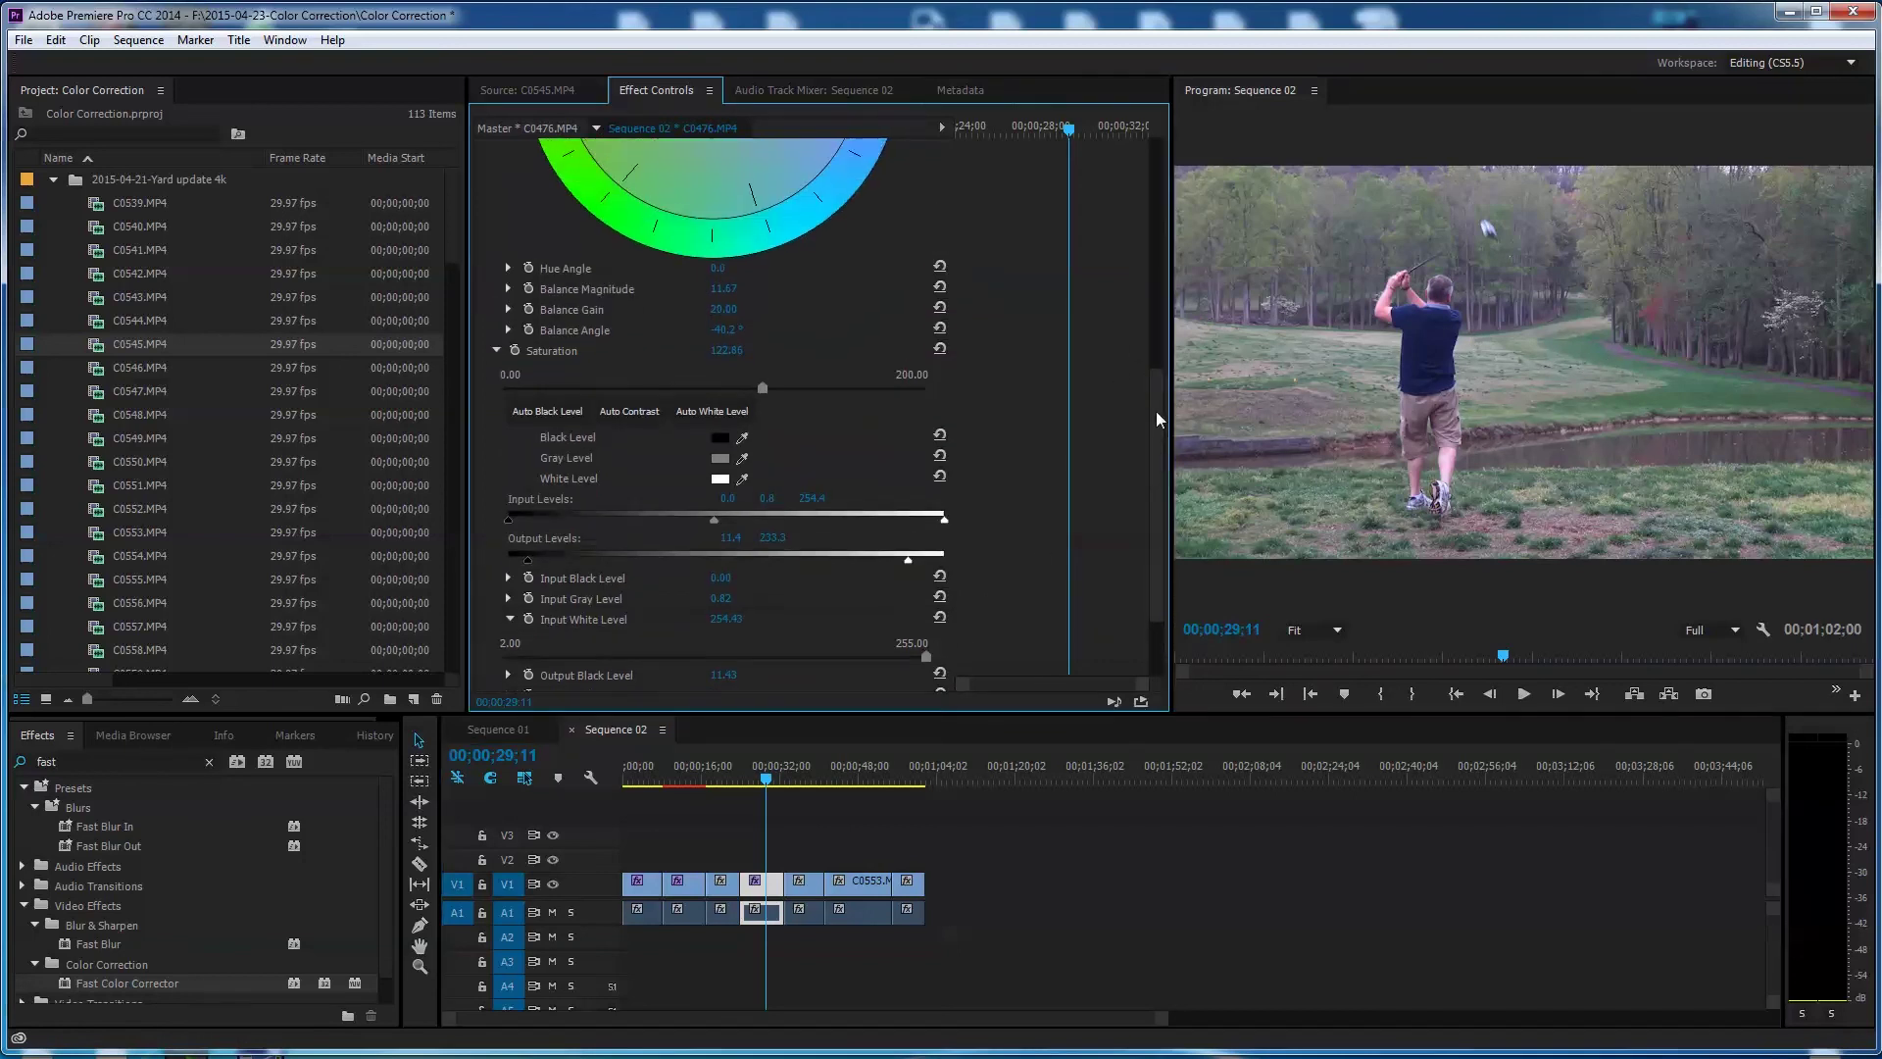
{"action": "left_click_drag", "start_coordinate": [1156, 410], "coordinate": [1162, 180]}
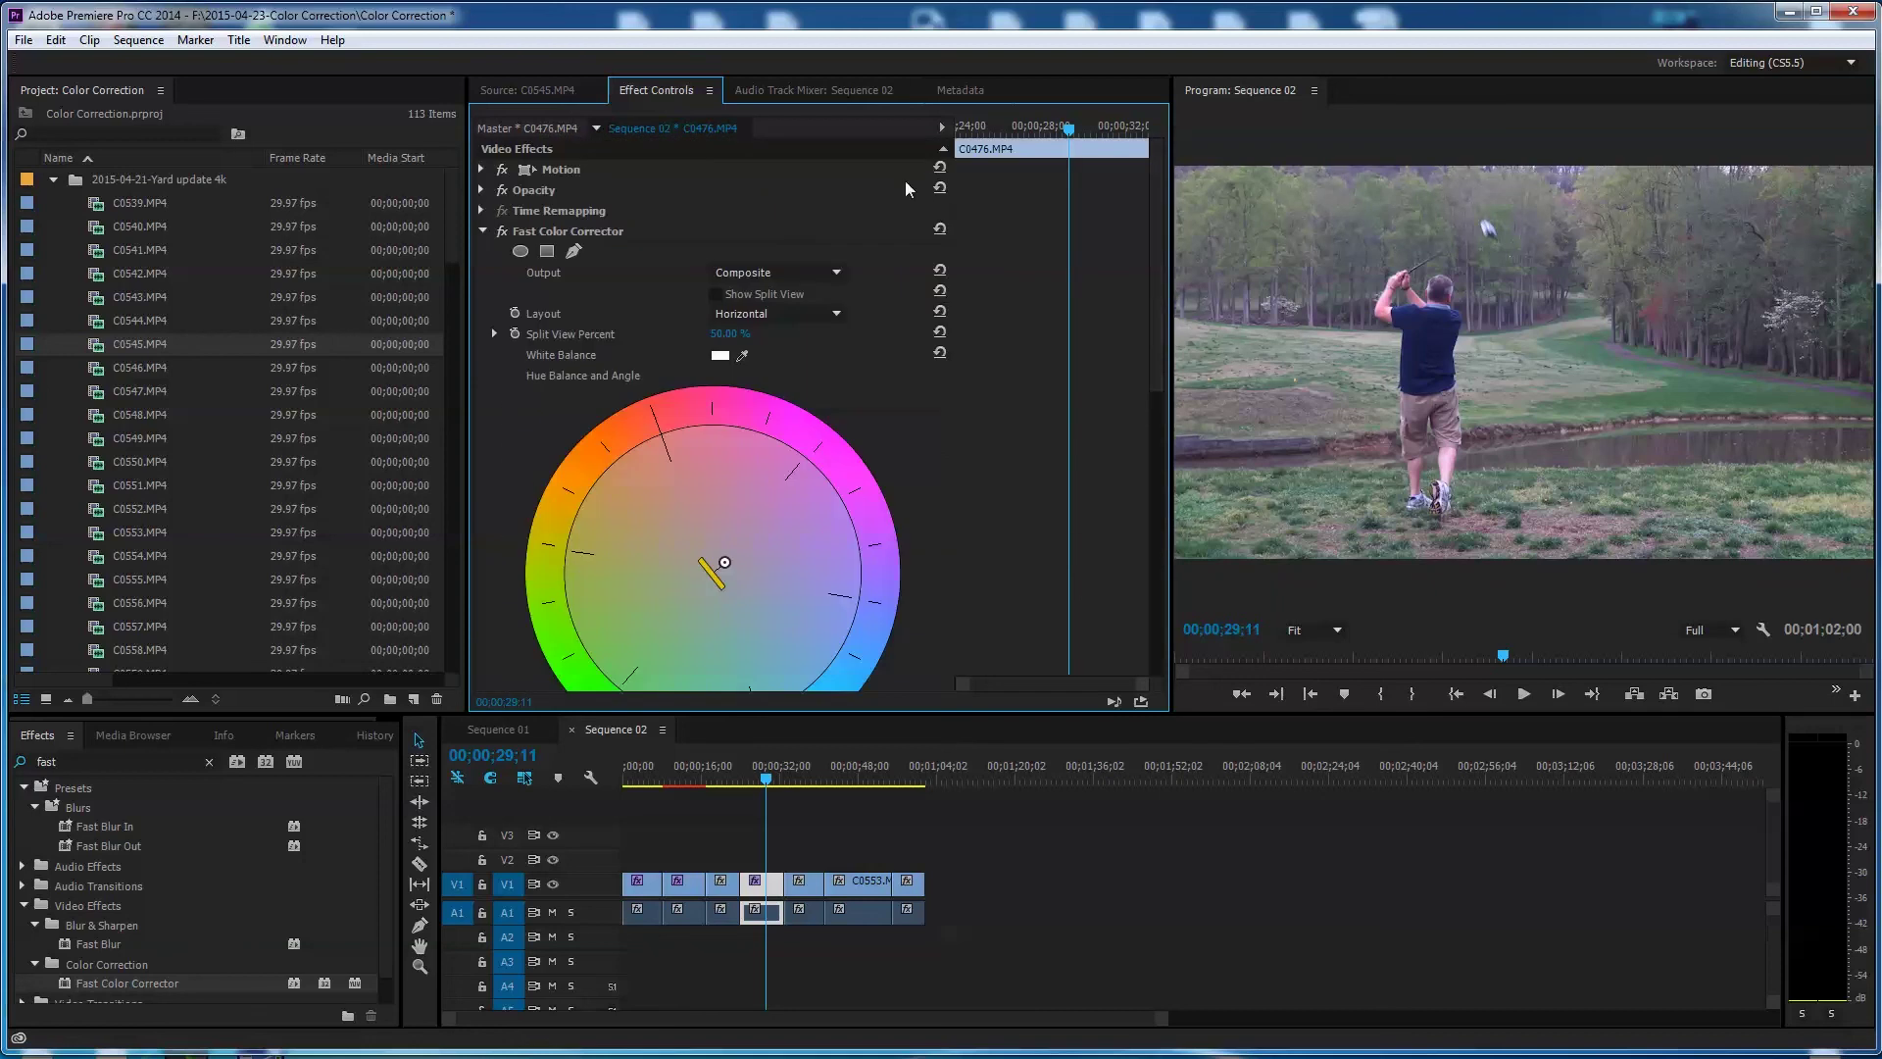
{"action": "left_click", "coordinate": [483, 231]}
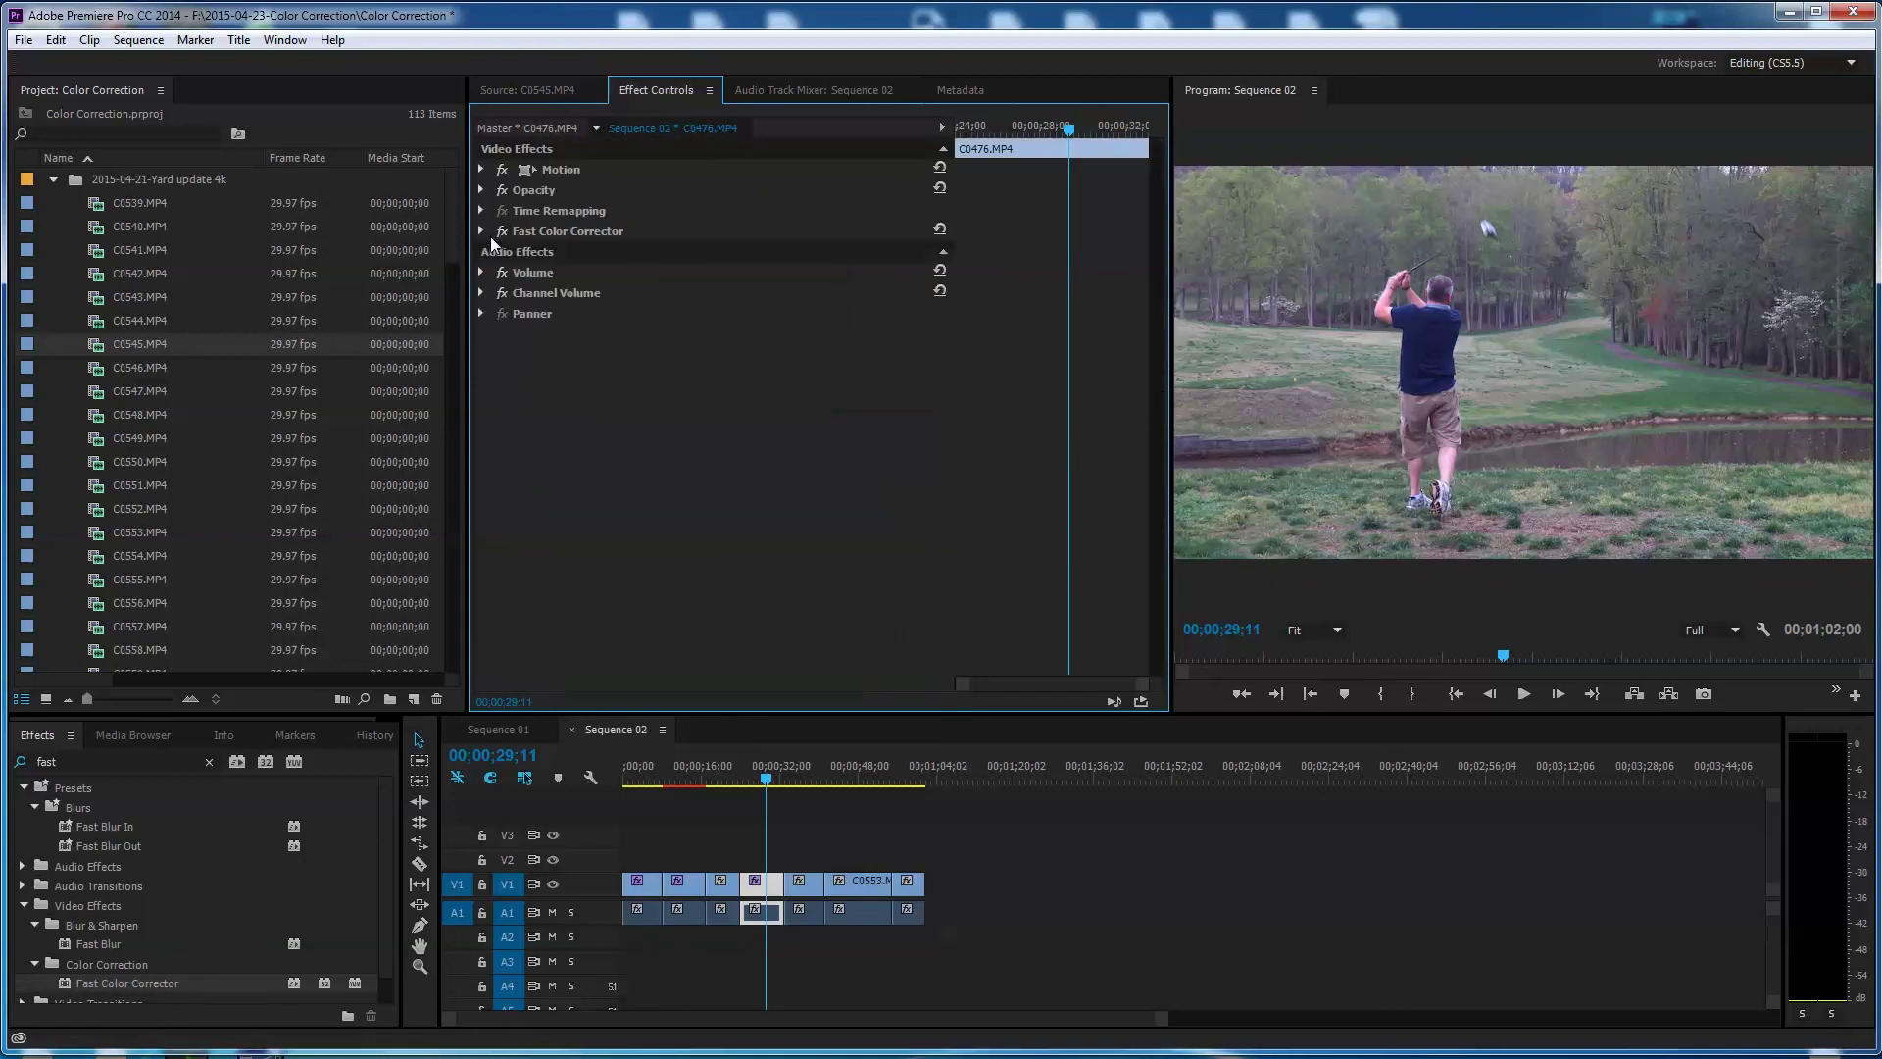
{"action": "left_click", "coordinate": [553, 231]}
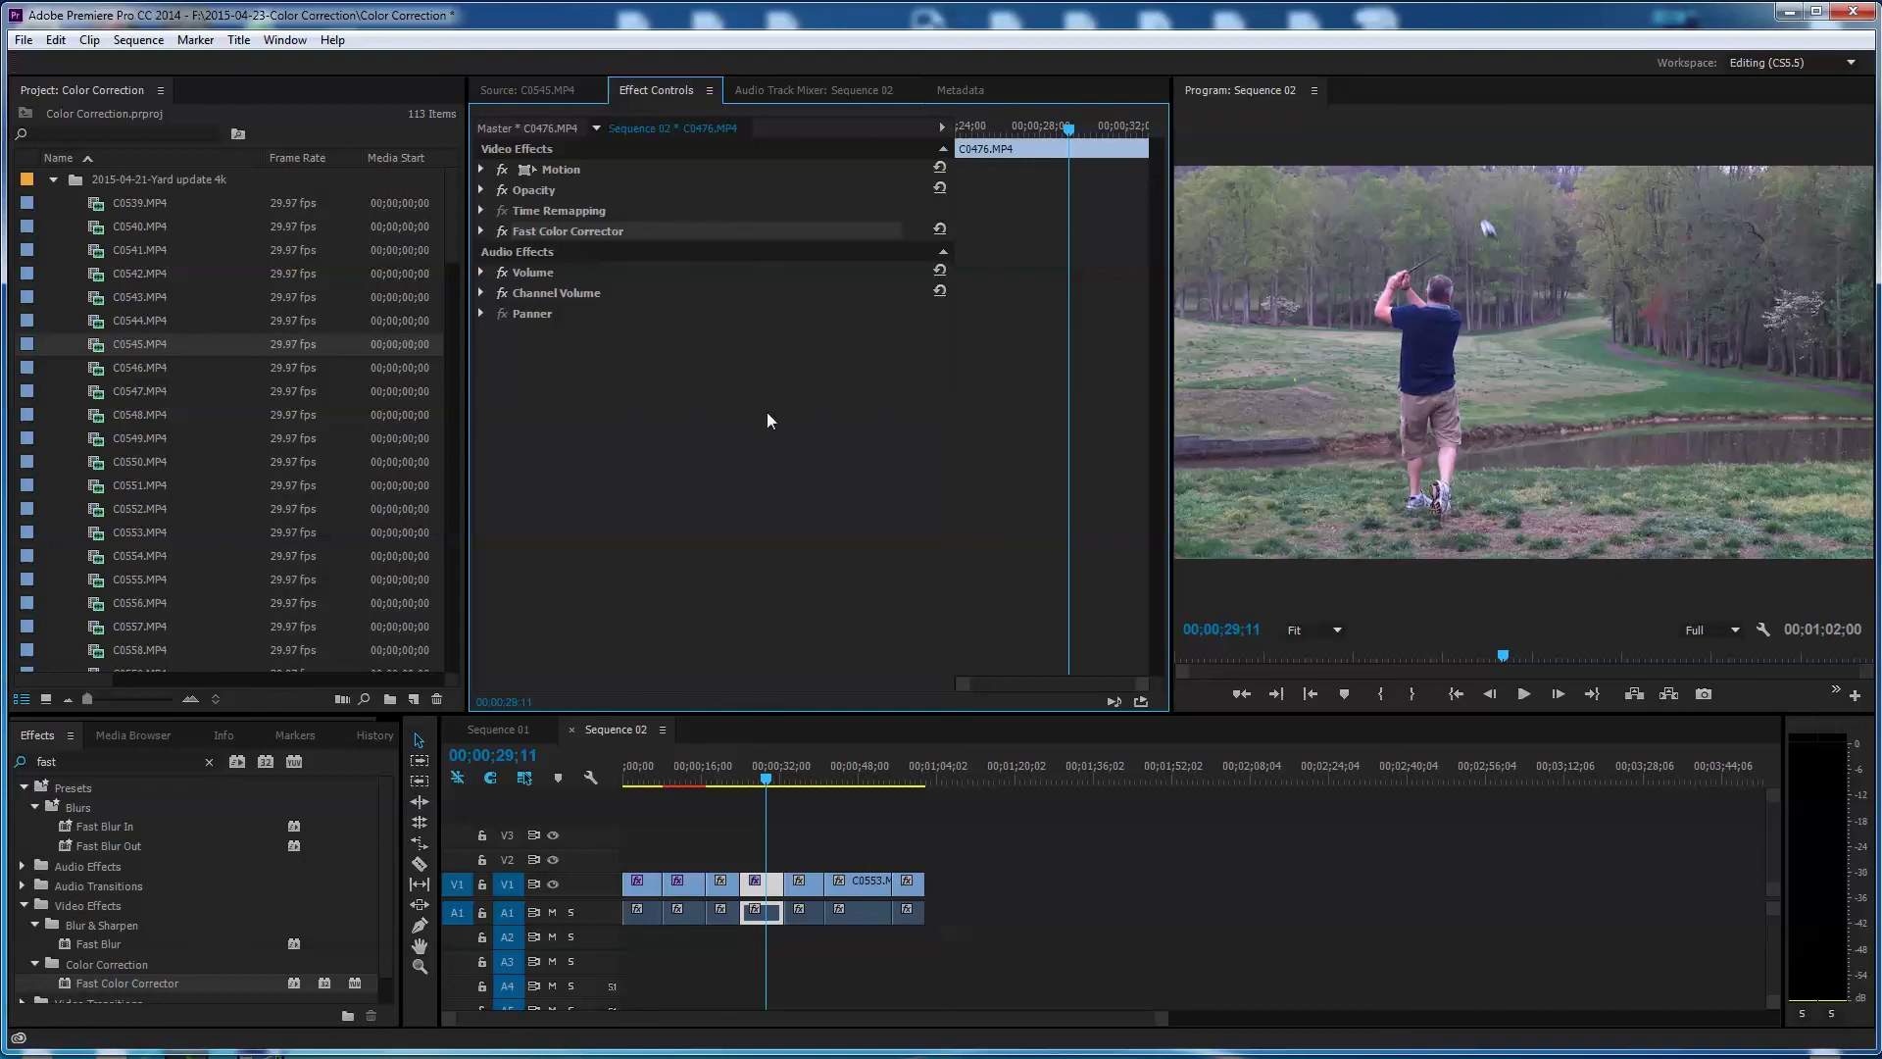
- Select house clip C0546 and move the playhead to 00;00;45;05
{"action": "left_click", "coordinate": [809, 892]}
{"action": "left_click", "coordinate": [797, 775]}
{"action": "left_click", "coordinate": [801, 775]}
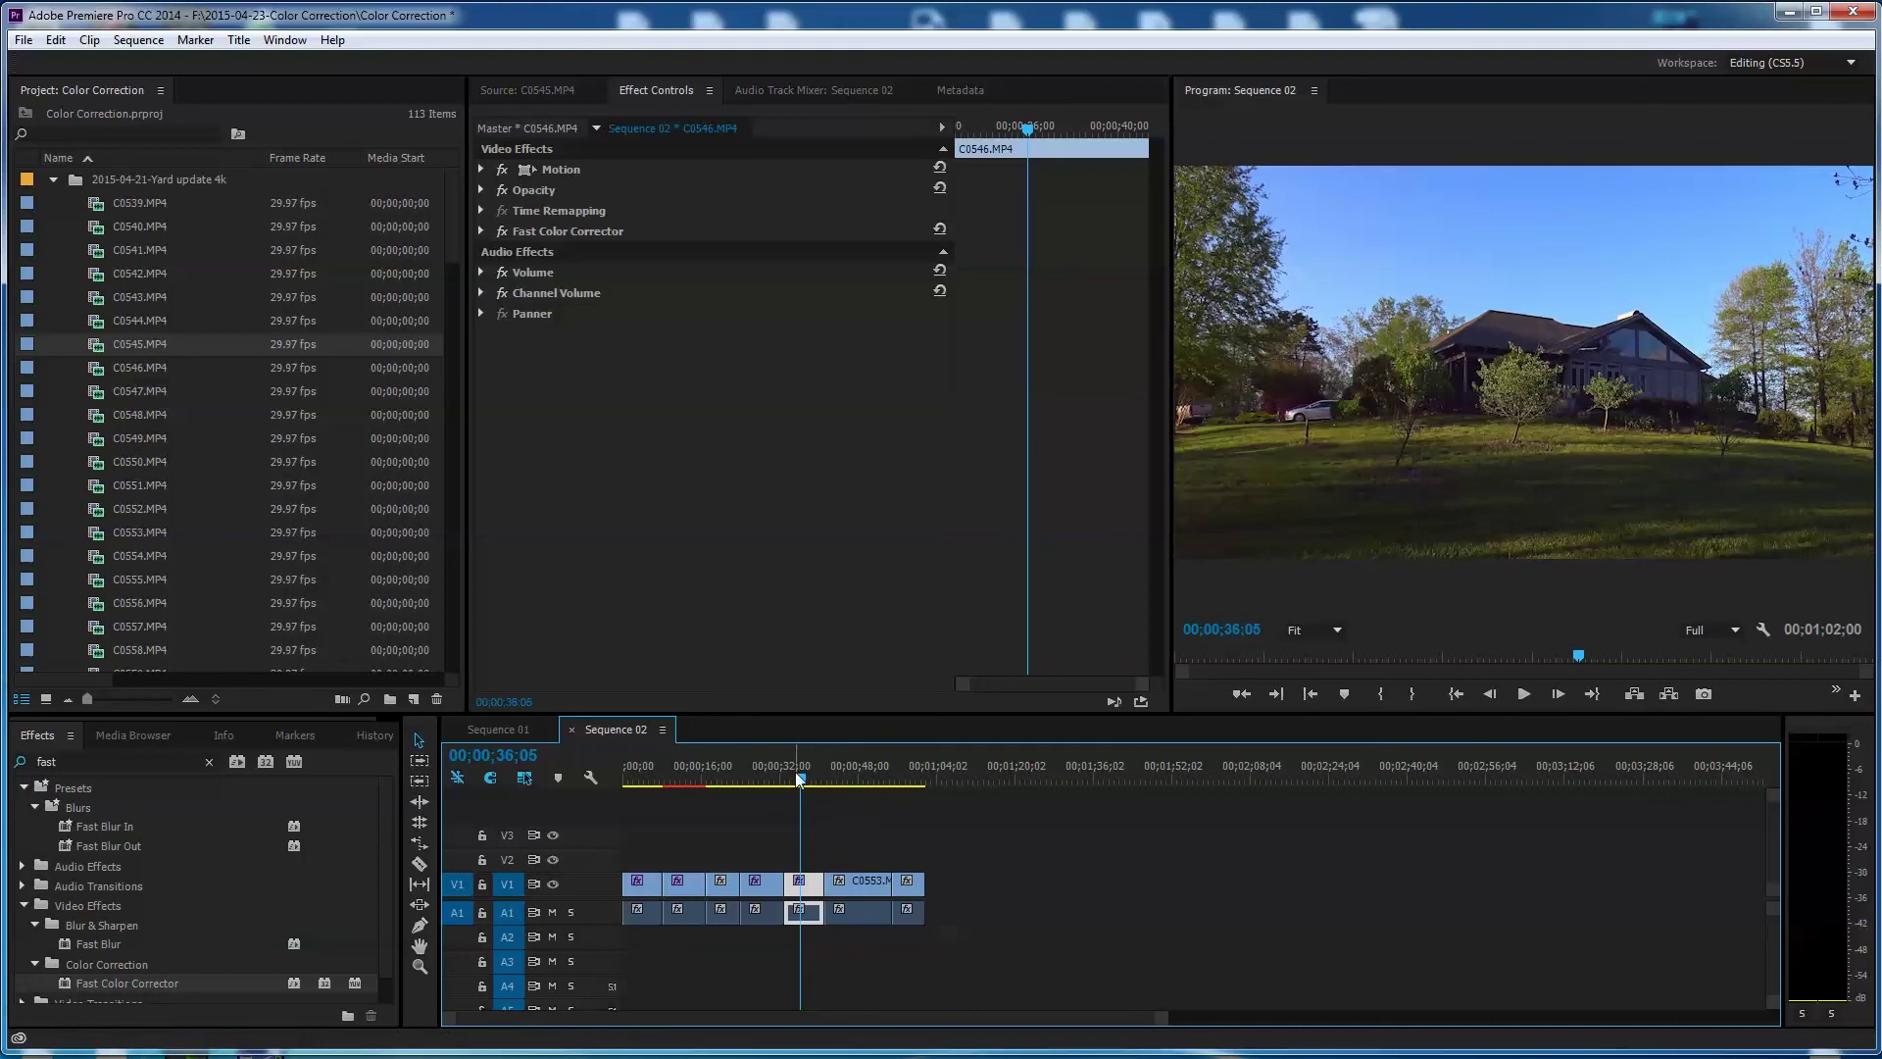
{"action": "left_click", "coordinate": [846, 787]}
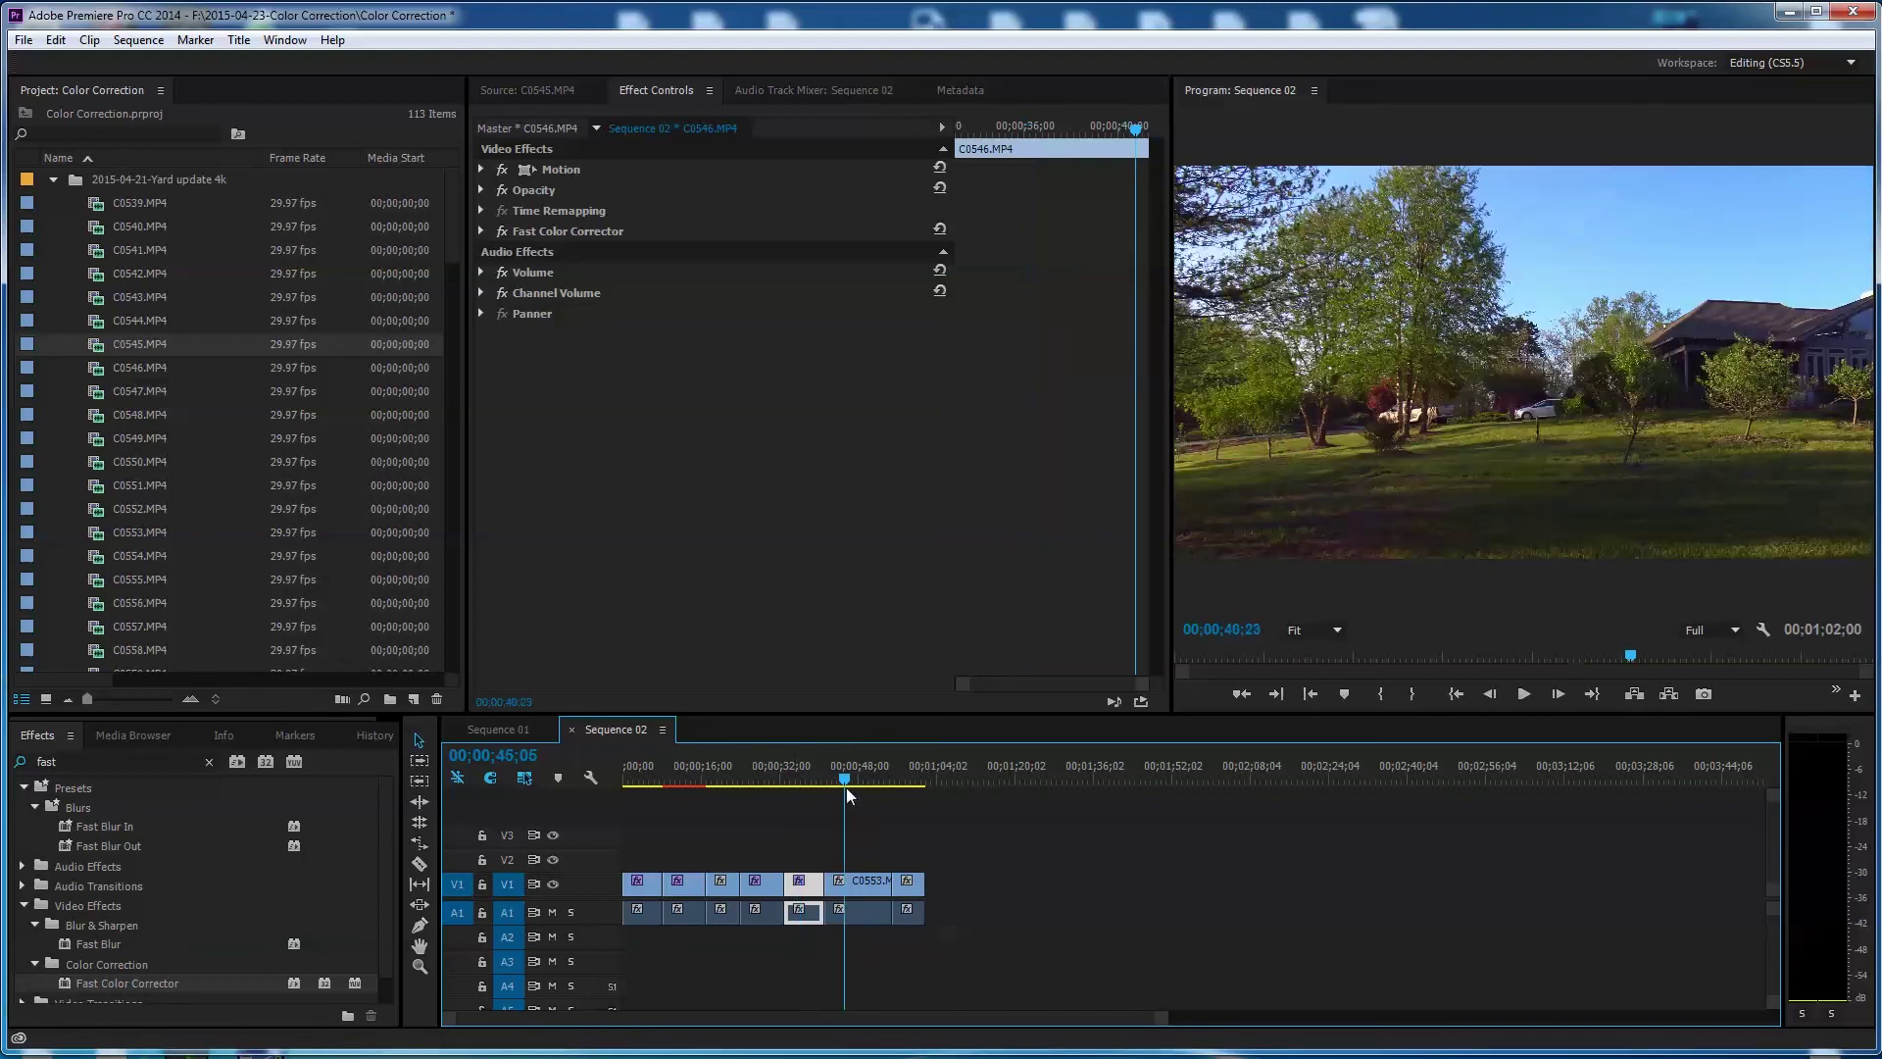
- Paste the golfer clip's Fast Color Corrector onto garden clip C0553
{"action": "left_click", "coordinate": [879, 884]}
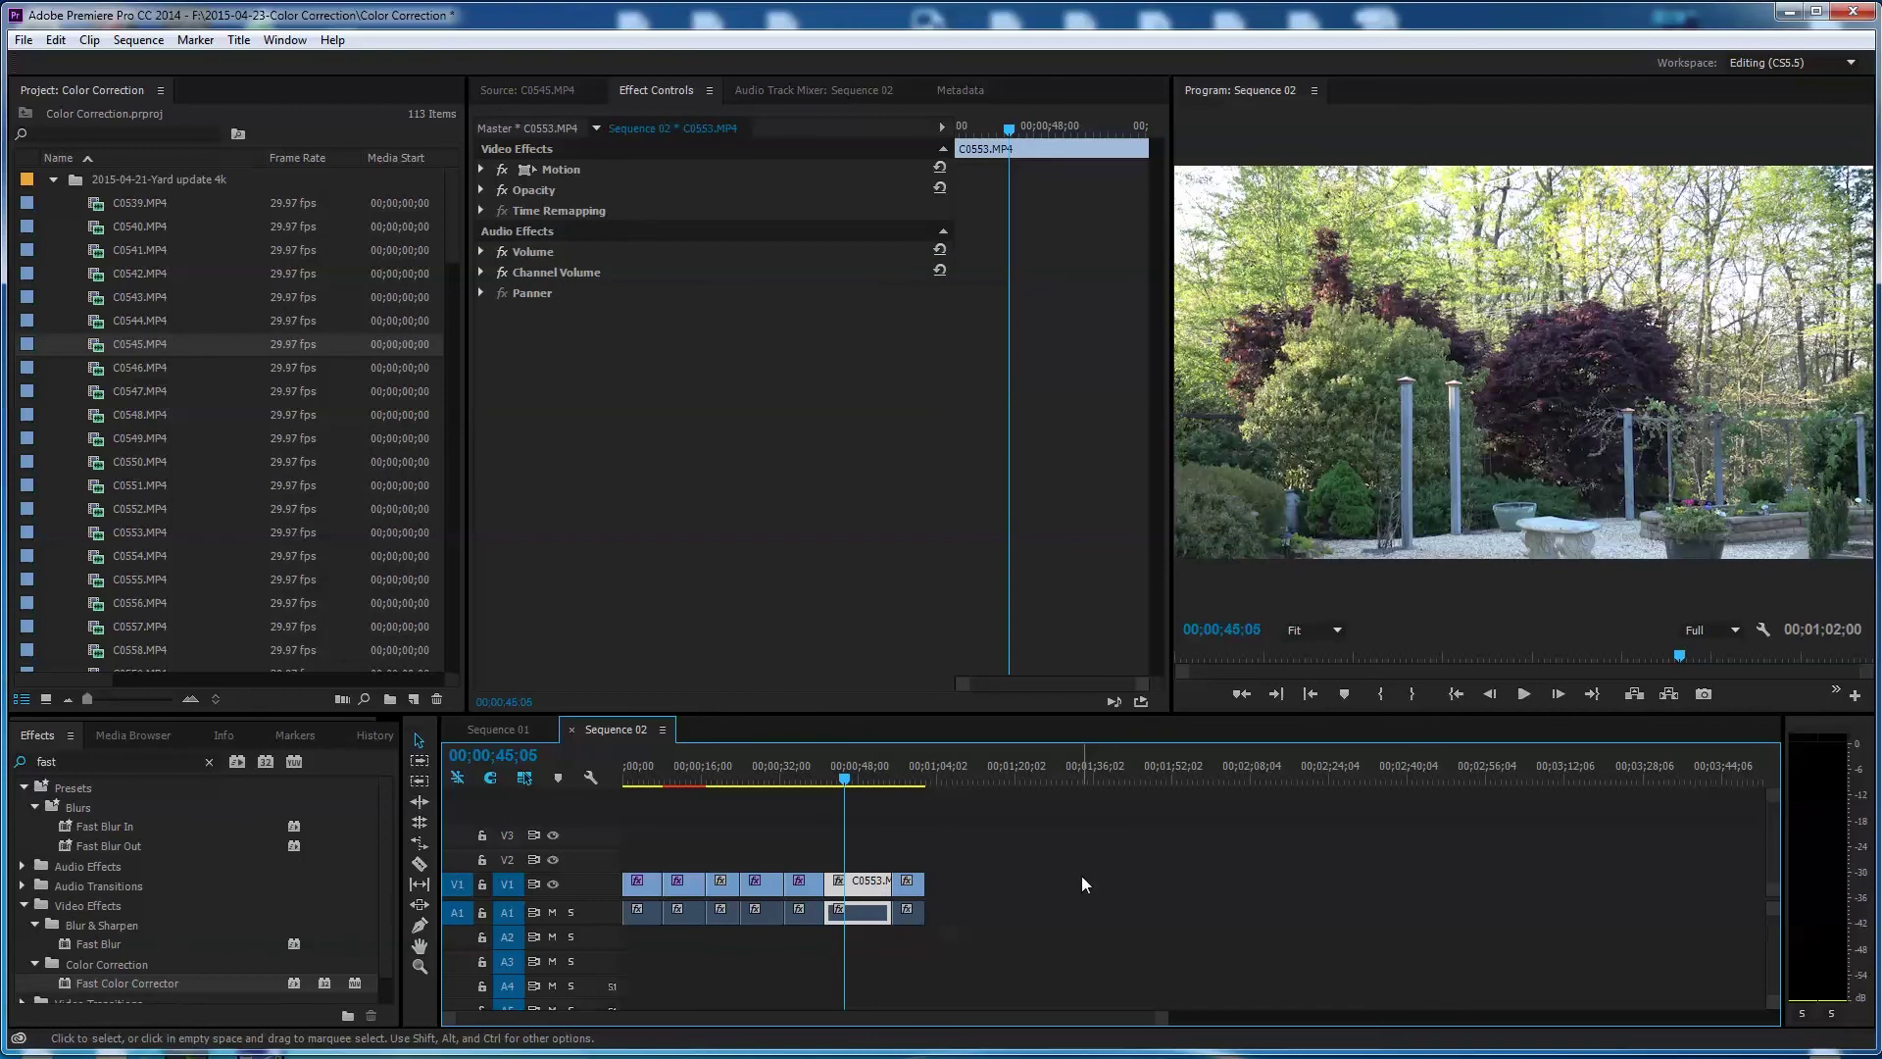
{"action": "left_click", "coordinate": [763, 886]}
{"action": "left_click", "coordinate": [551, 232]}
{"action": "left_click", "coordinate": [872, 887]}
{"action": "key", "text": "ctrl+v"}
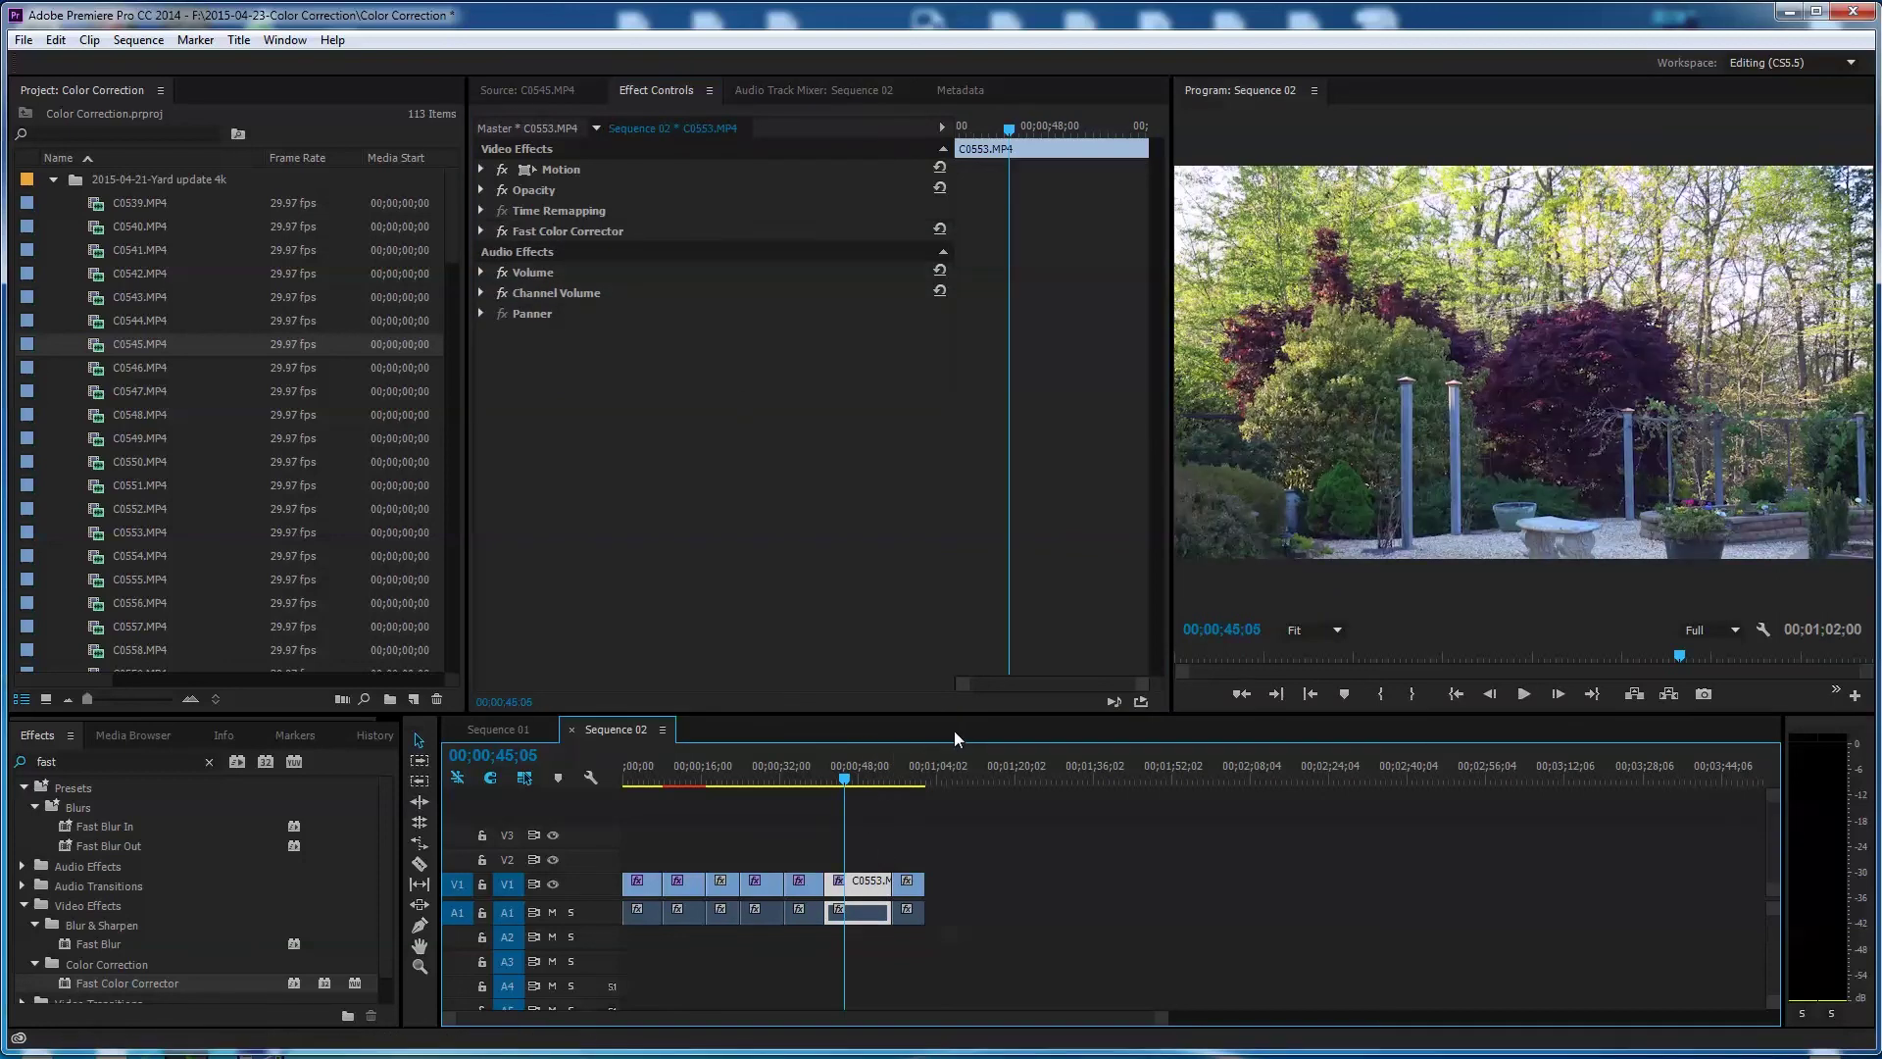
- Paste the copied correction onto all Sequence 02 clips, then select clip C0553
{"action": "left_click_drag", "start_coordinate": [973, 858], "coordinate": [620, 875]}
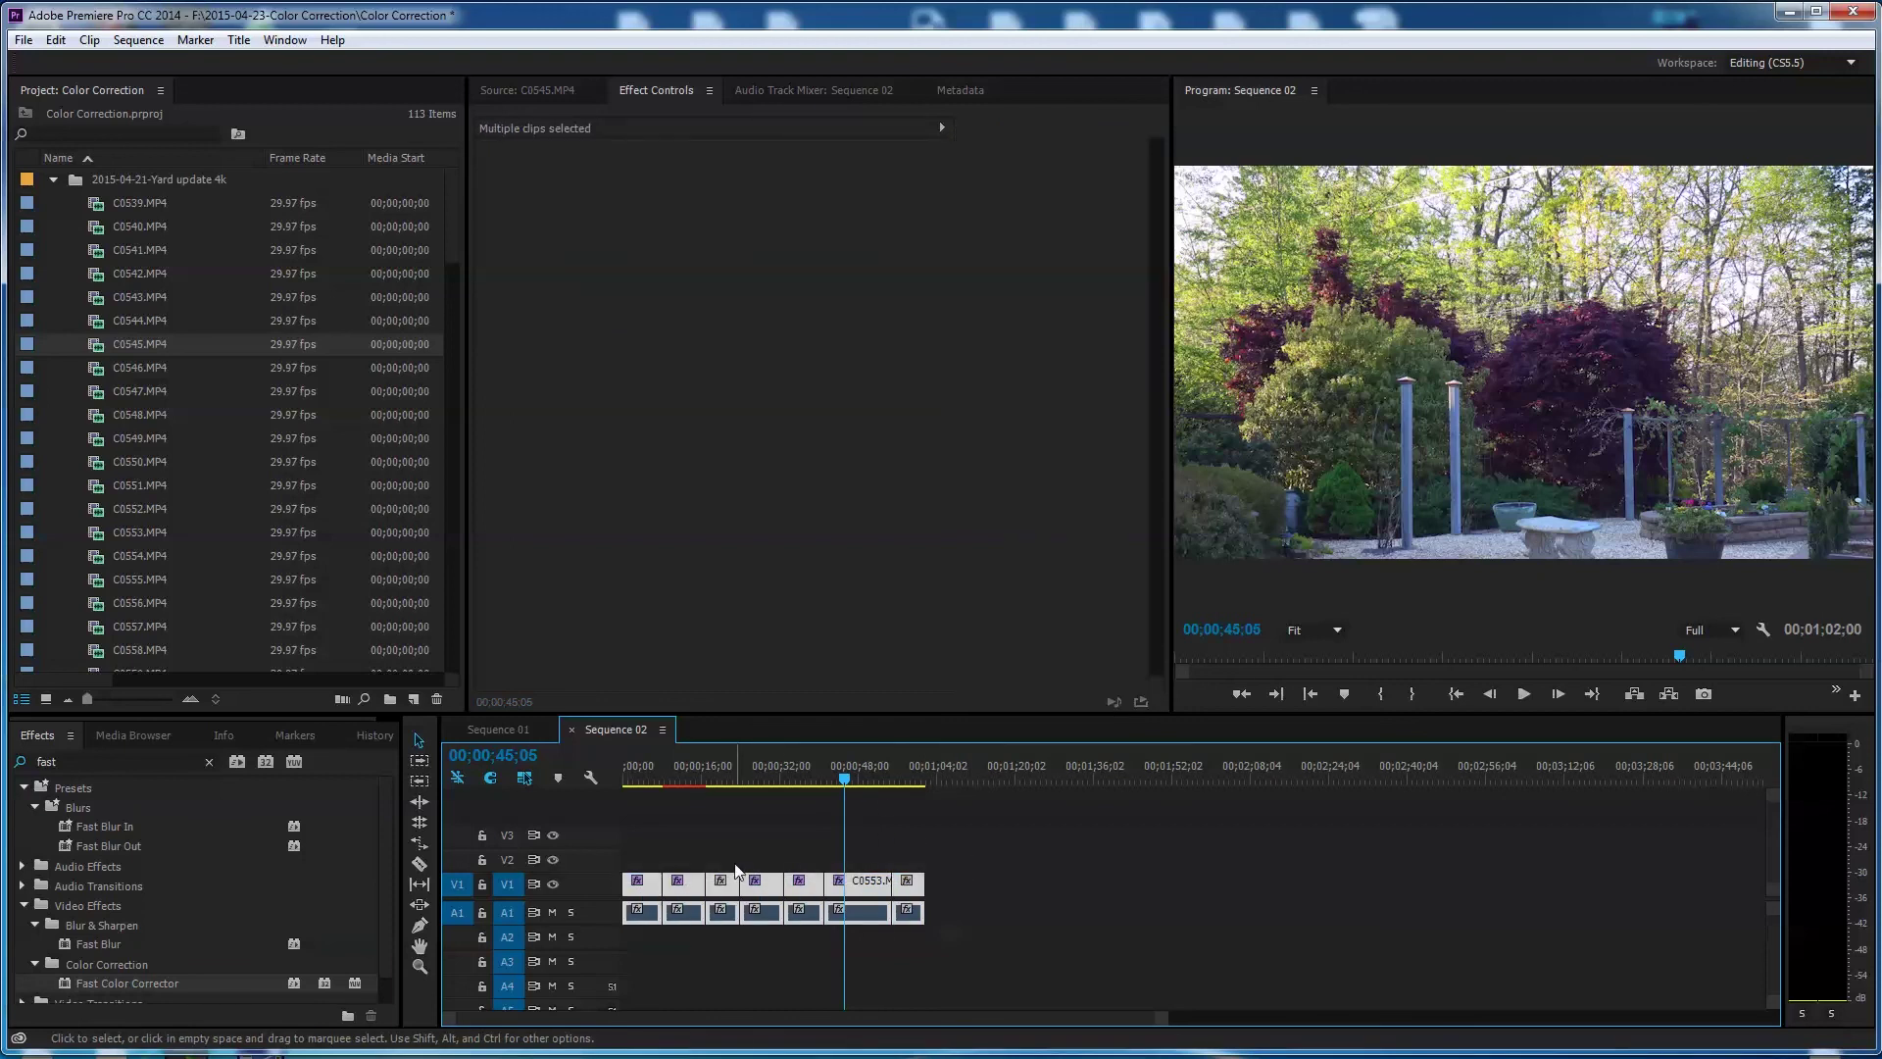
{"action": "key", "text": "ctrl+v"}
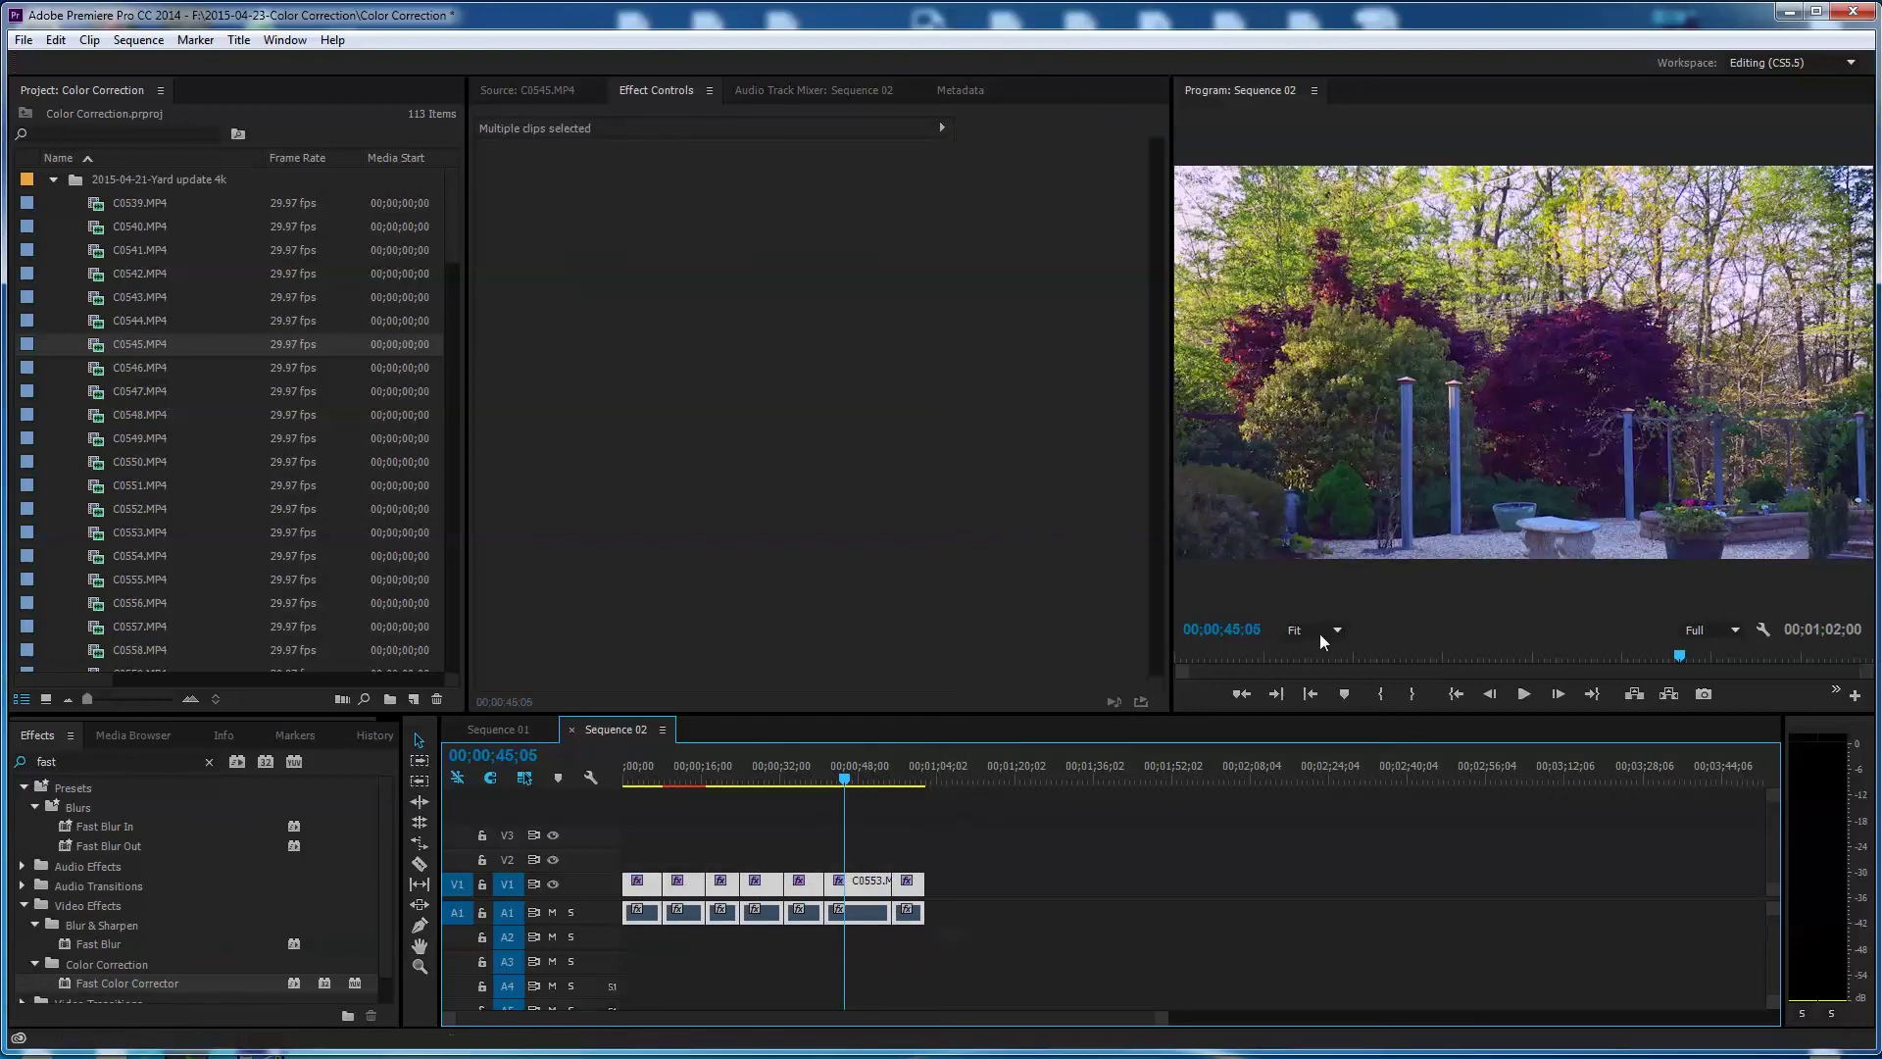
{"action": "left_click", "coordinate": [914, 841]}
{"action": "left_click", "coordinate": [866, 884]}
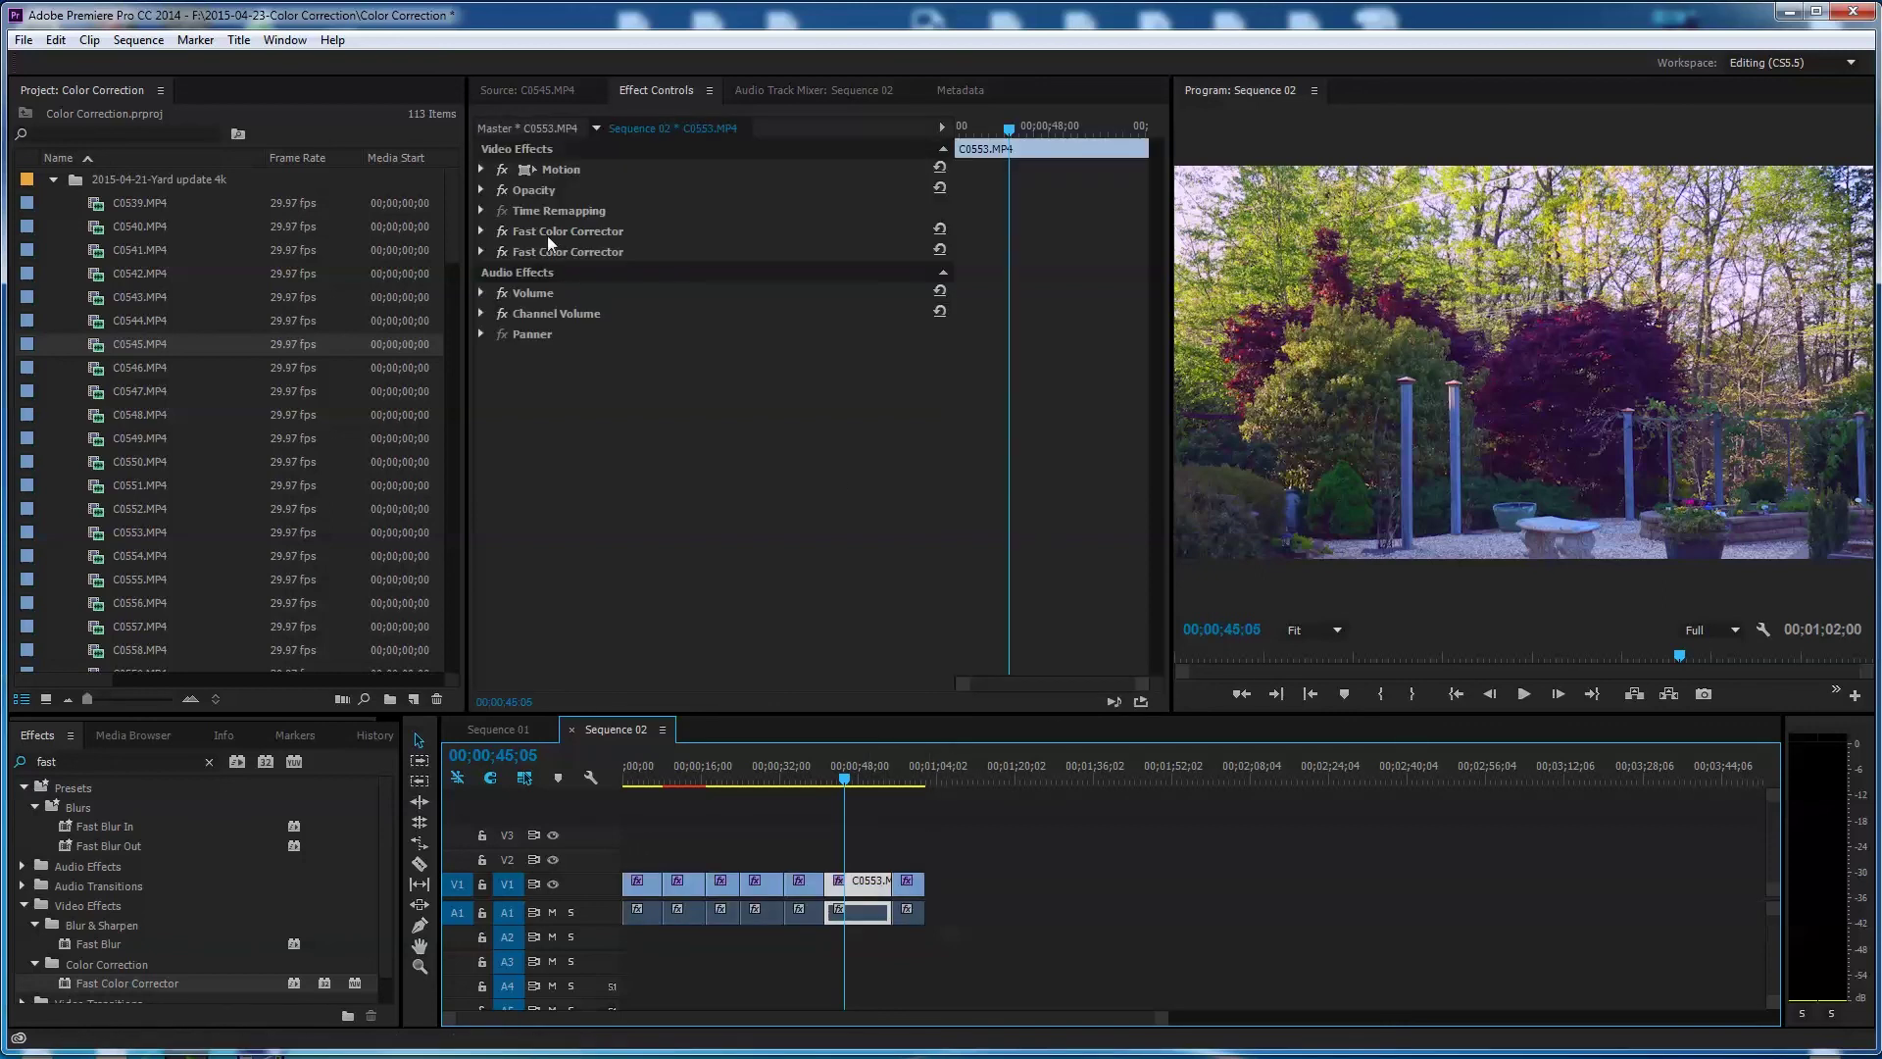
- Toggle C0553's second Fast Color Corrector to compare, then delete that duplicate
{"action": "left_click", "coordinate": [502, 252]}
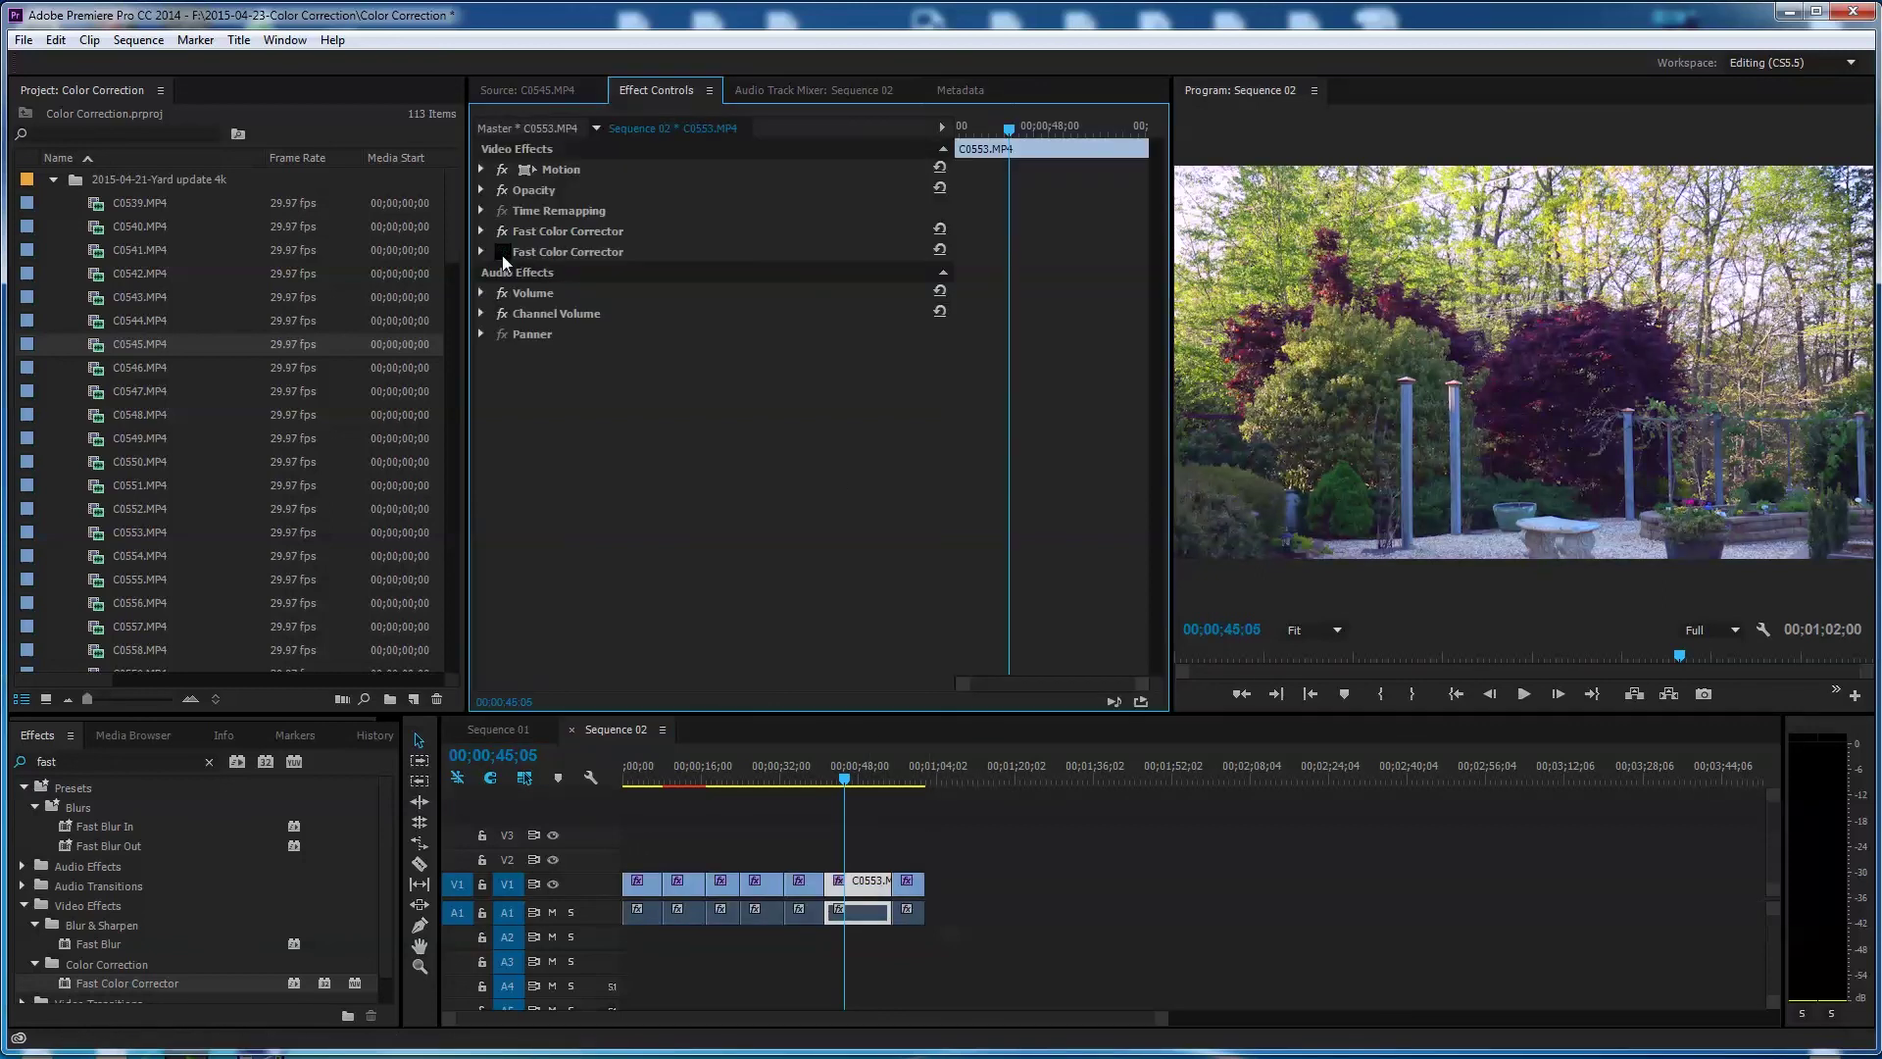
{"action": "left_click", "coordinate": [502, 252]}
{"action": "left_click", "coordinate": [501, 252]}
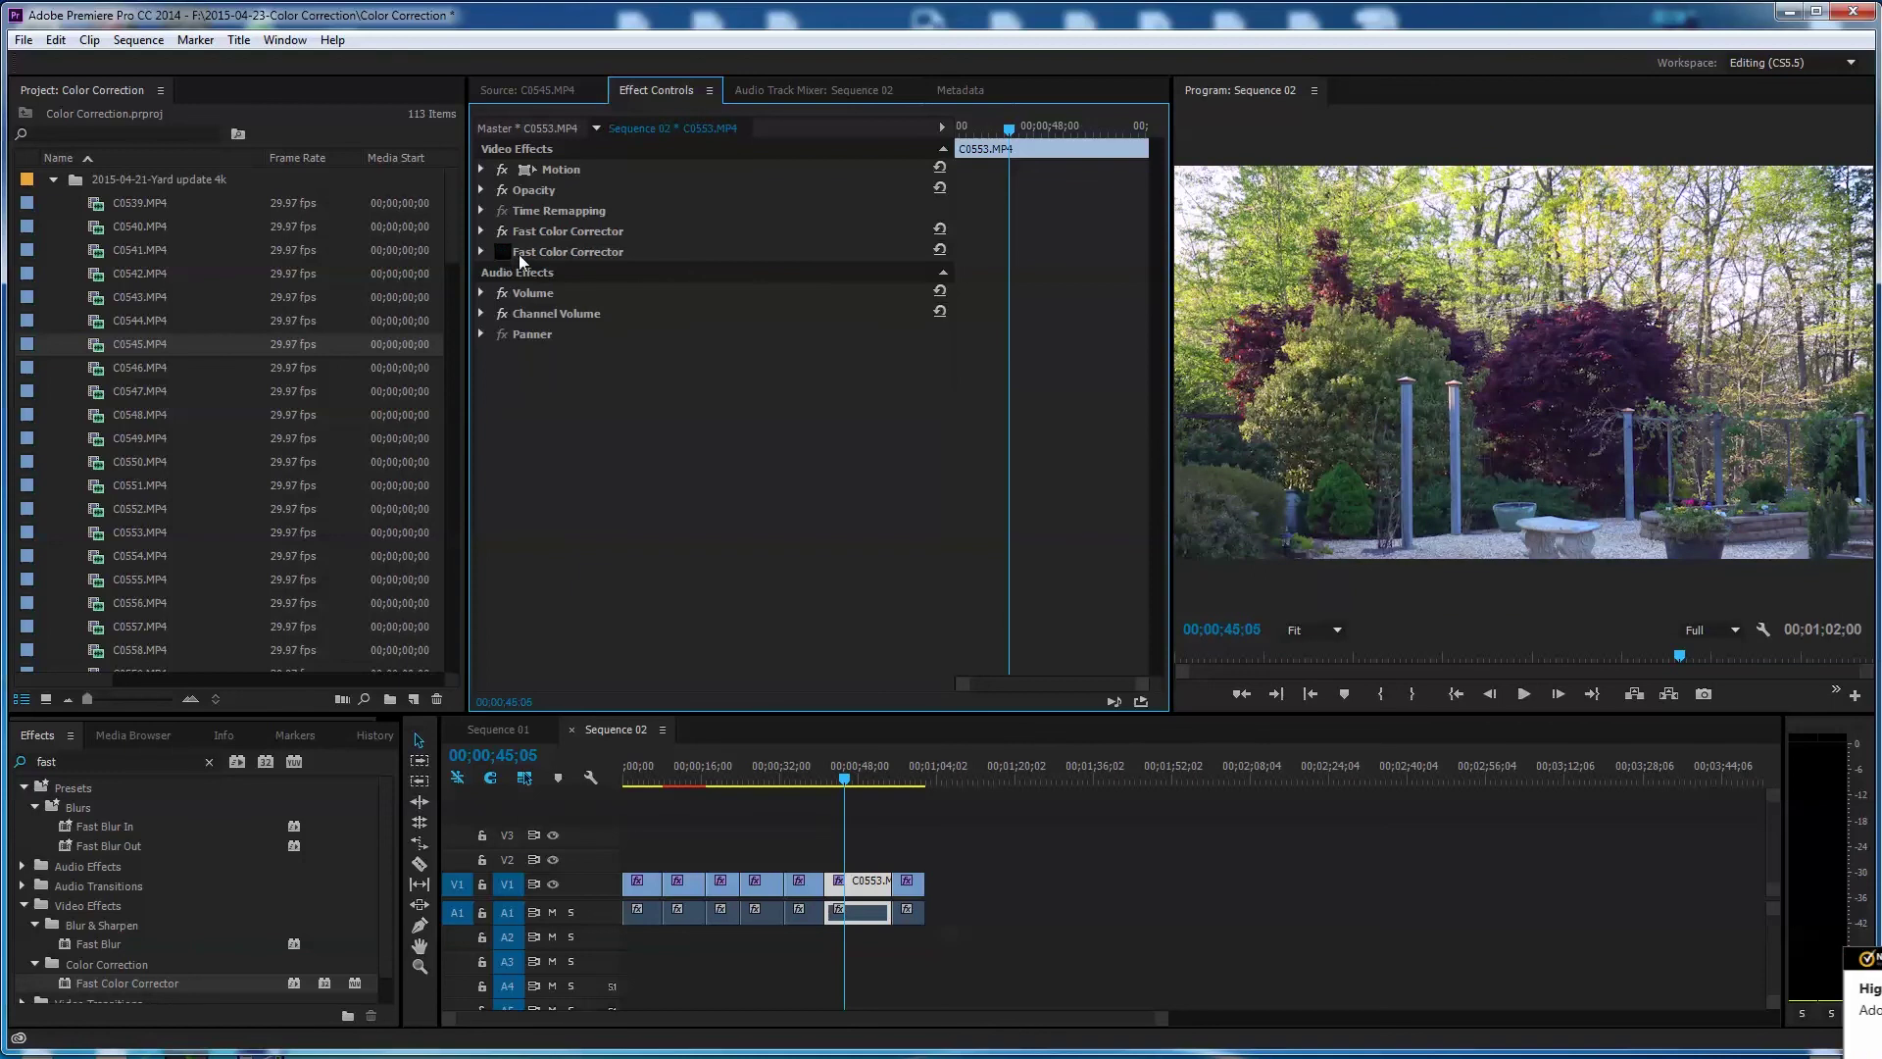
{"action": "left_click", "coordinate": [545, 251]}
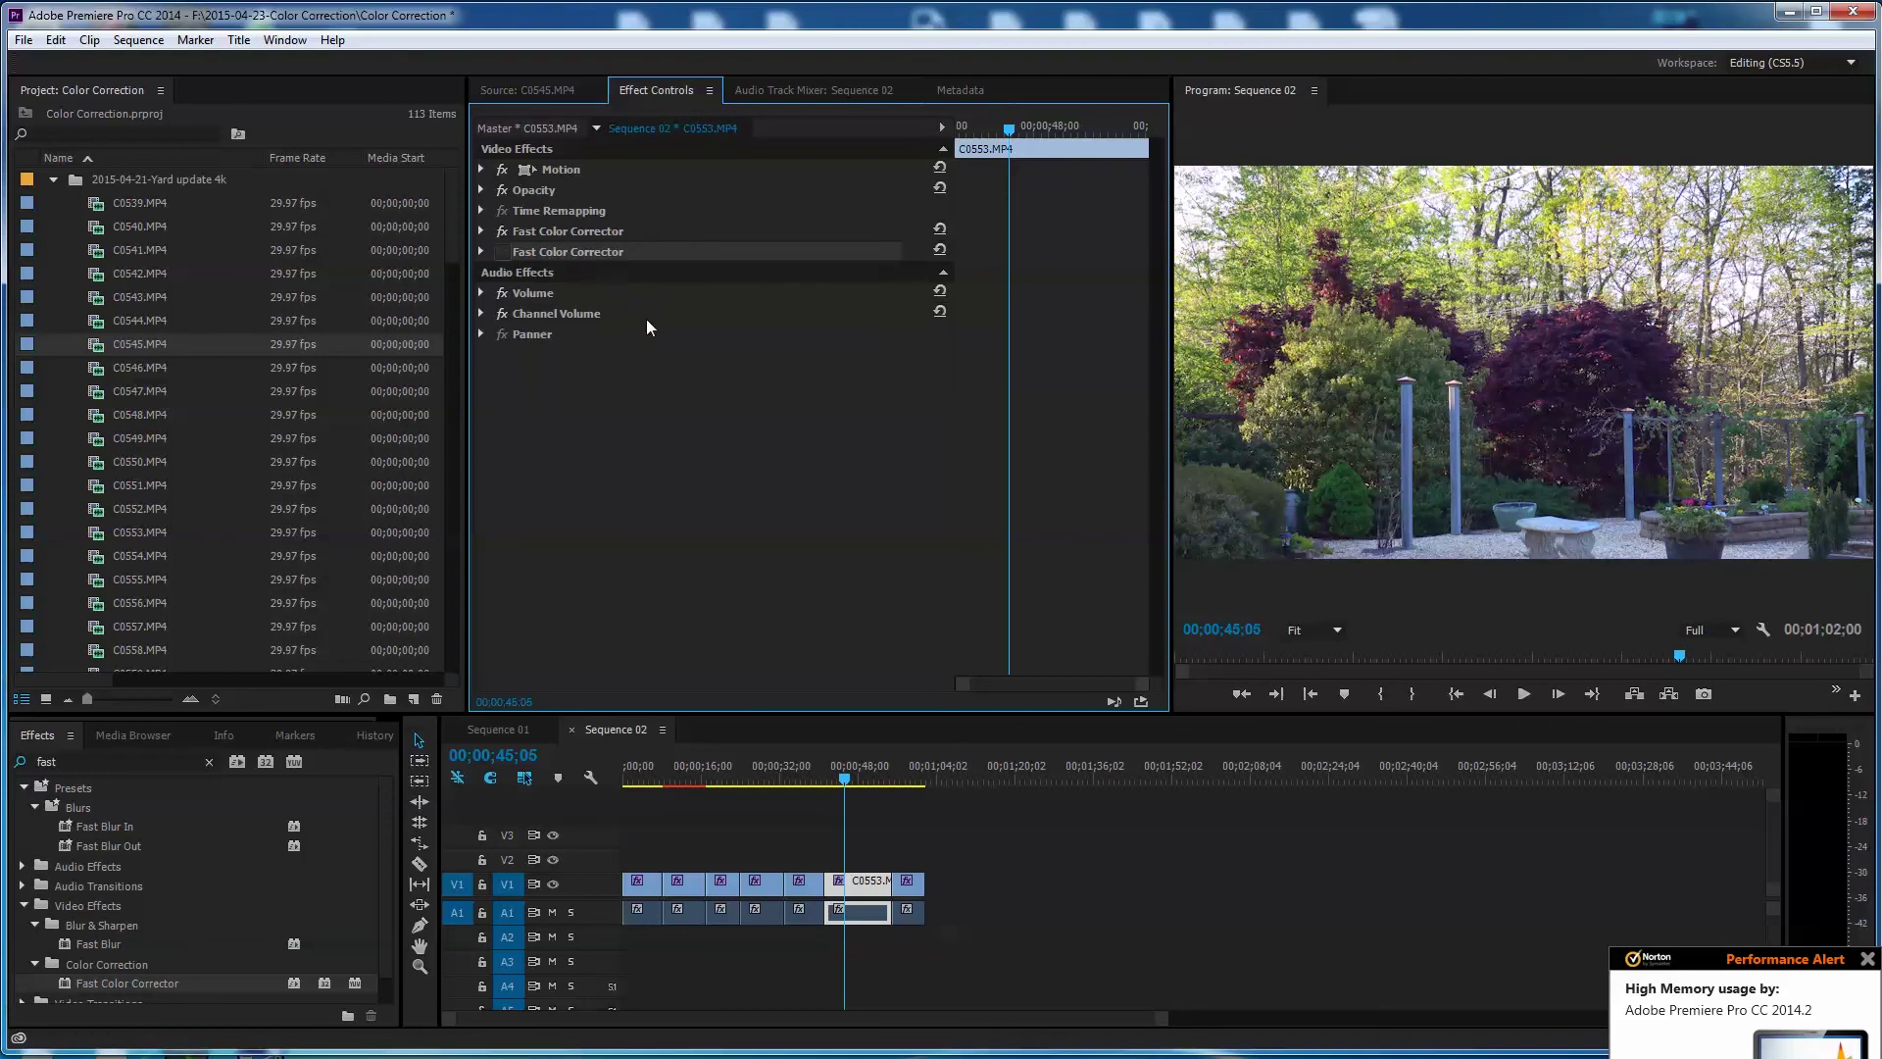
{"action": "key", "text": "Delete"}
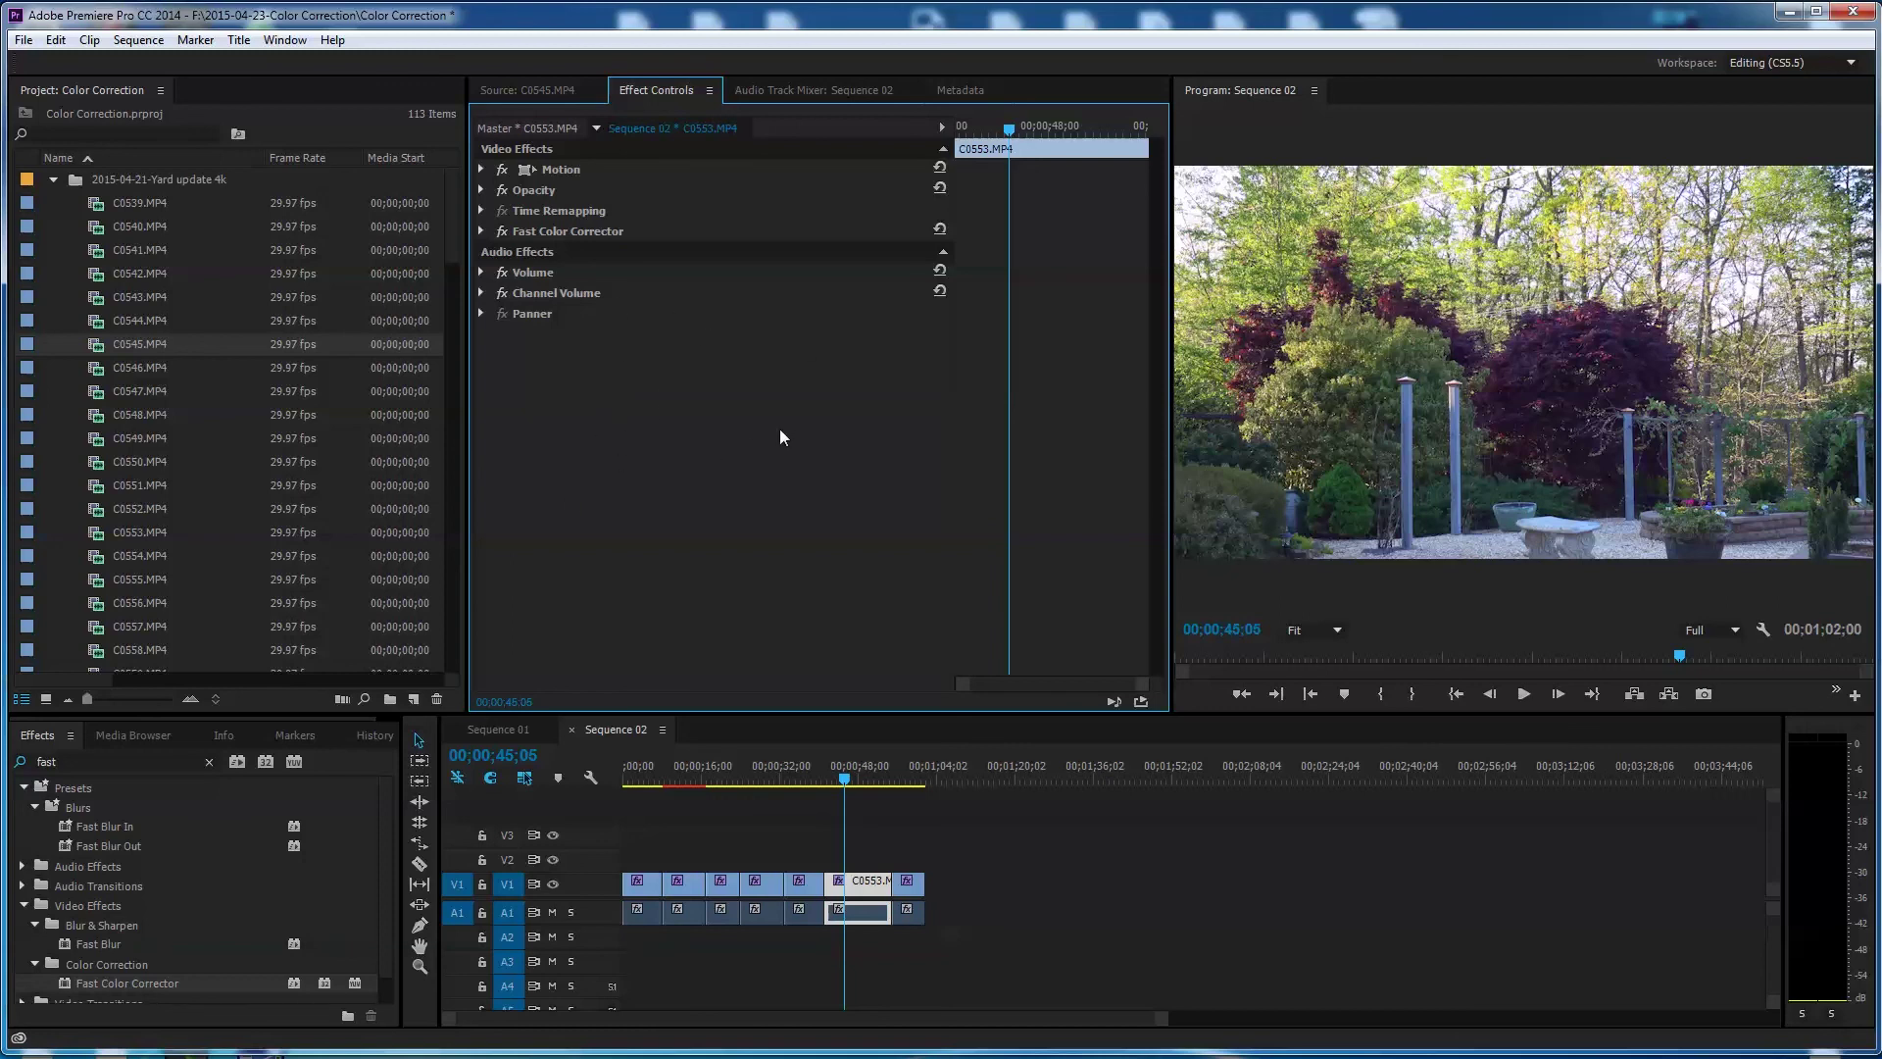
- Apply Fast Color Corrector to clip C0545 and reduce its Saturation
{"action": "left_click", "coordinate": [910, 779]}
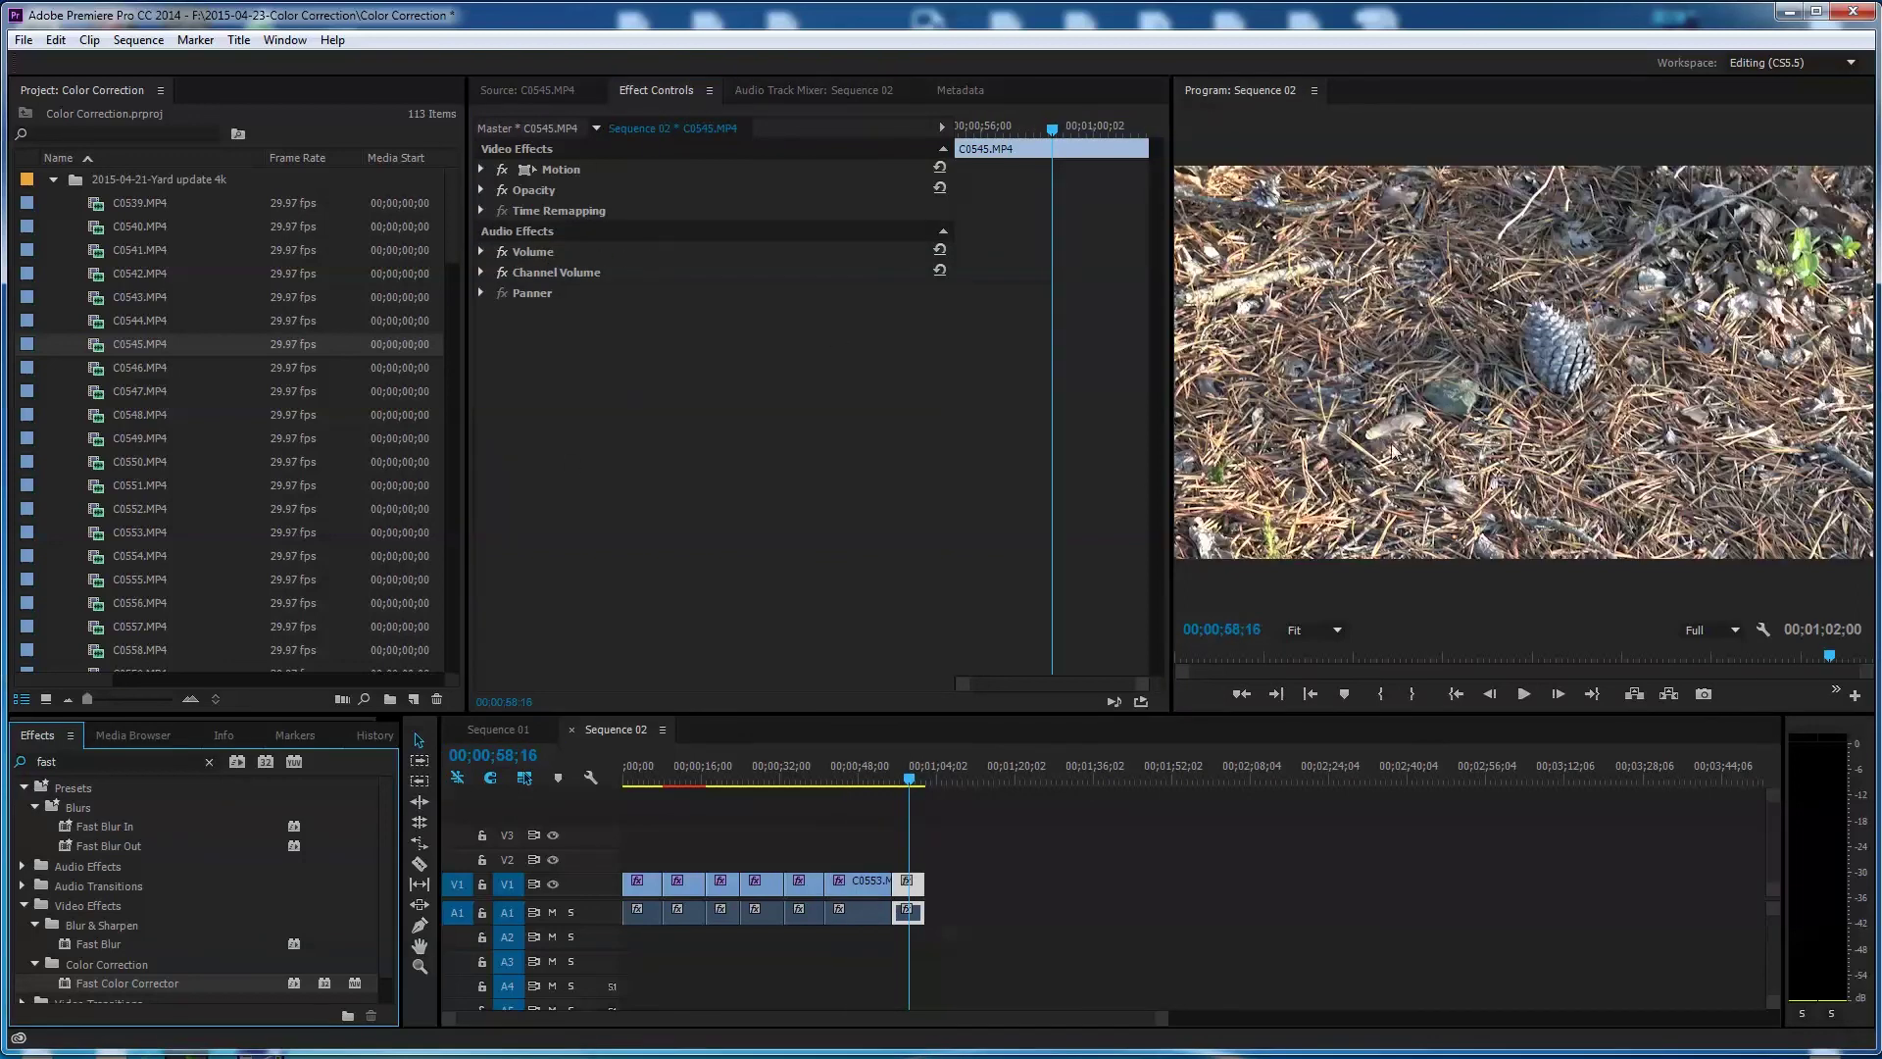
{"action": "left_click", "coordinate": [1319, 477]}
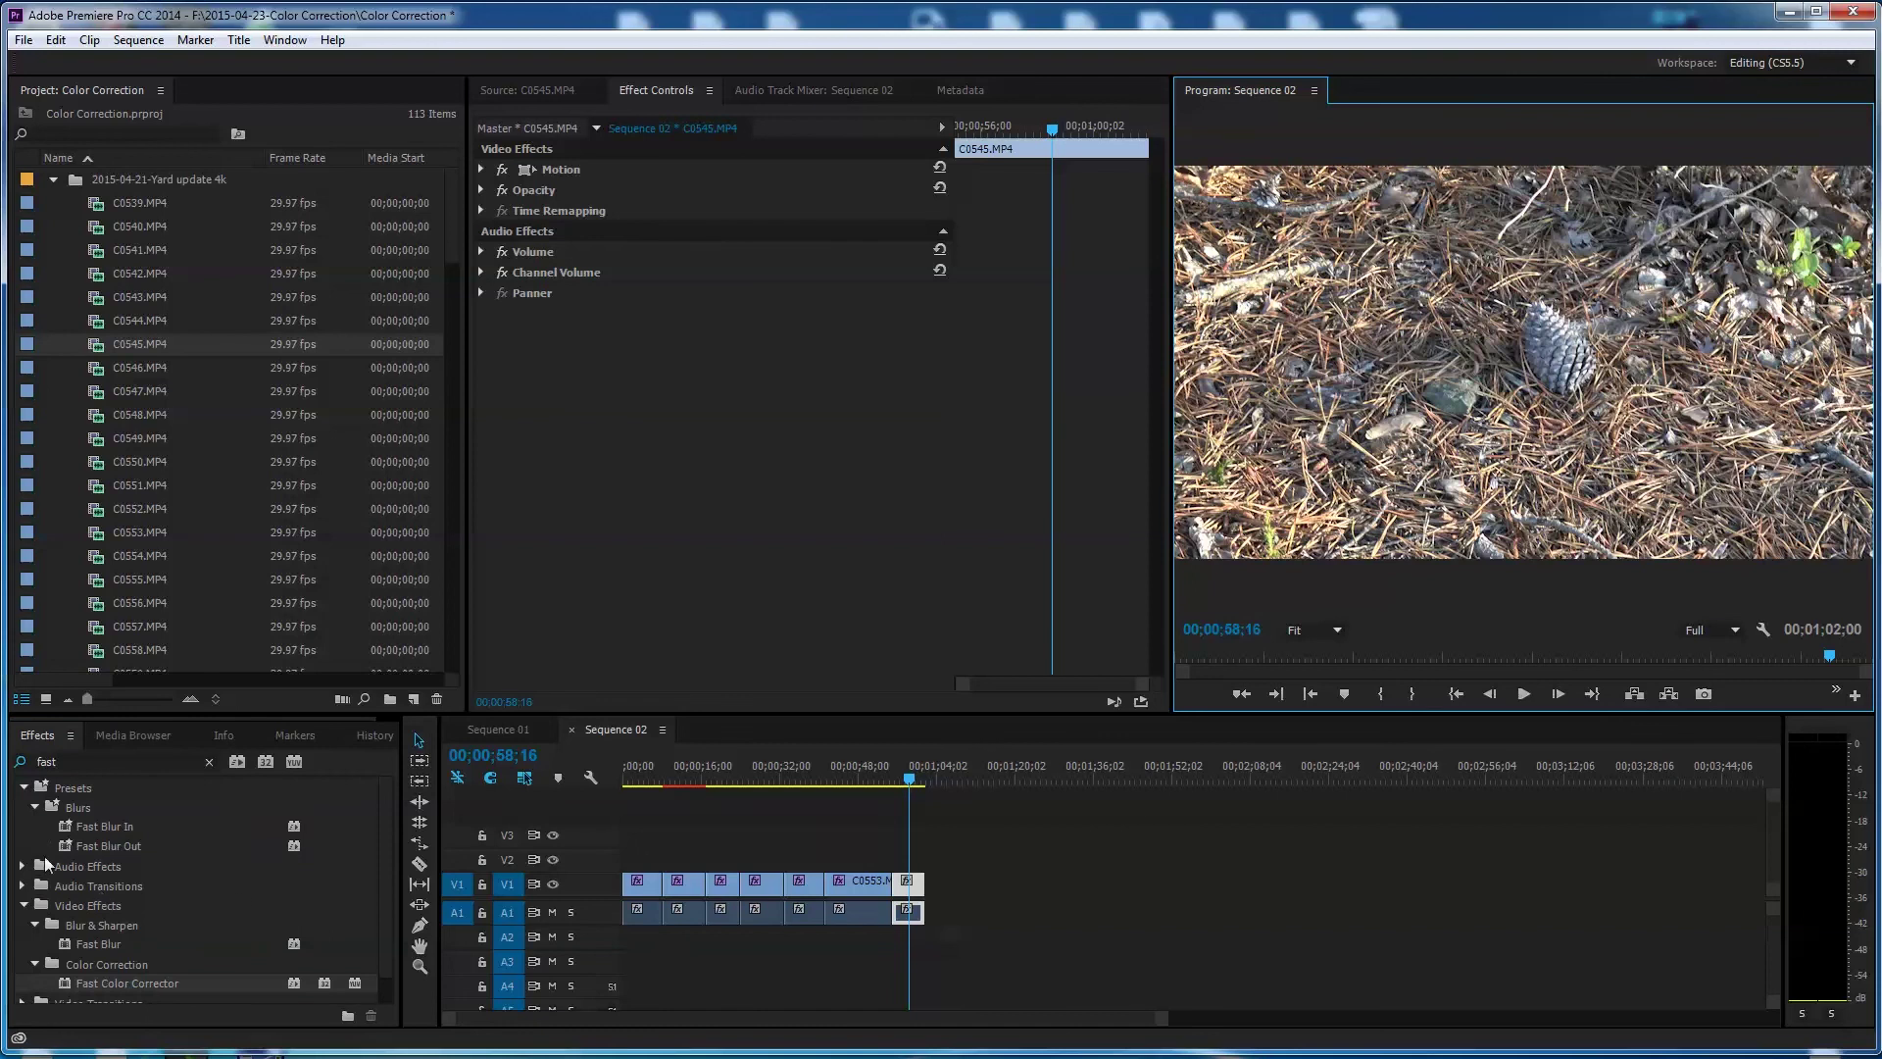
{"action": "left_click_drag", "start_coordinate": [73, 982], "coordinate": [913, 890]}
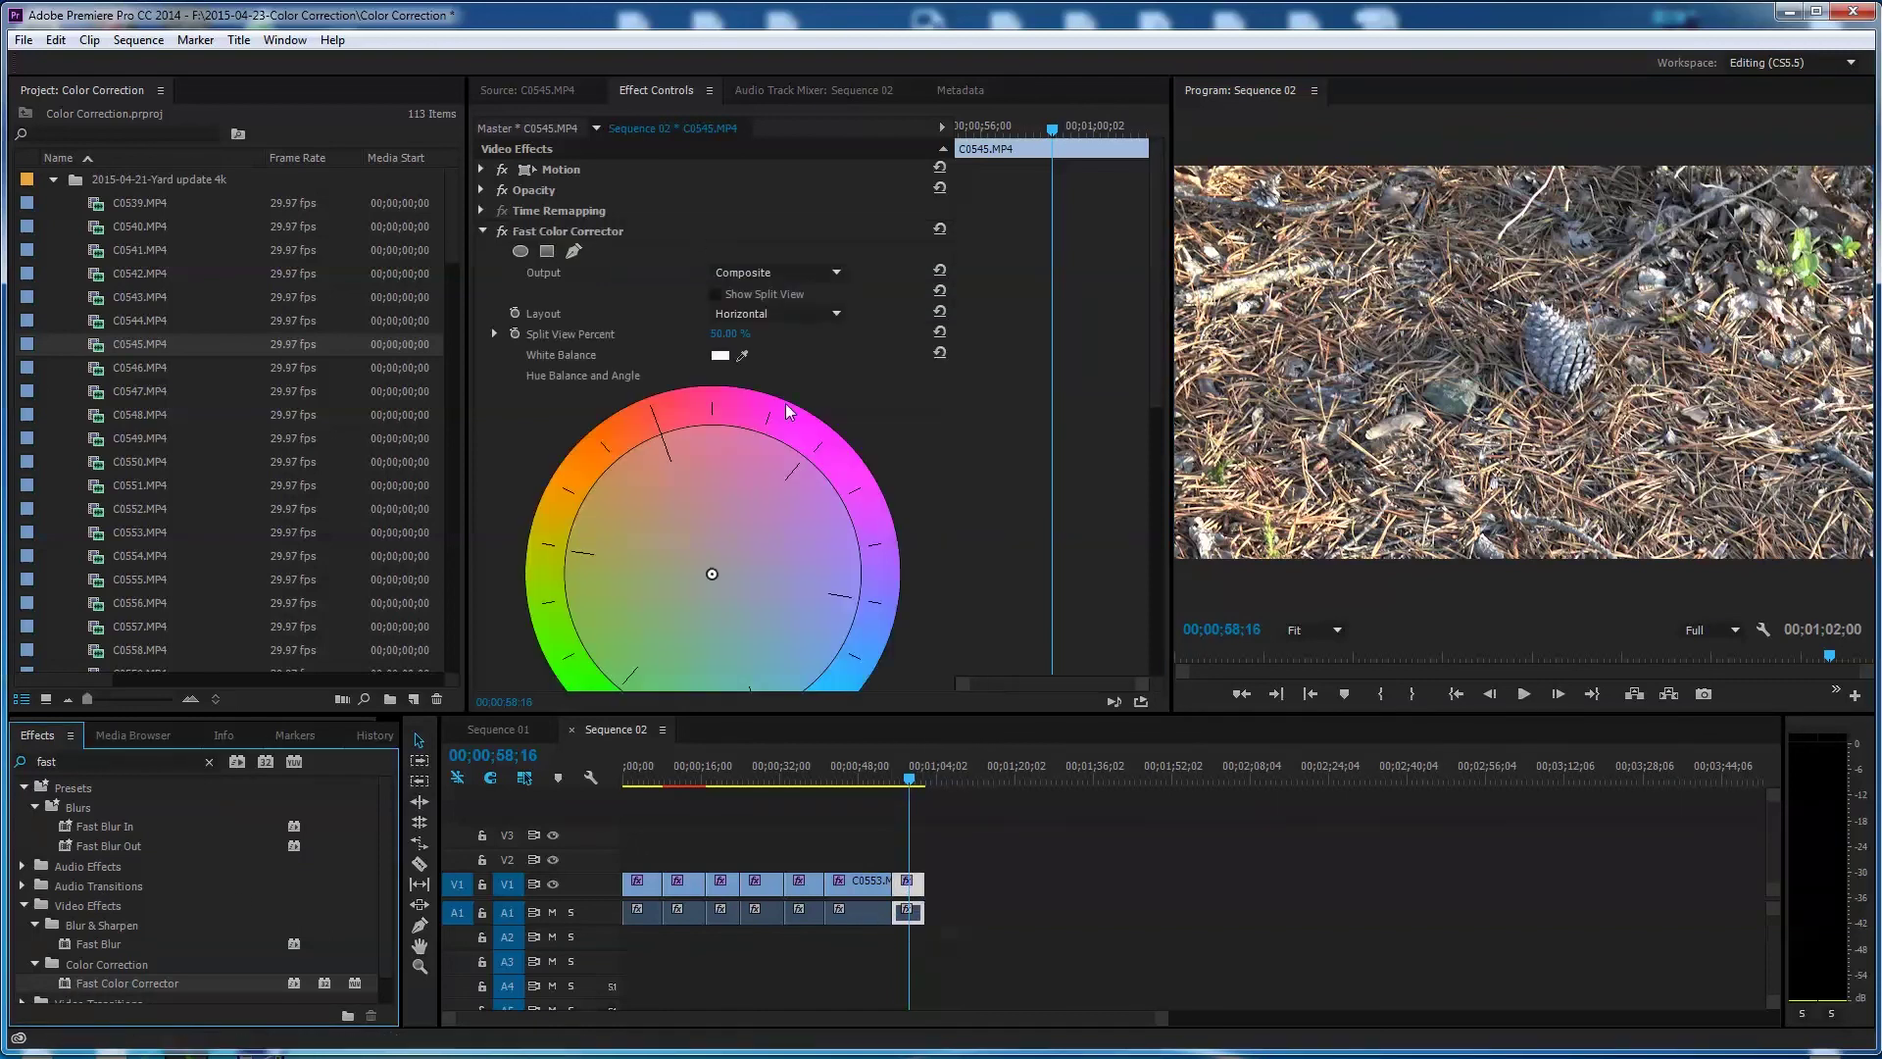
{"action": "left_click_drag", "start_coordinate": [1157, 357], "coordinate": [1142, 607]}
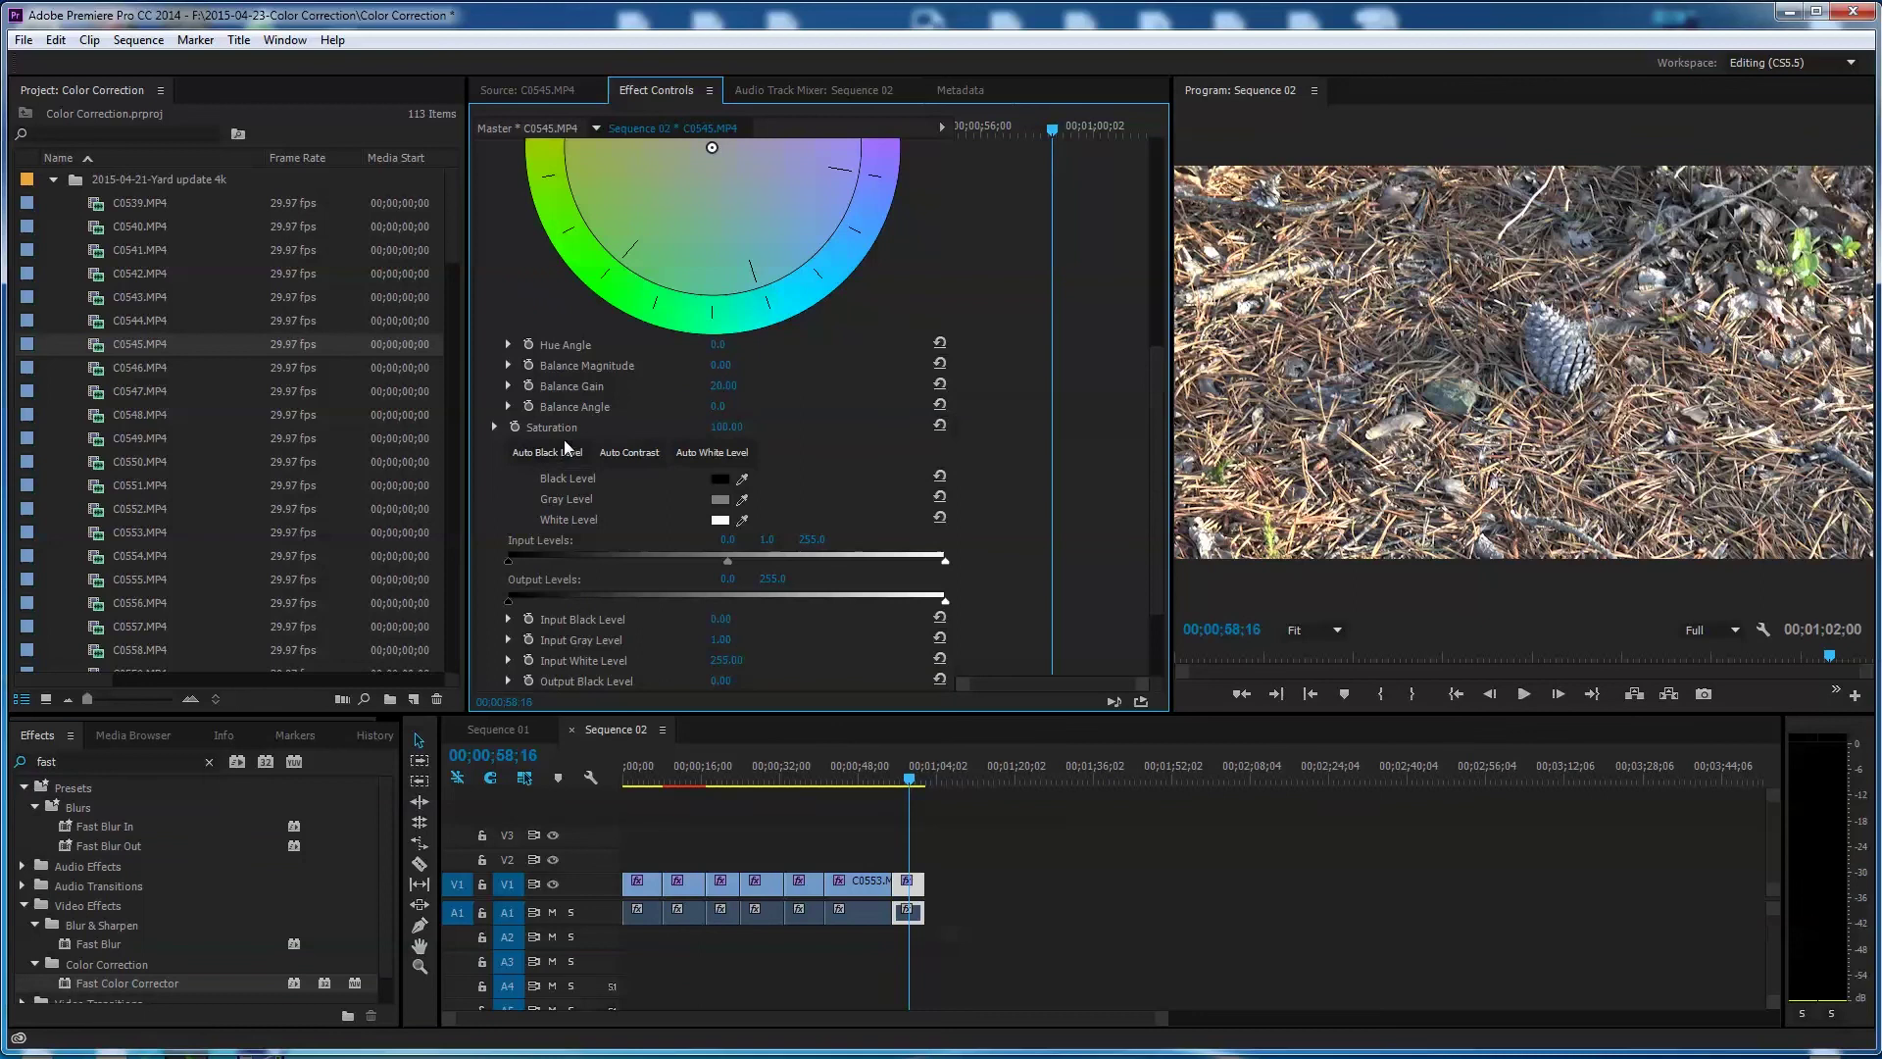
{"action": "left_click", "coordinate": [495, 427]}
{"action": "left_click_drag", "start_coordinate": [714, 467], "coordinate": [641, 474]}
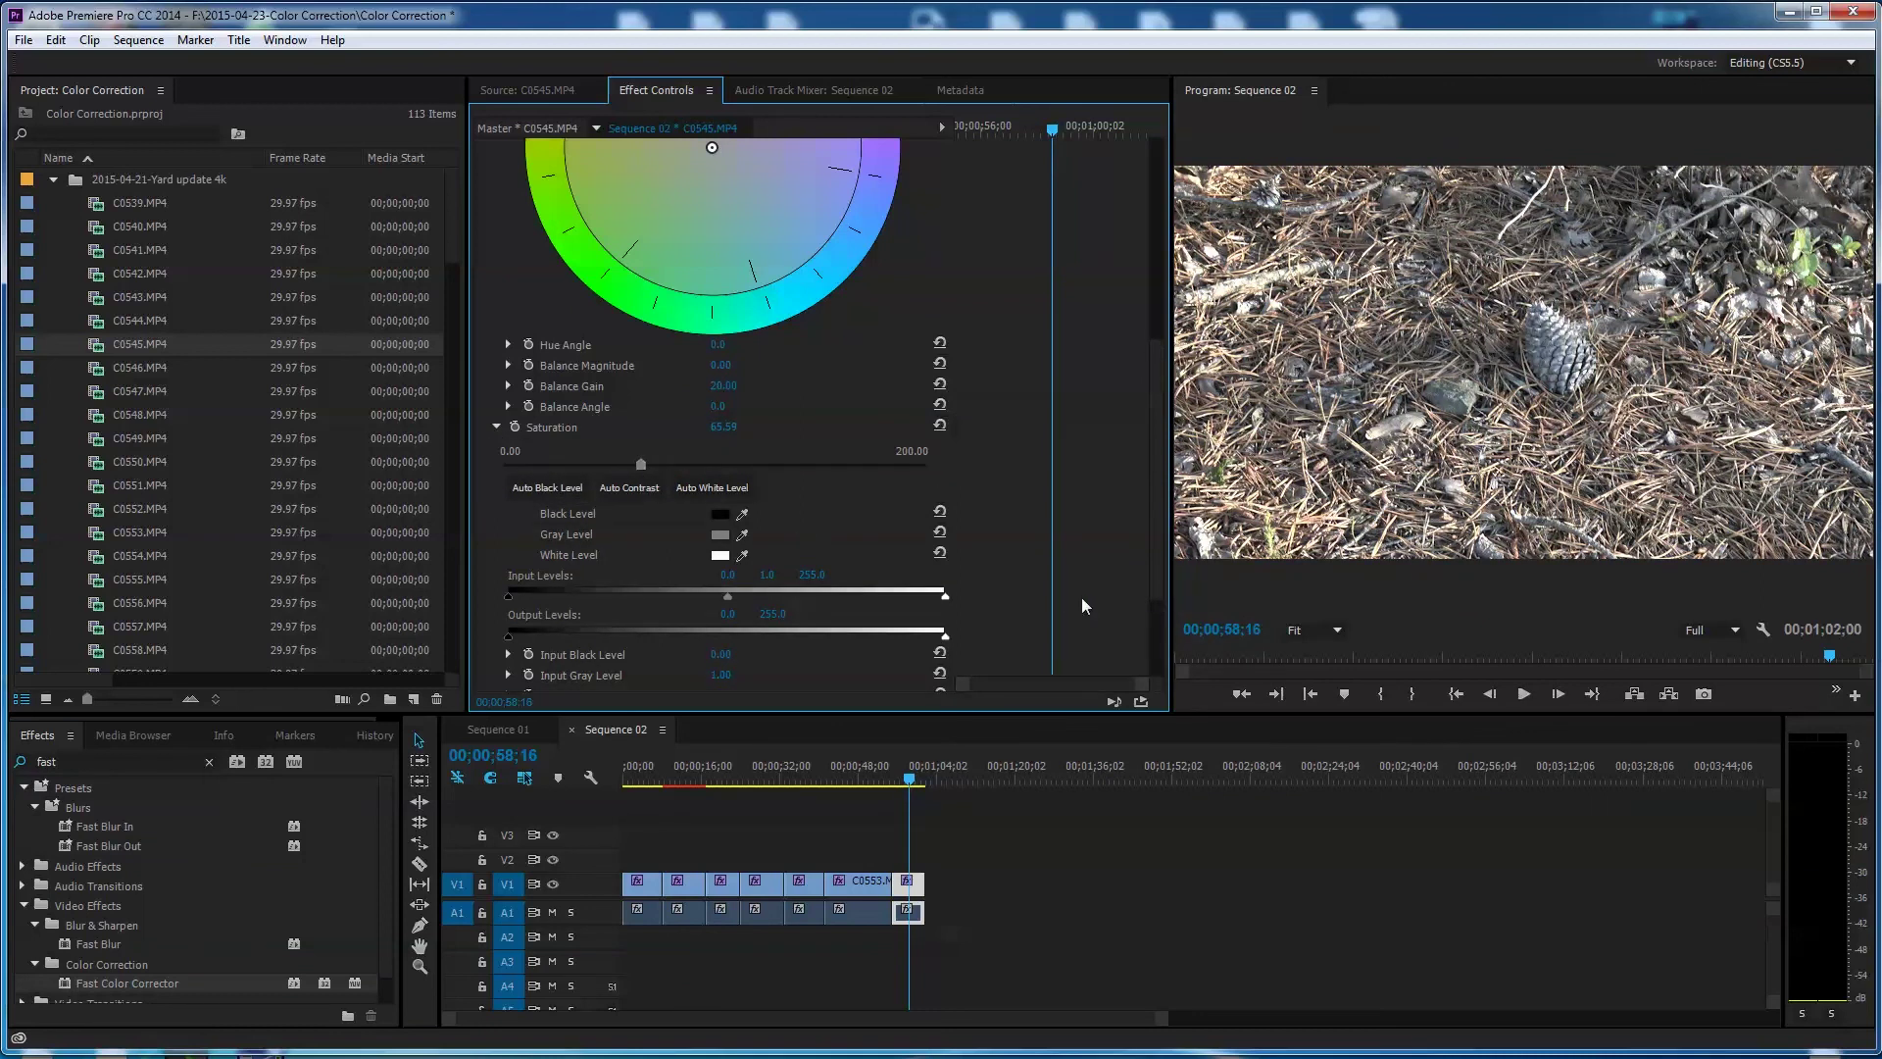
- Darken C0545's midtones, lift Output Black and lower Output White
{"action": "left_click_drag", "start_coordinate": [727, 597], "coordinate": [694, 598]}
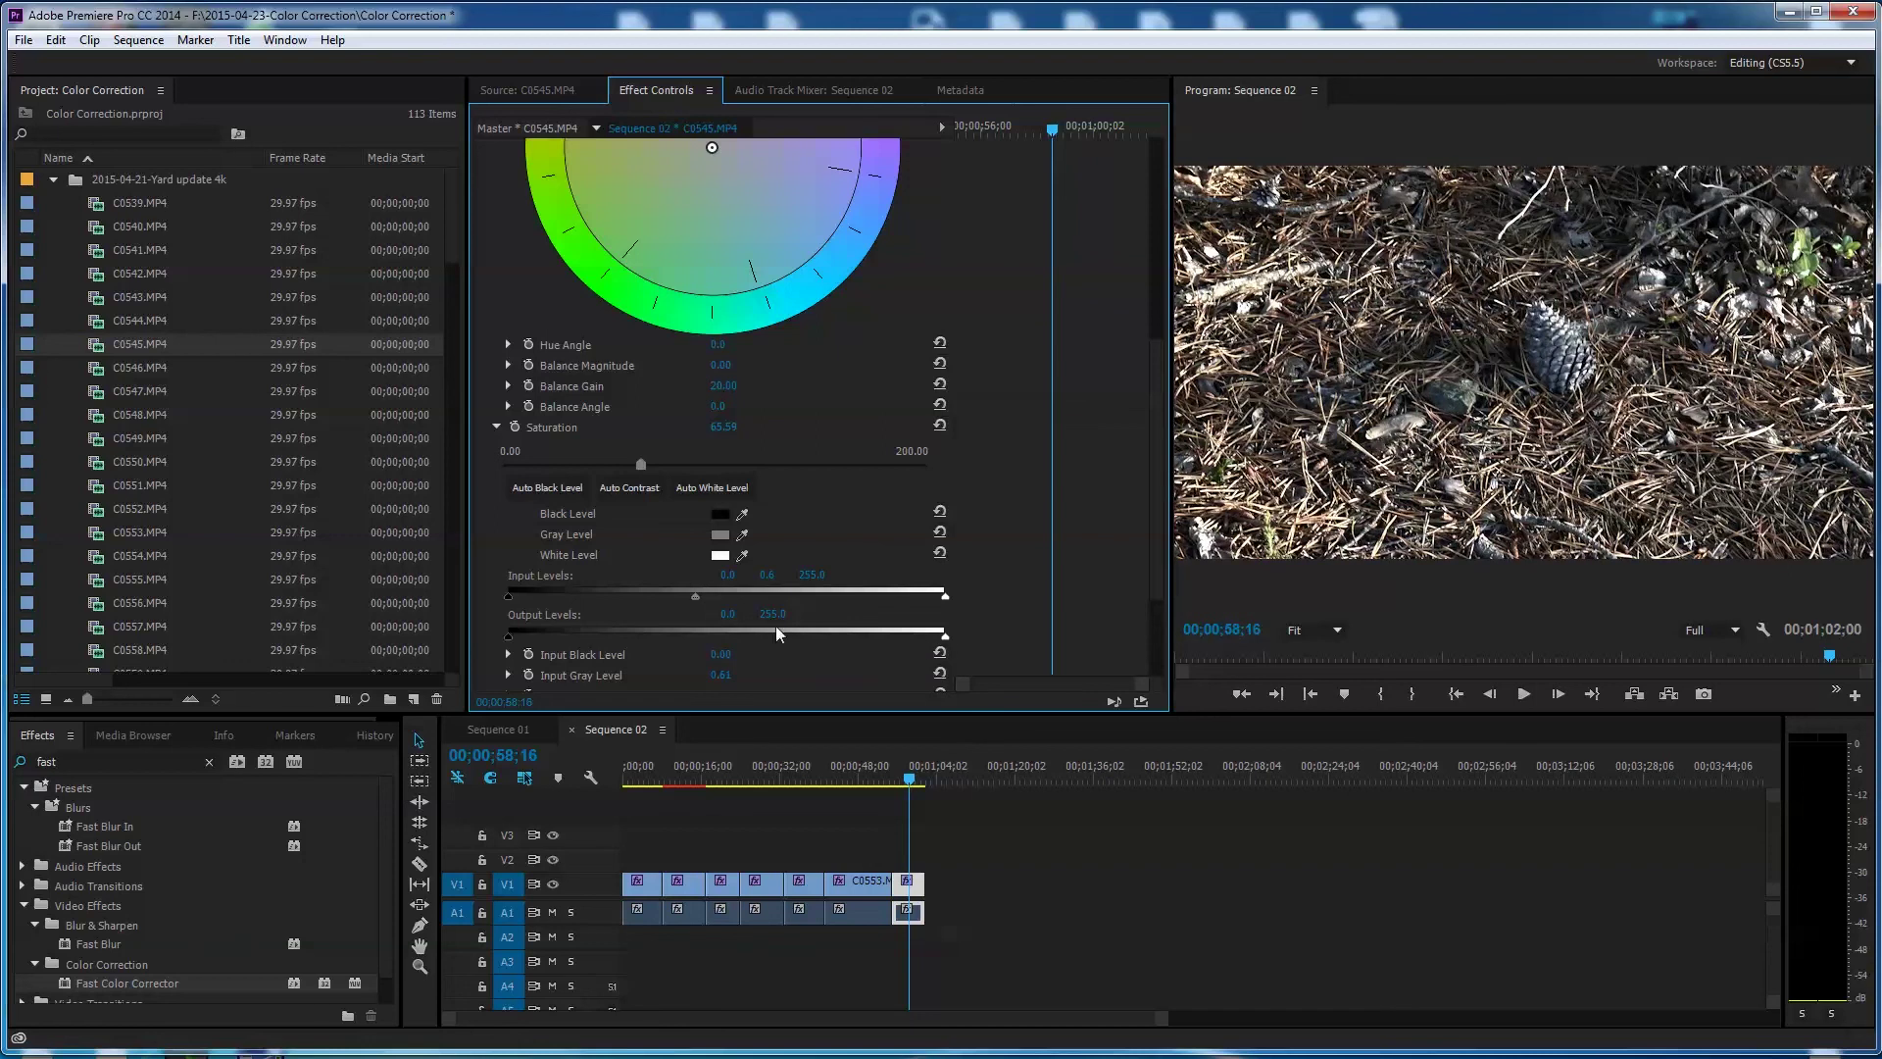
{"action": "left_click_drag", "start_coordinate": [509, 634], "coordinate": [533, 634]}
{"action": "left_click_drag", "start_coordinate": [945, 635], "coordinate": [884, 637]}
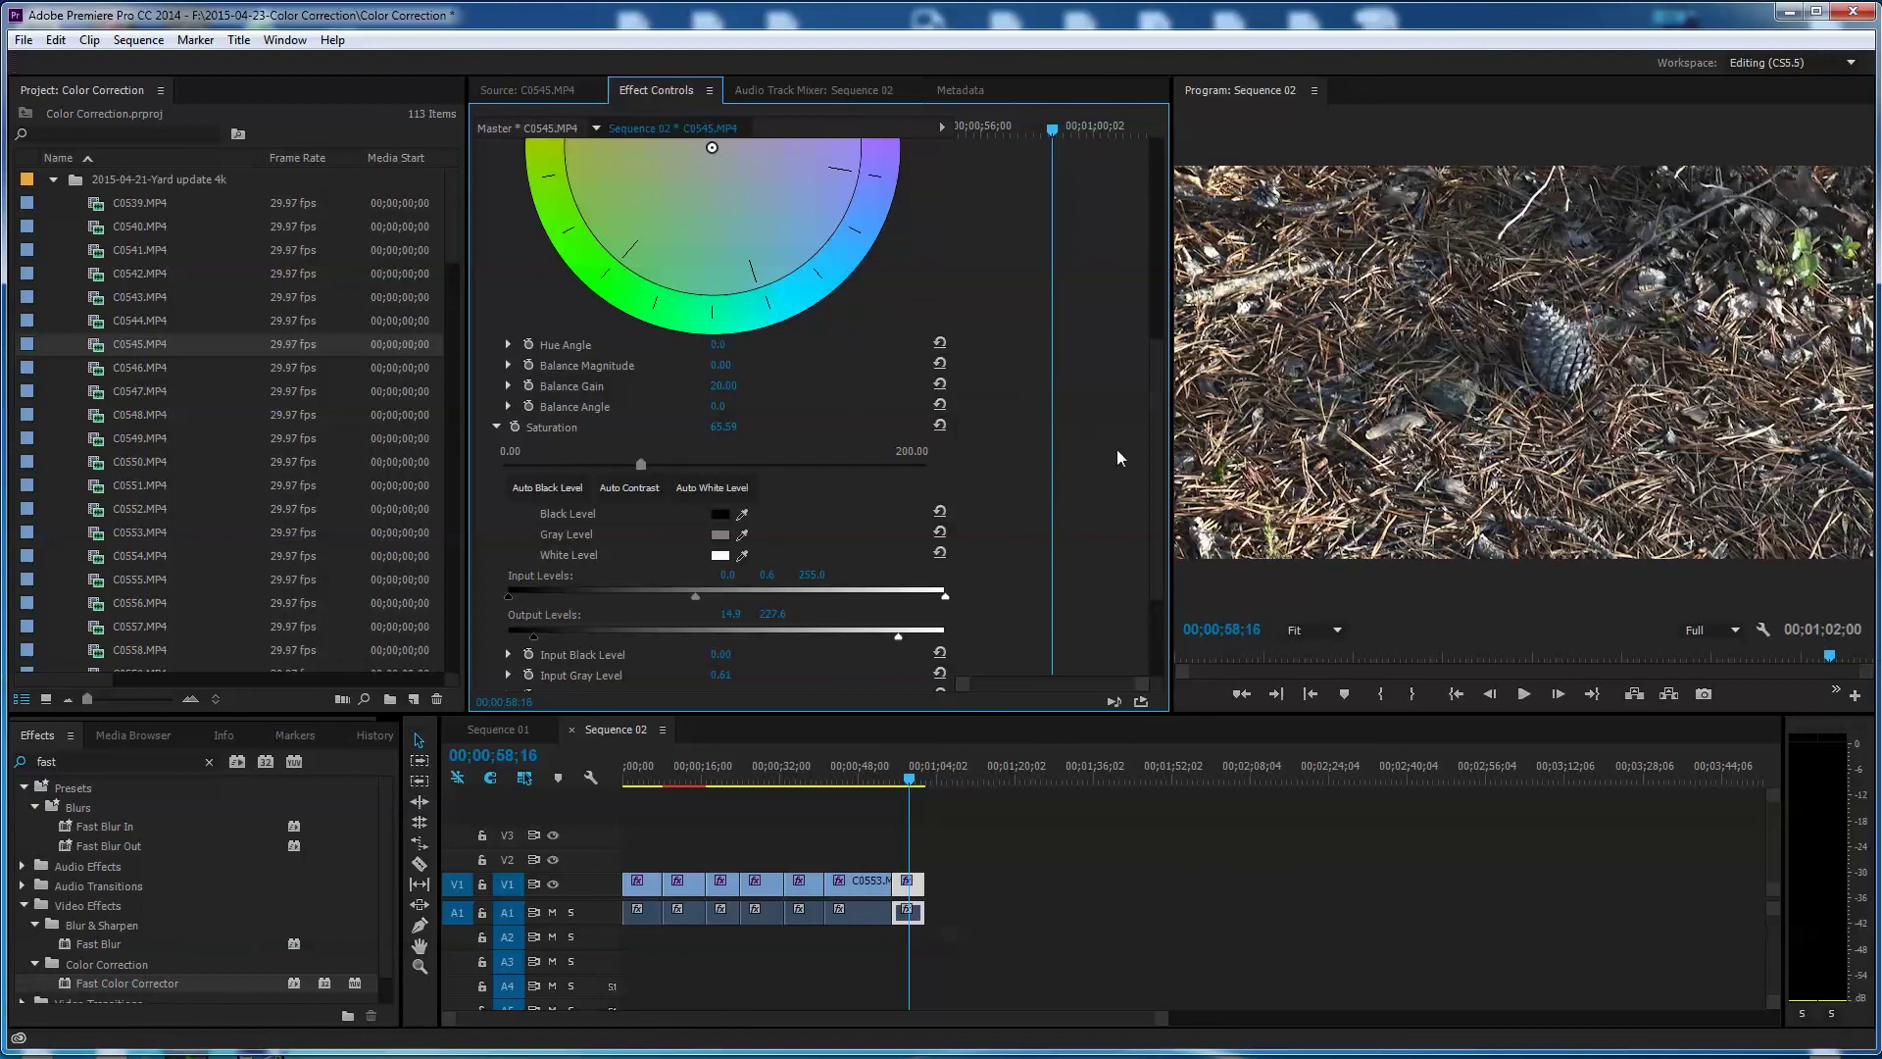
- Warm C0545's colour balance toward orange-red, angle about −118.8°
{"action": "left_click_drag", "start_coordinate": [1156, 529], "coordinate": [1150, 398]}
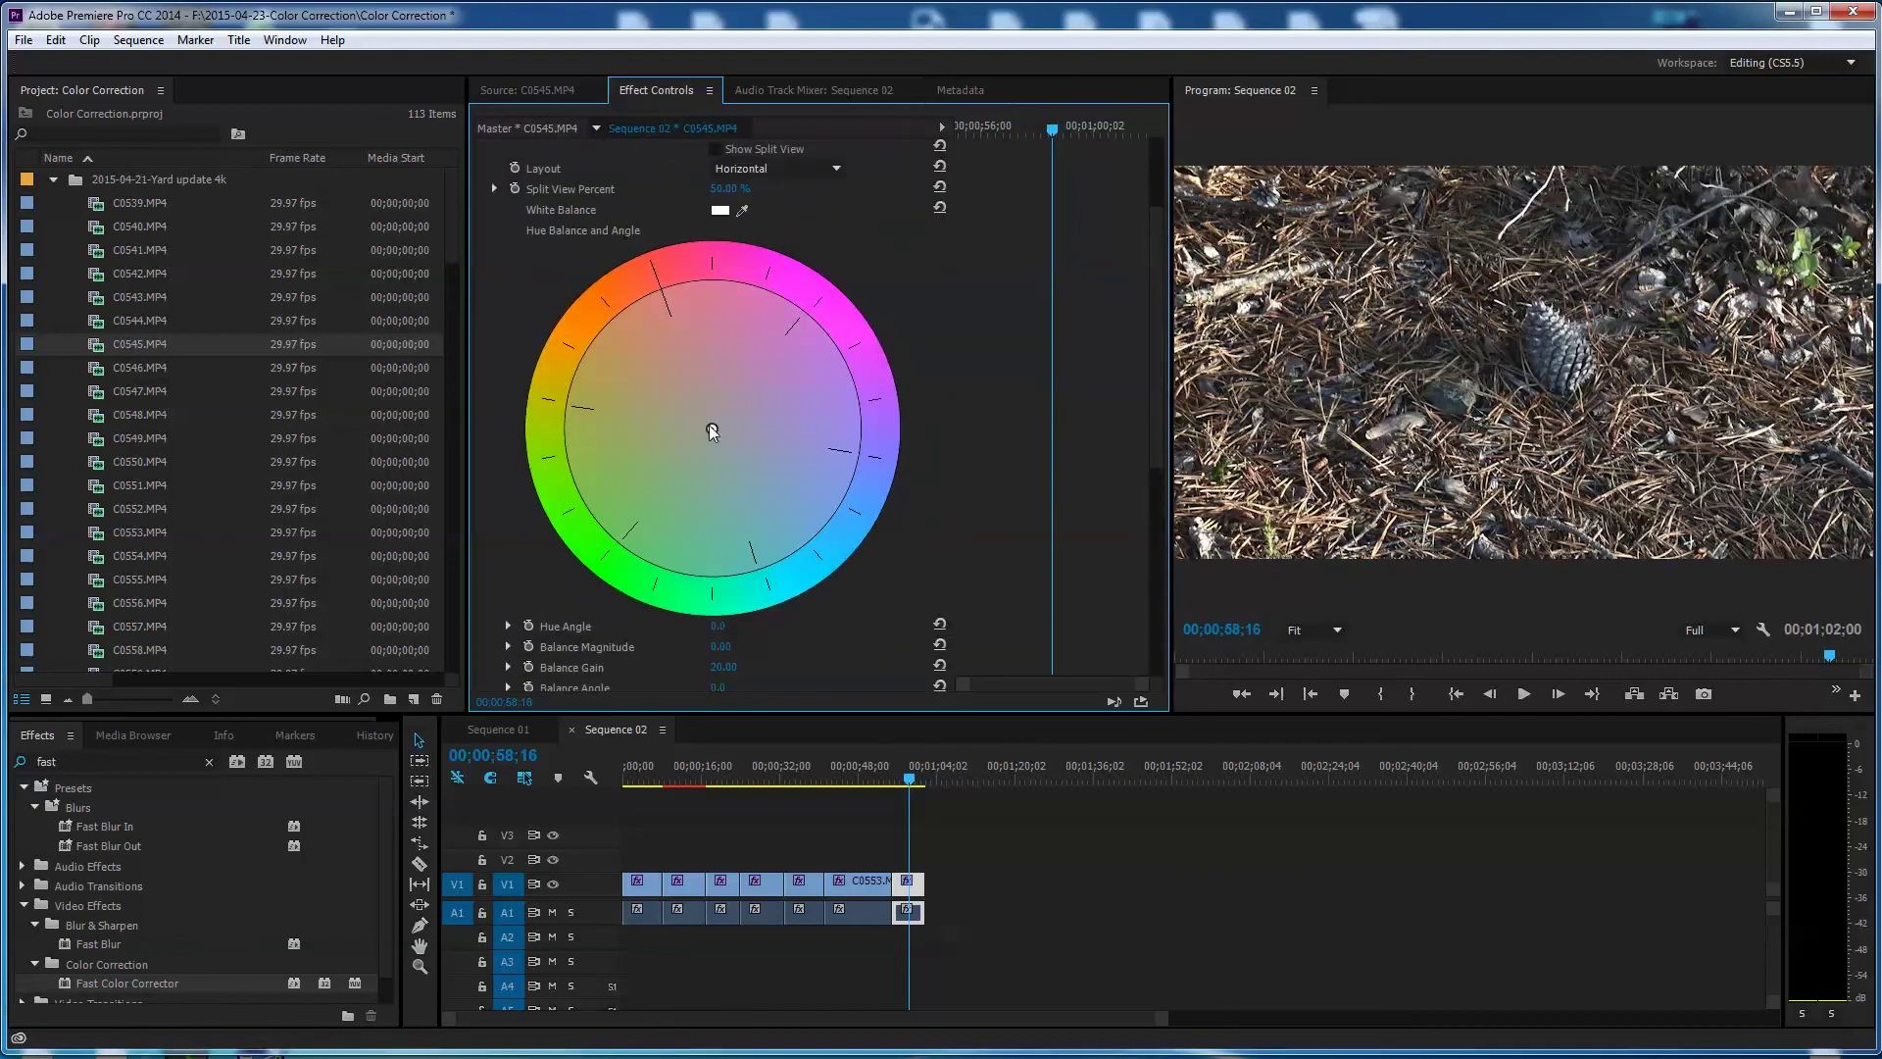
{"action": "left_click_drag", "start_coordinate": [712, 430], "coordinate": [649, 373]}
{"action": "left_click_drag", "start_coordinate": [650, 368], "coordinate": [669, 350]}
{"action": "scroll", "coordinate": [1157, 410], "scroll_direction": "up", "scroll_amount": 3}
- Enable Show Split View on C0545 with Vertical layout at about 55% corrected
{"action": "left_click", "coordinate": [482, 232]}
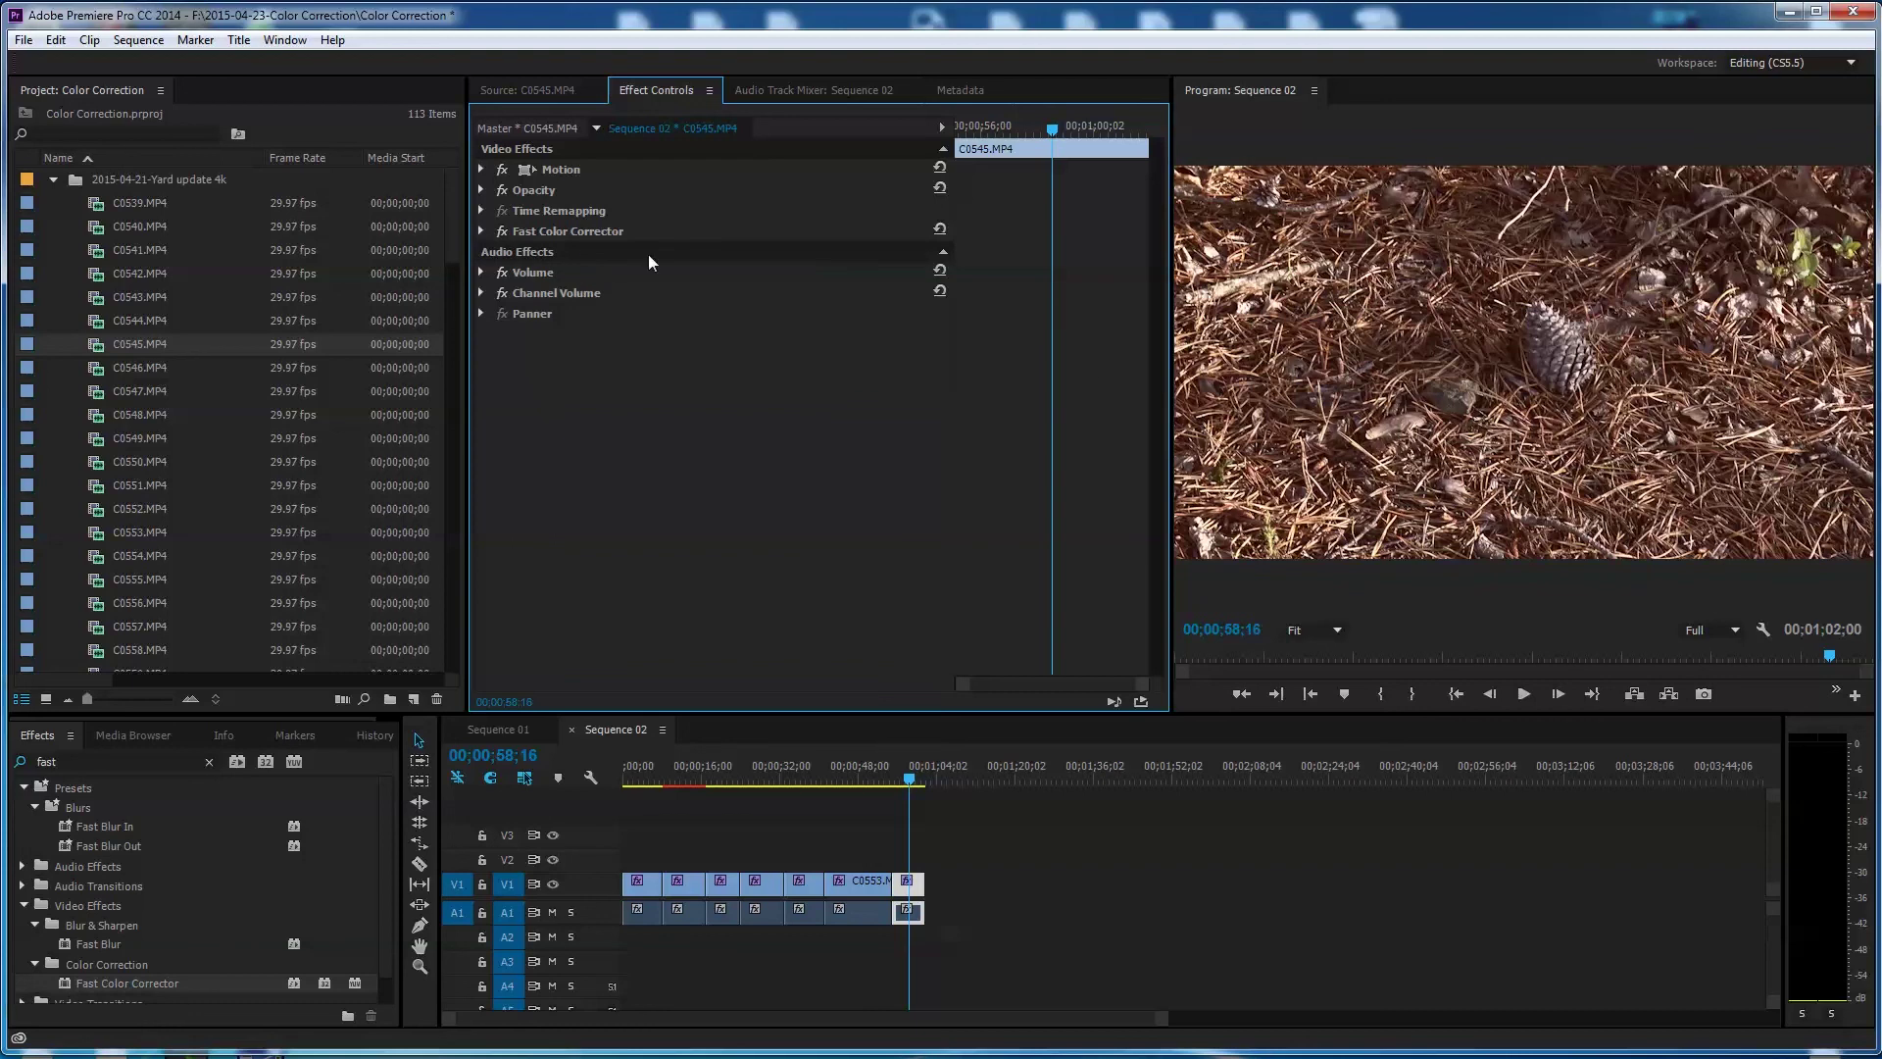
{"action": "left_click", "coordinate": [482, 231]}
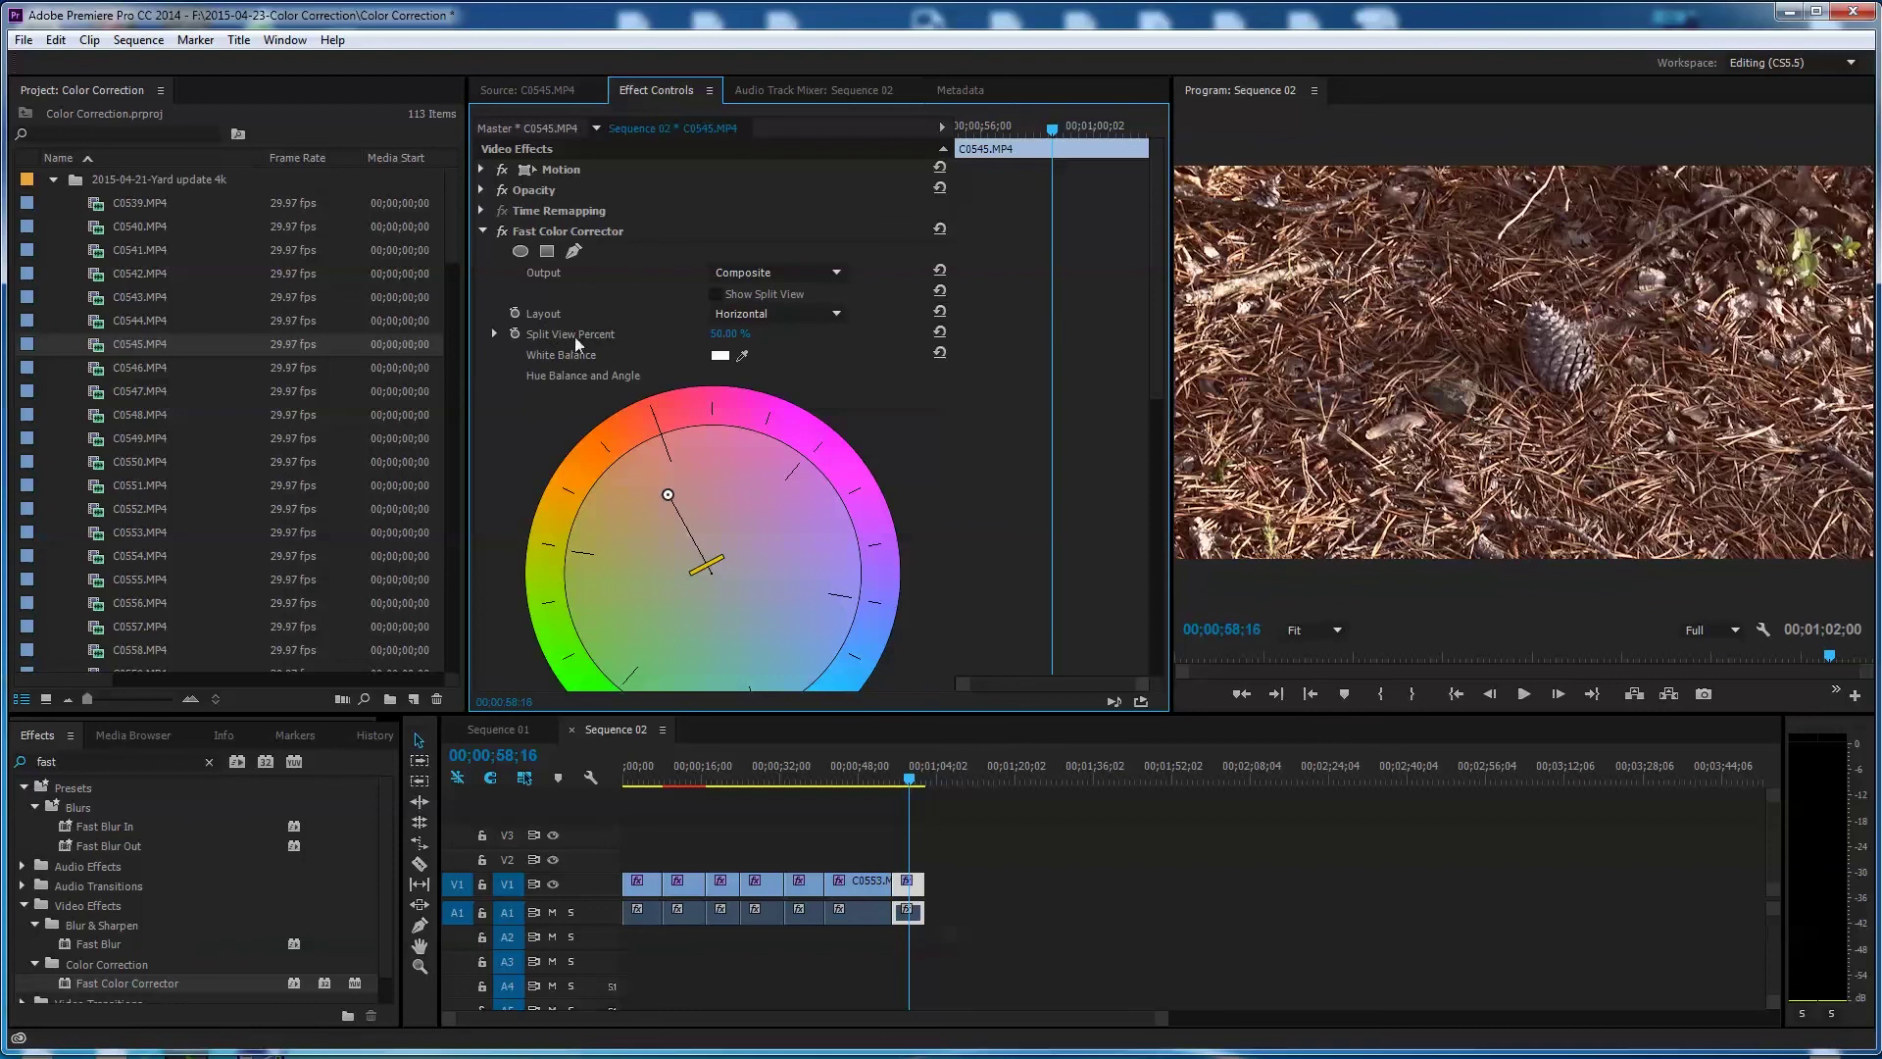
{"action": "left_click", "coordinate": [763, 294]}
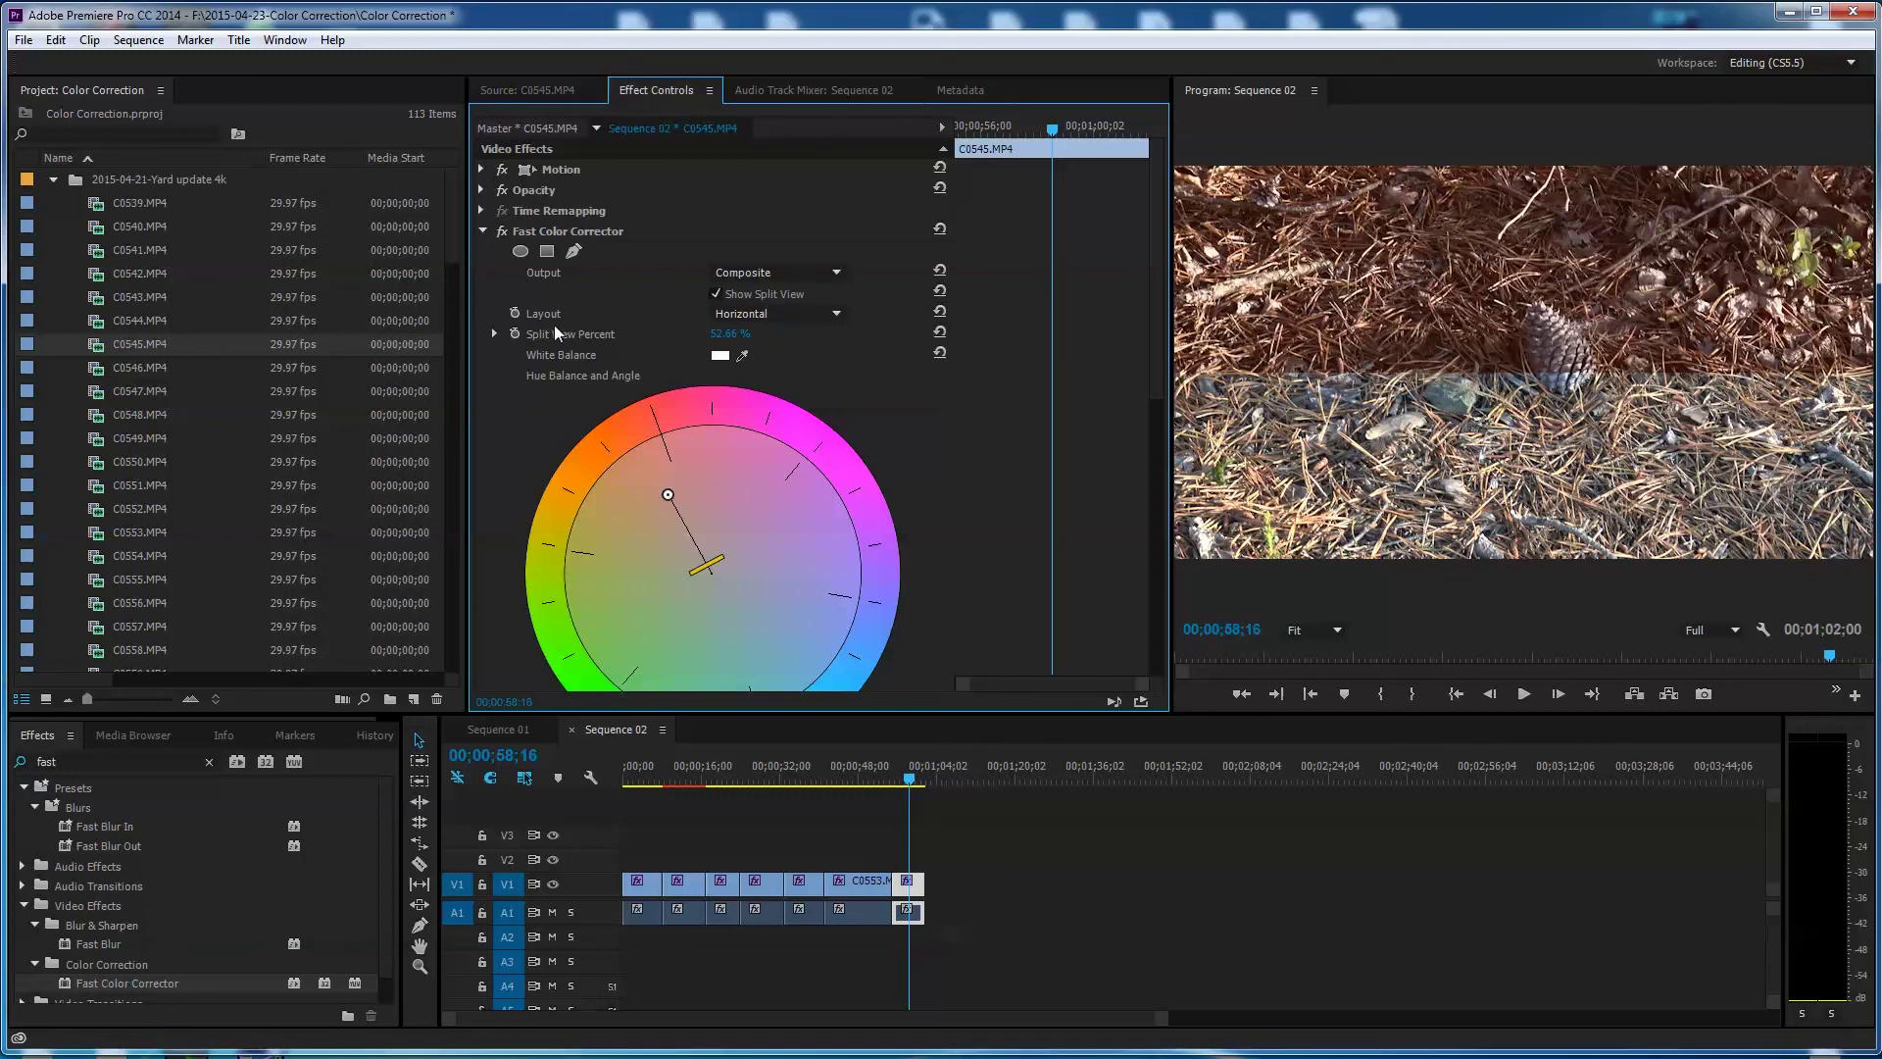
{"action": "mouse_move", "coordinate": [735, 340]}
{"action": "left_mouse_down"}
{"action": "mouse_move", "coordinate": [794, 340]}
{"action": "mouse_move", "coordinate": [736, 340]}
{"action": "left_mouse_up"}
{"action": "left_click", "coordinate": [831, 312]}
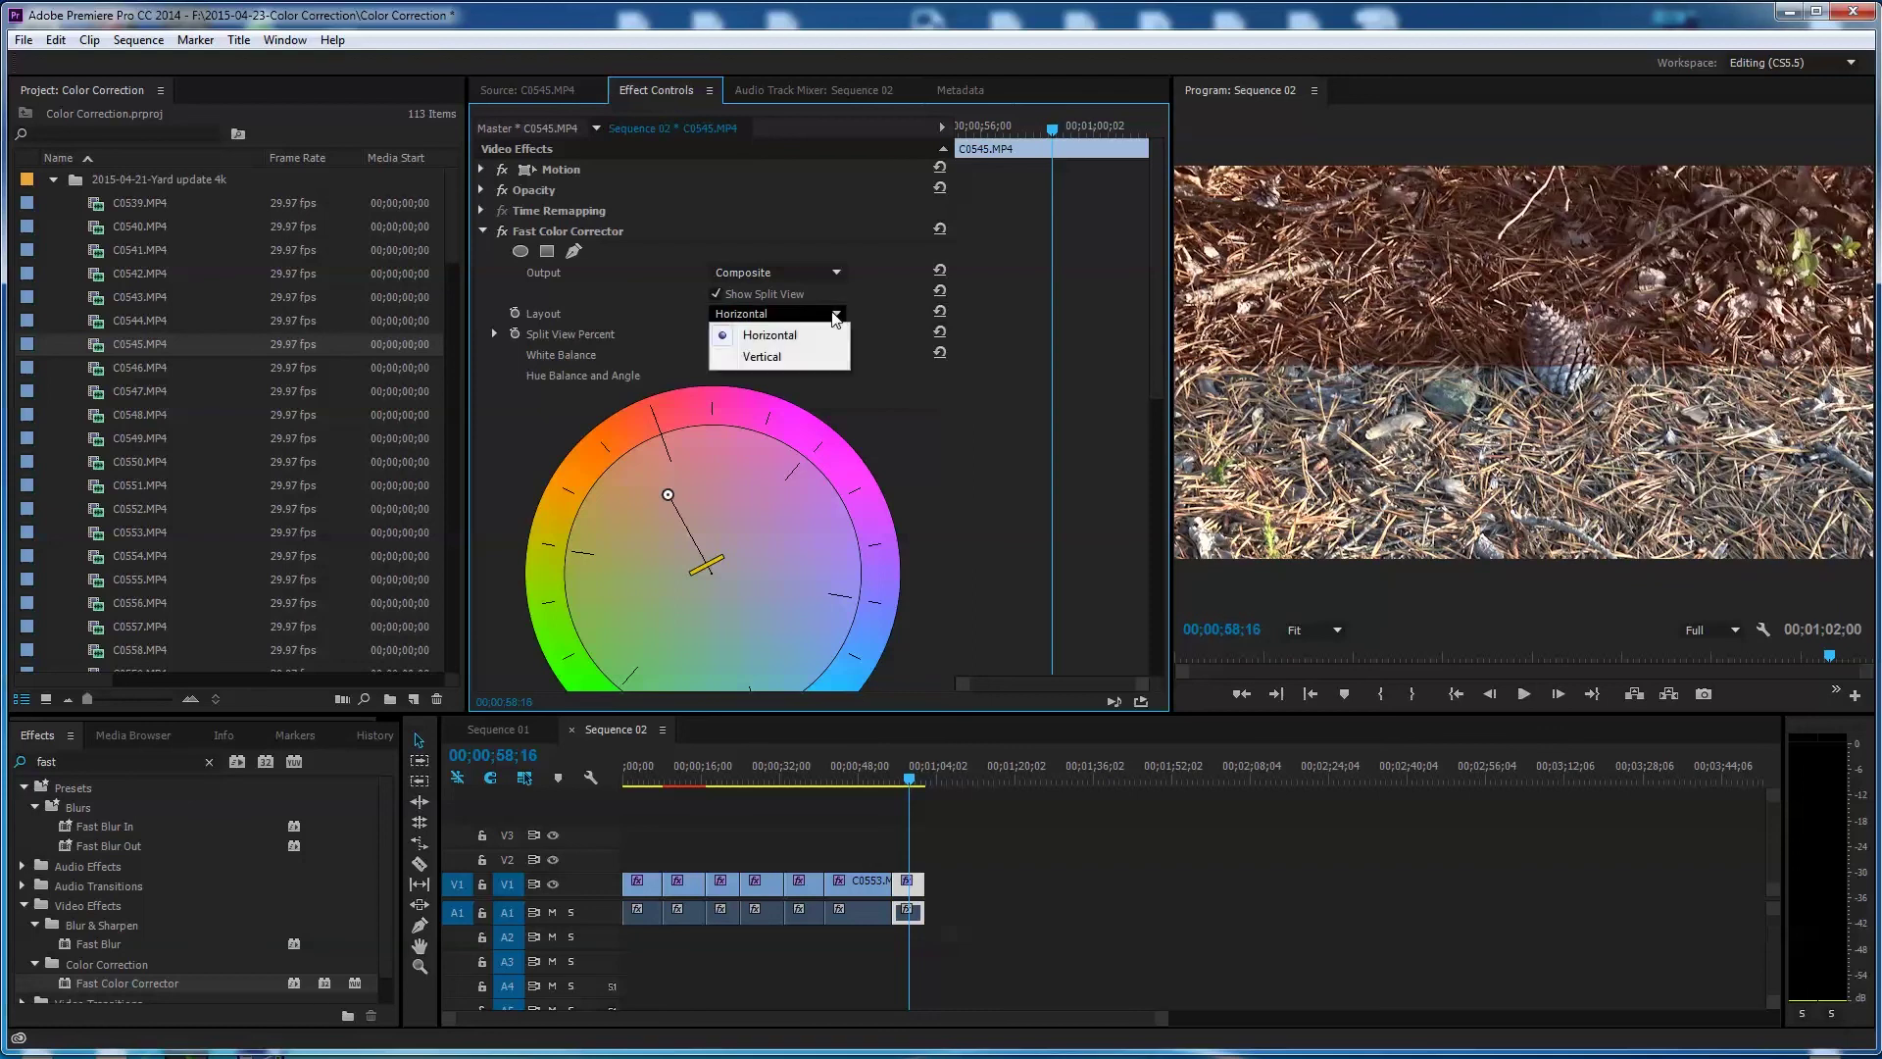
{"action": "left_click", "coordinate": [788, 356]}
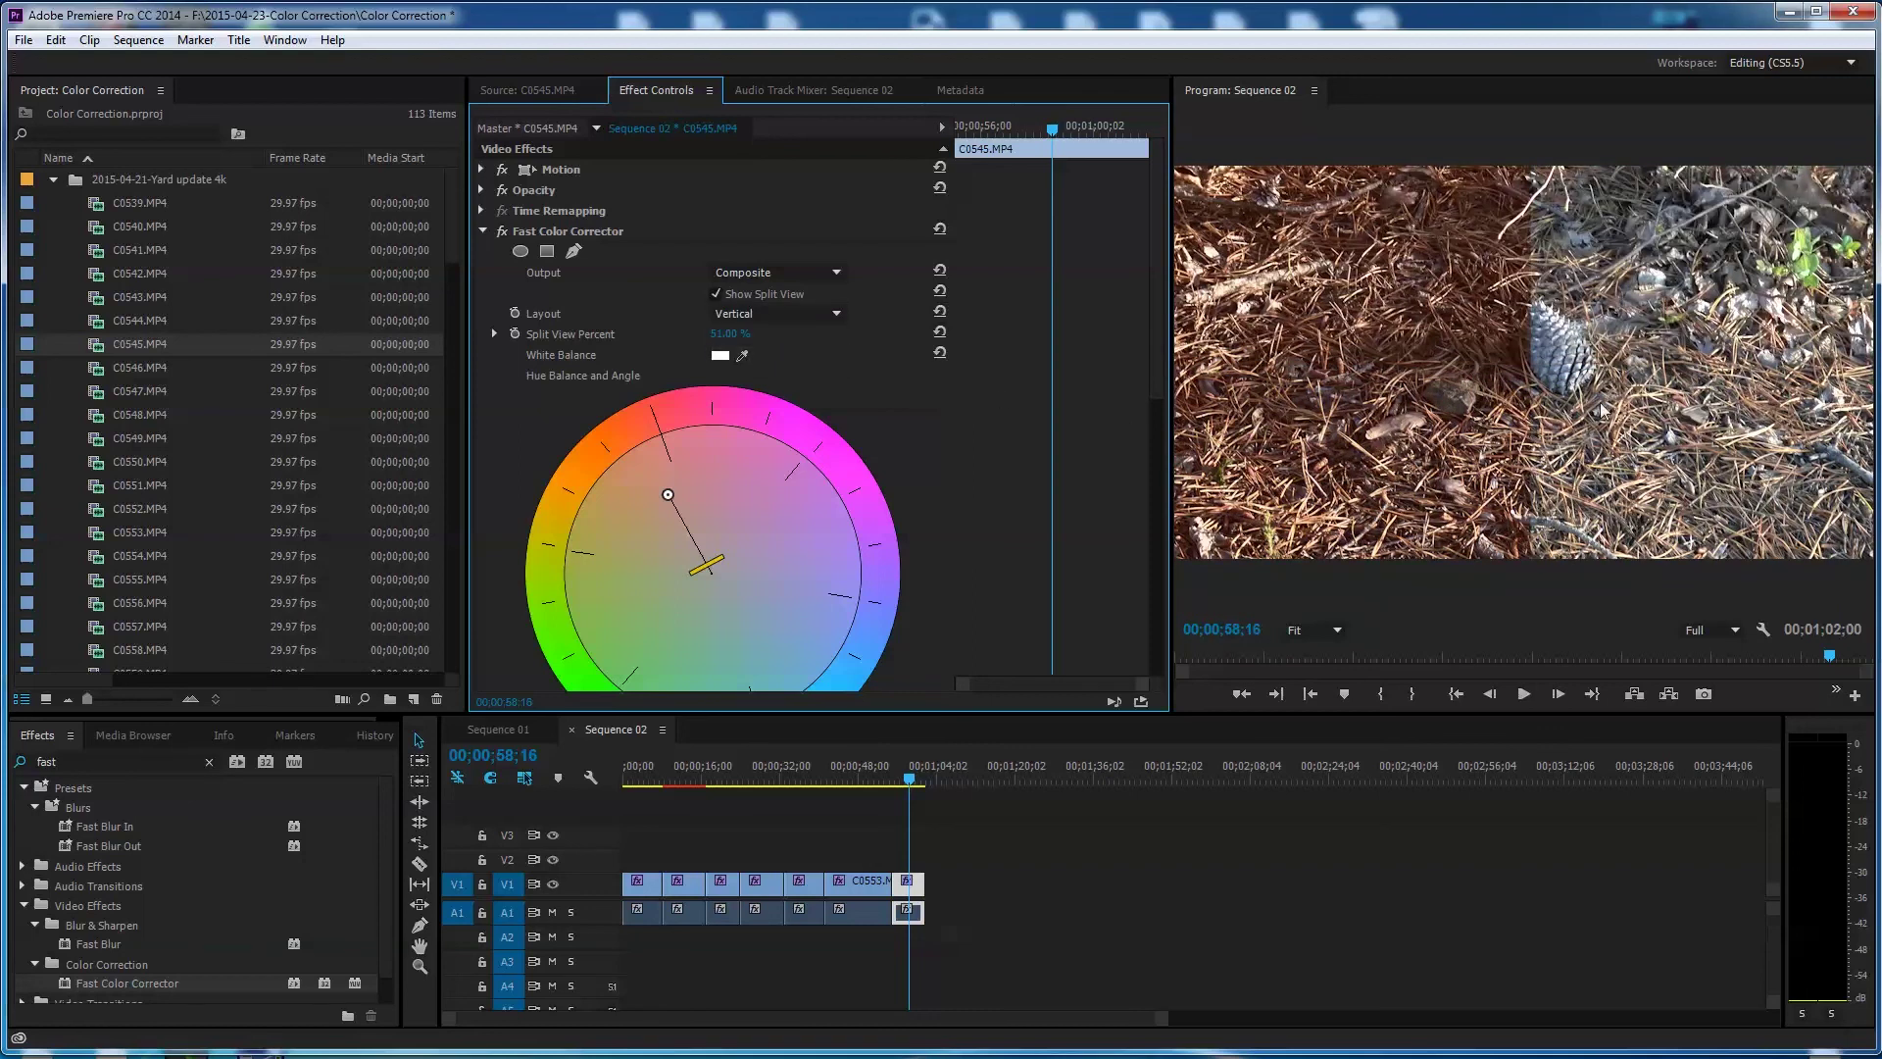
{"action": "mouse_move", "coordinate": [731, 334]}
{"action": "left_mouse_down"}
{"action": "mouse_move", "coordinate": [749, 333]}
{"action": "mouse_move", "coordinate": [727, 334]}
{"action": "left_mouse_up"}
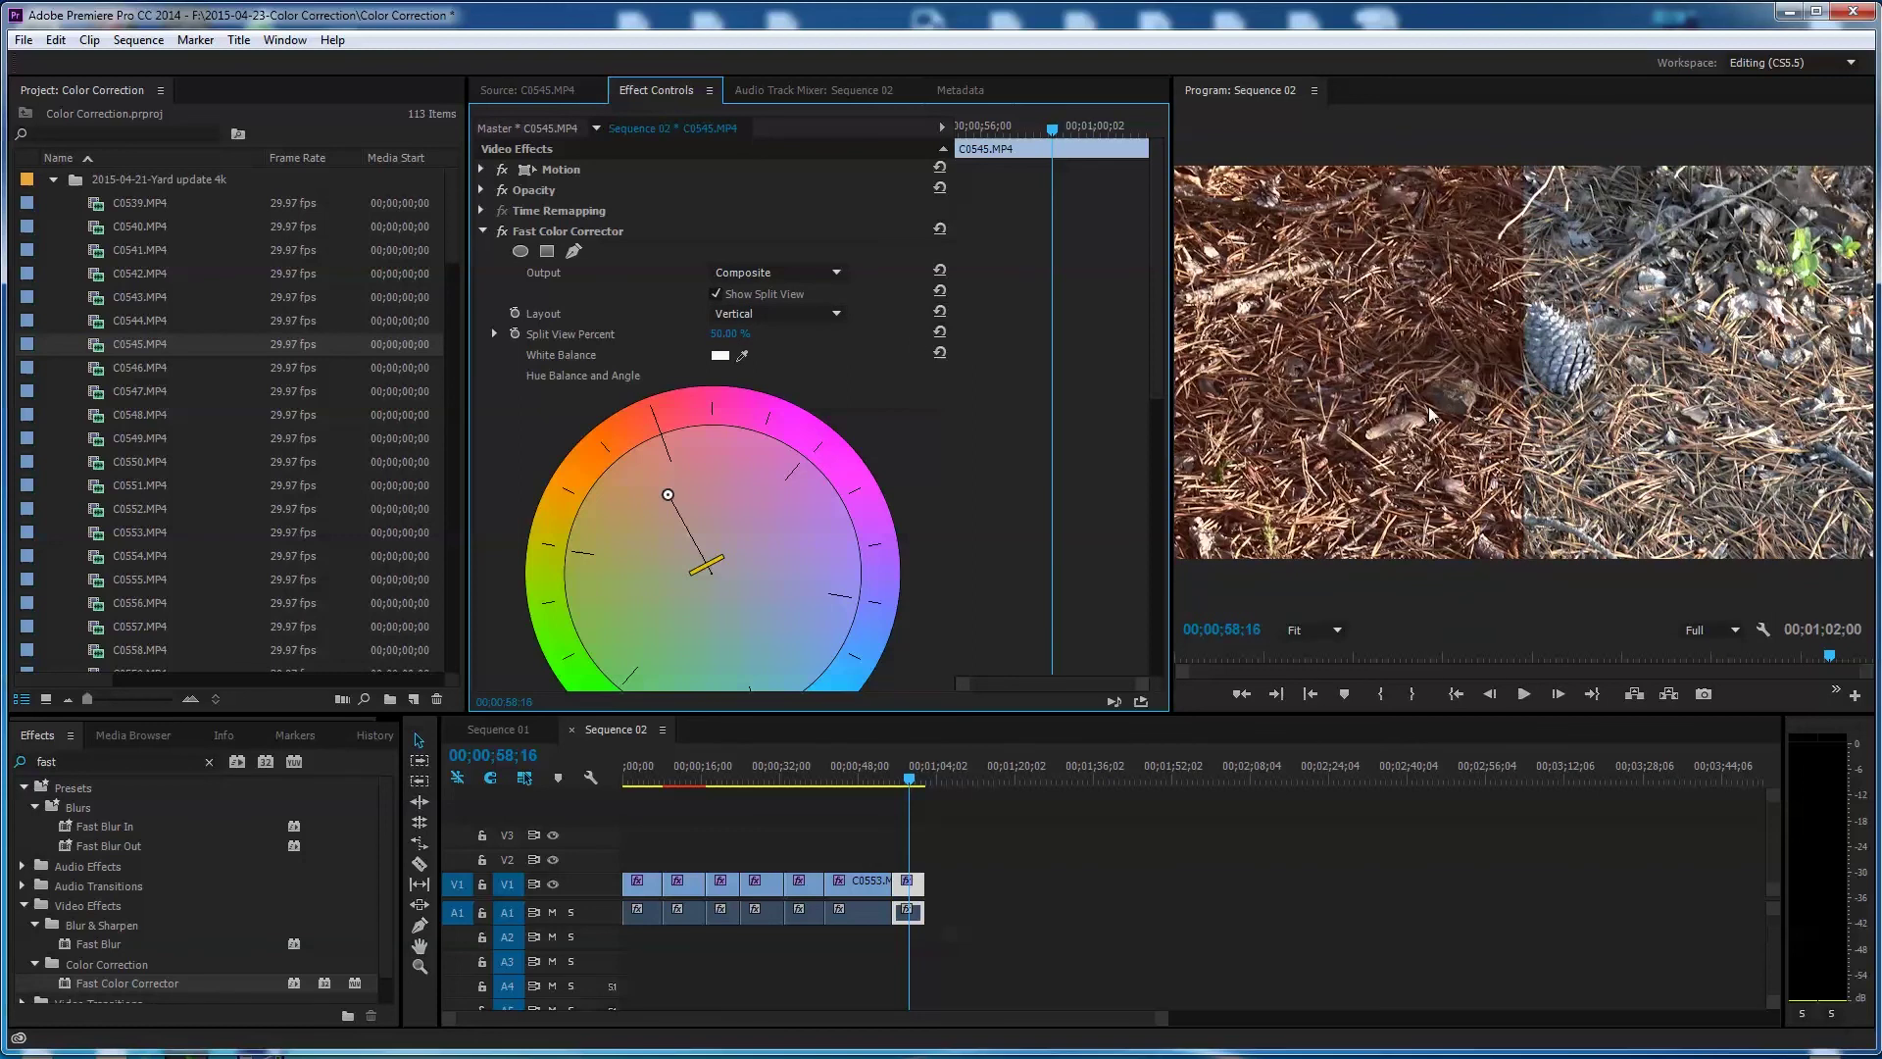
{"action": "mouse_move", "coordinate": [727, 333]}
{"action": "left_mouse_down"}
{"action": "mouse_move", "coordinate": [792, 333]}
{"action": "mouse_move", "coordinate": [737, 333]}
{"action": "left_mouse_up"}
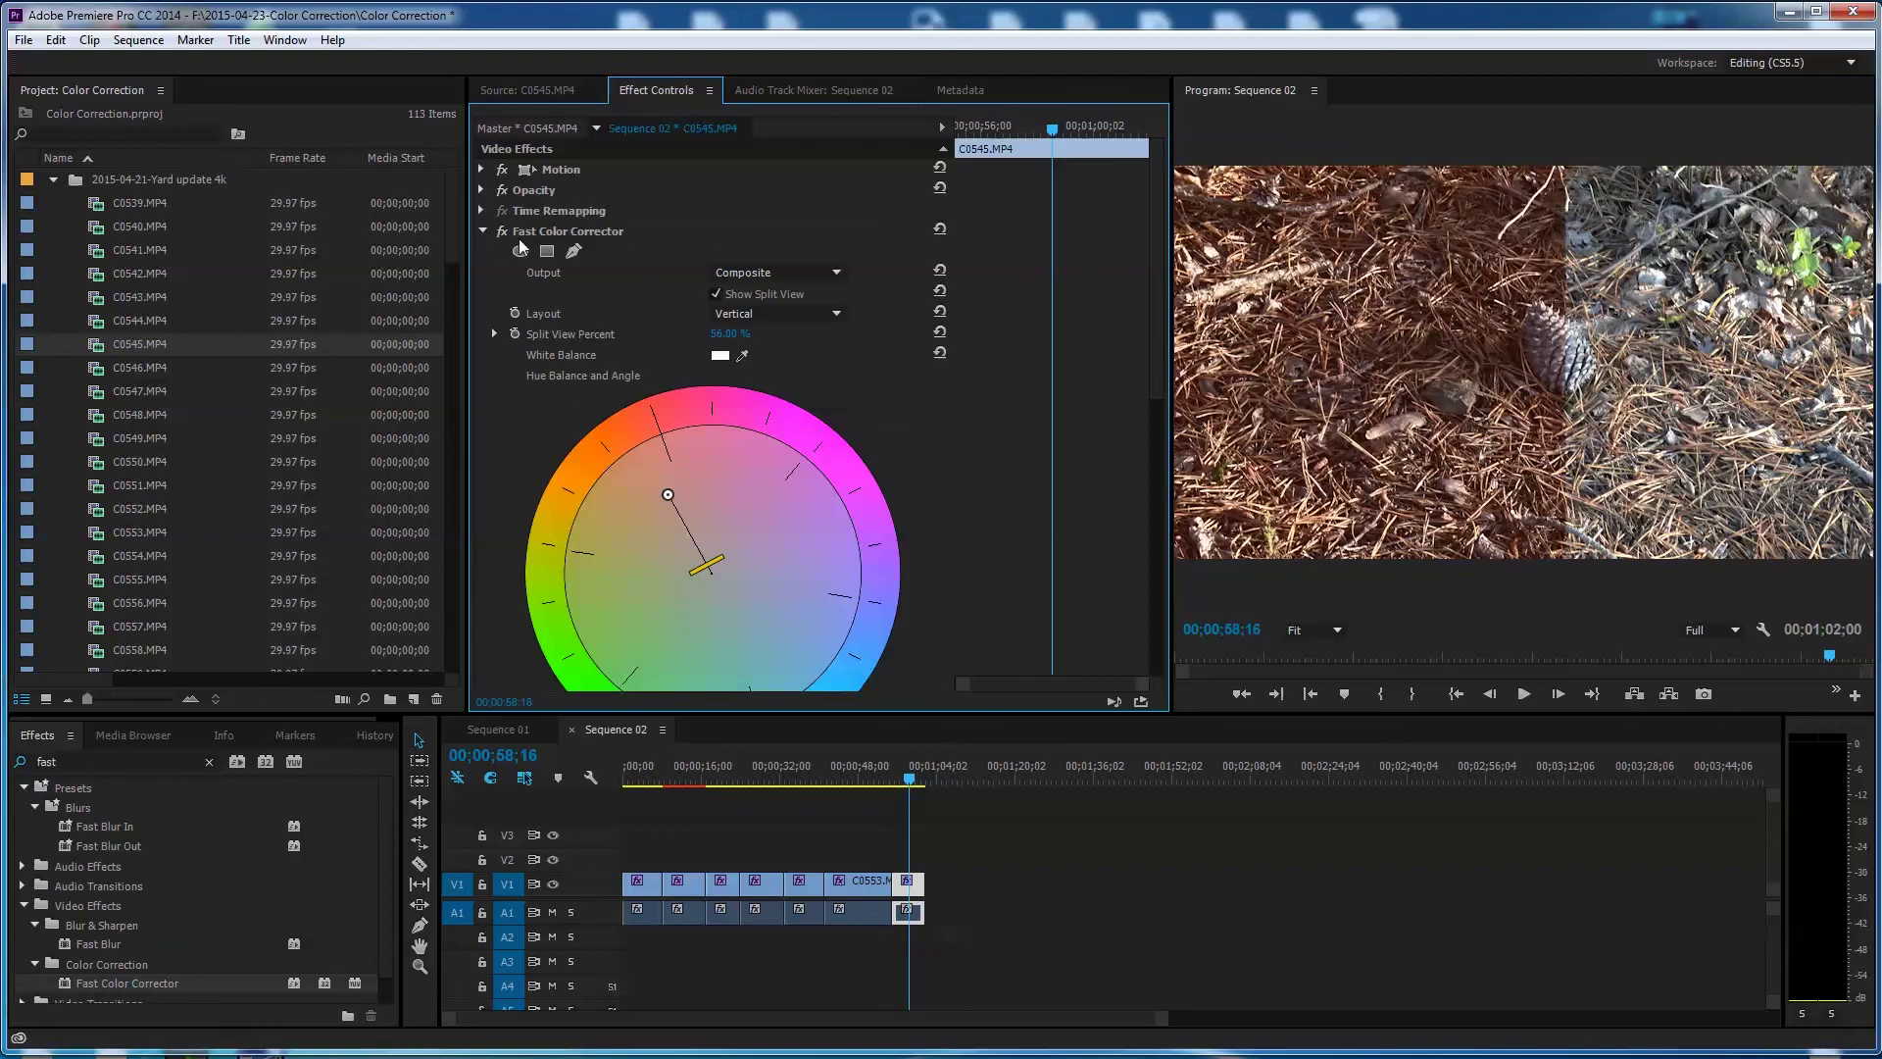
{"action": "left_click", "coordinate": [480, 231]}
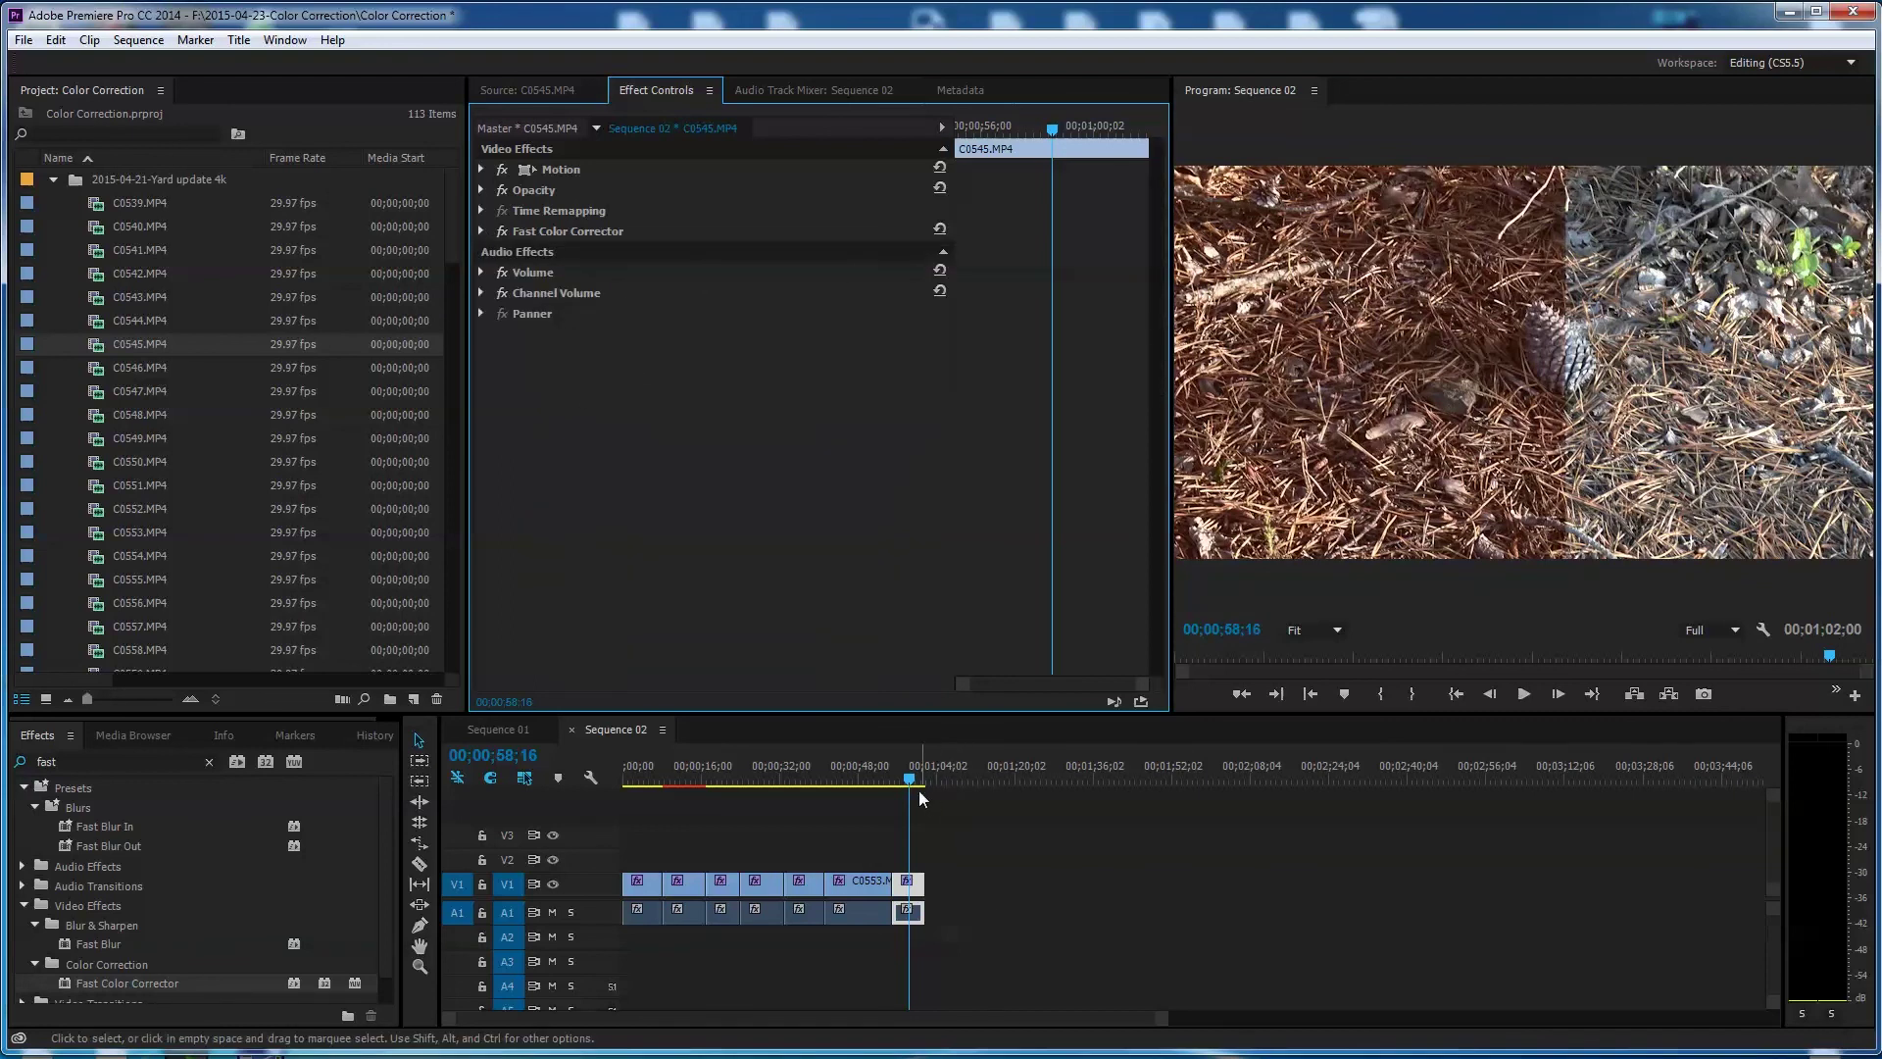
- Set C0551's In point at 00;00;02;28 and append it after C0545 in Sequence 02
{"action": "left_click_drag", "start_coordinate": [992, 844], "coordinate": [616, 931]}
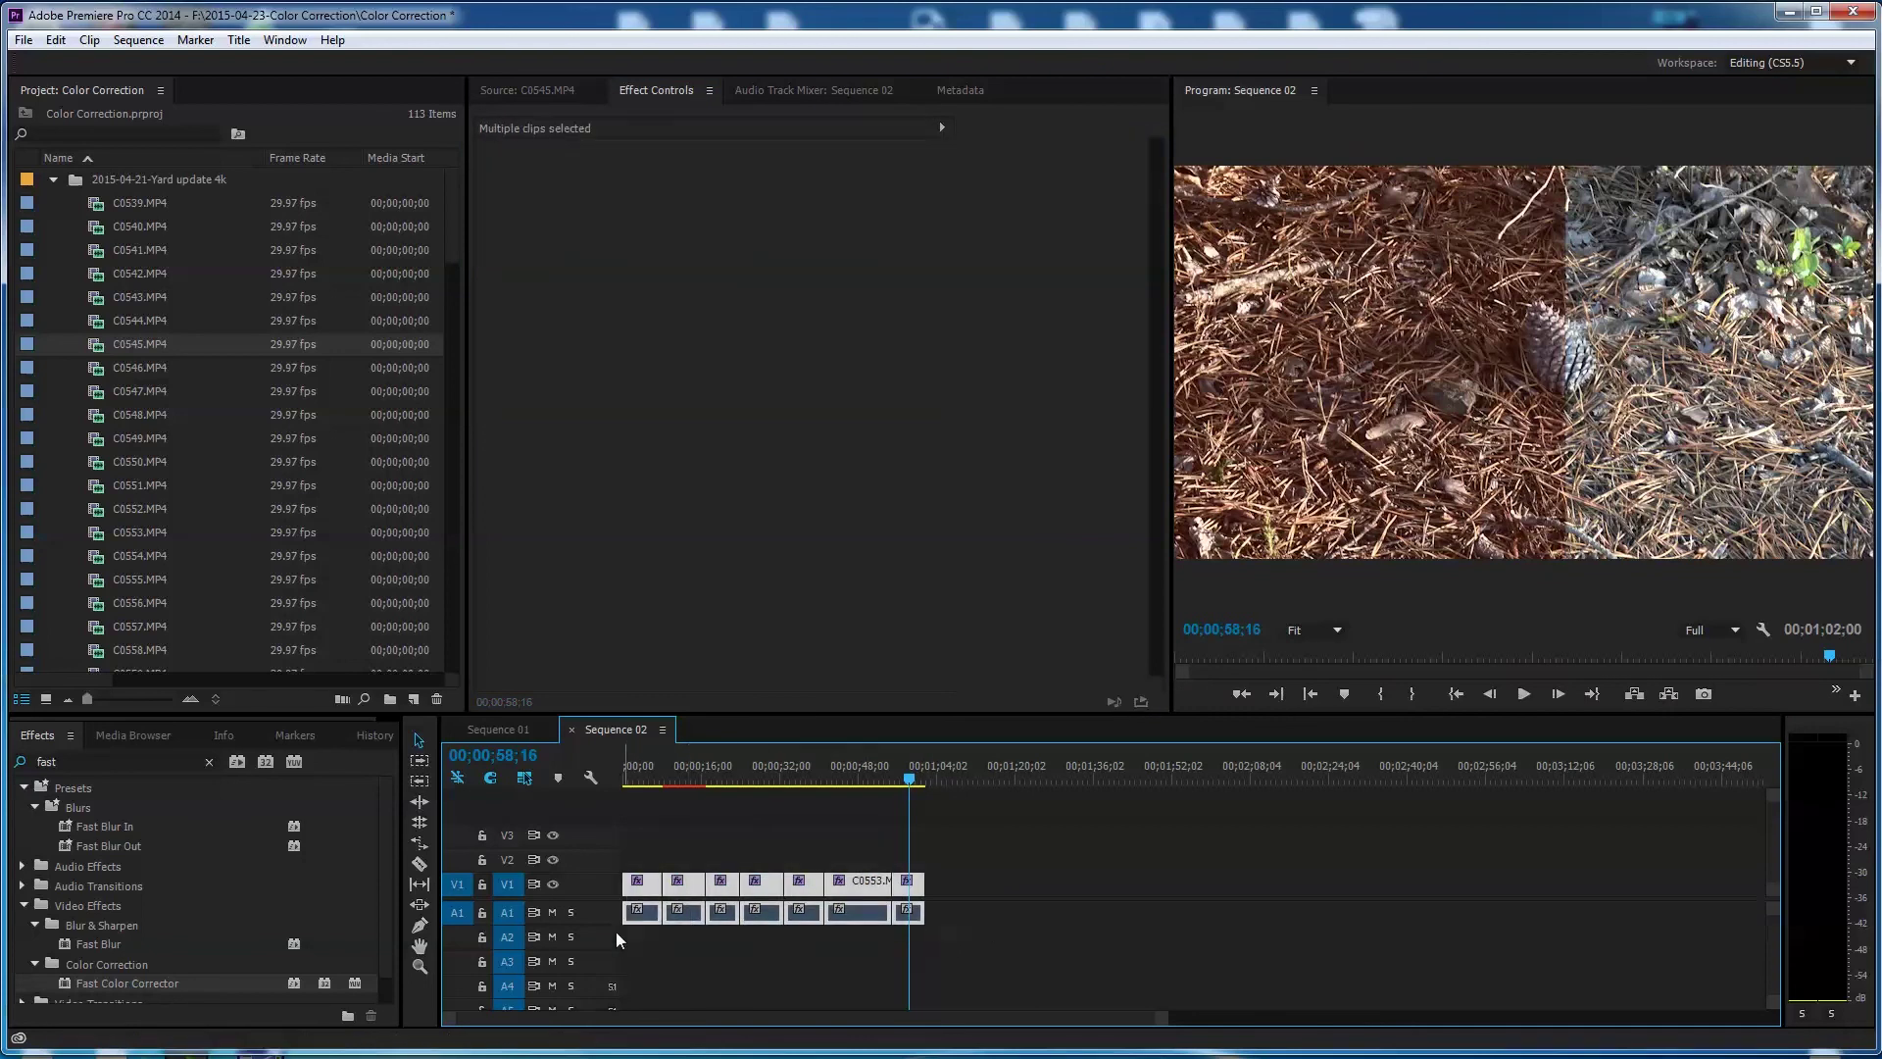
{"action": "left_click", "coordinate": [1018, 896]}
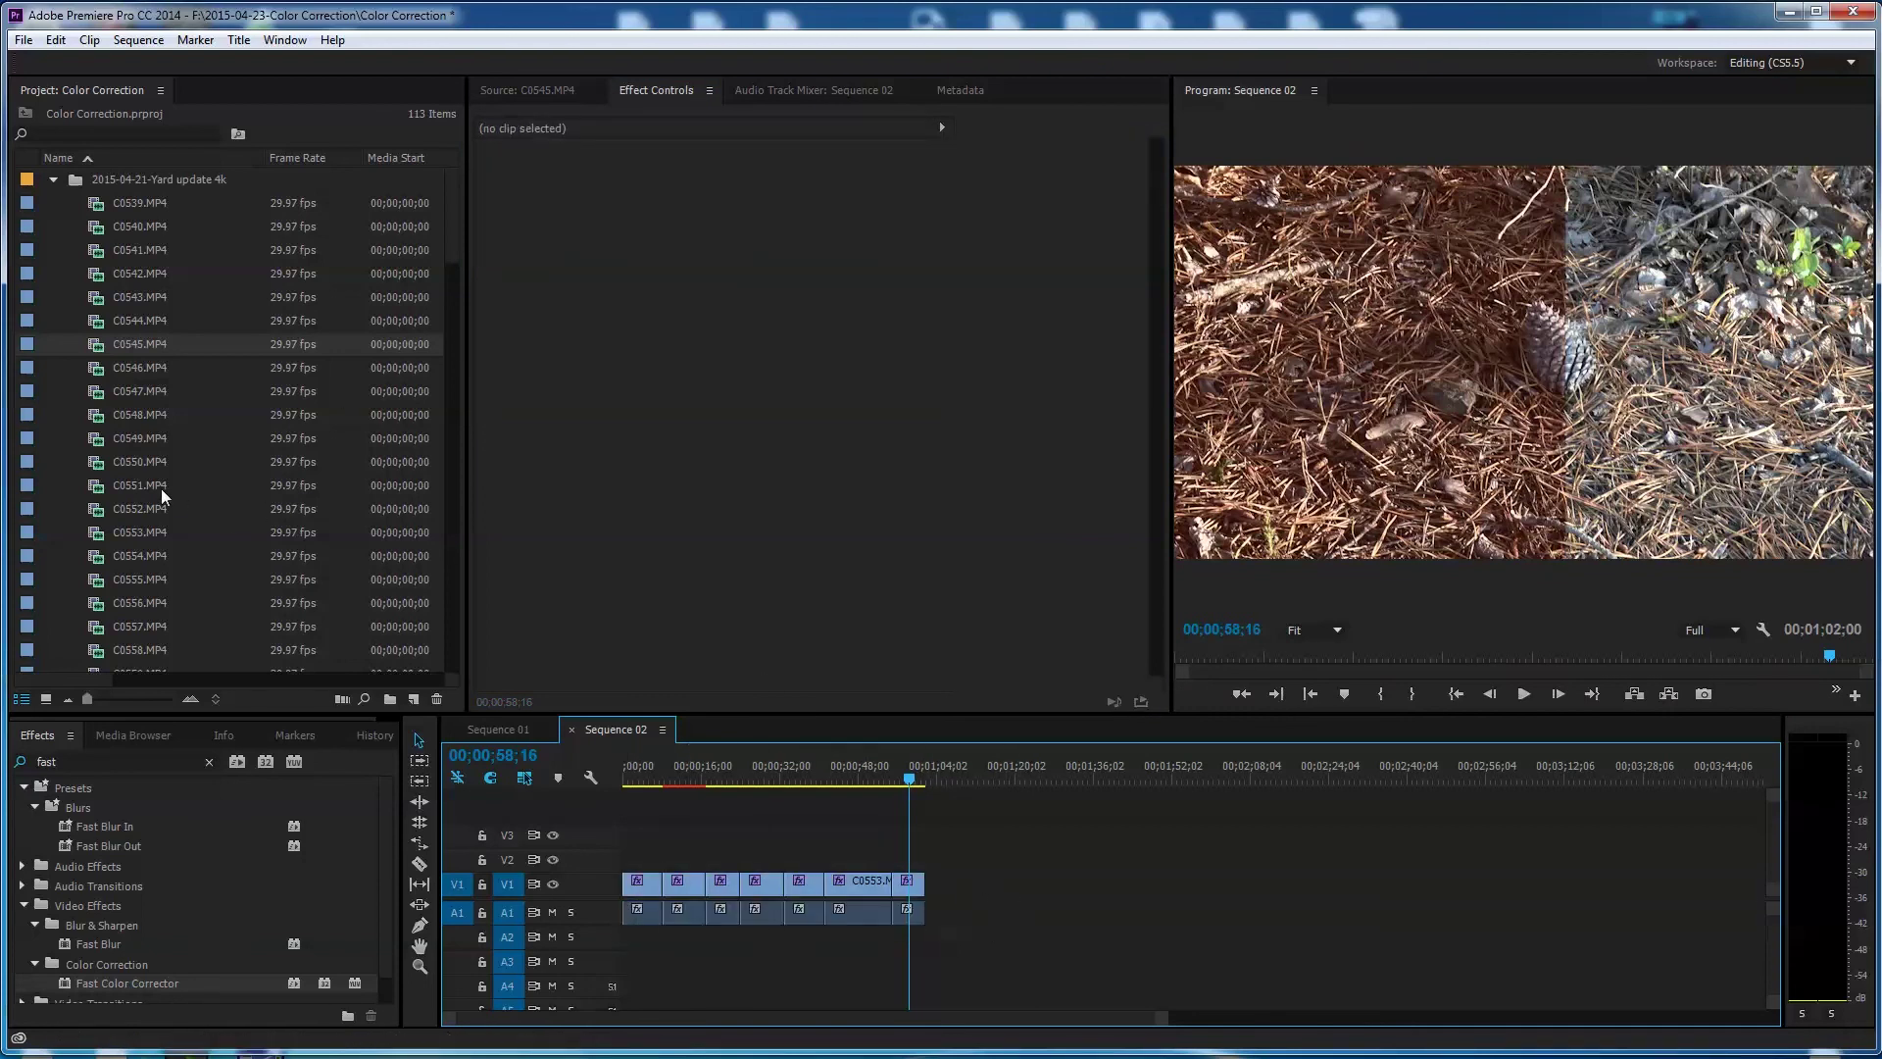
{"action": "double_click", "coordinate": [106, 488]}
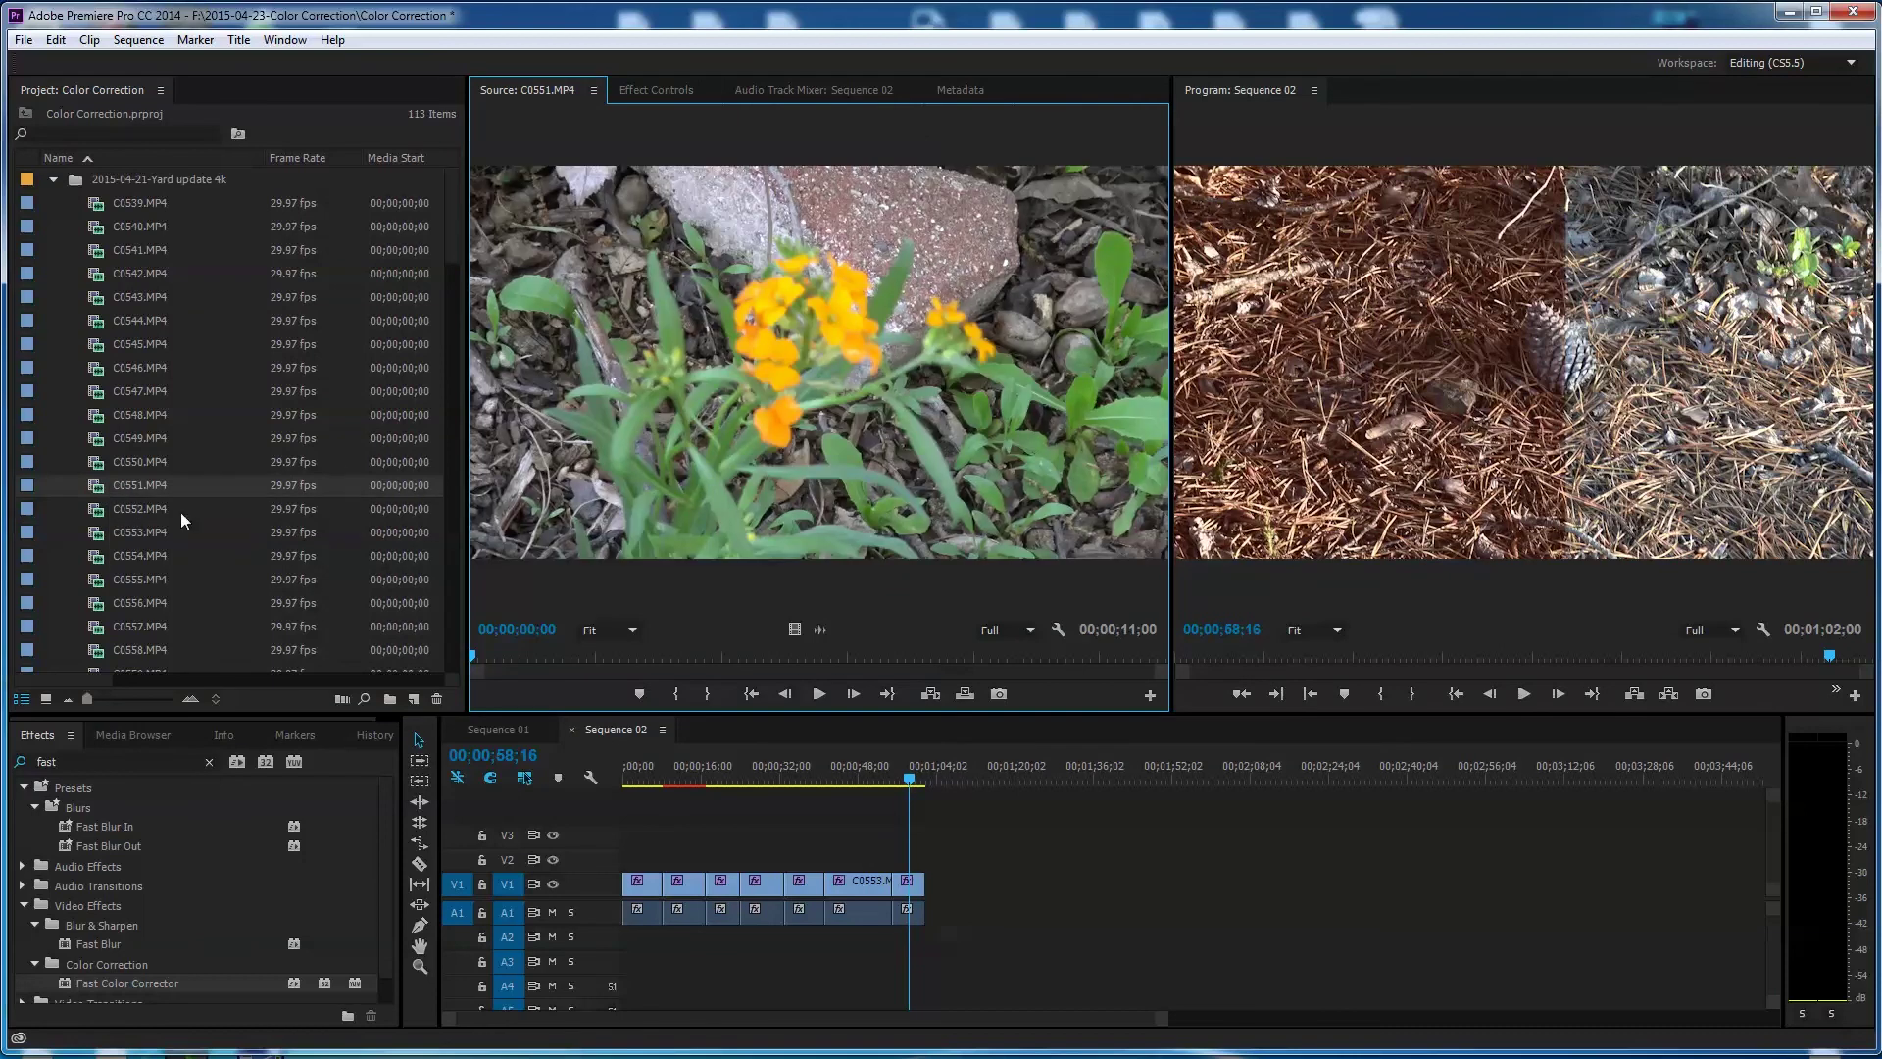
{"action": "left_click_drag", "start_coordinate": [517, 665], "coordinate": [654, 655]}
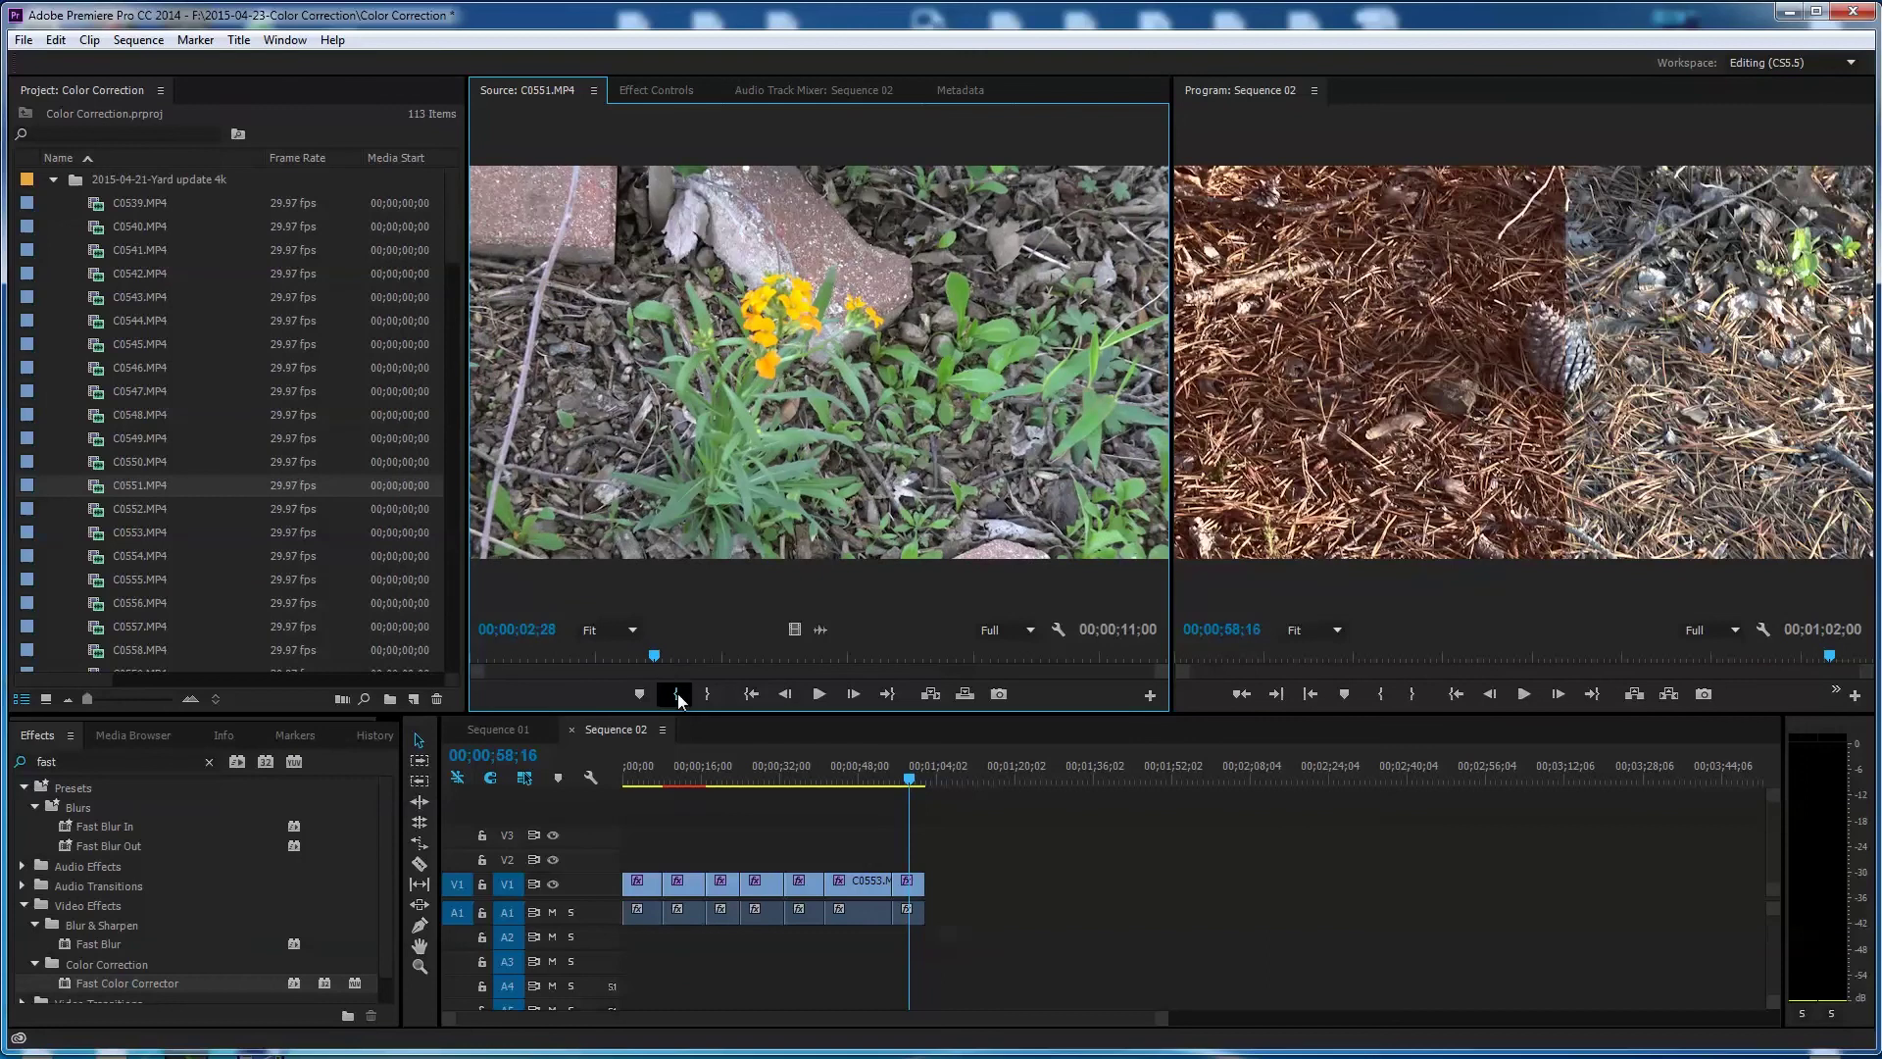
{"action": "key", "text": "i"}
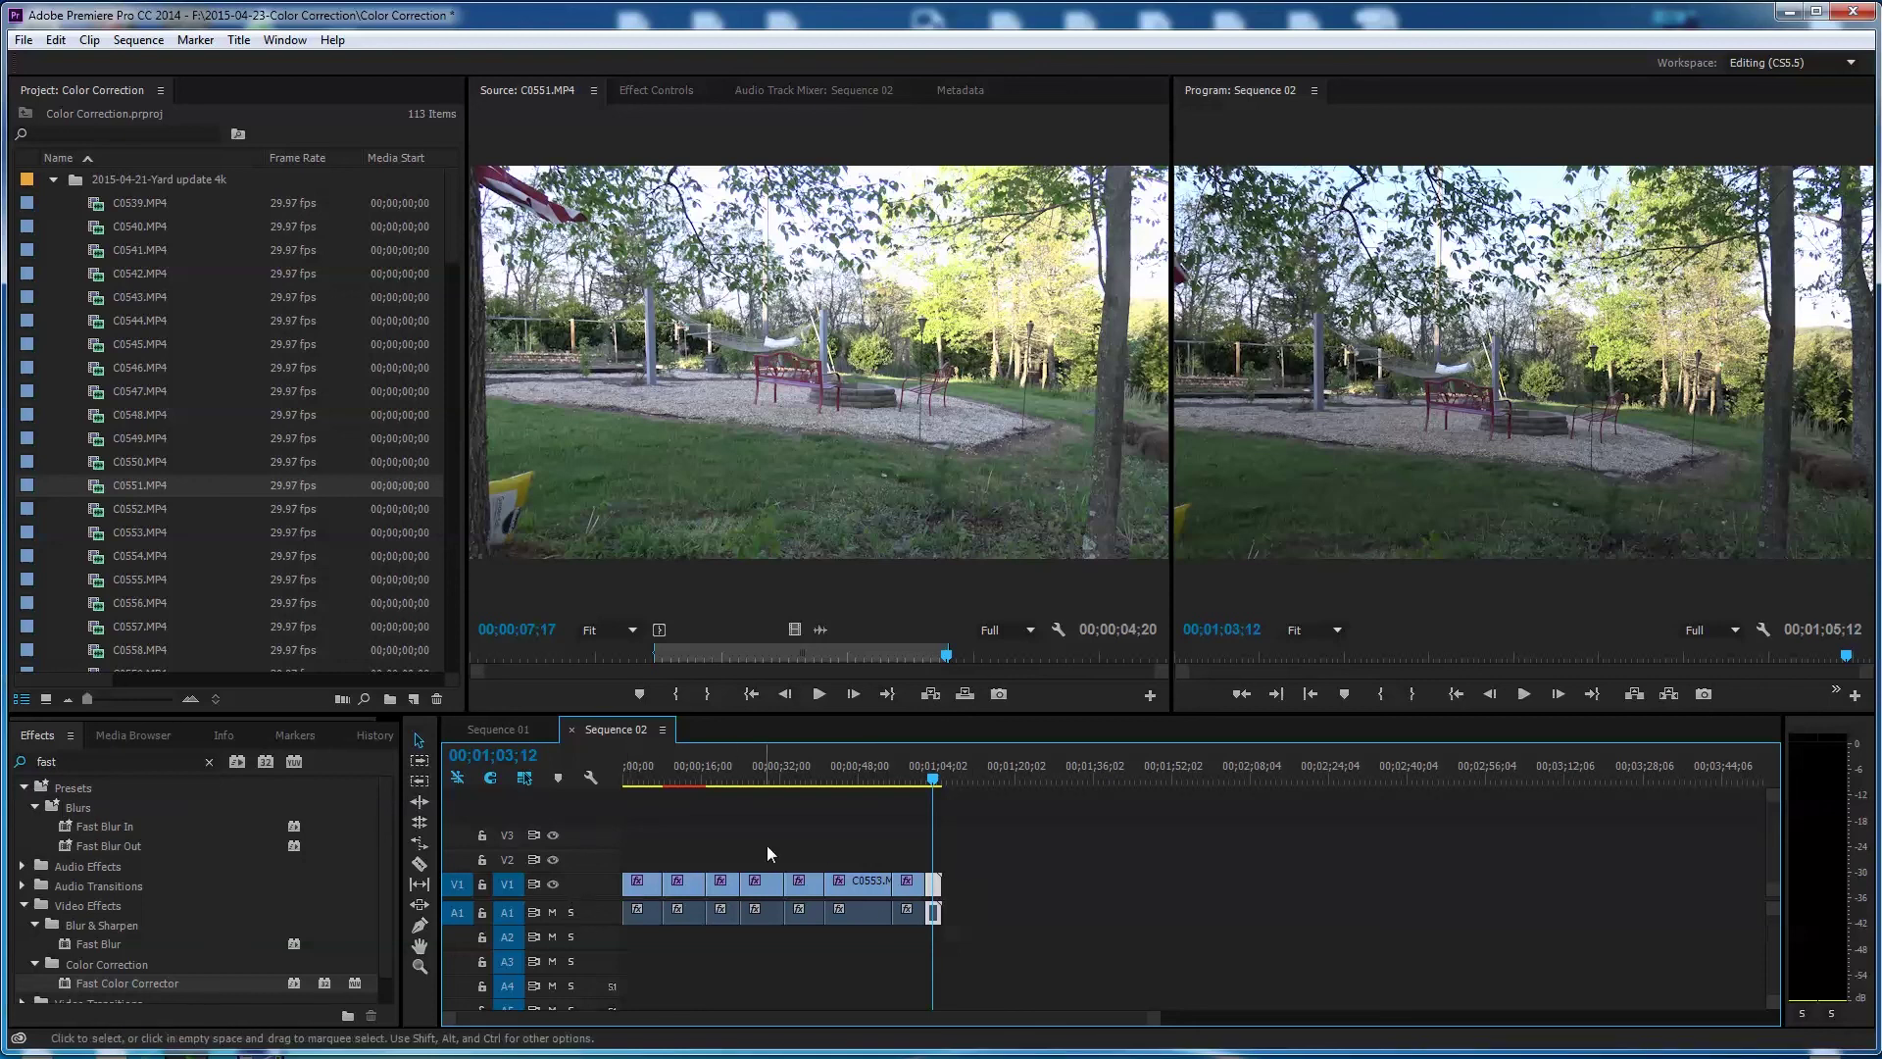
{"action": "left_click", "coordinate": [655, 94]}
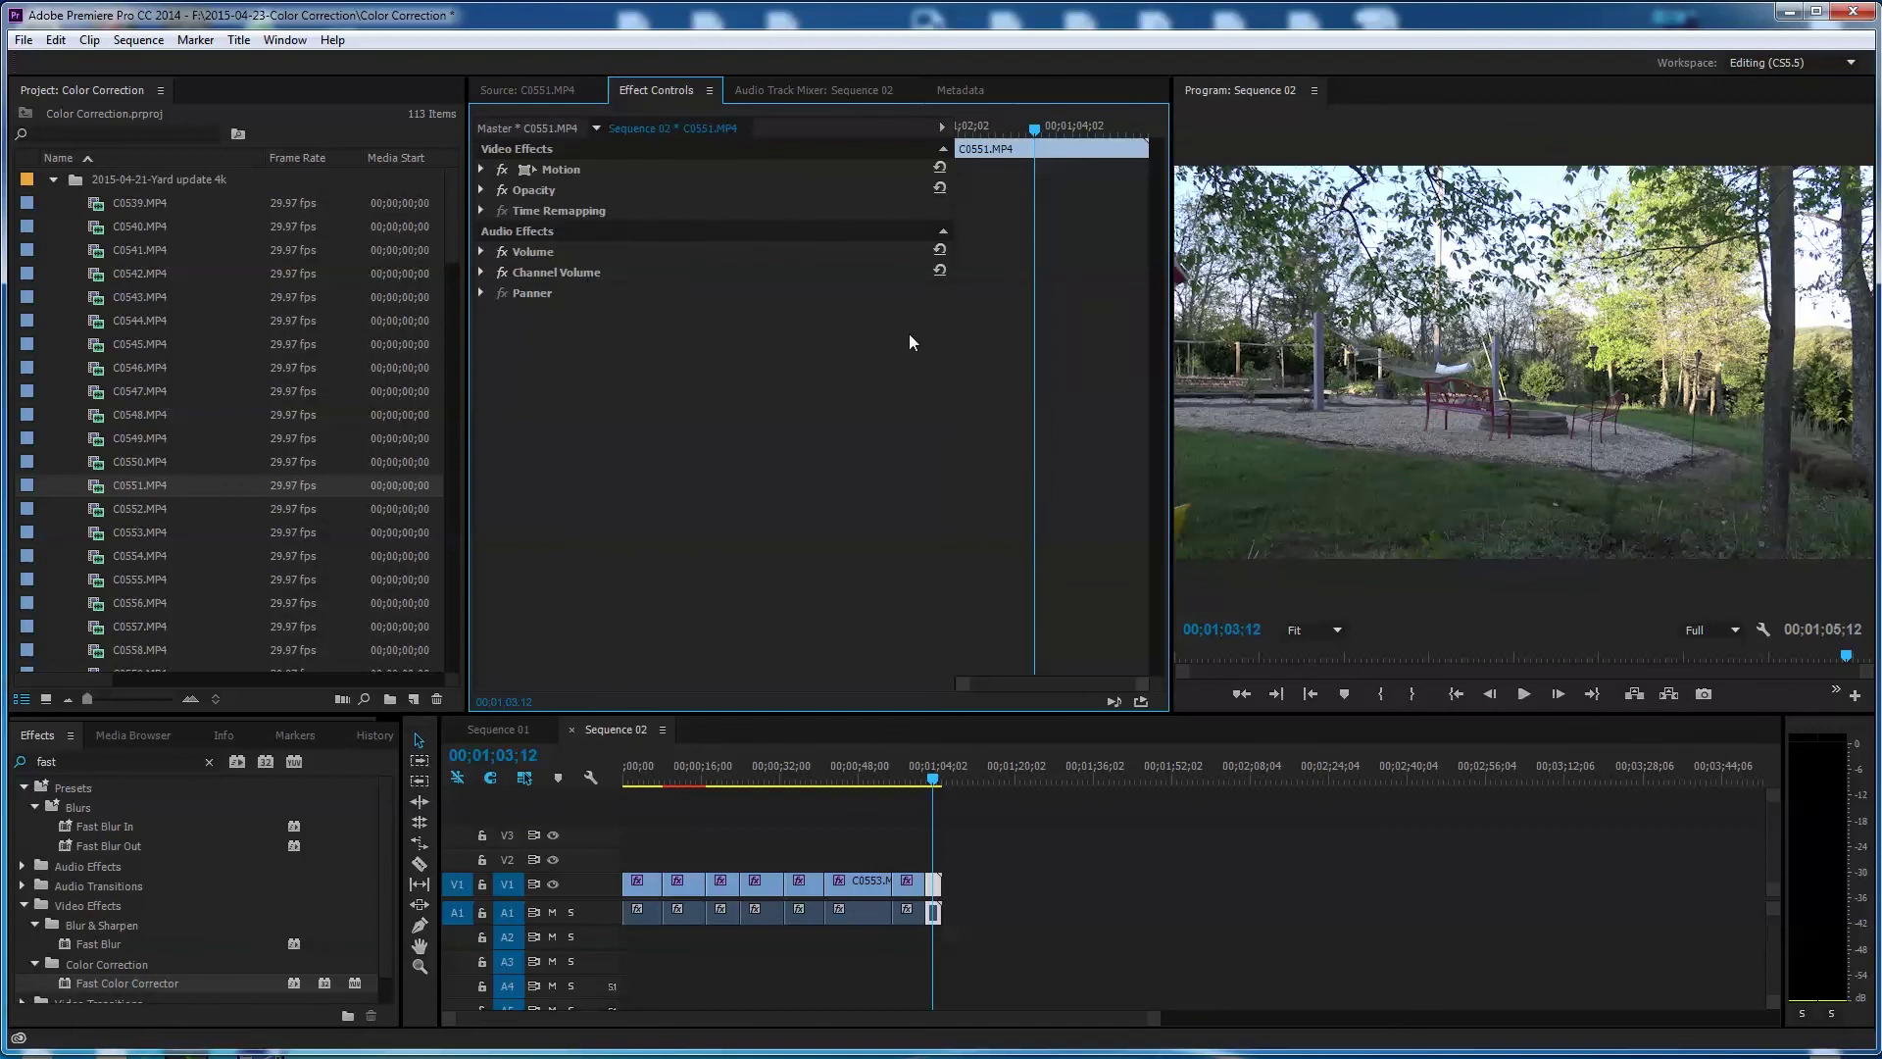
{"action": "left_click_drag", "start_coordinate": [1154, 1018], "coordinate": [862, 1011]}
{"action": "left_click_drag", "start_coordinate": [1201, 781], "coordinate": [1097, 800]}
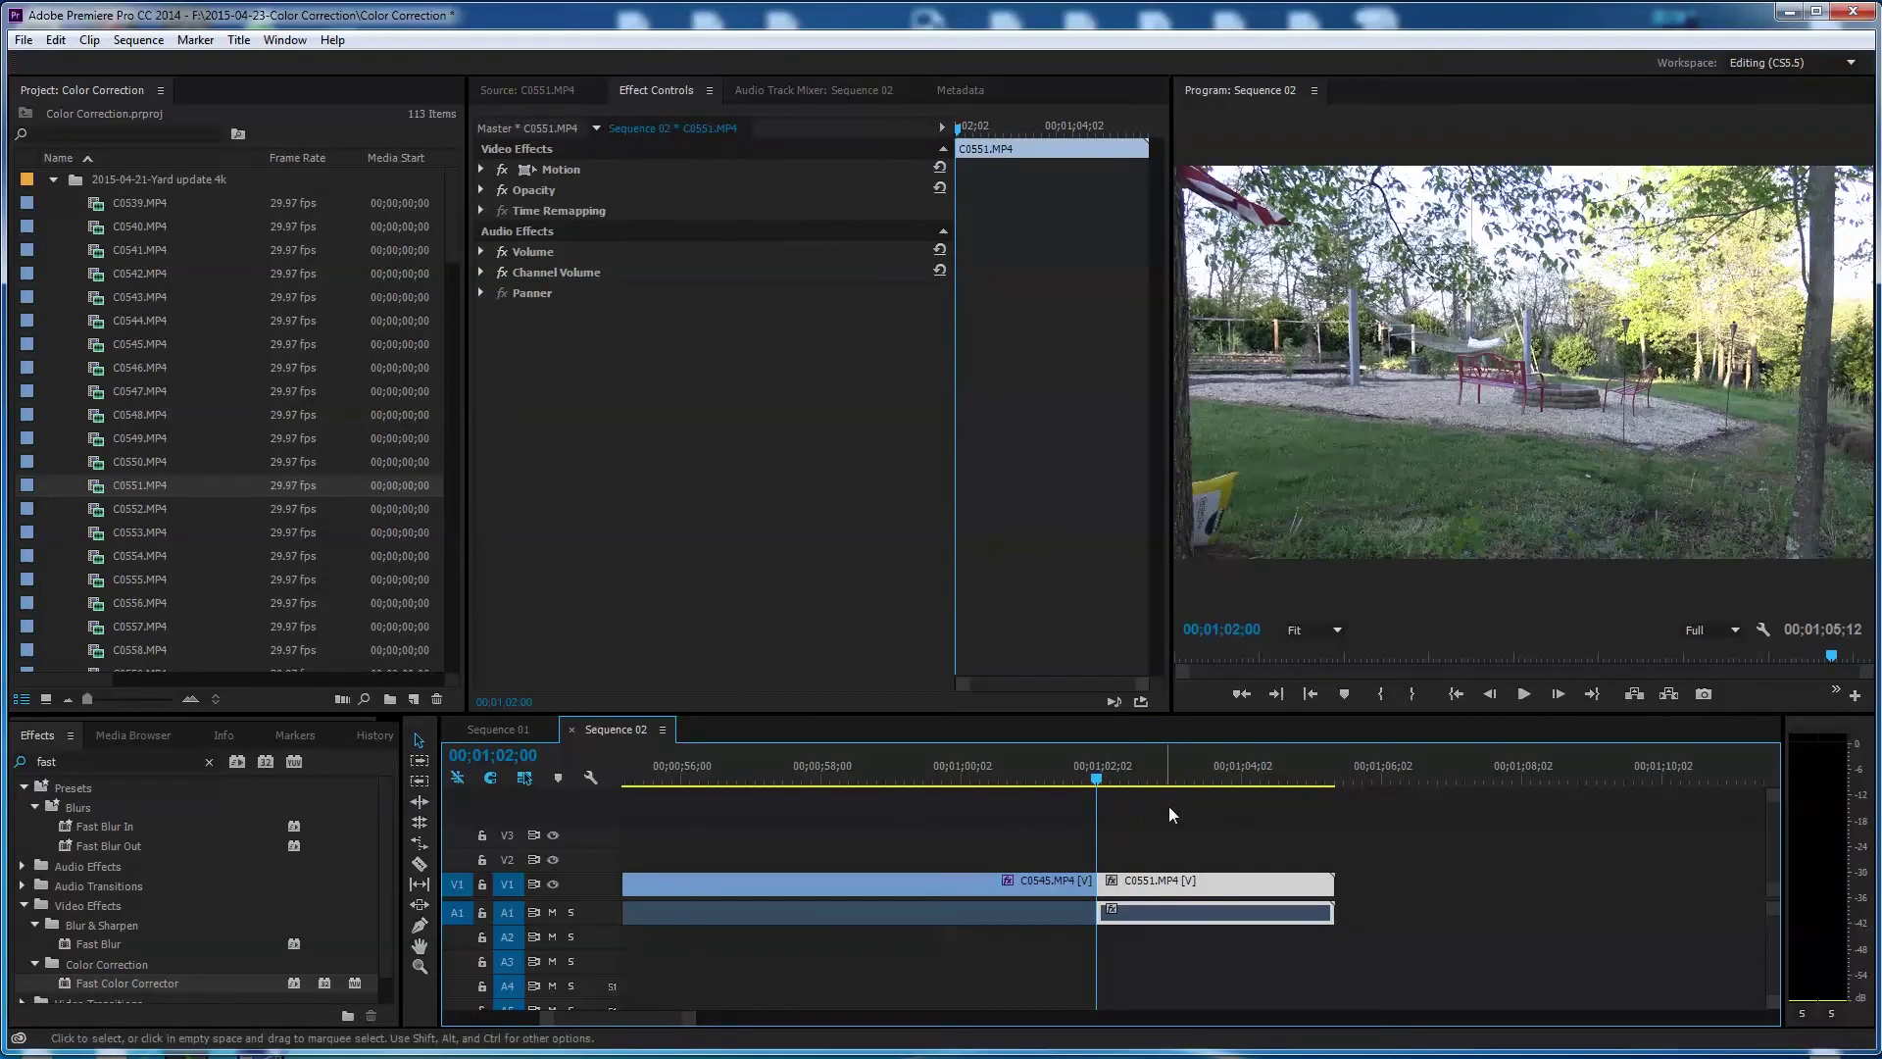